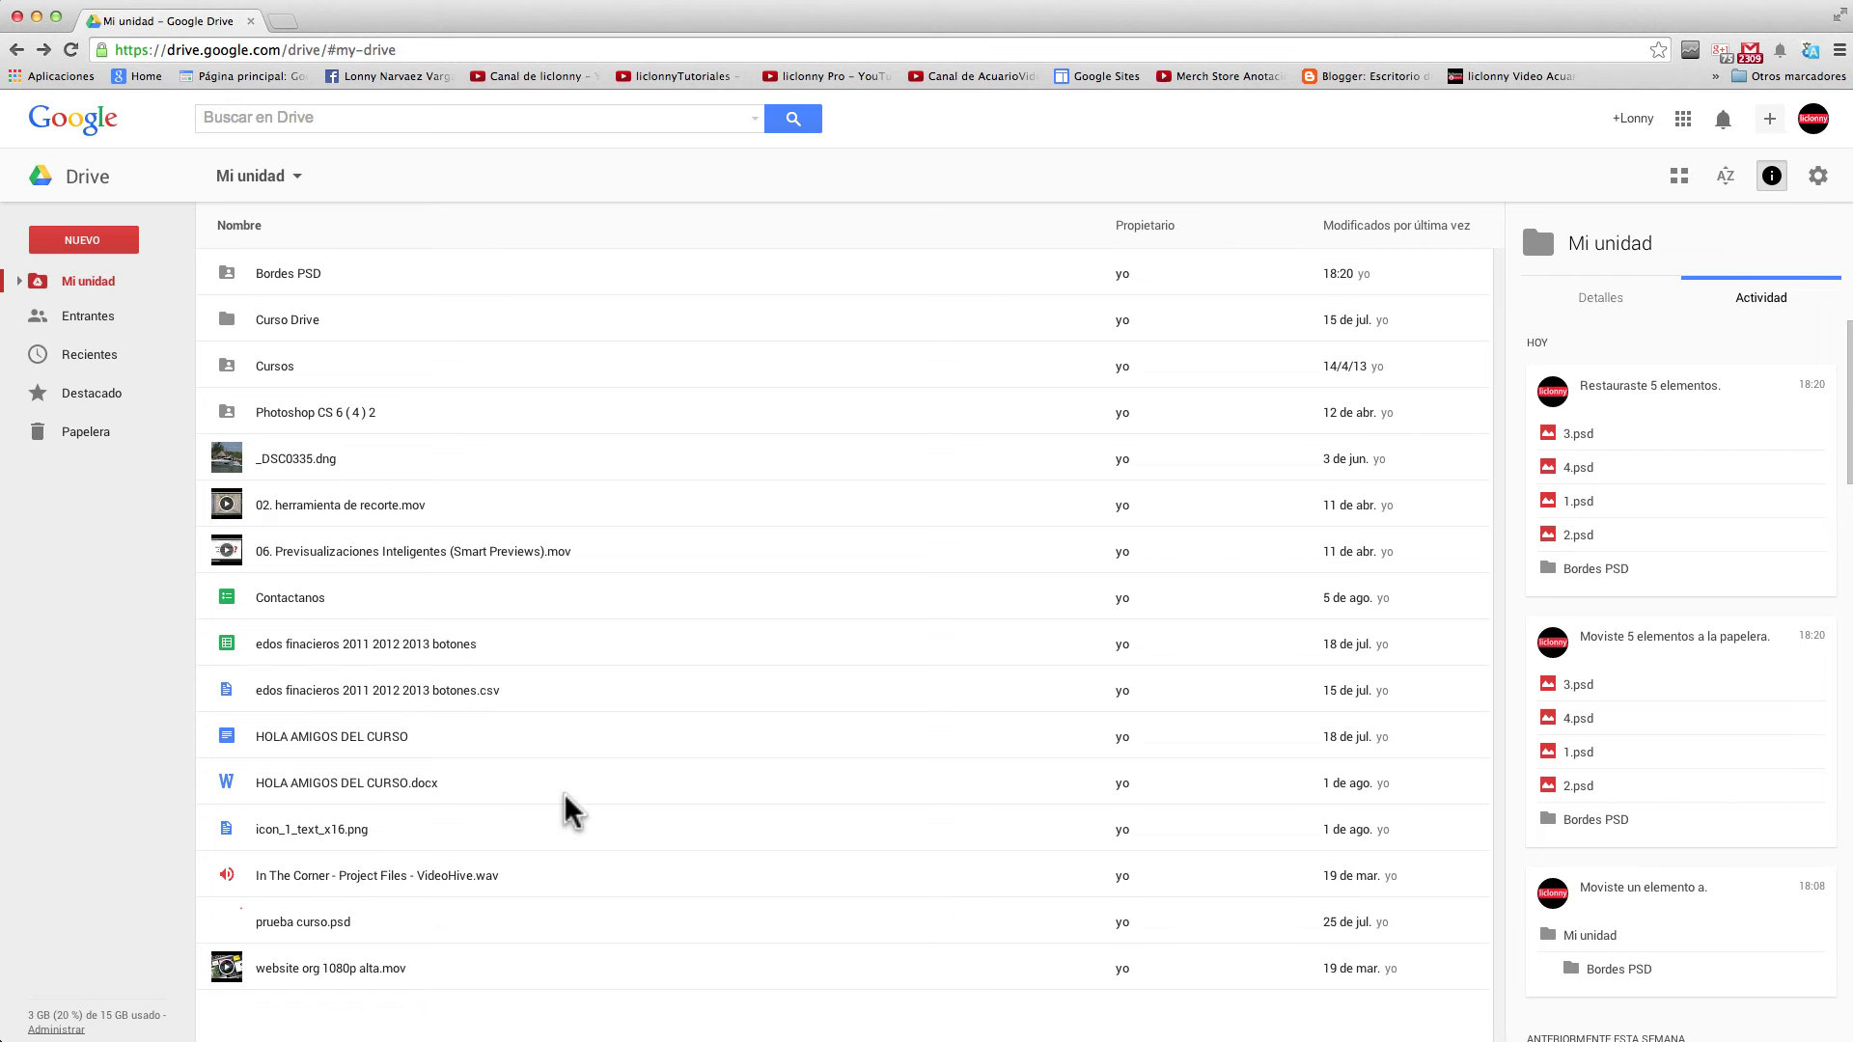
Create a new folder named 'liclonny Youtube' at the top level of My Drive
left_click(19, 281)
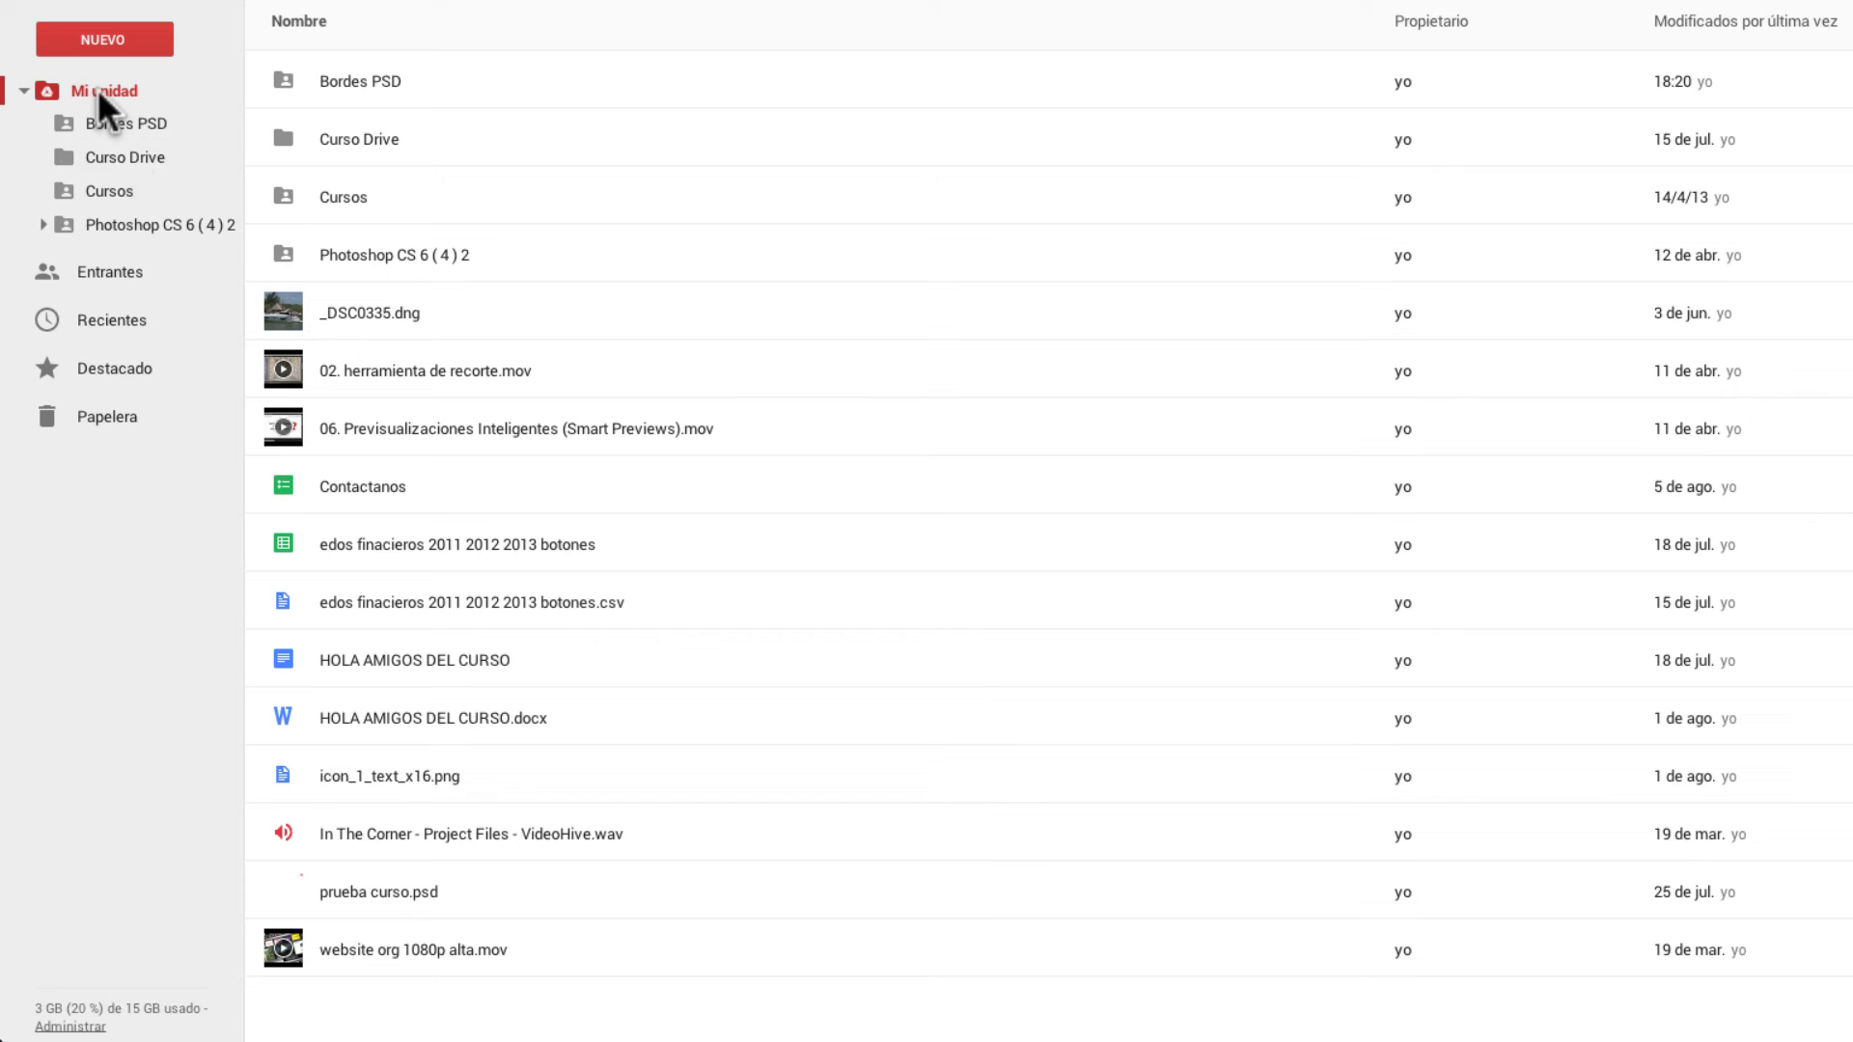
left_click(112, 31)
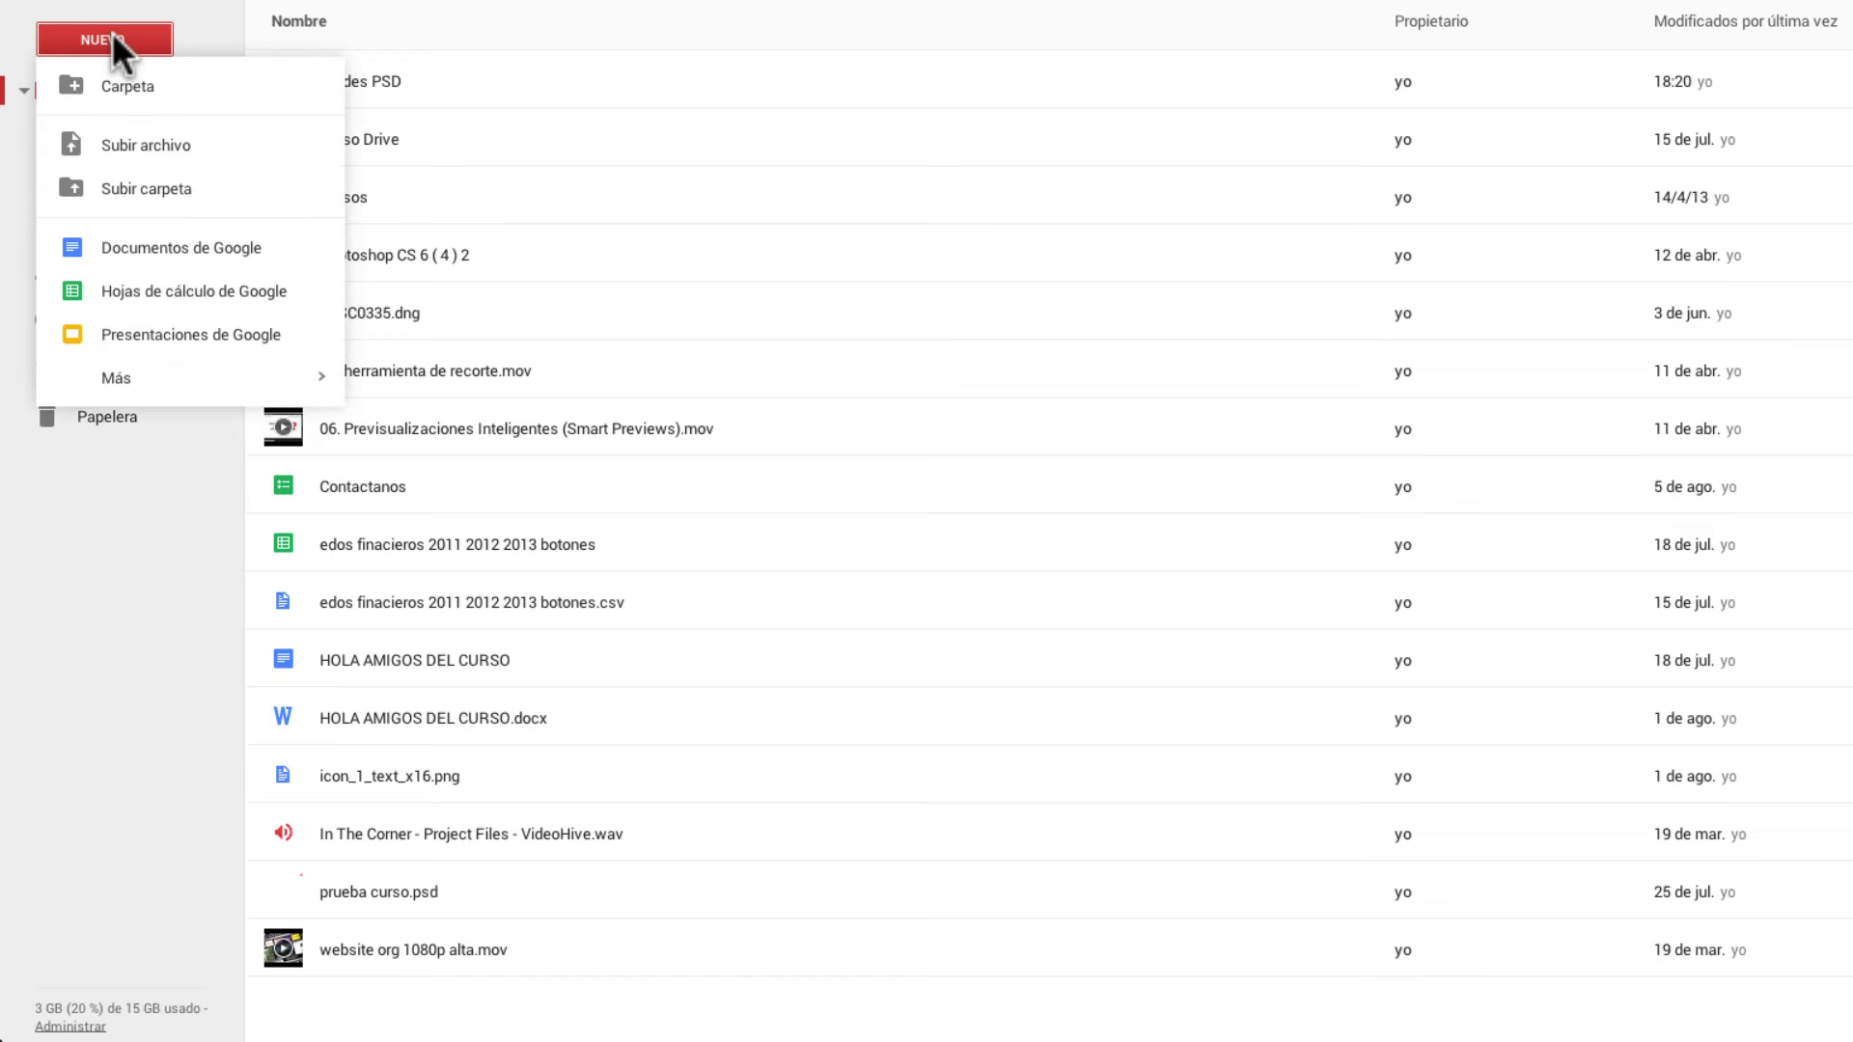
left_click(120, 89)
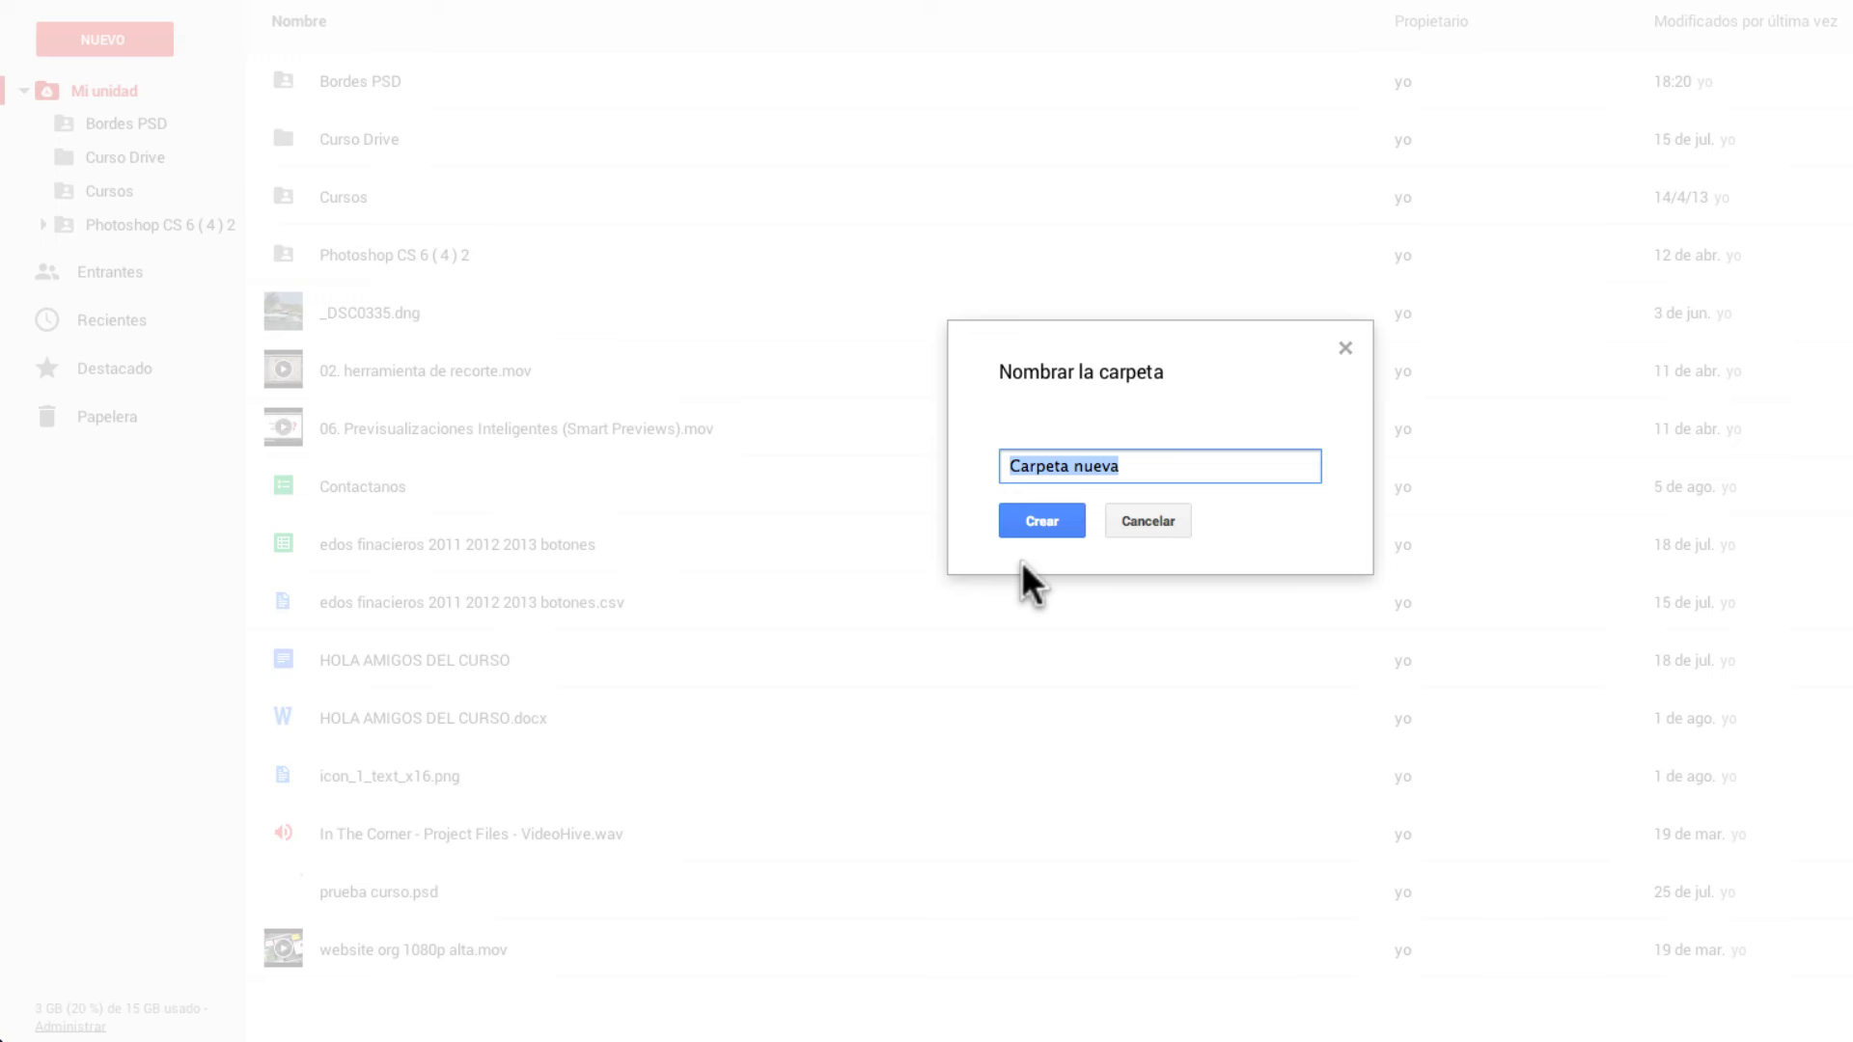
type("I")
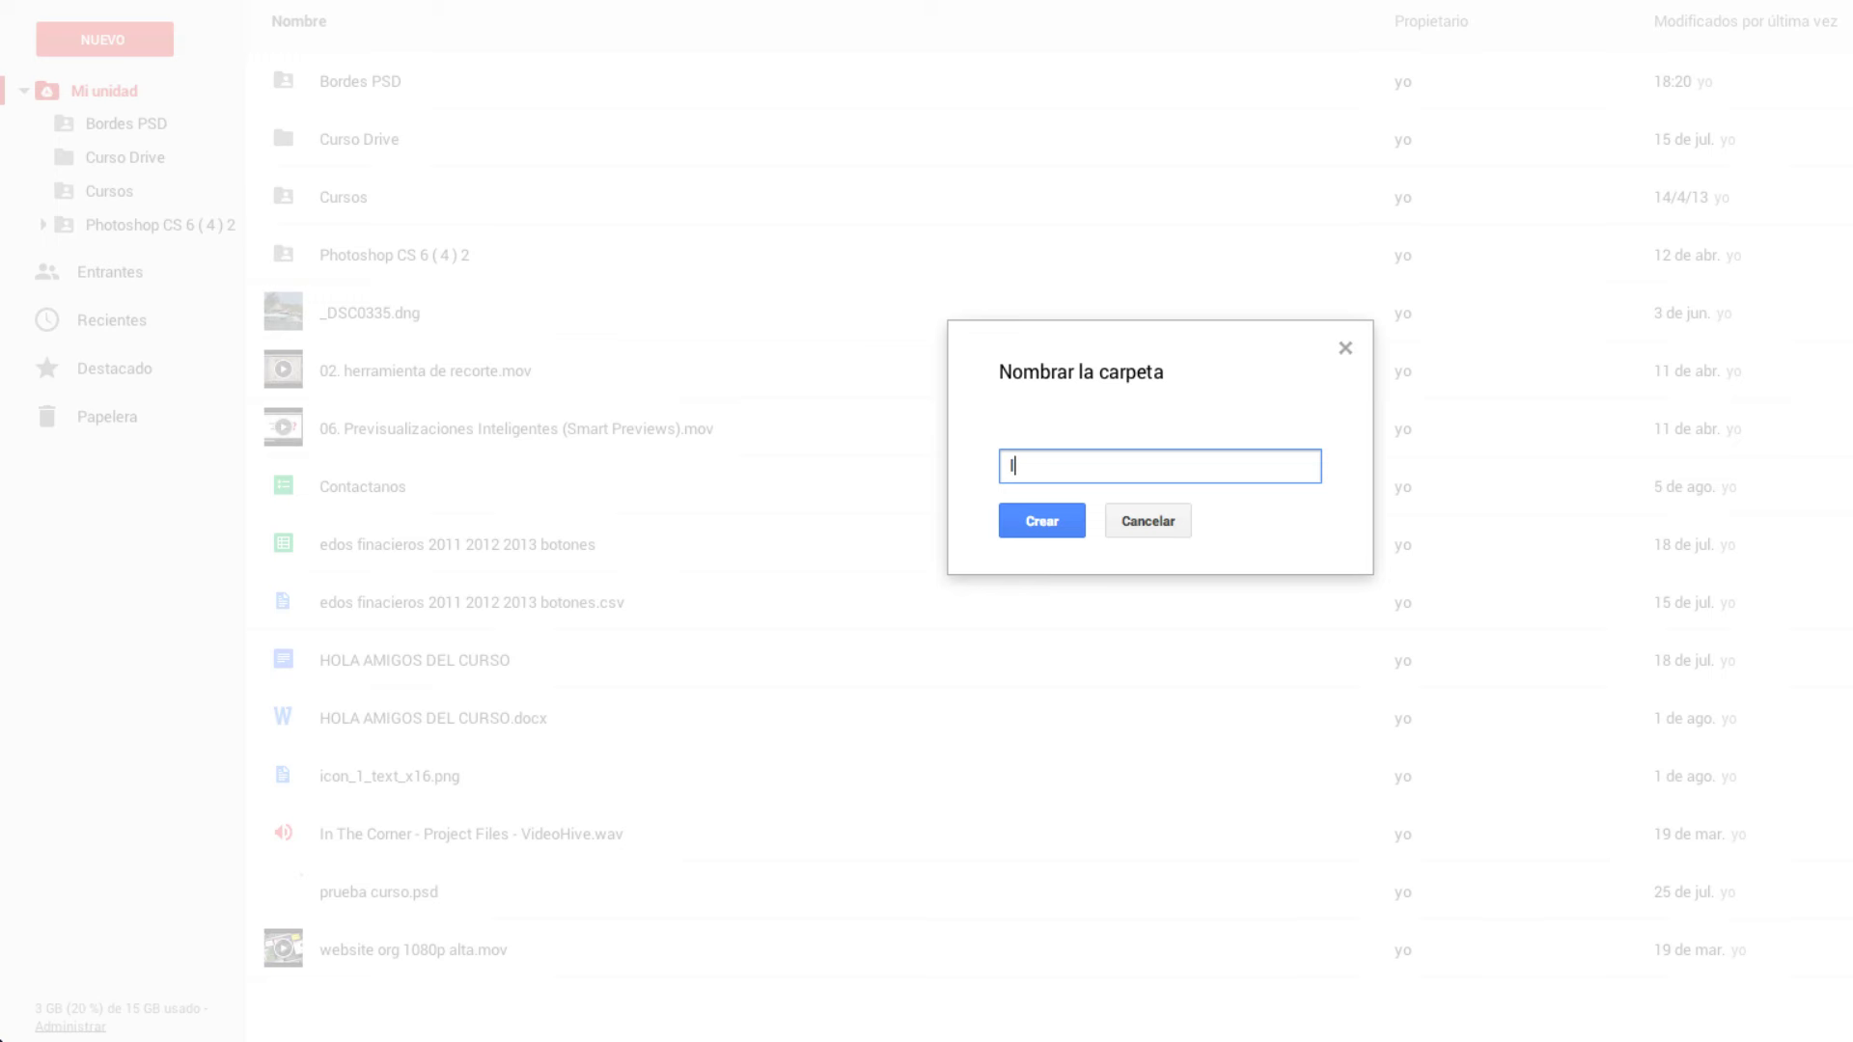
type("iclonny")
type(" Y")
type("outub")
type("e")
left_click(1044, 518)
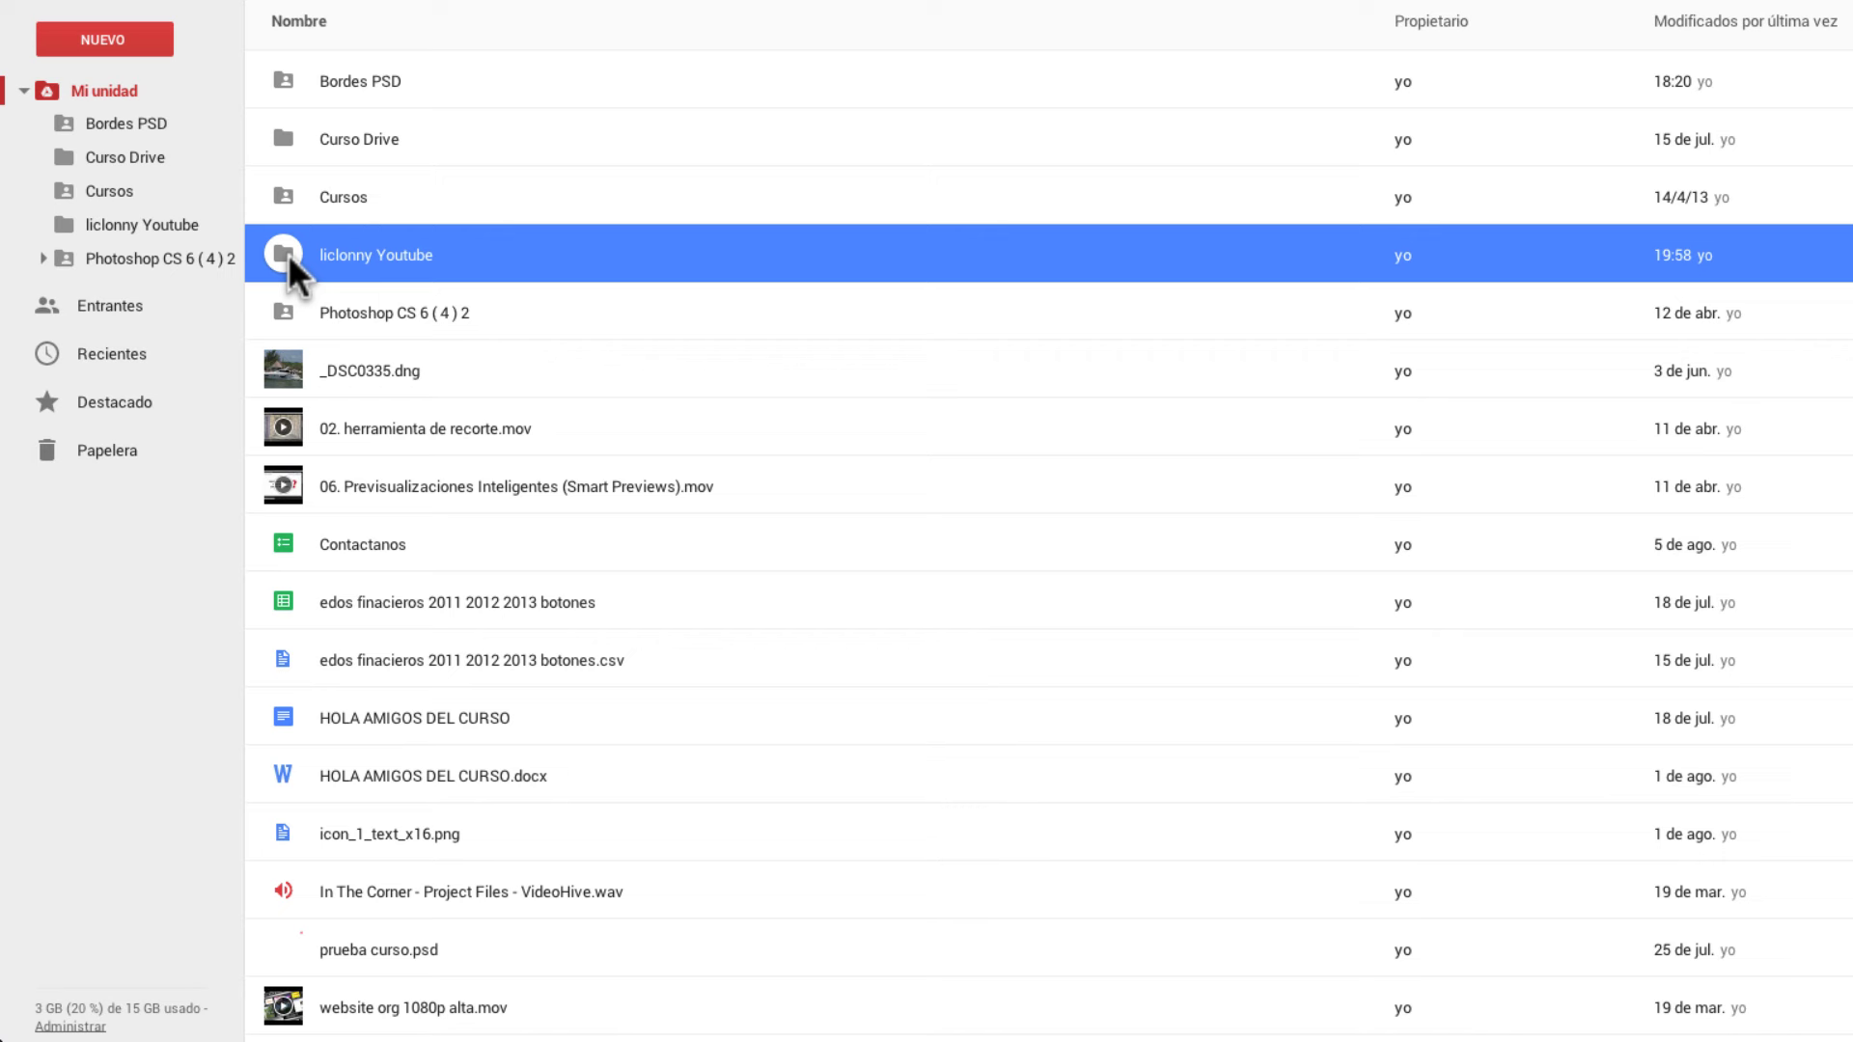
Add a 'Videos' subfolder inside liclonny Youtube, check it, and return to My Drive
right_click(288, 253)
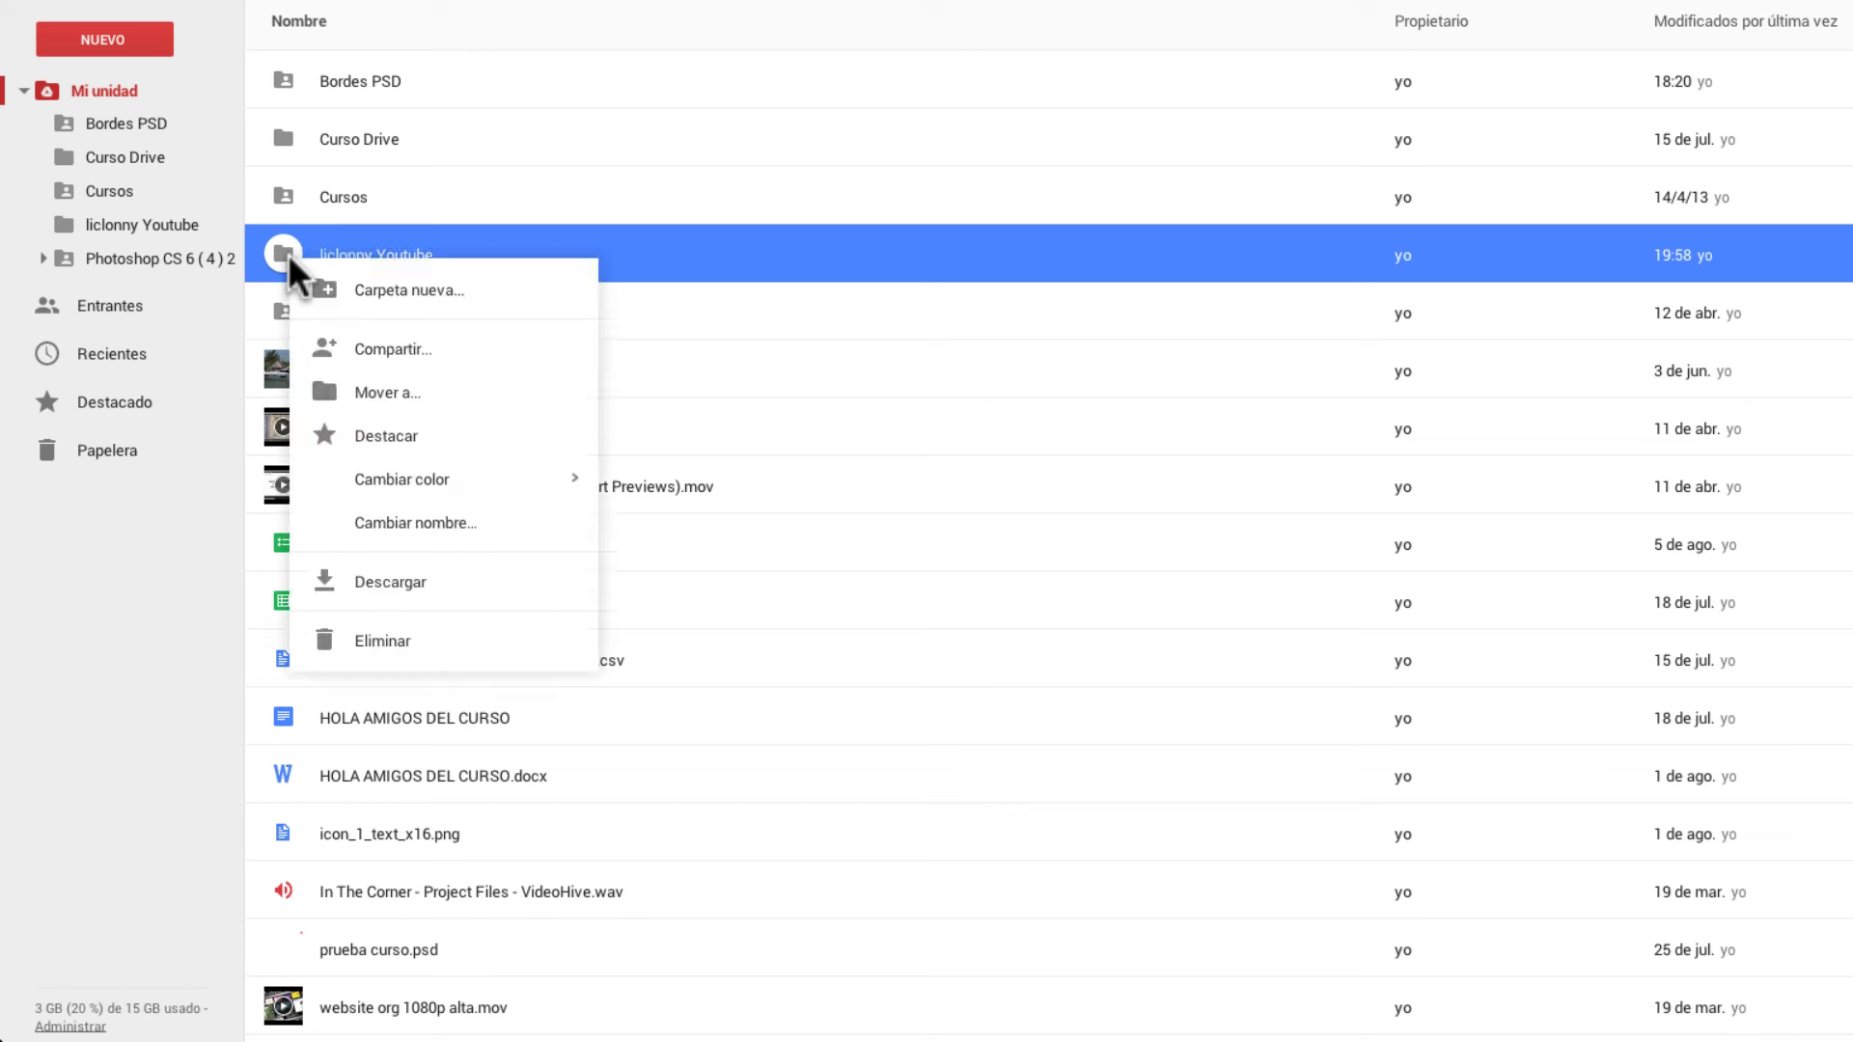
left_click(367, 291)
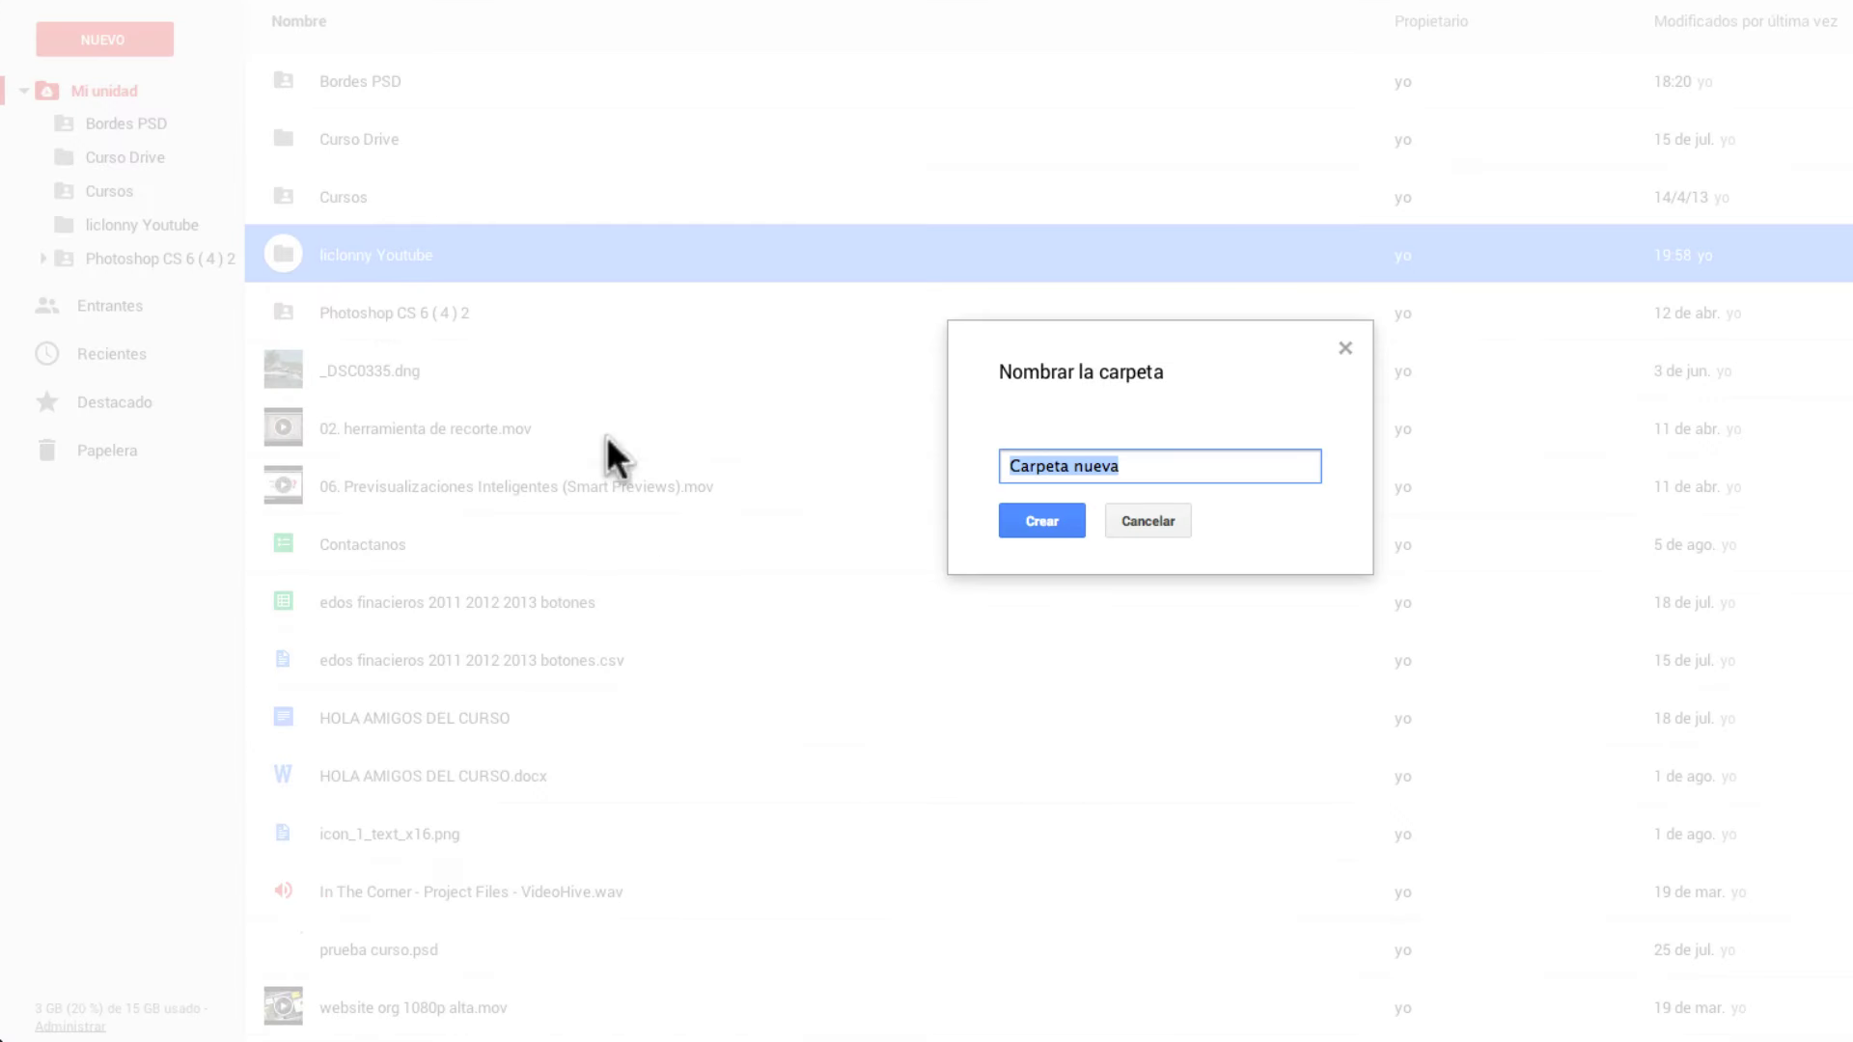
type("Vid")
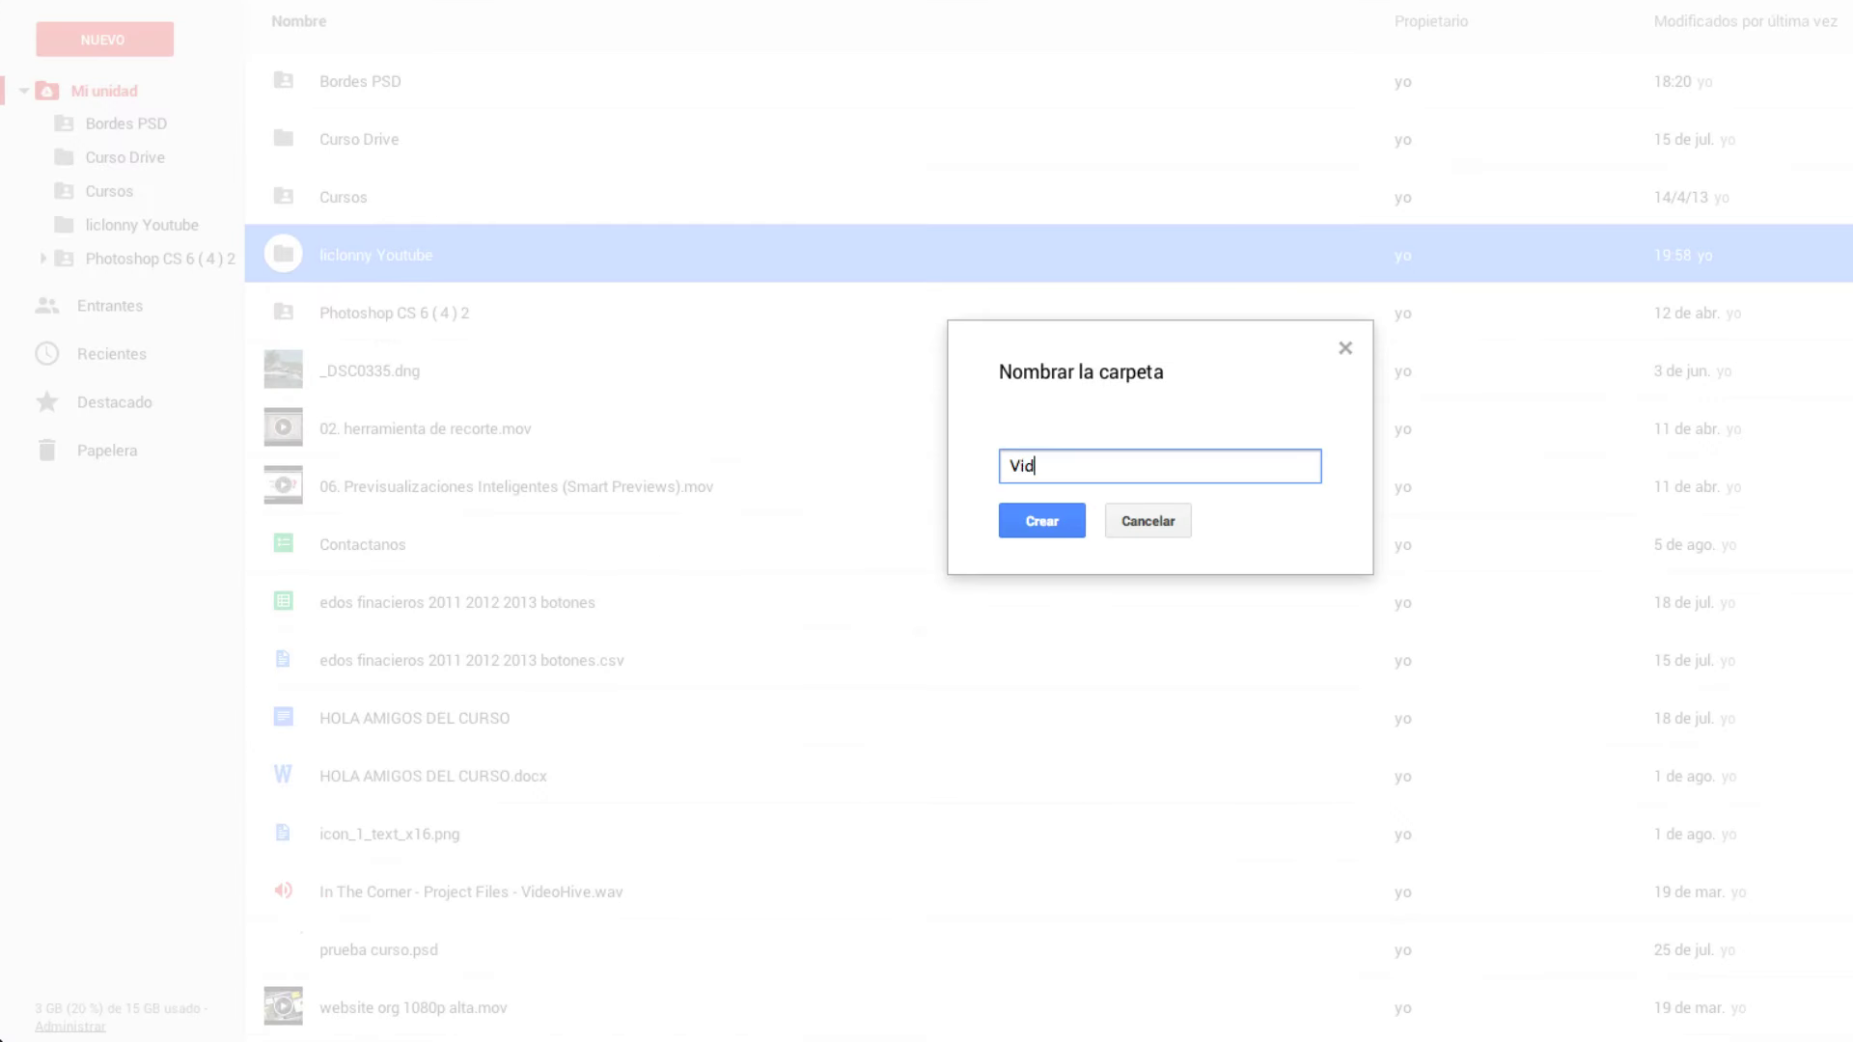
type("eos")
left_click(1031, 527)
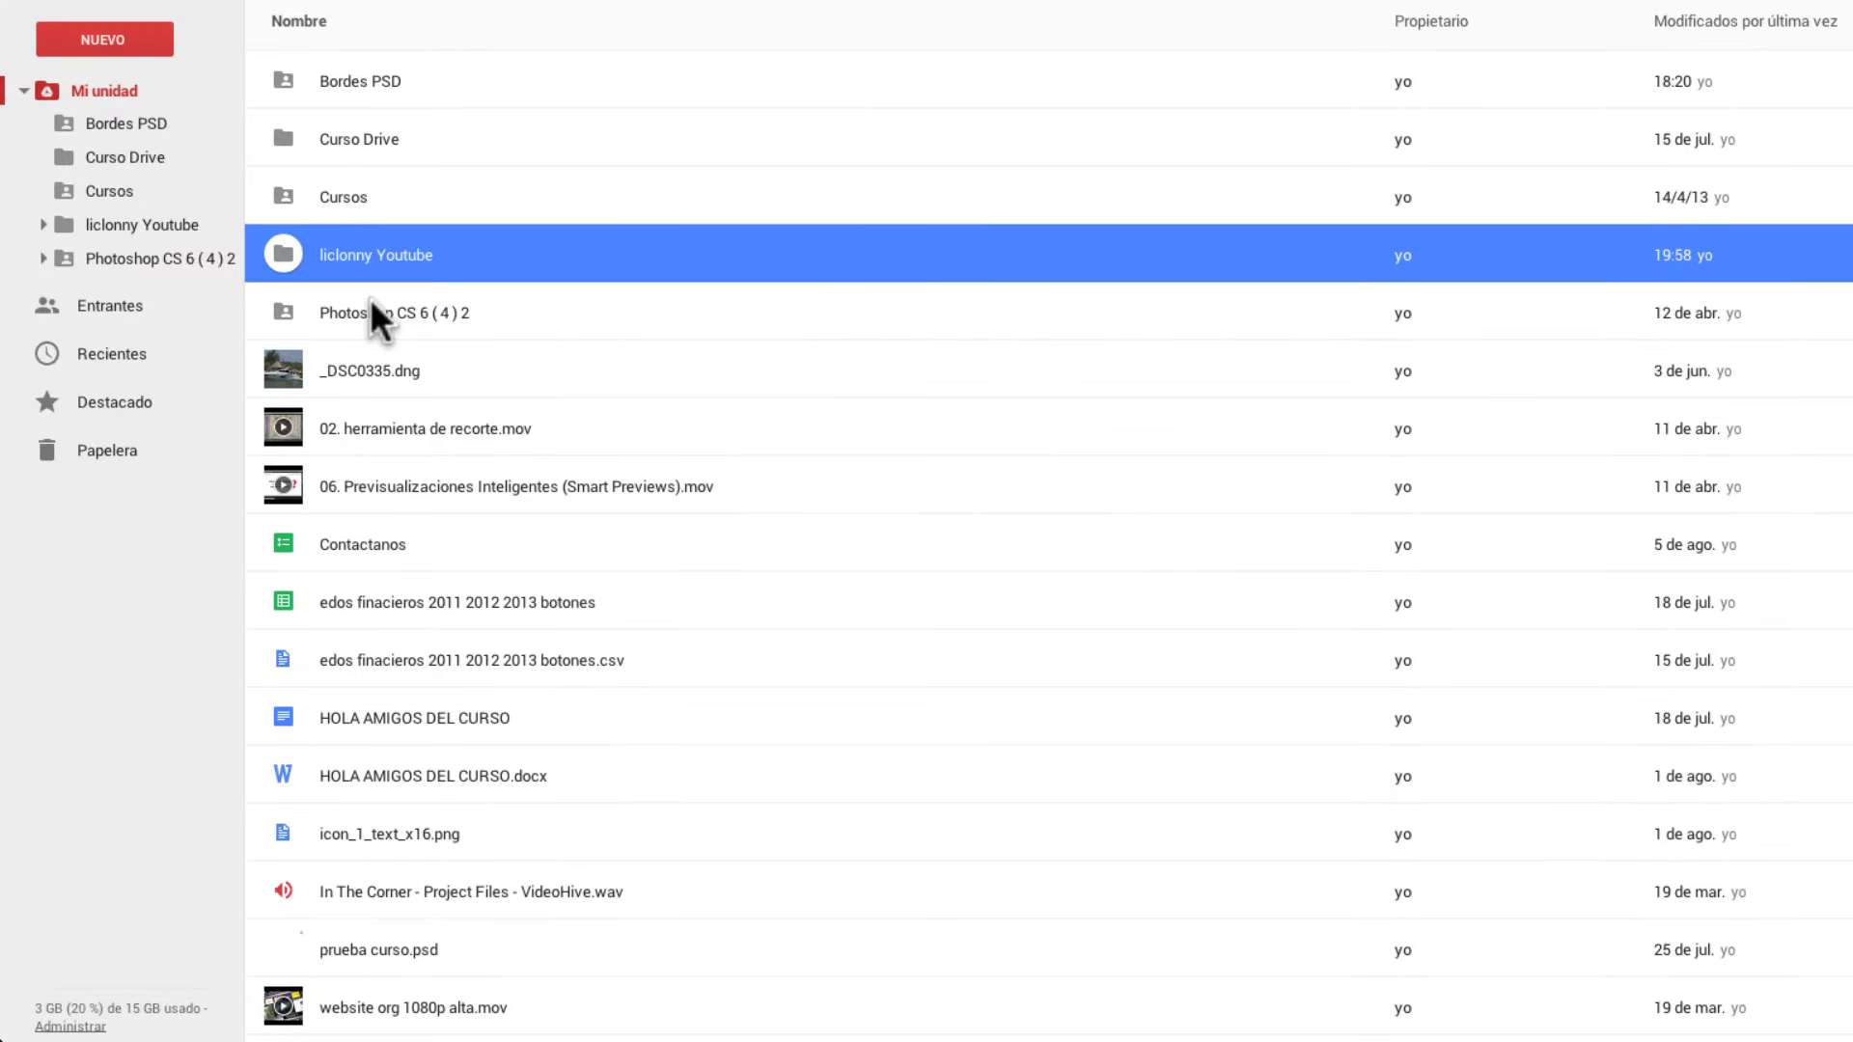
double_click(286, 249)
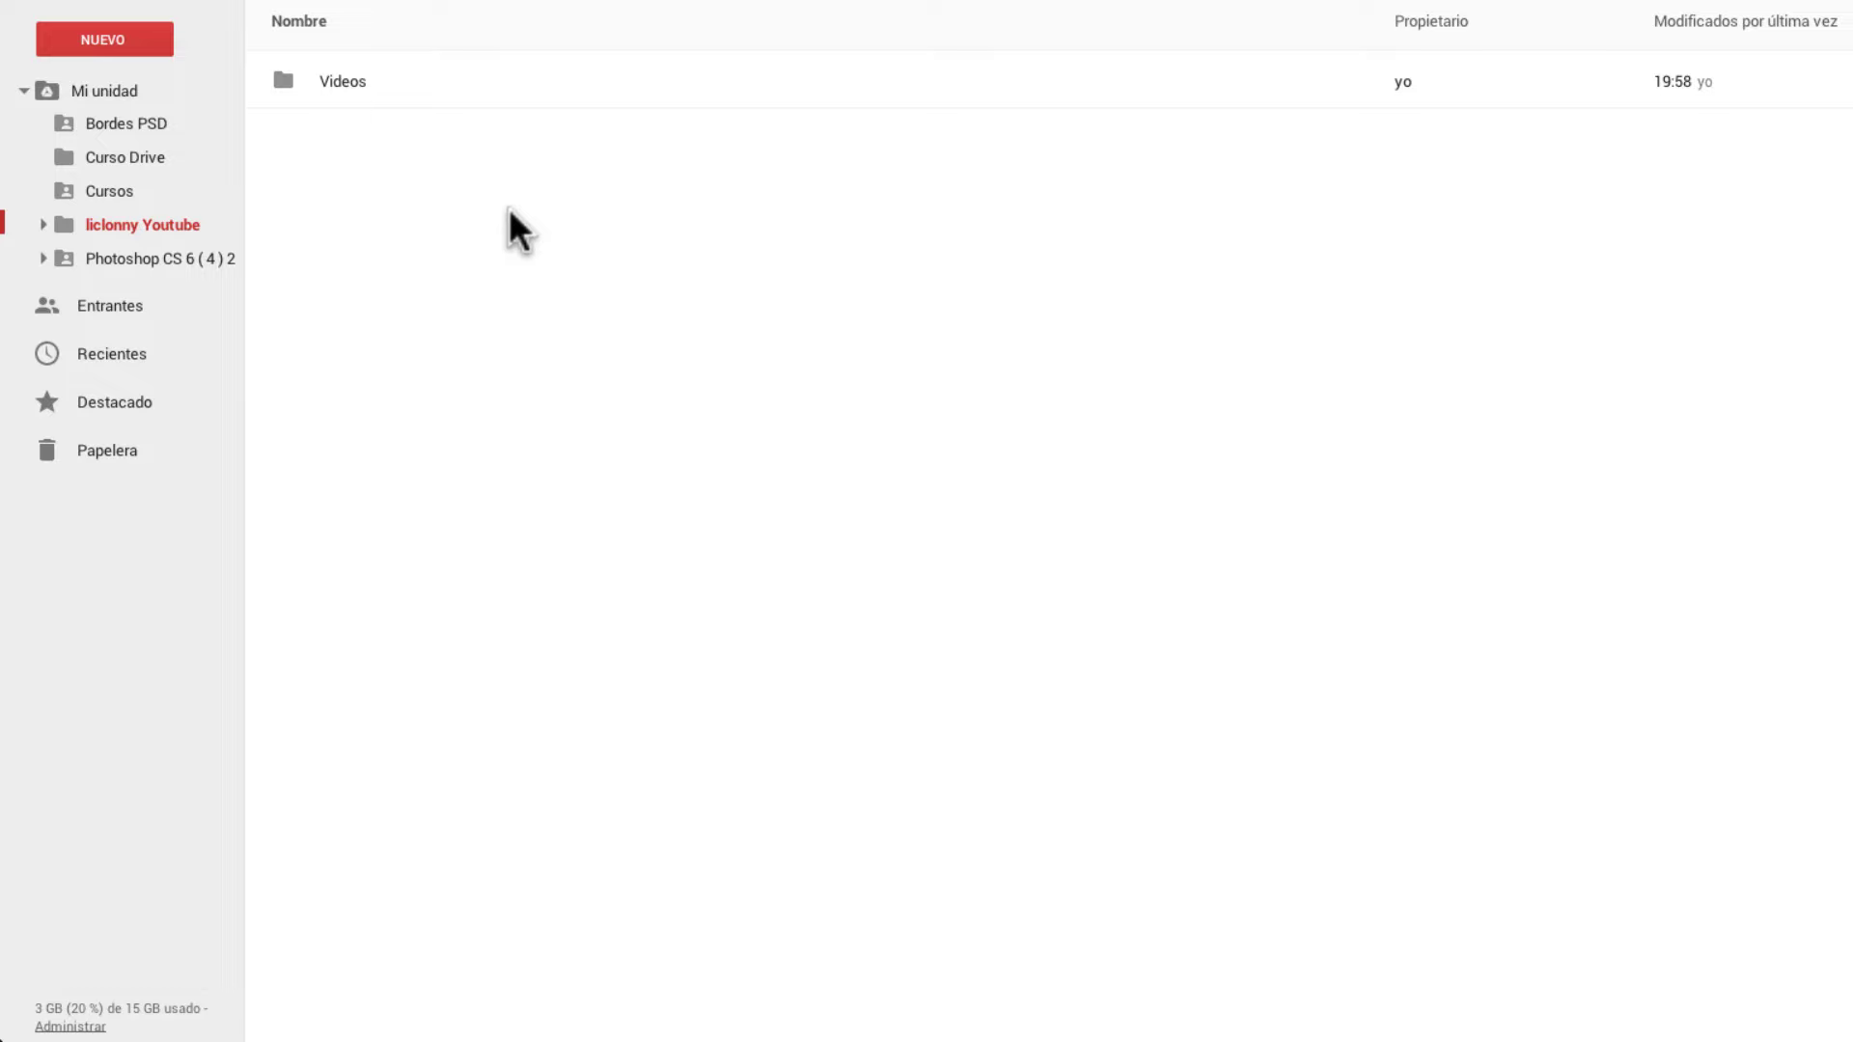
left_click(104, 91)
Add a 'Fotos' subfolder beside Videos in liclonny Youtube and show both in the tree
left_click(44, 224)
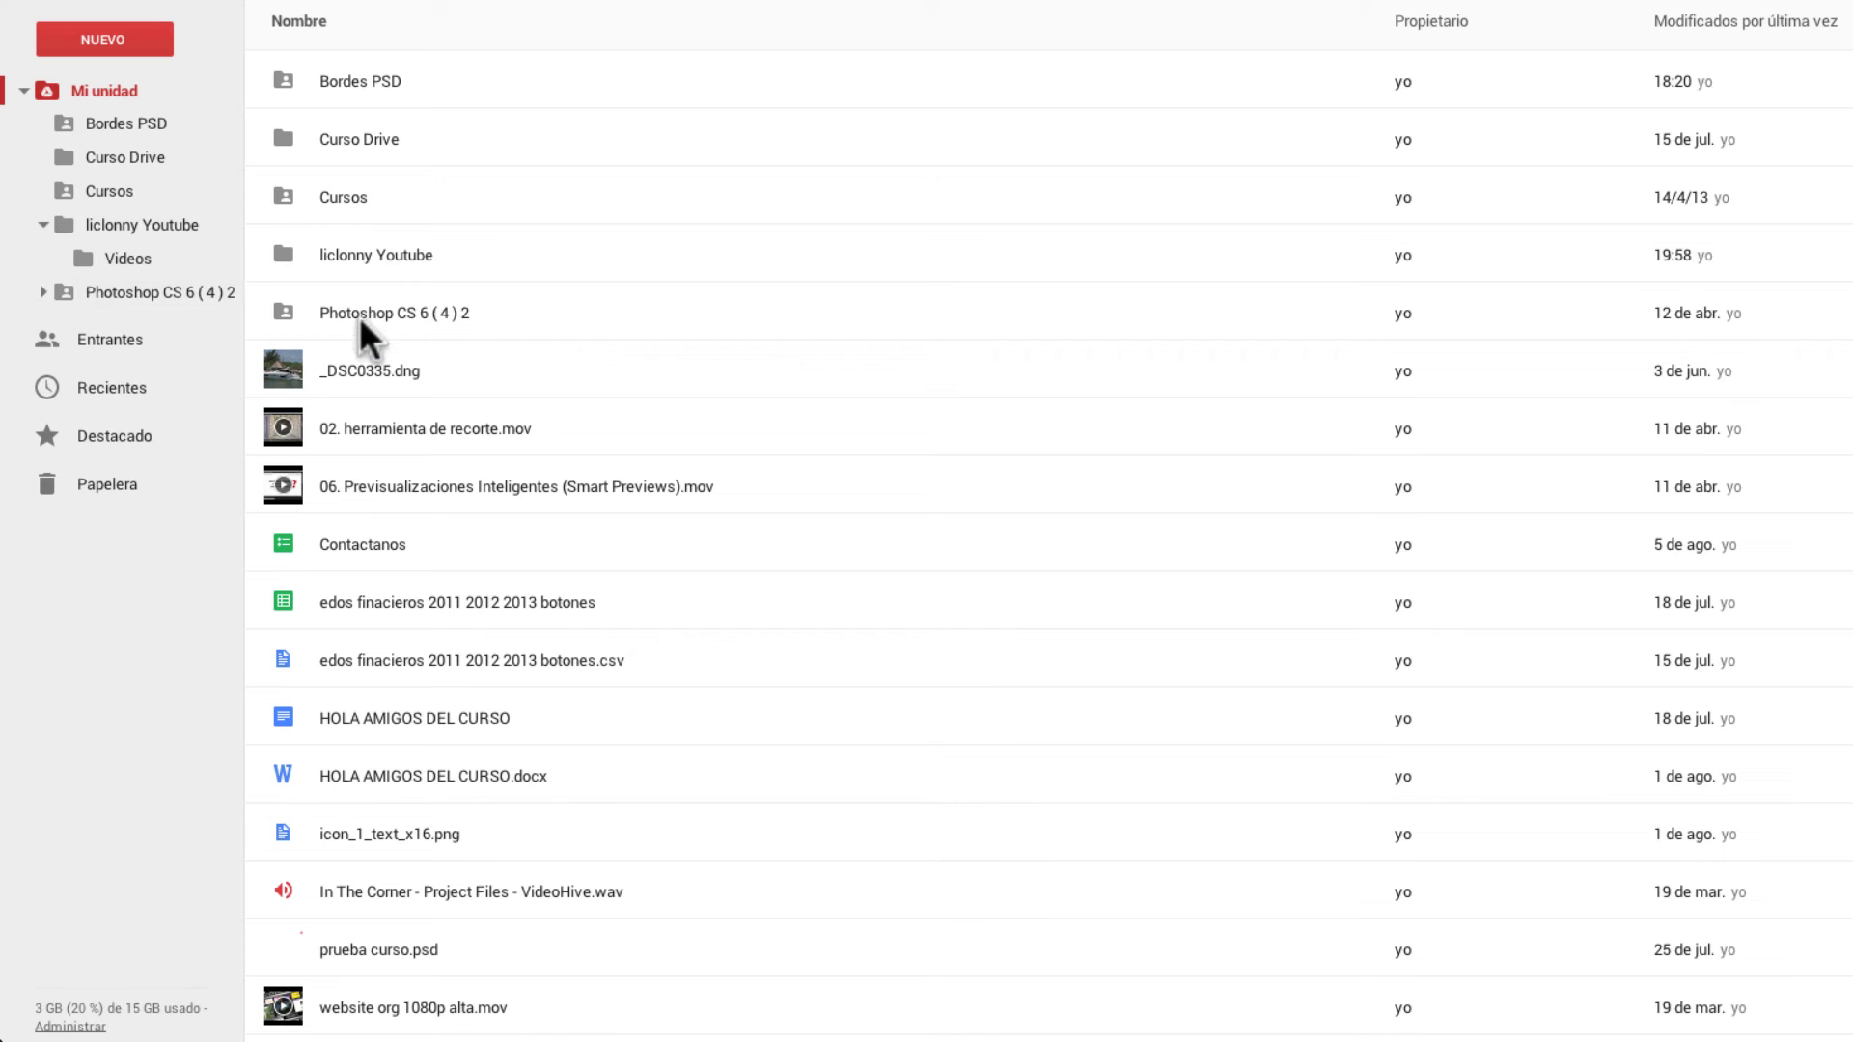
left_click(43, 224)
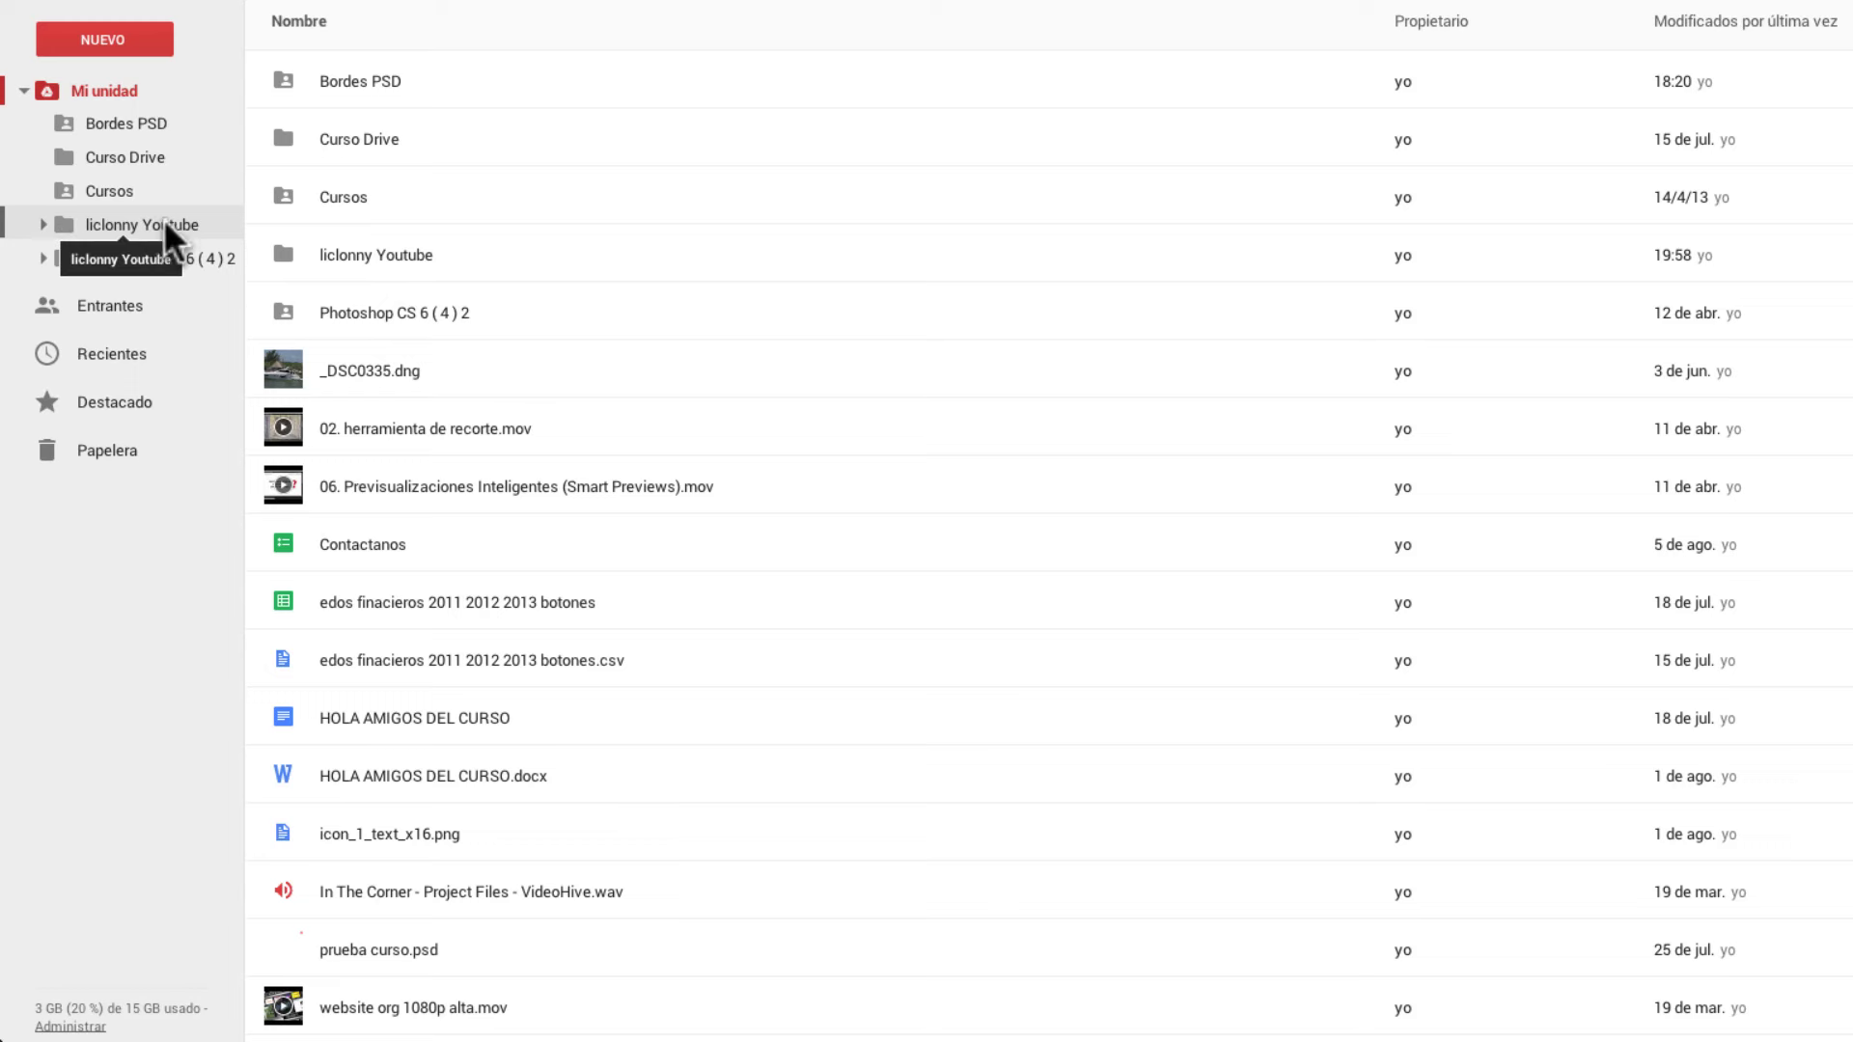
left_click(336, 251)
right_click(336, 251)
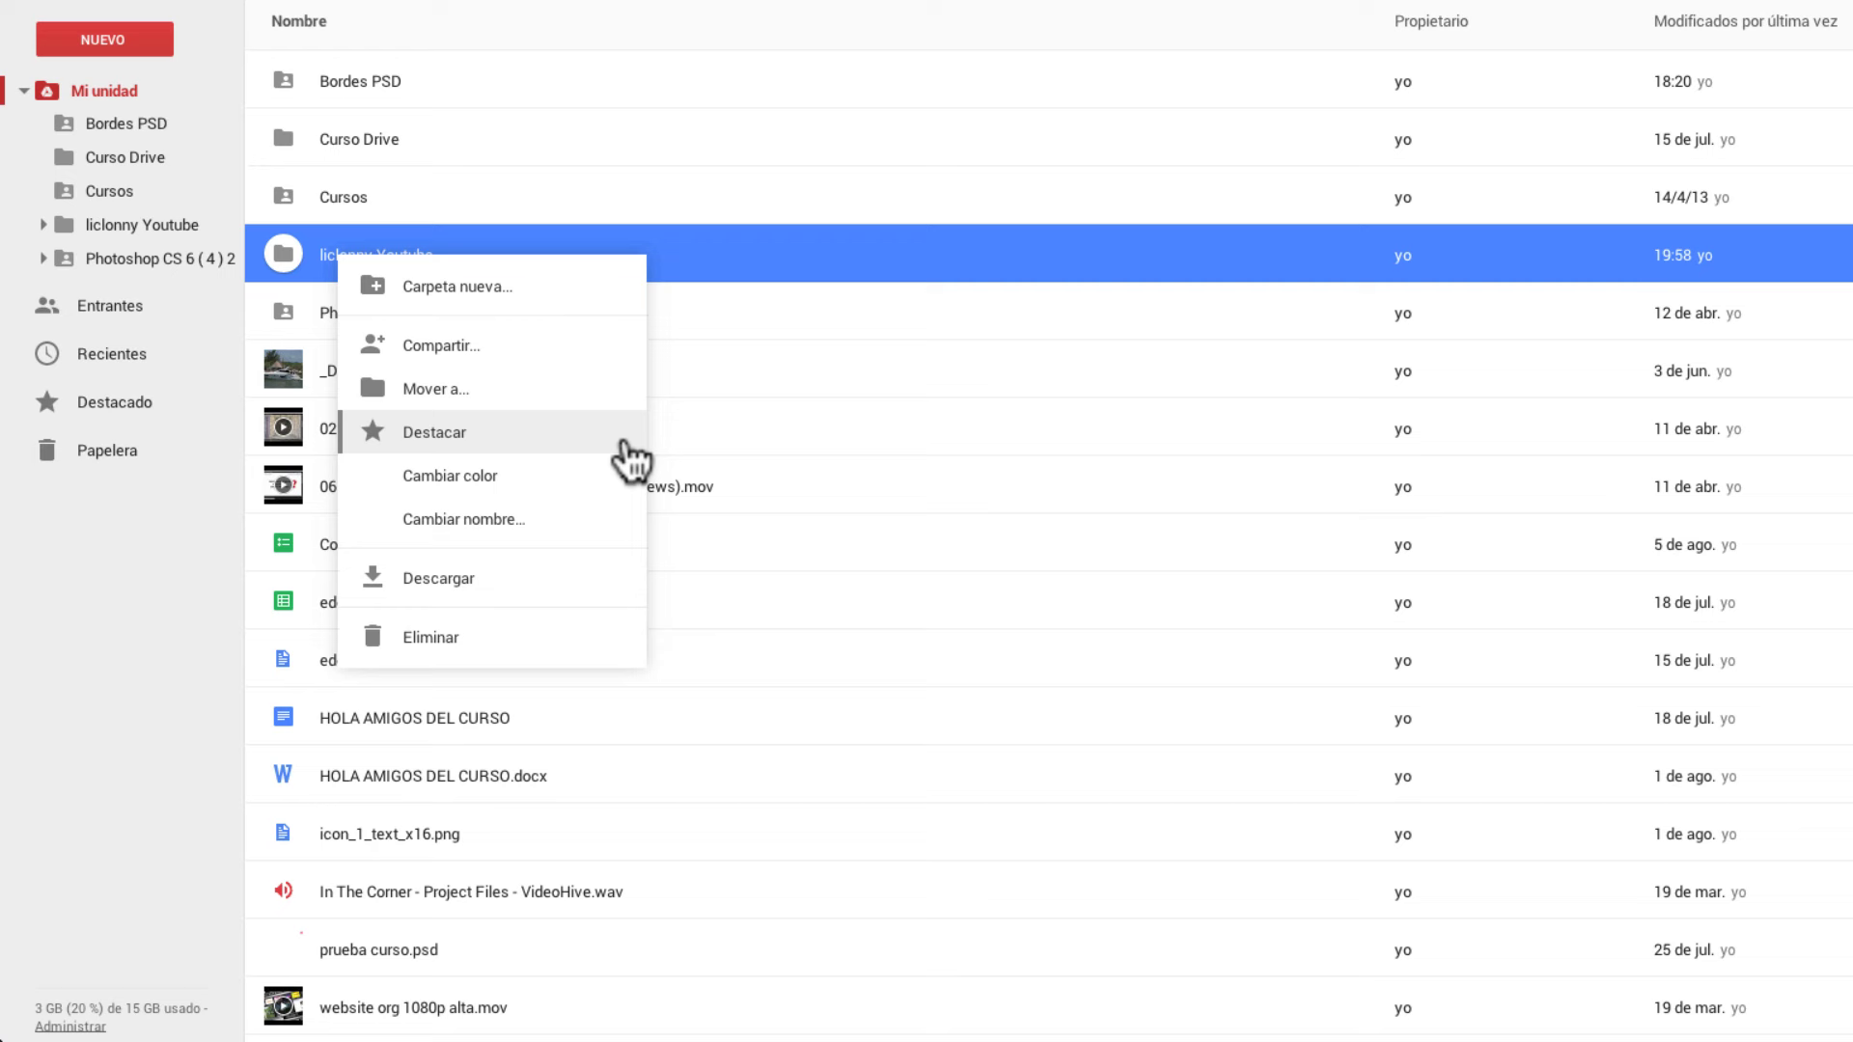
left_click(475, 286)
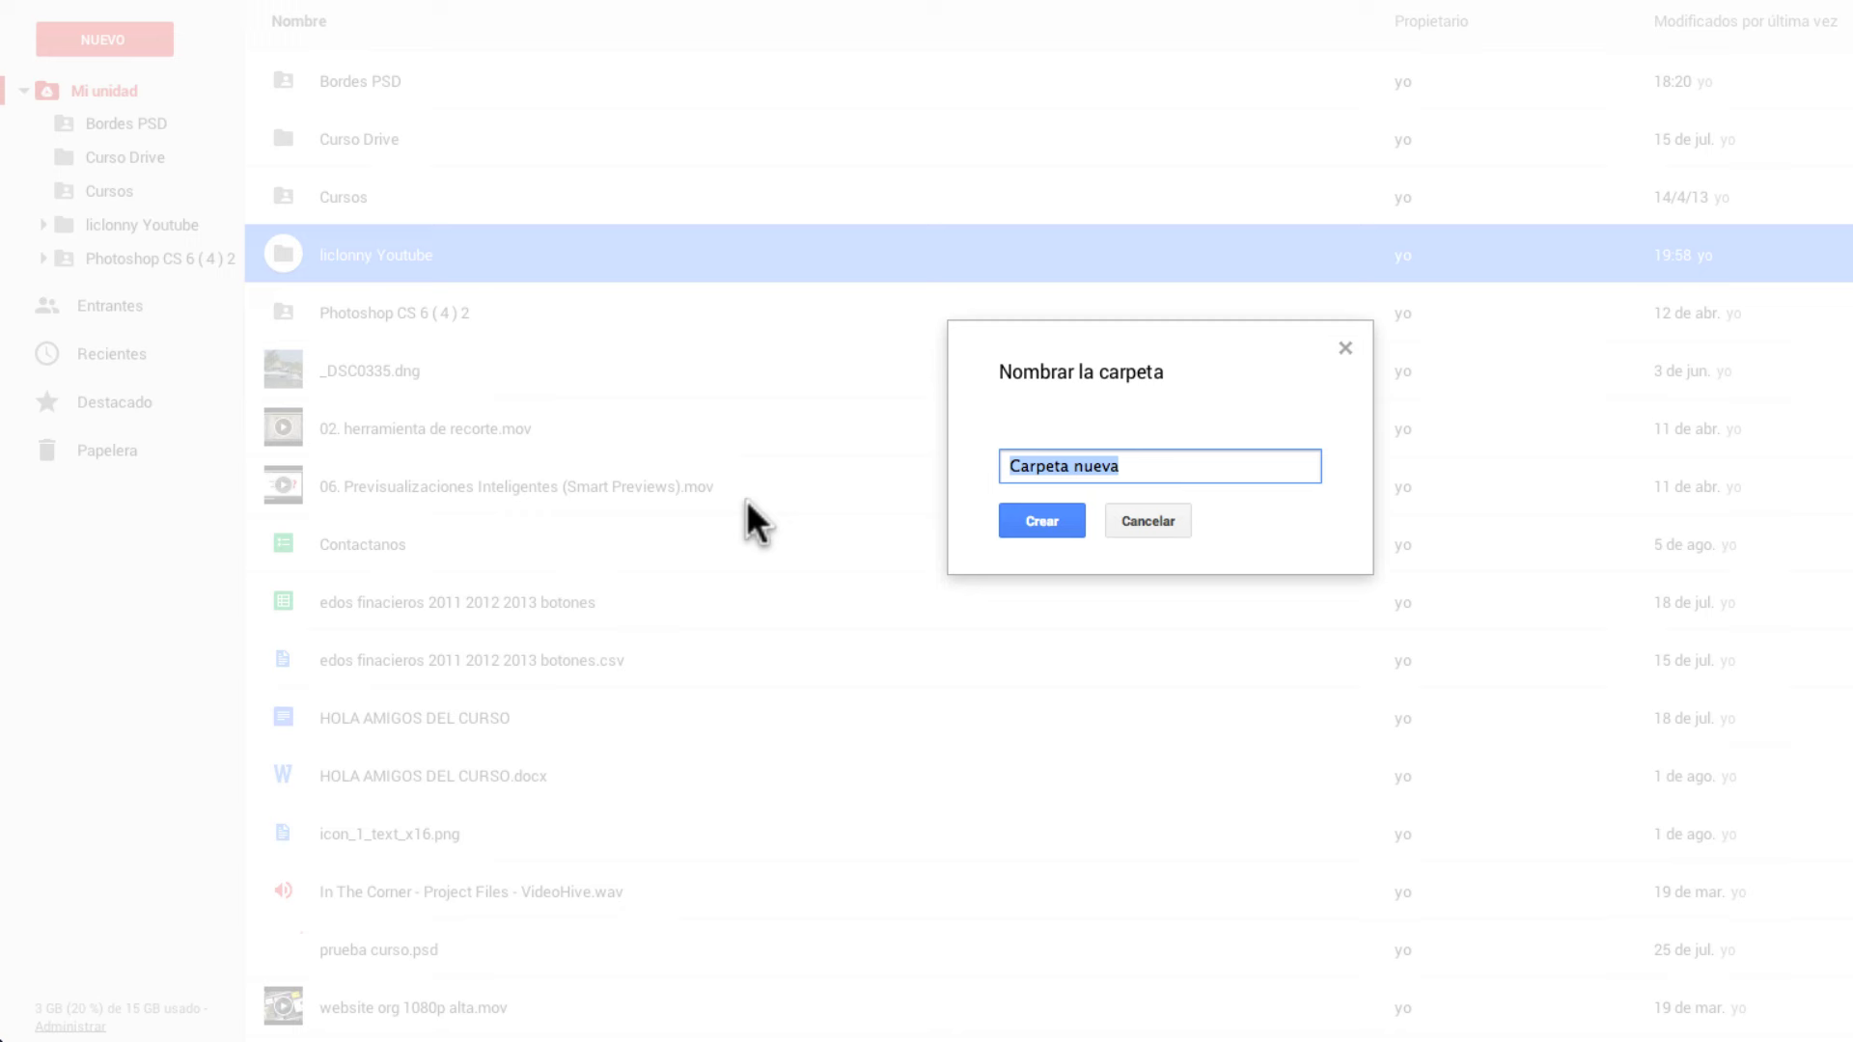
type("Ft")
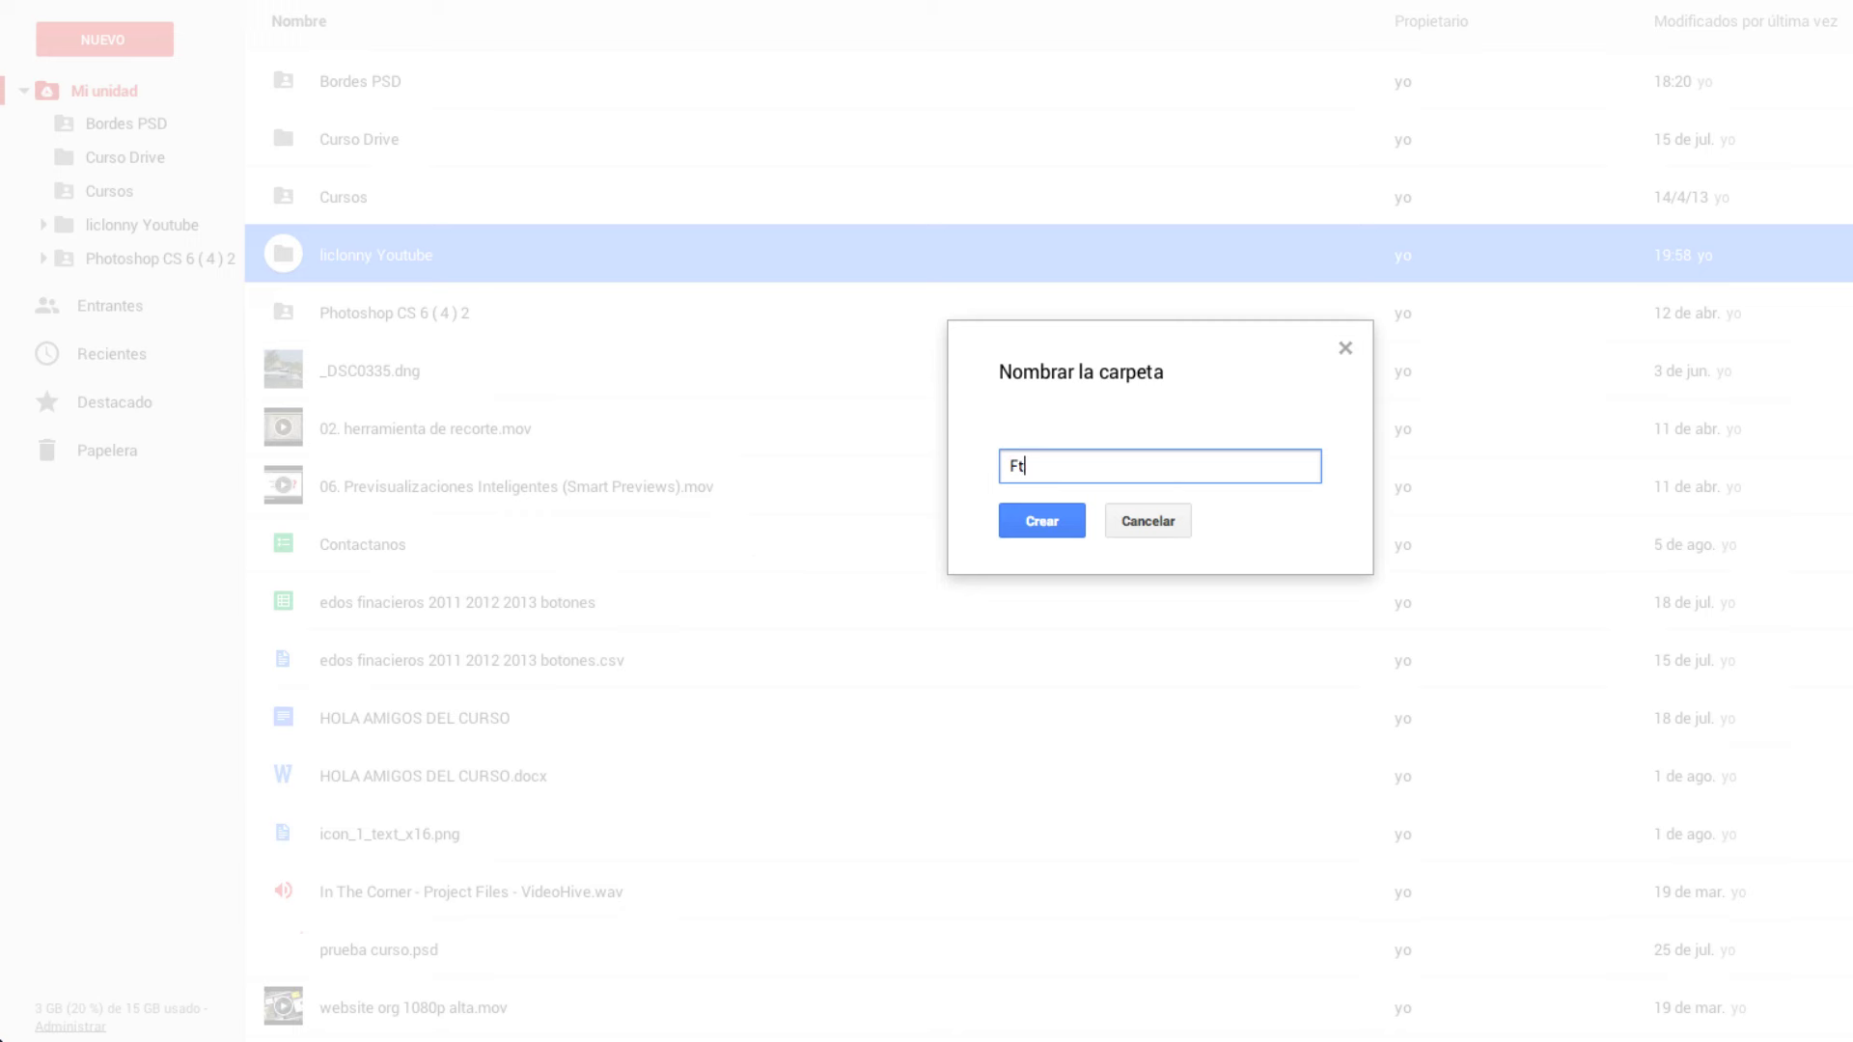
type("o")
key("BackSpace")
key("BackSpace")
type("otos")
left_click(1031, 524)
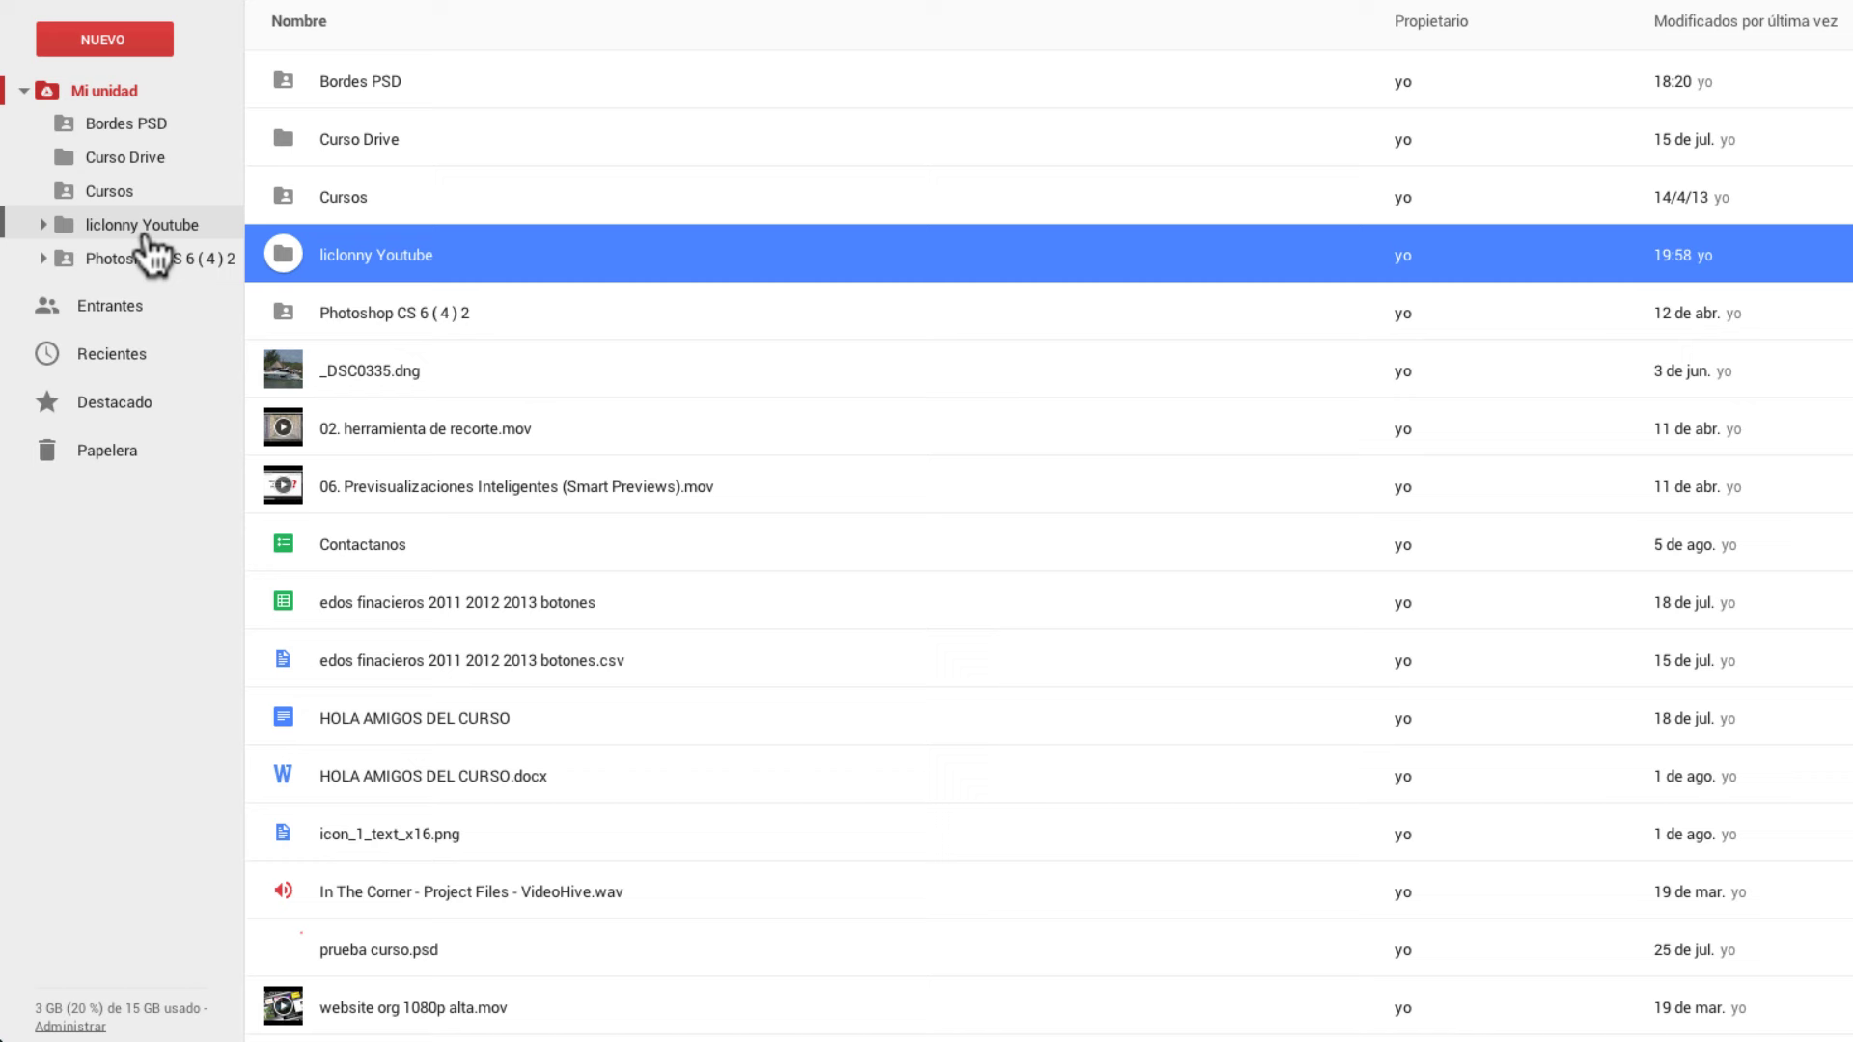
left_click(44, 224)
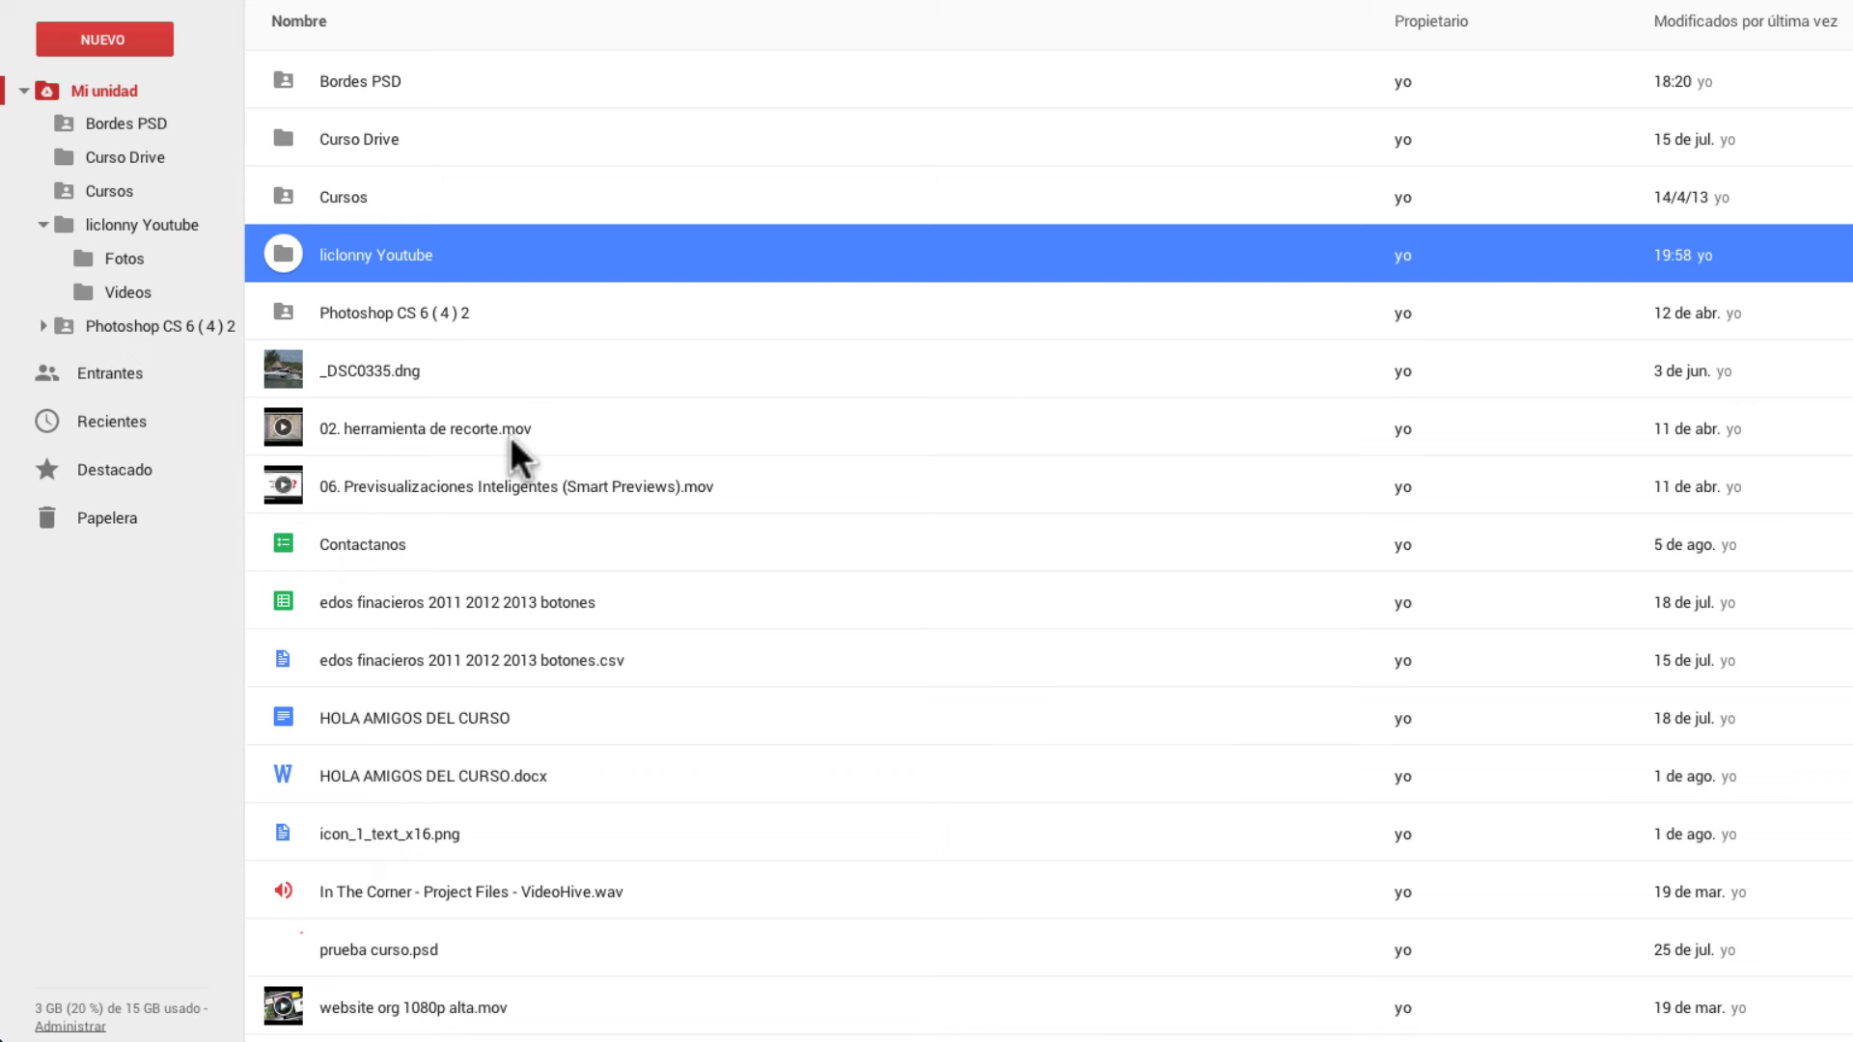
Move '02. herramienta de recorte.mov' into the Videos subfolder and confirm it arrived
left_click(274, 440)
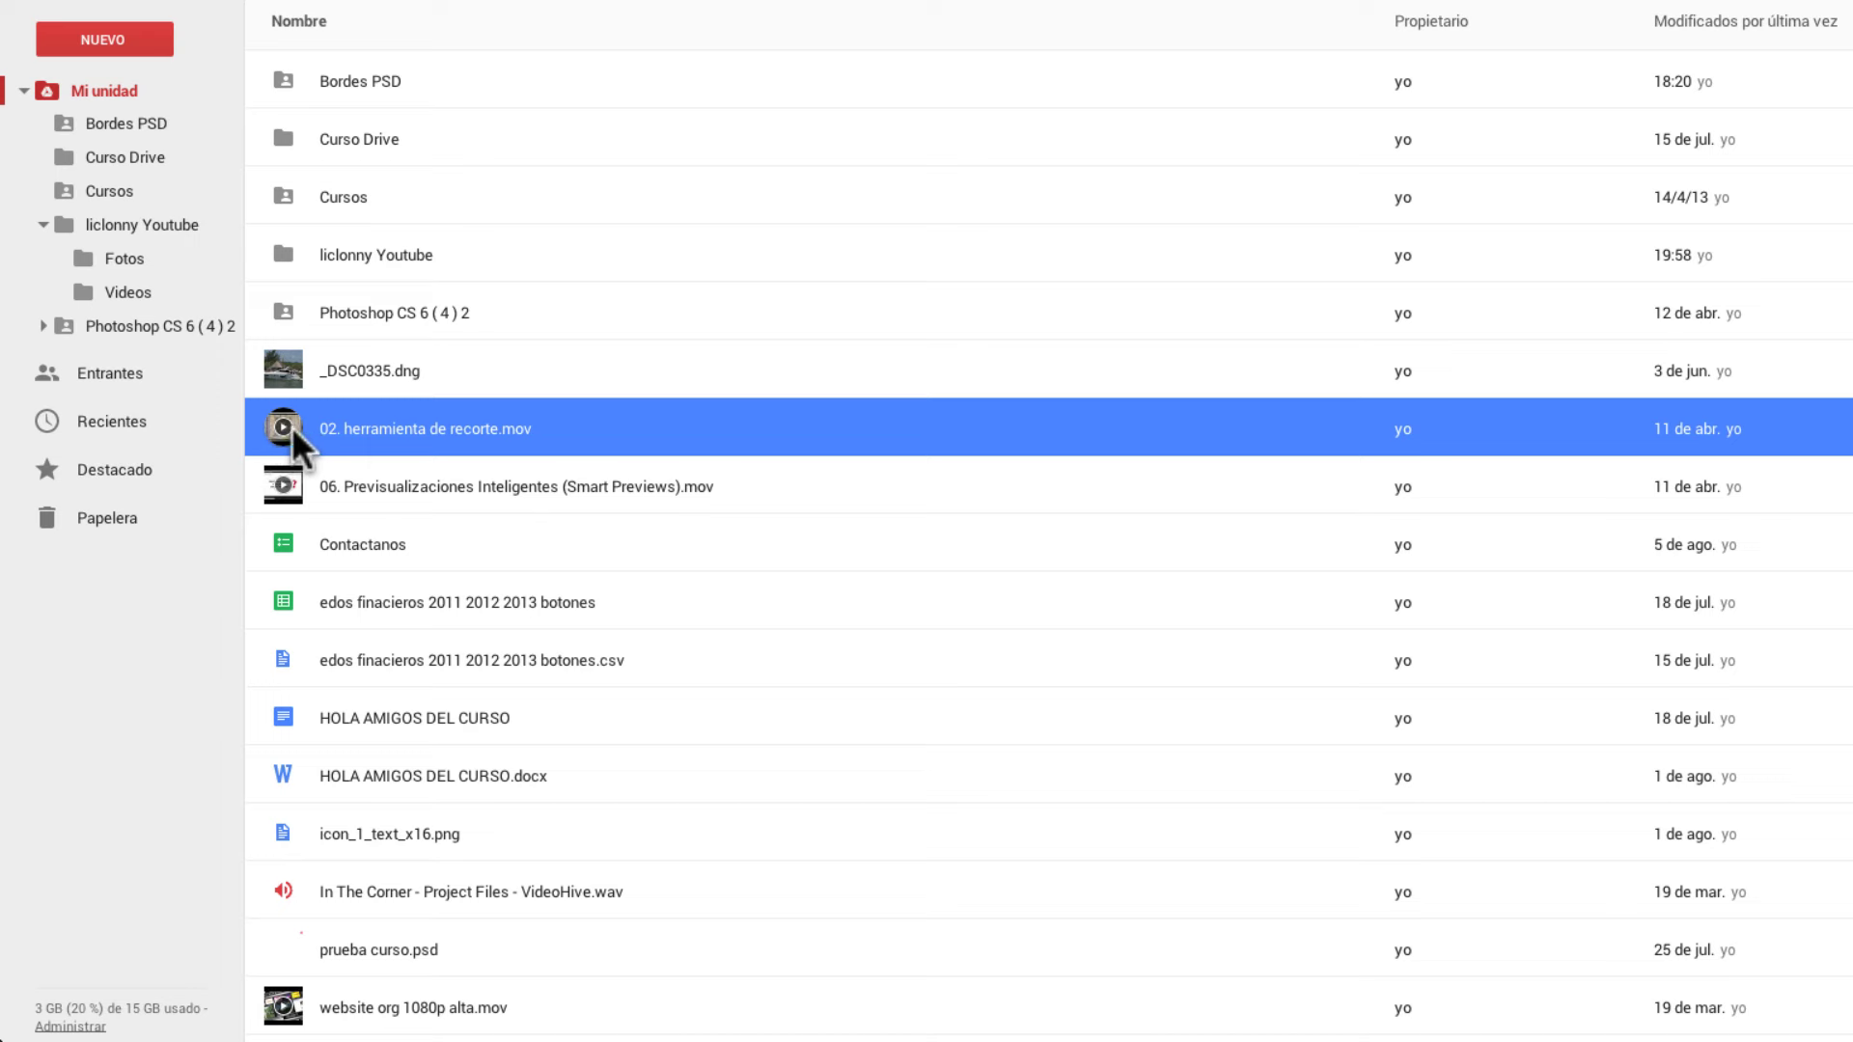
double_click(377, 432)
mouse_move(280, 425)
left_mouse_down()
mouse_move(200, 342)
mouse_move(197, 272)
left_mouse_up()
left_click_drag(196, 271, 196, 270)
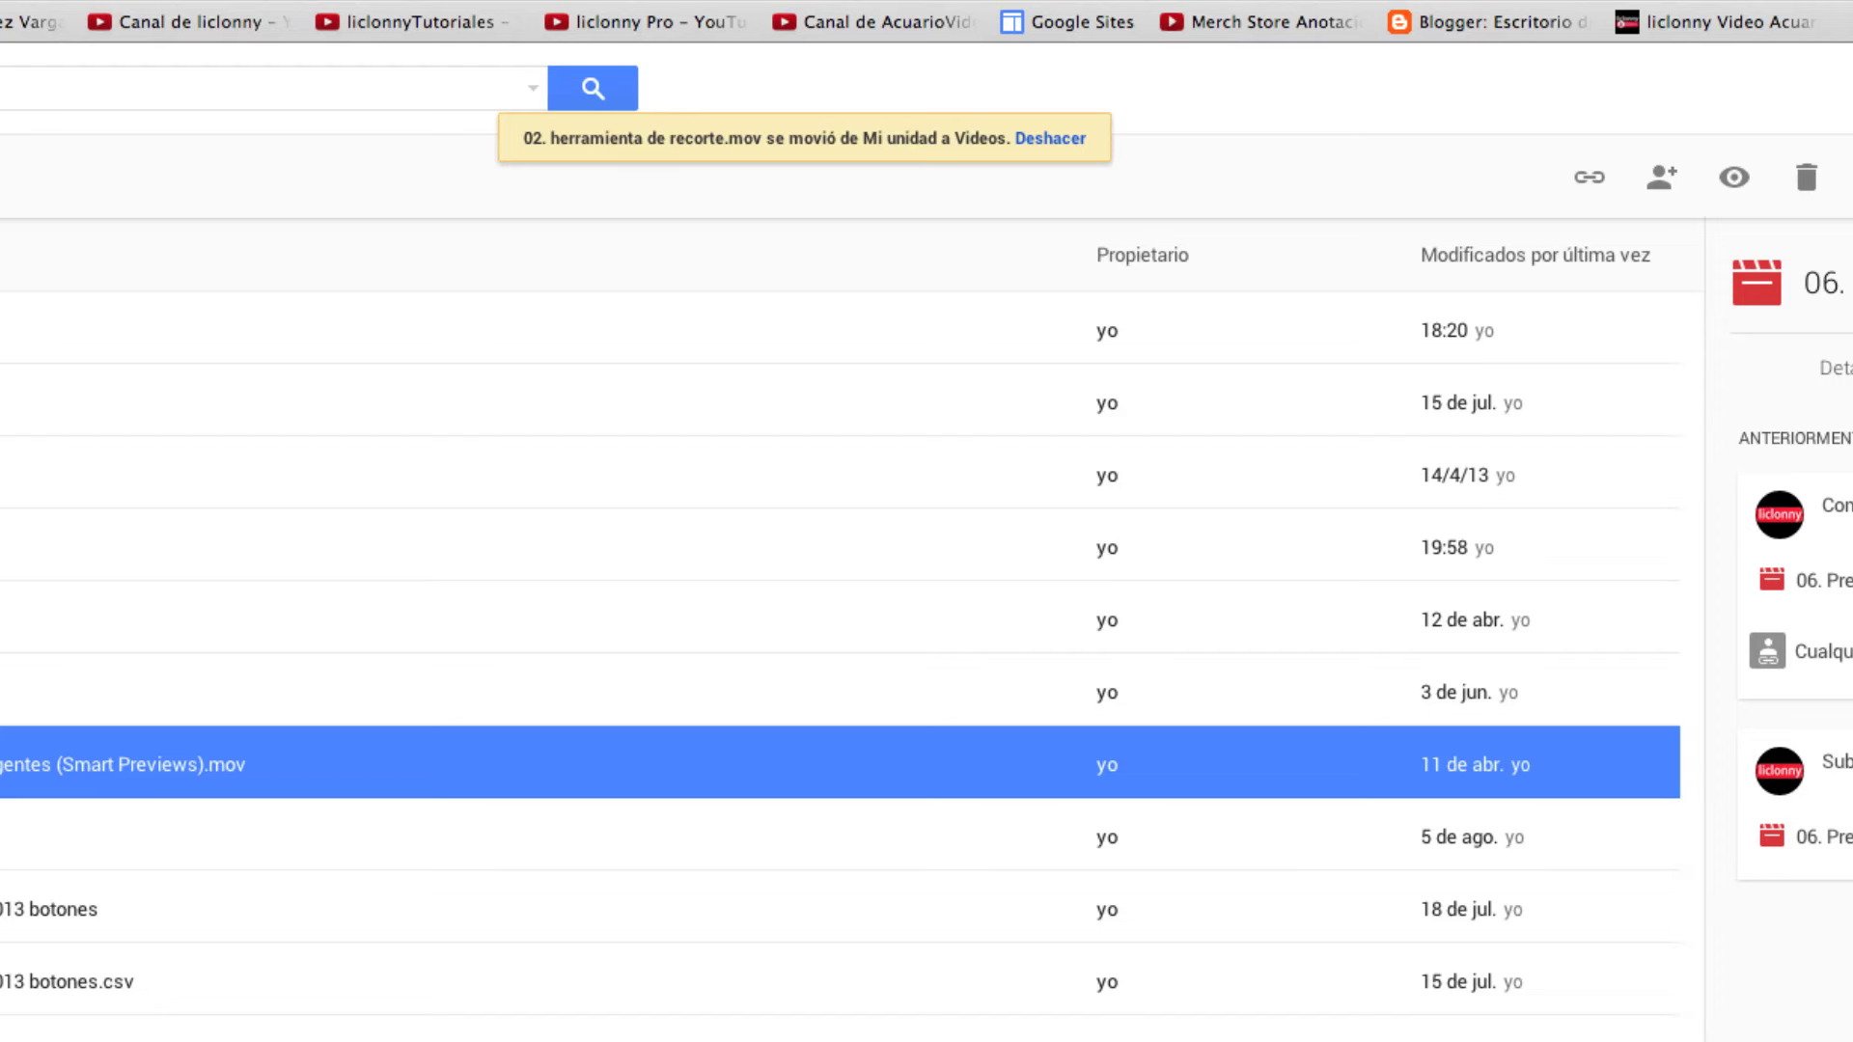
left_click(162, 340)
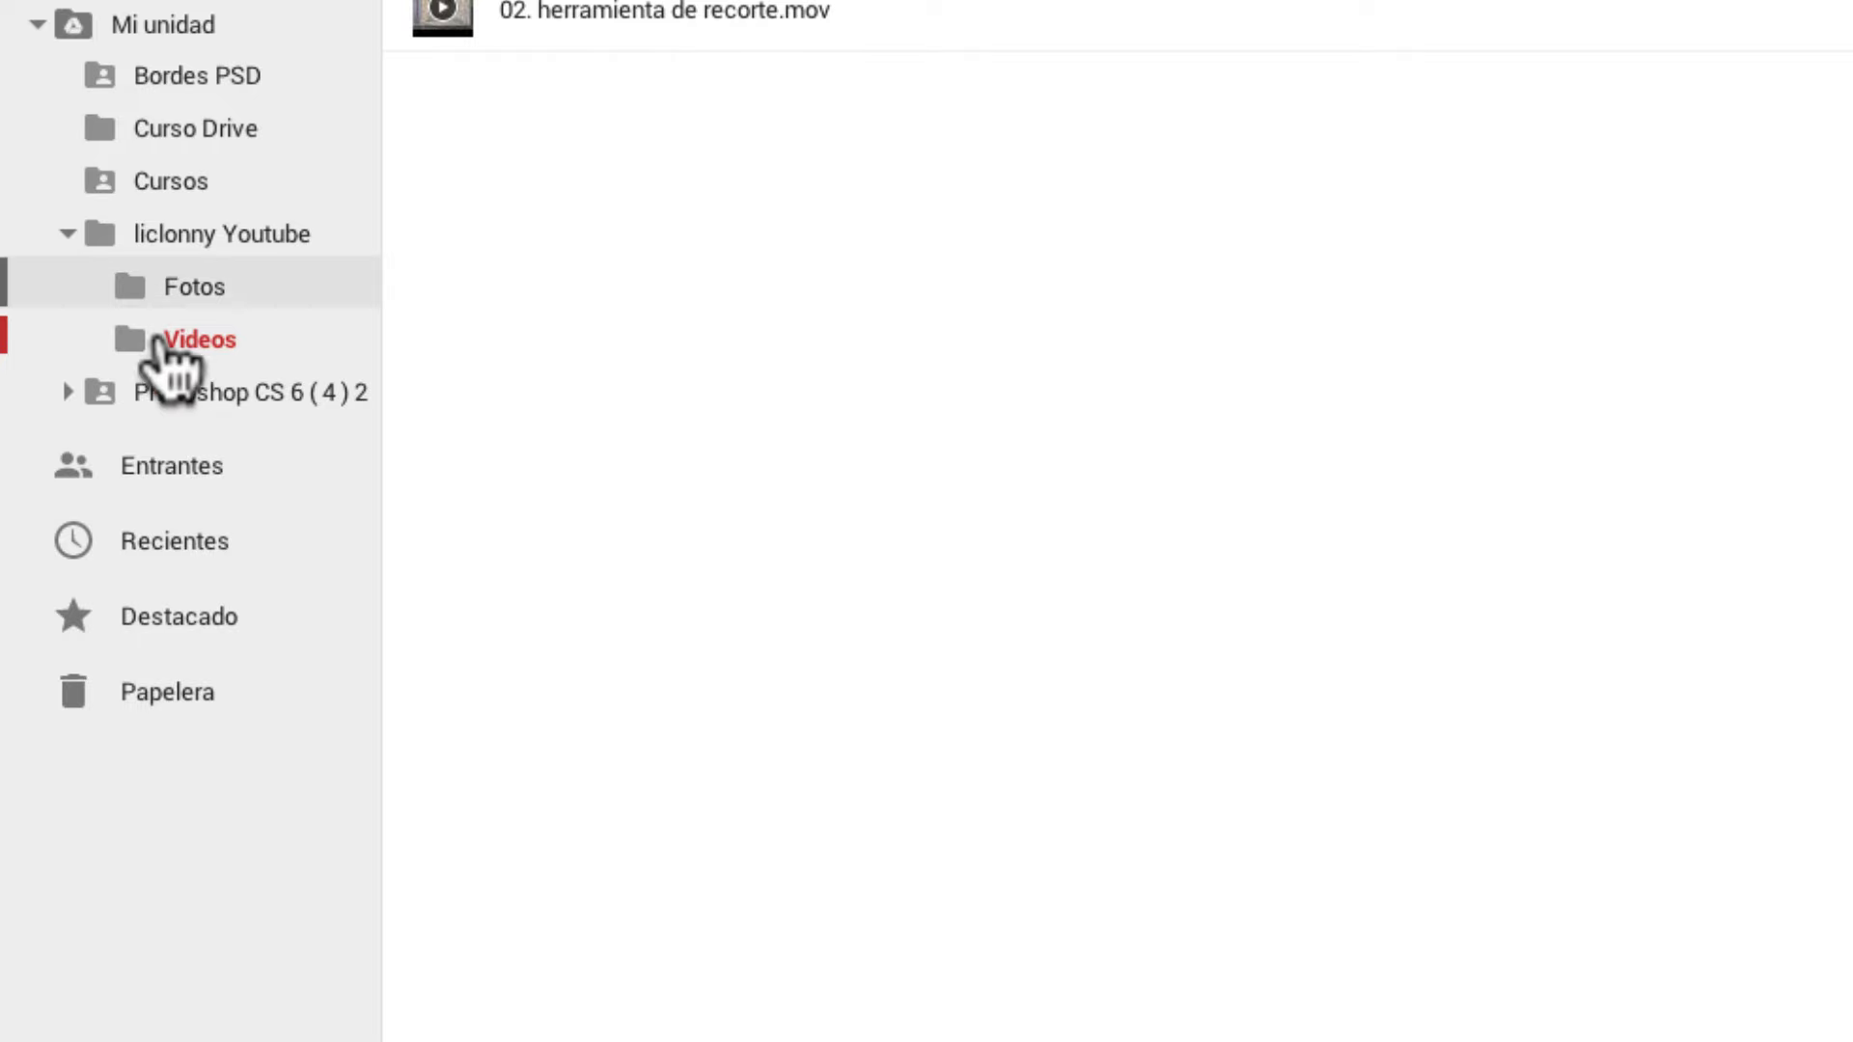
left_click(153, 41)
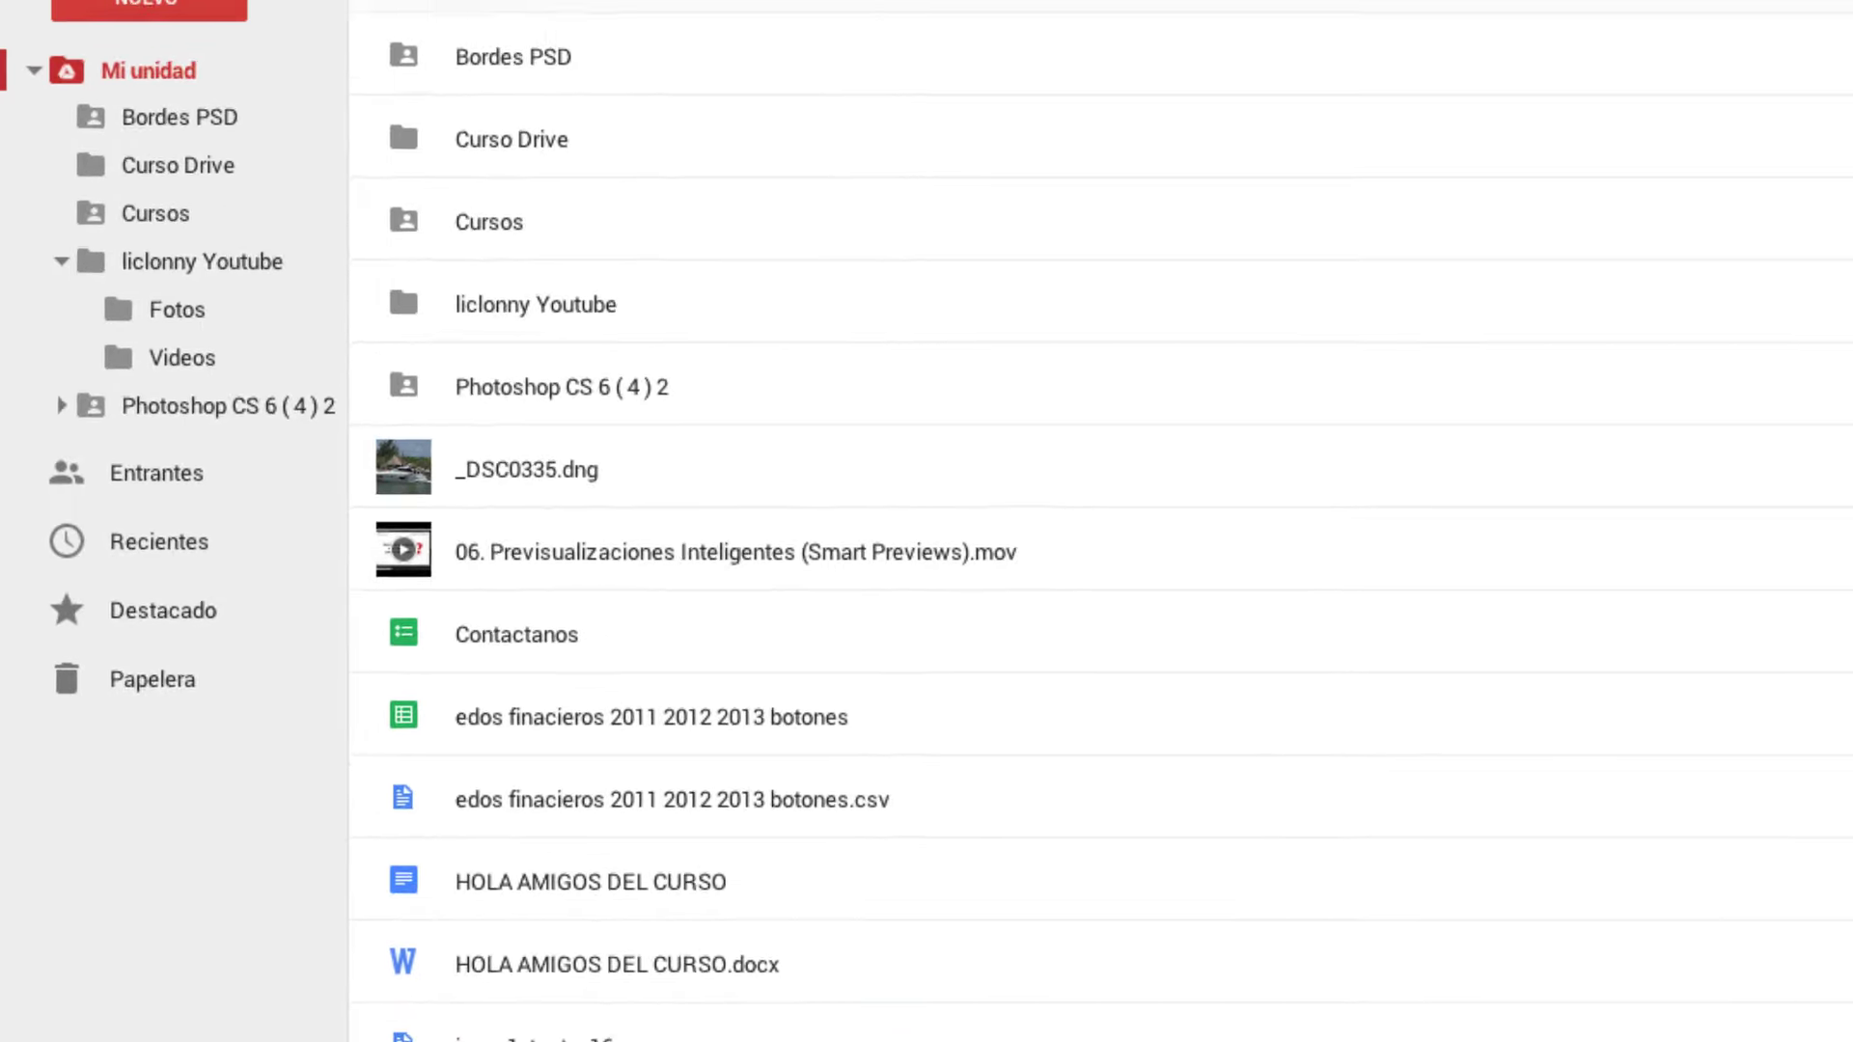
Move the Smart Previews and 'website org 1080p alta.mov' videos into liclonny Youtube > Videos
left_click(390, 550, "super")
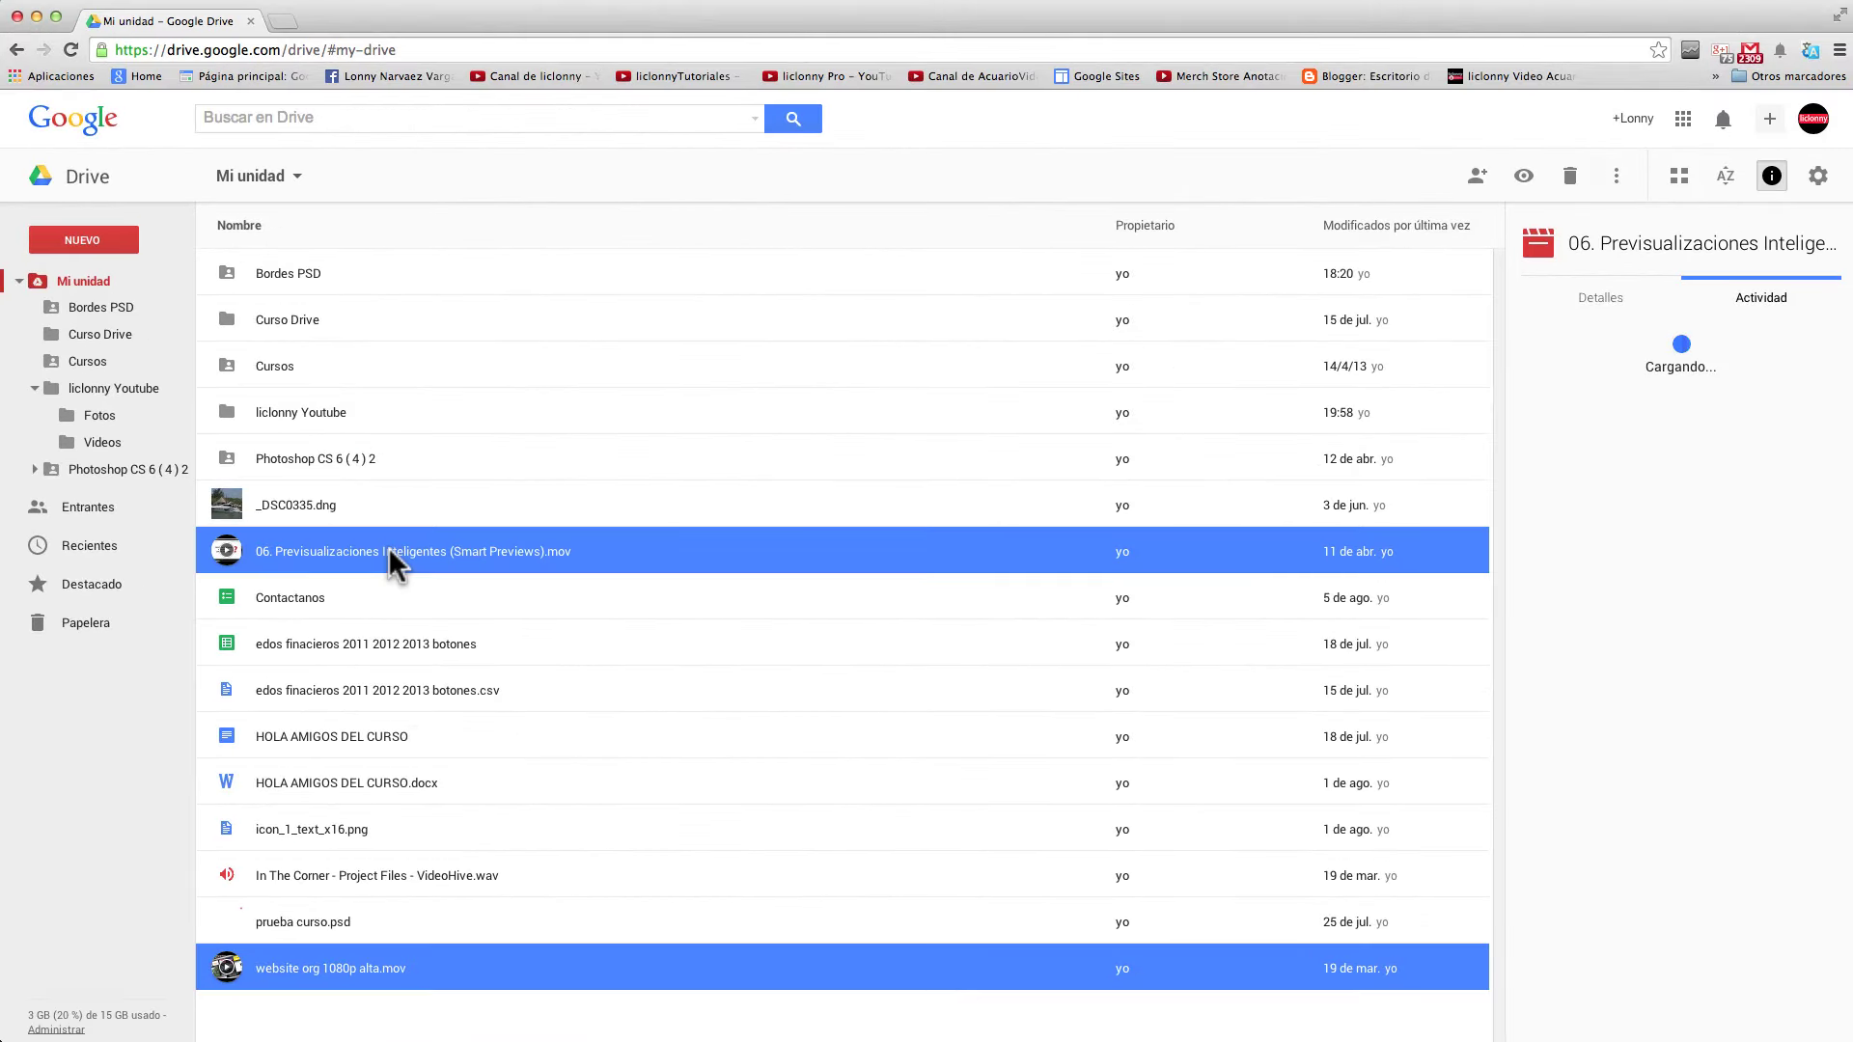
right_click(388, 547)
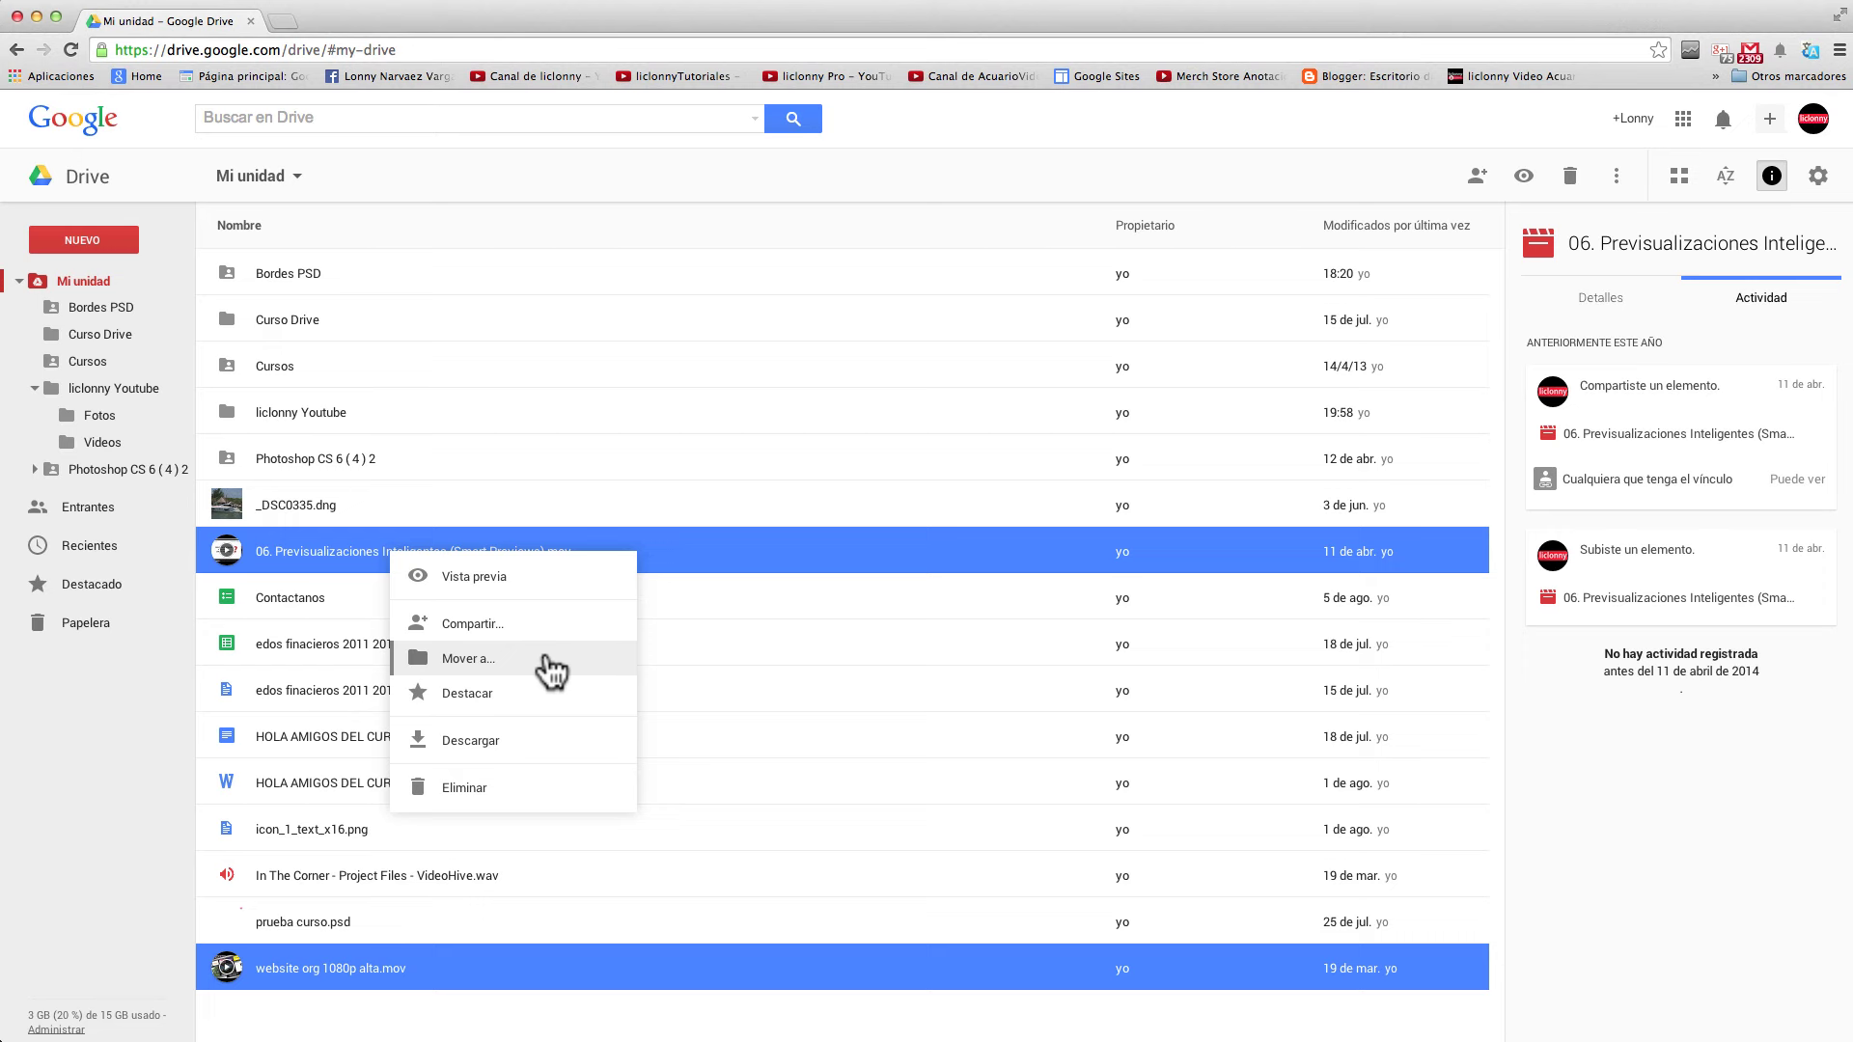
left_click(547, 658)
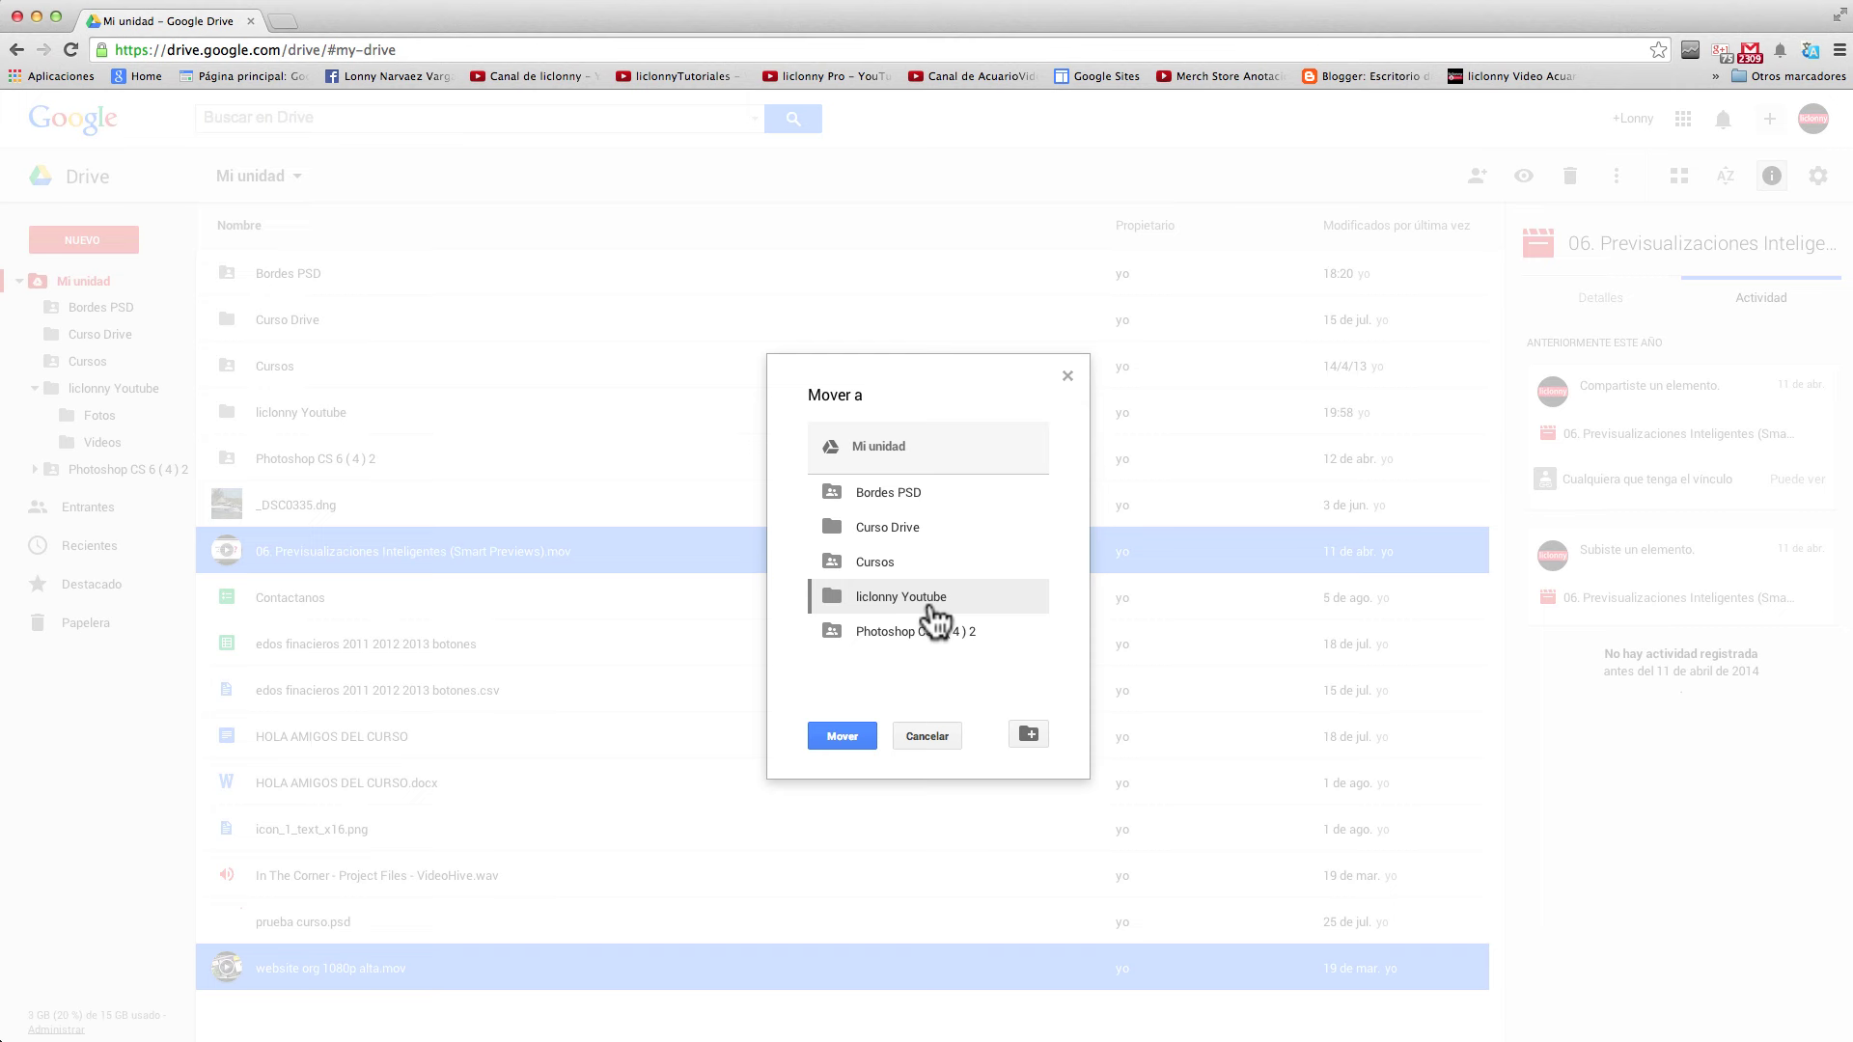
double_click(934, 606)
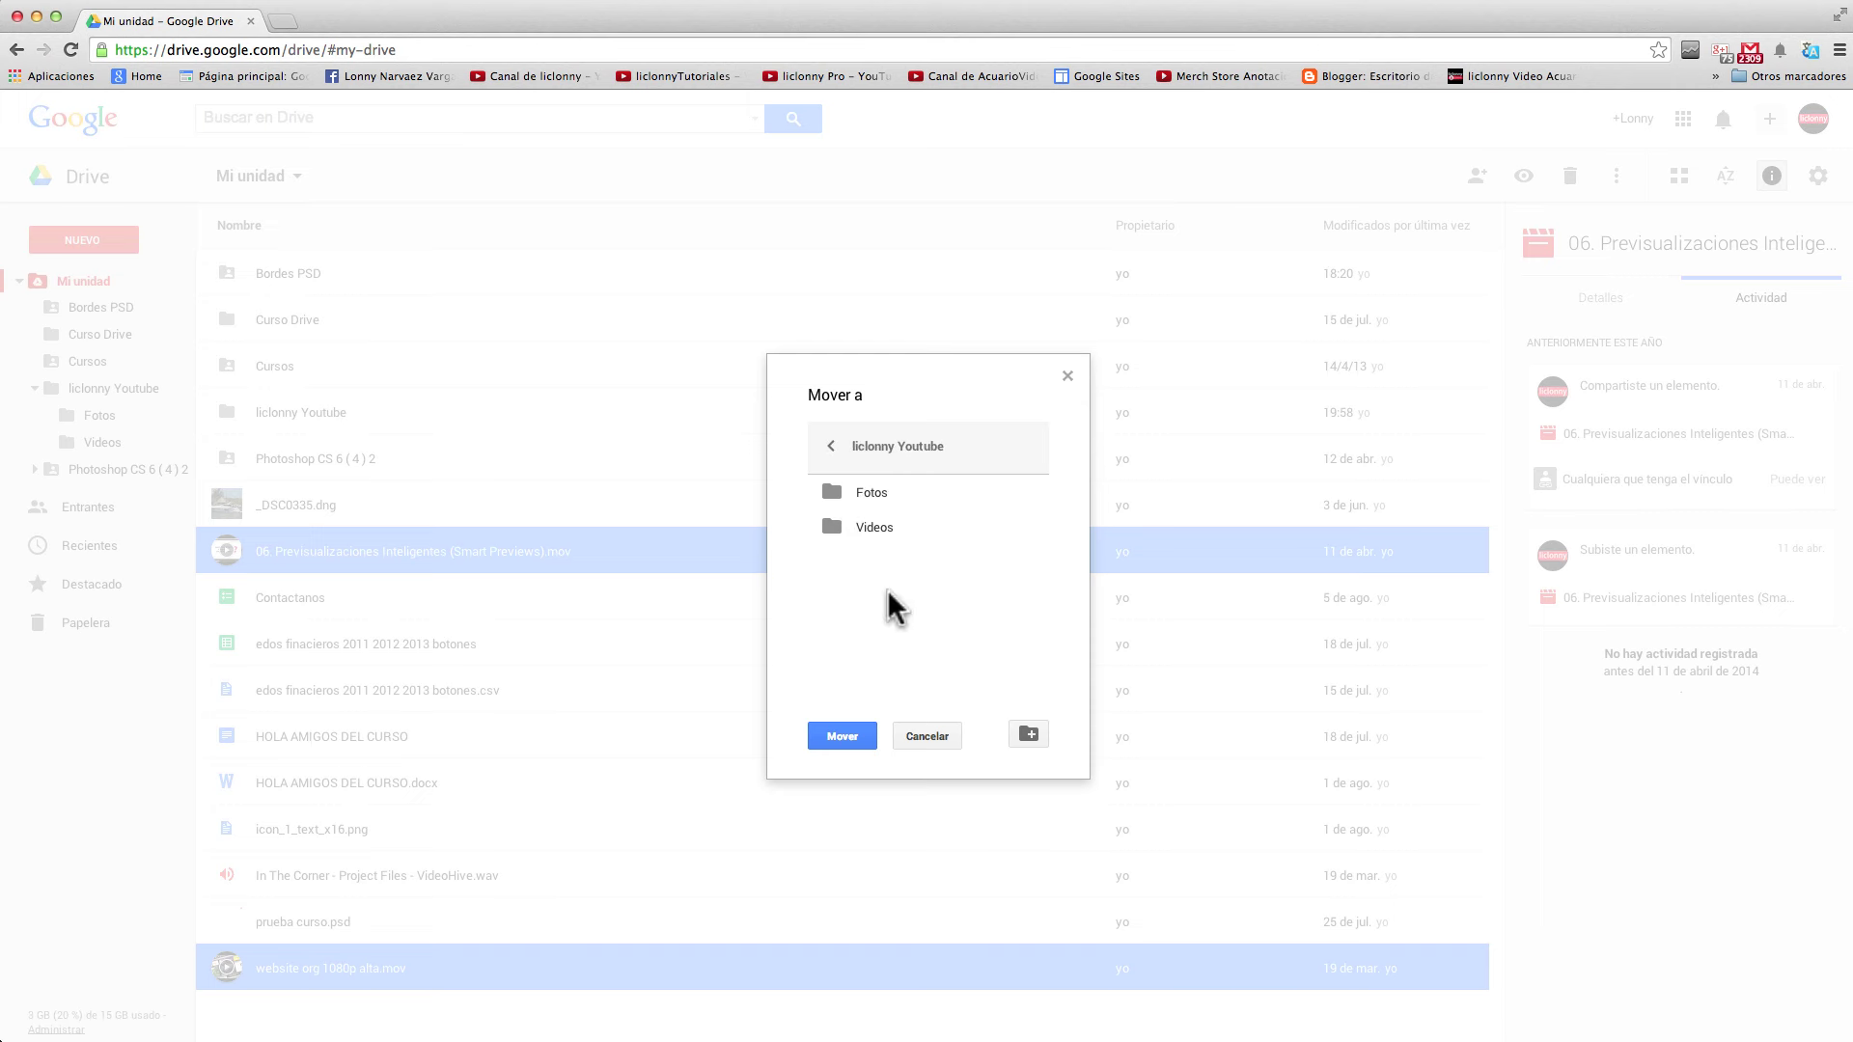
left_click(836, 452)
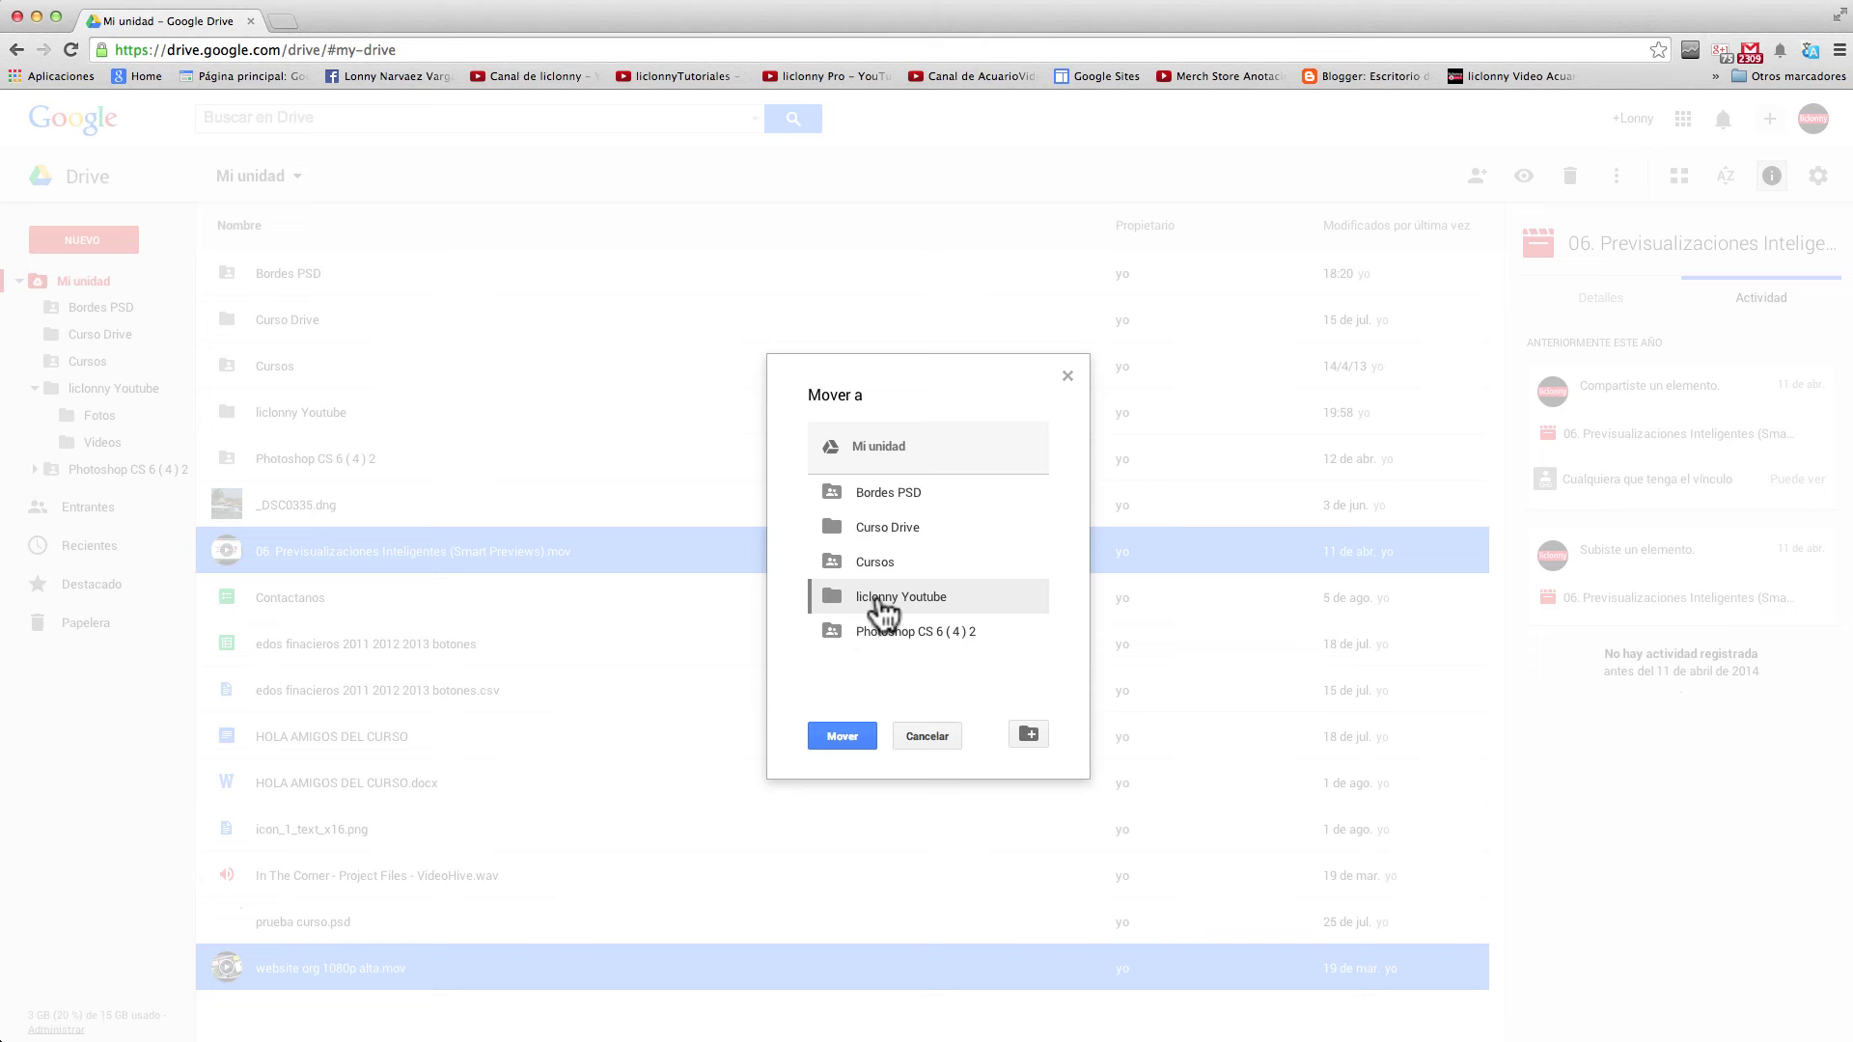
double_click(879, 600)
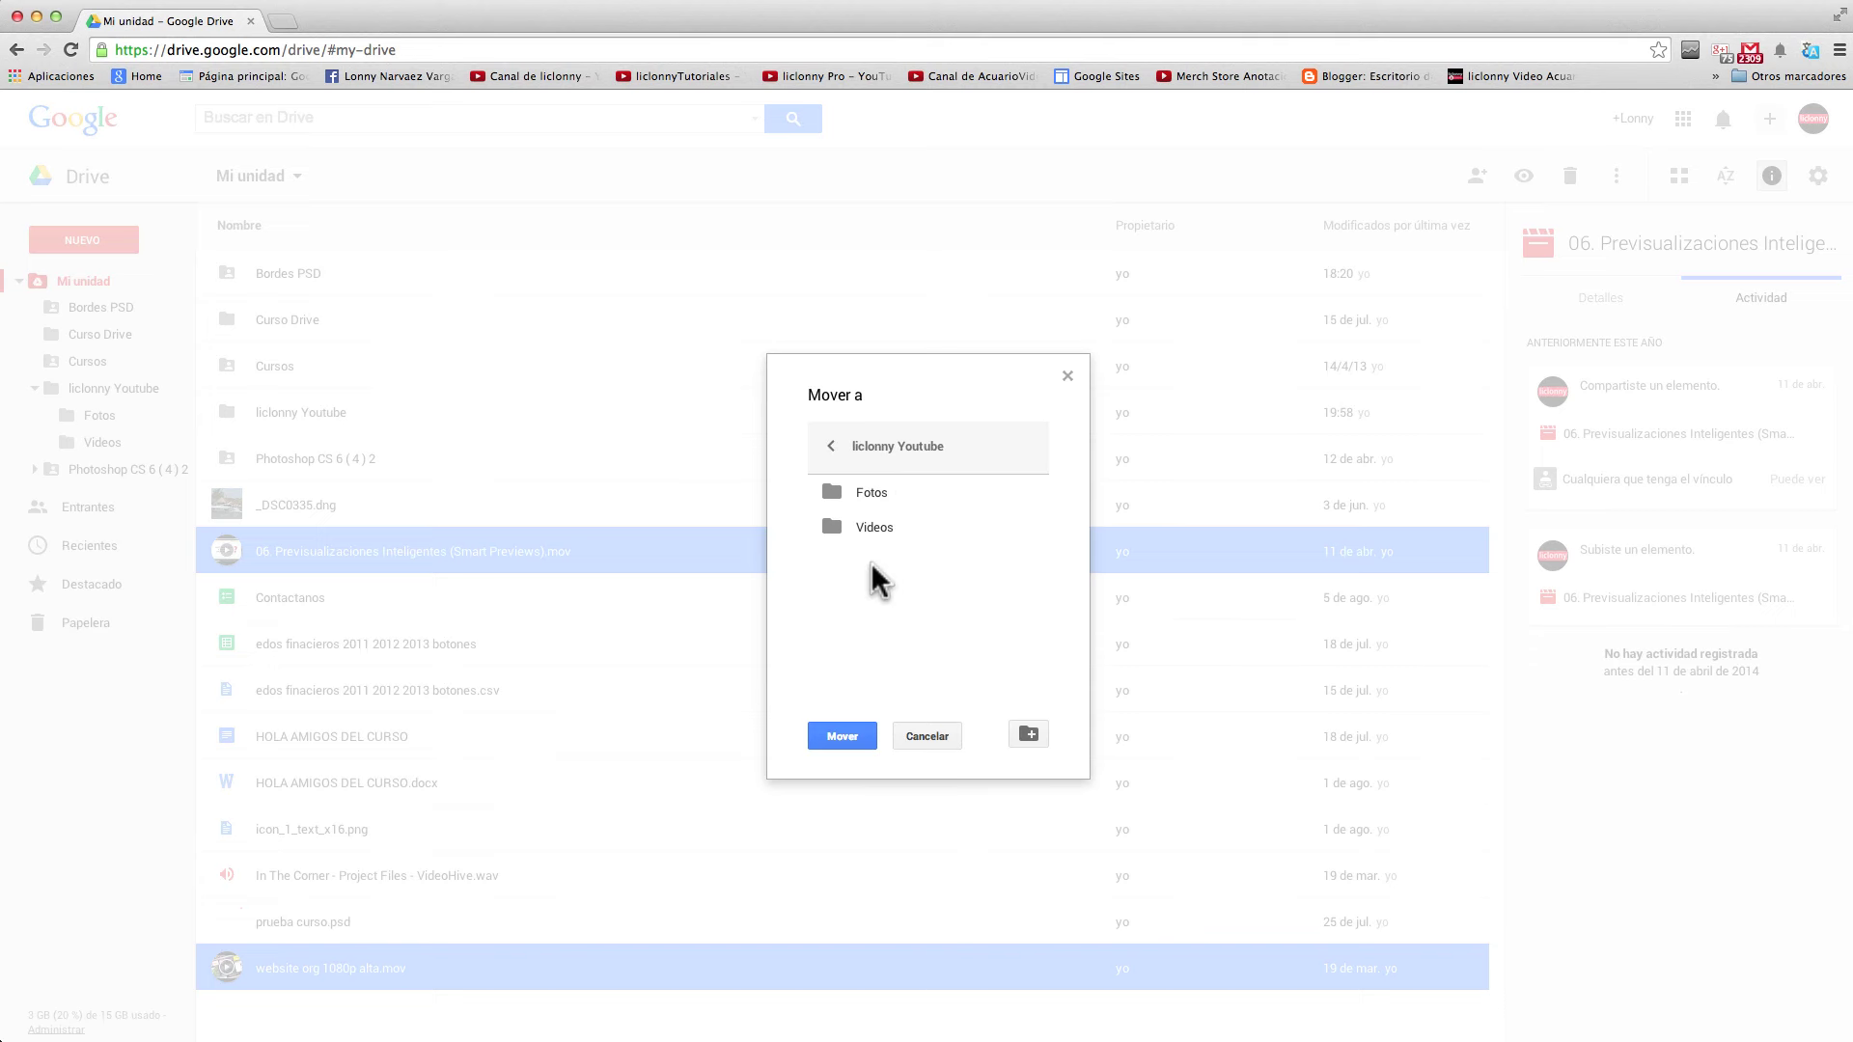
double_click(871, 531)
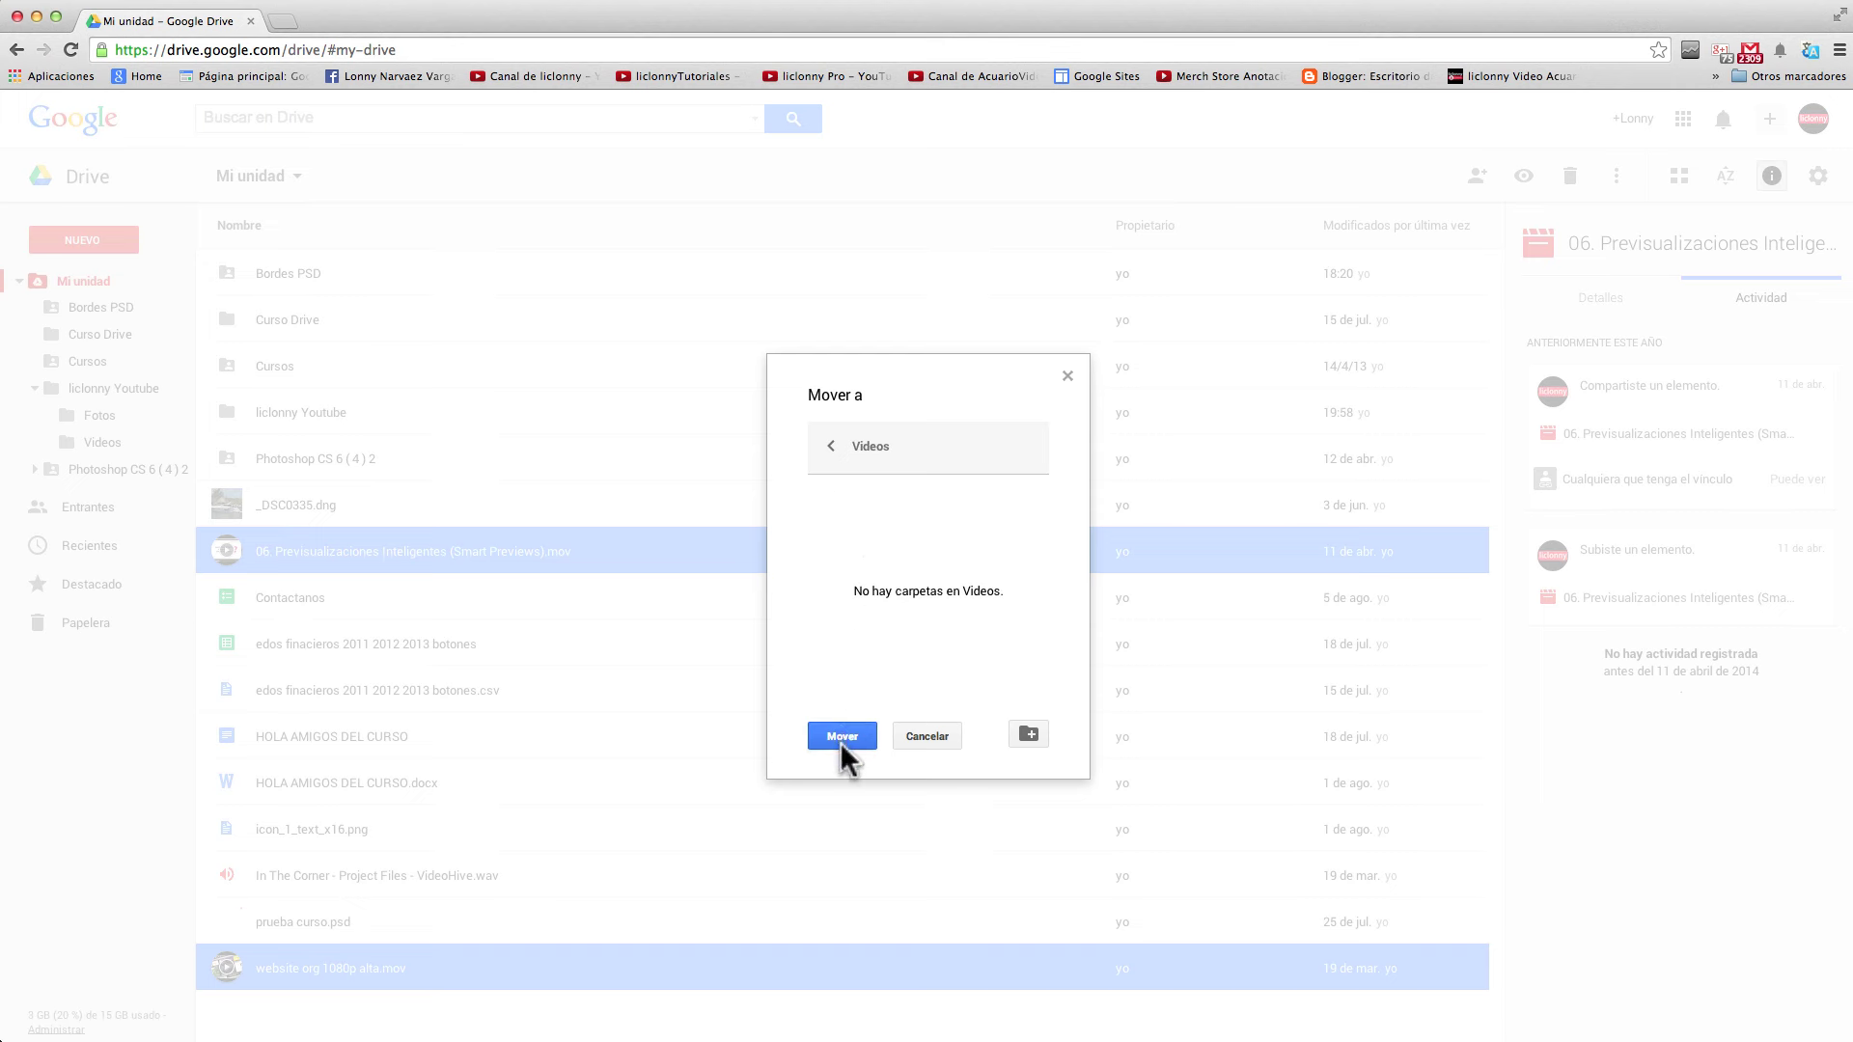
left_click(842, 737)
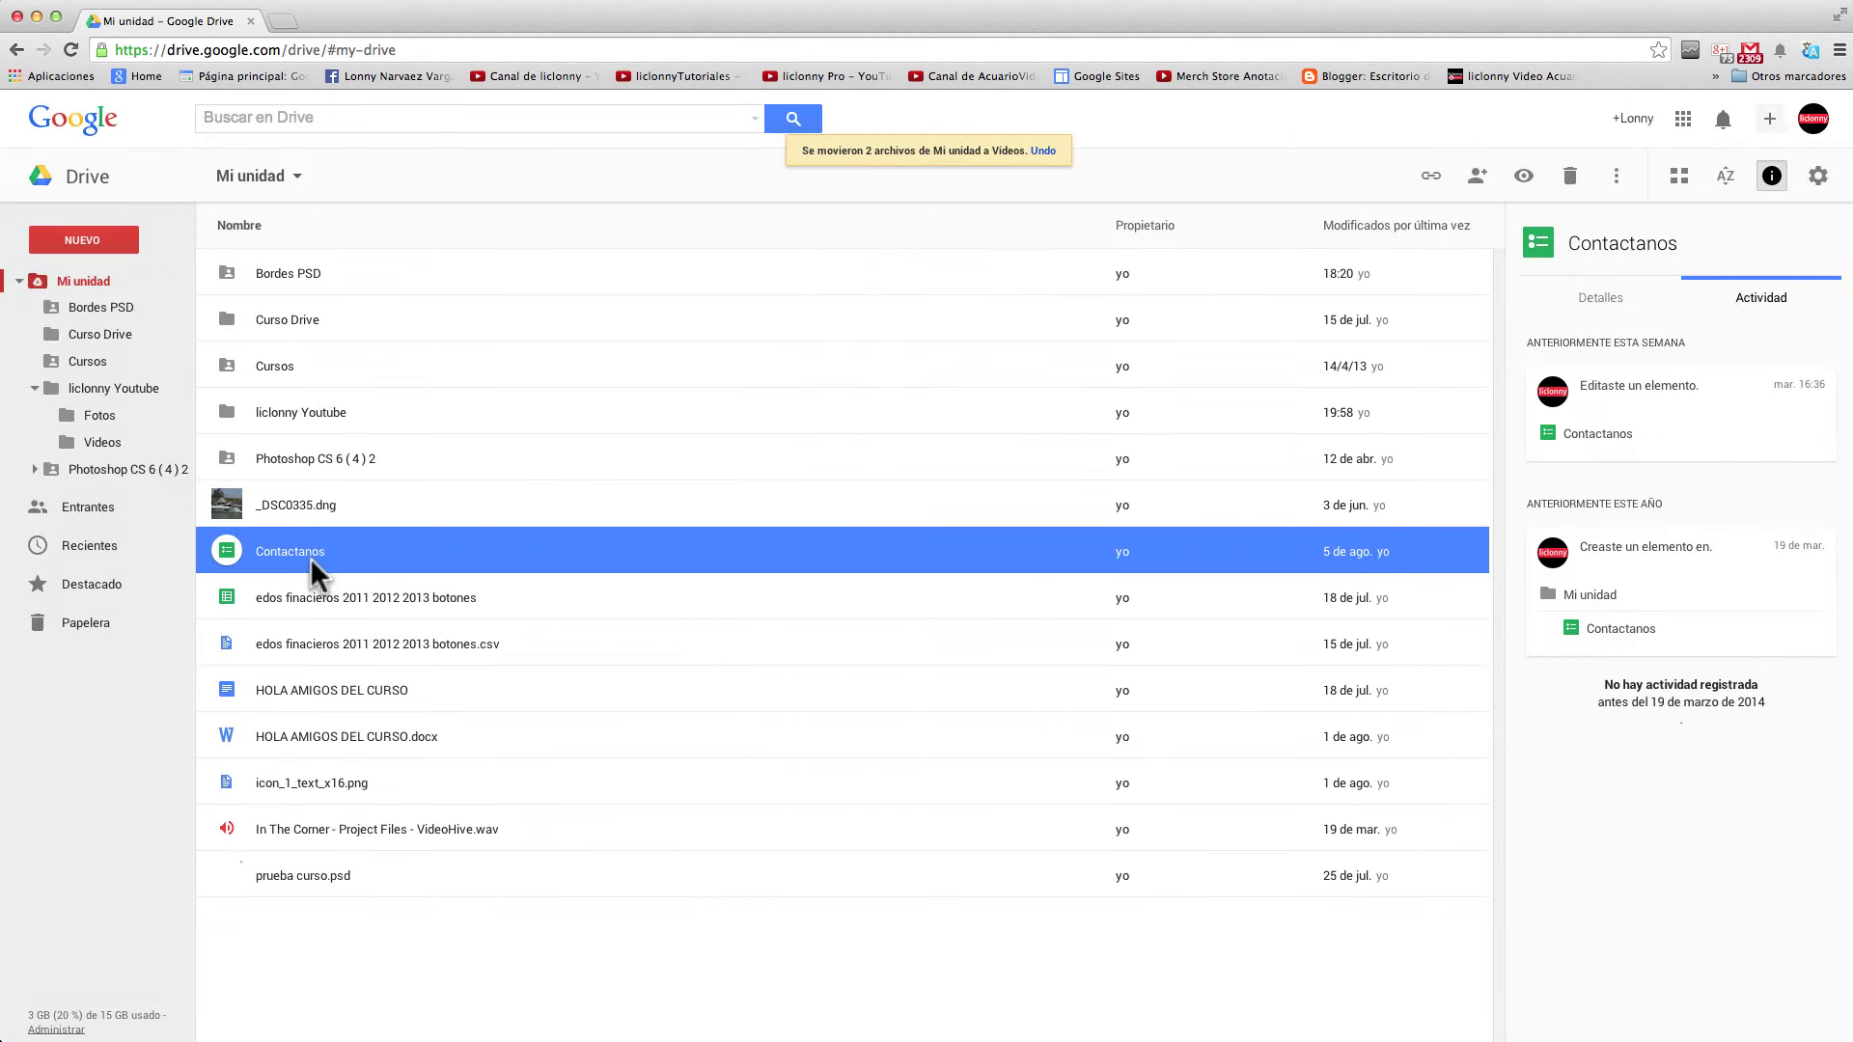
left_click(66, 444)
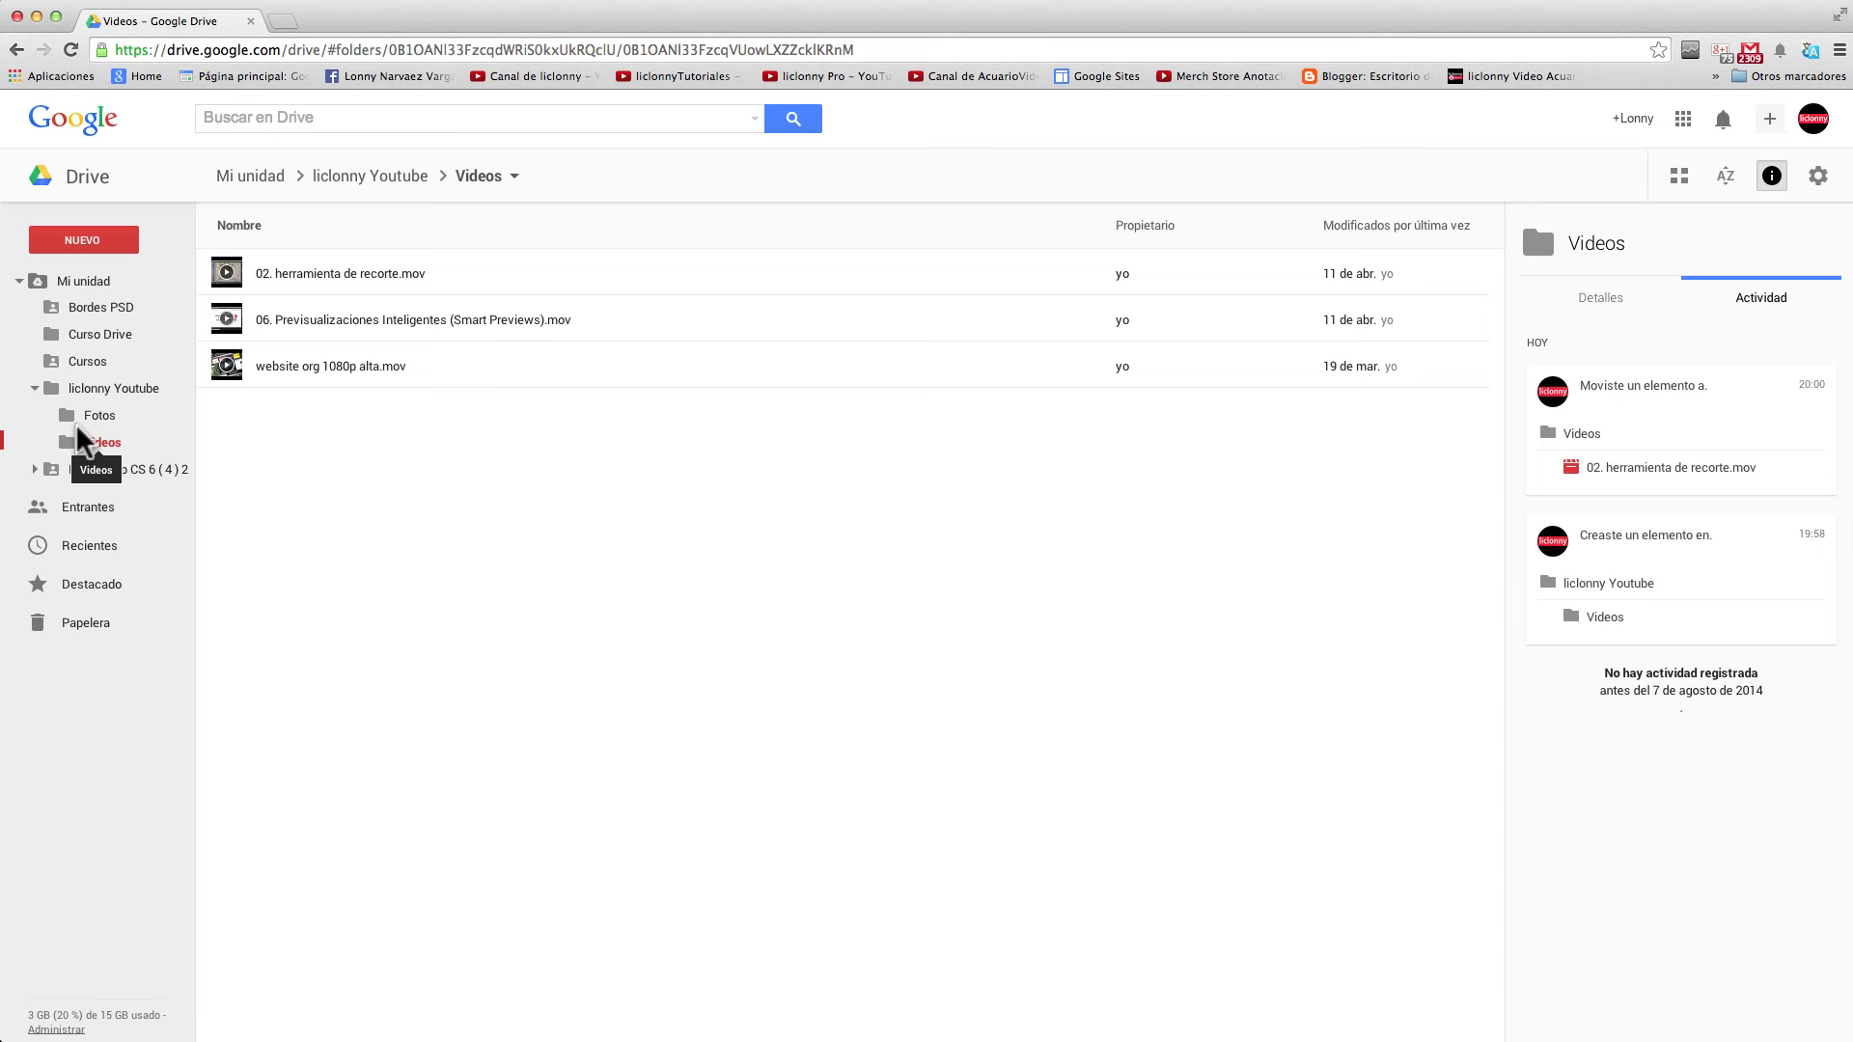
left_click(83, 288)
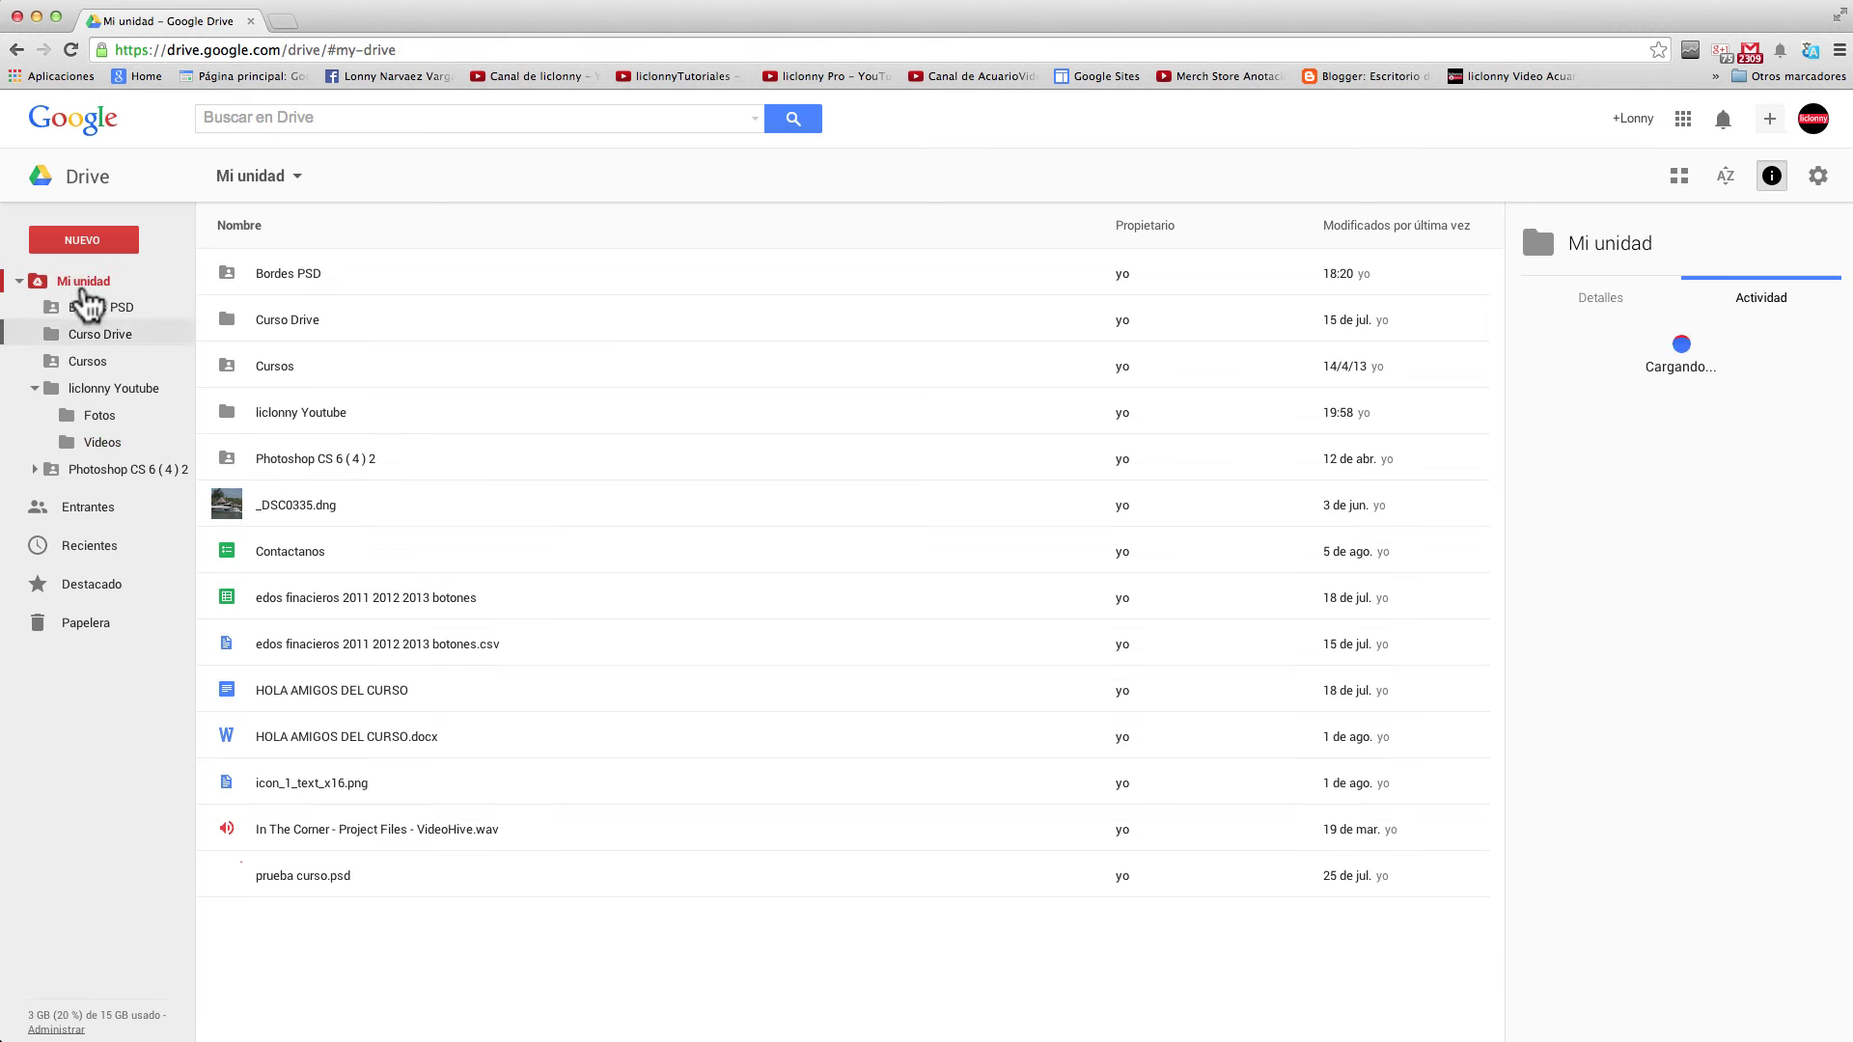
left_click(324, 508)
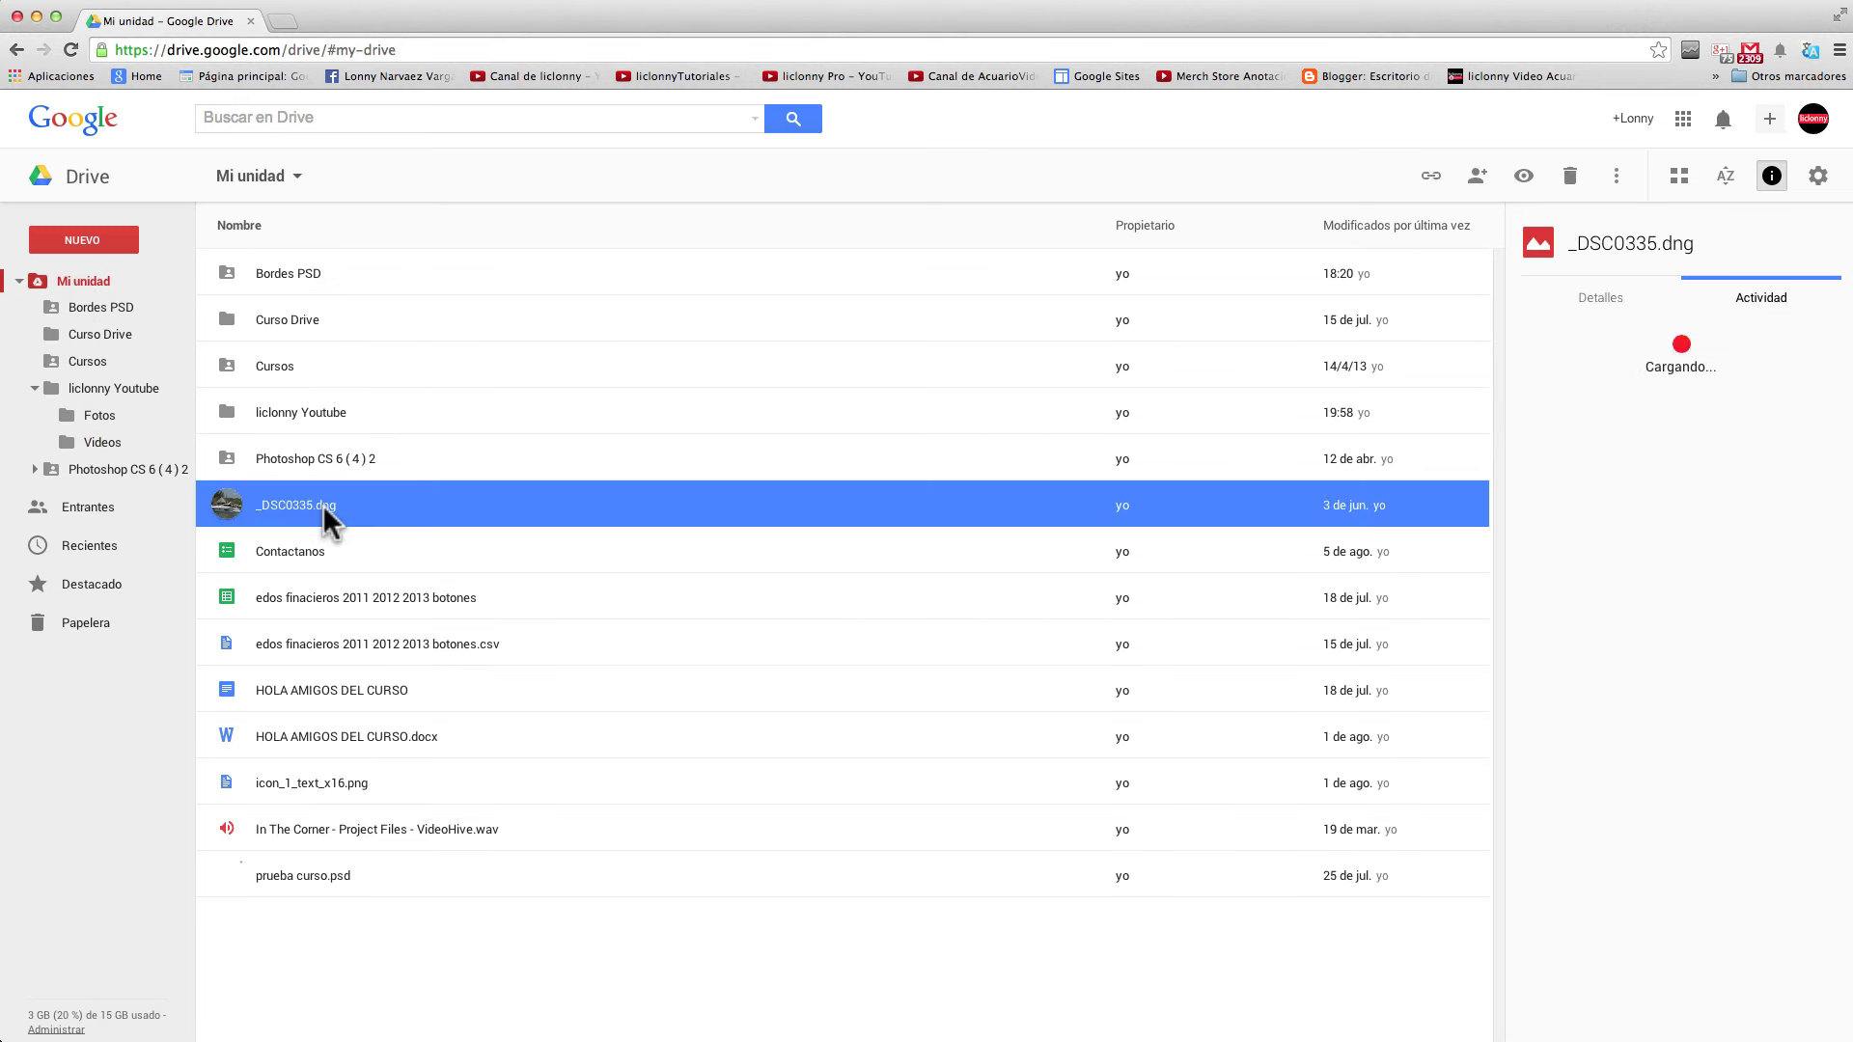
double_click(323, 506)
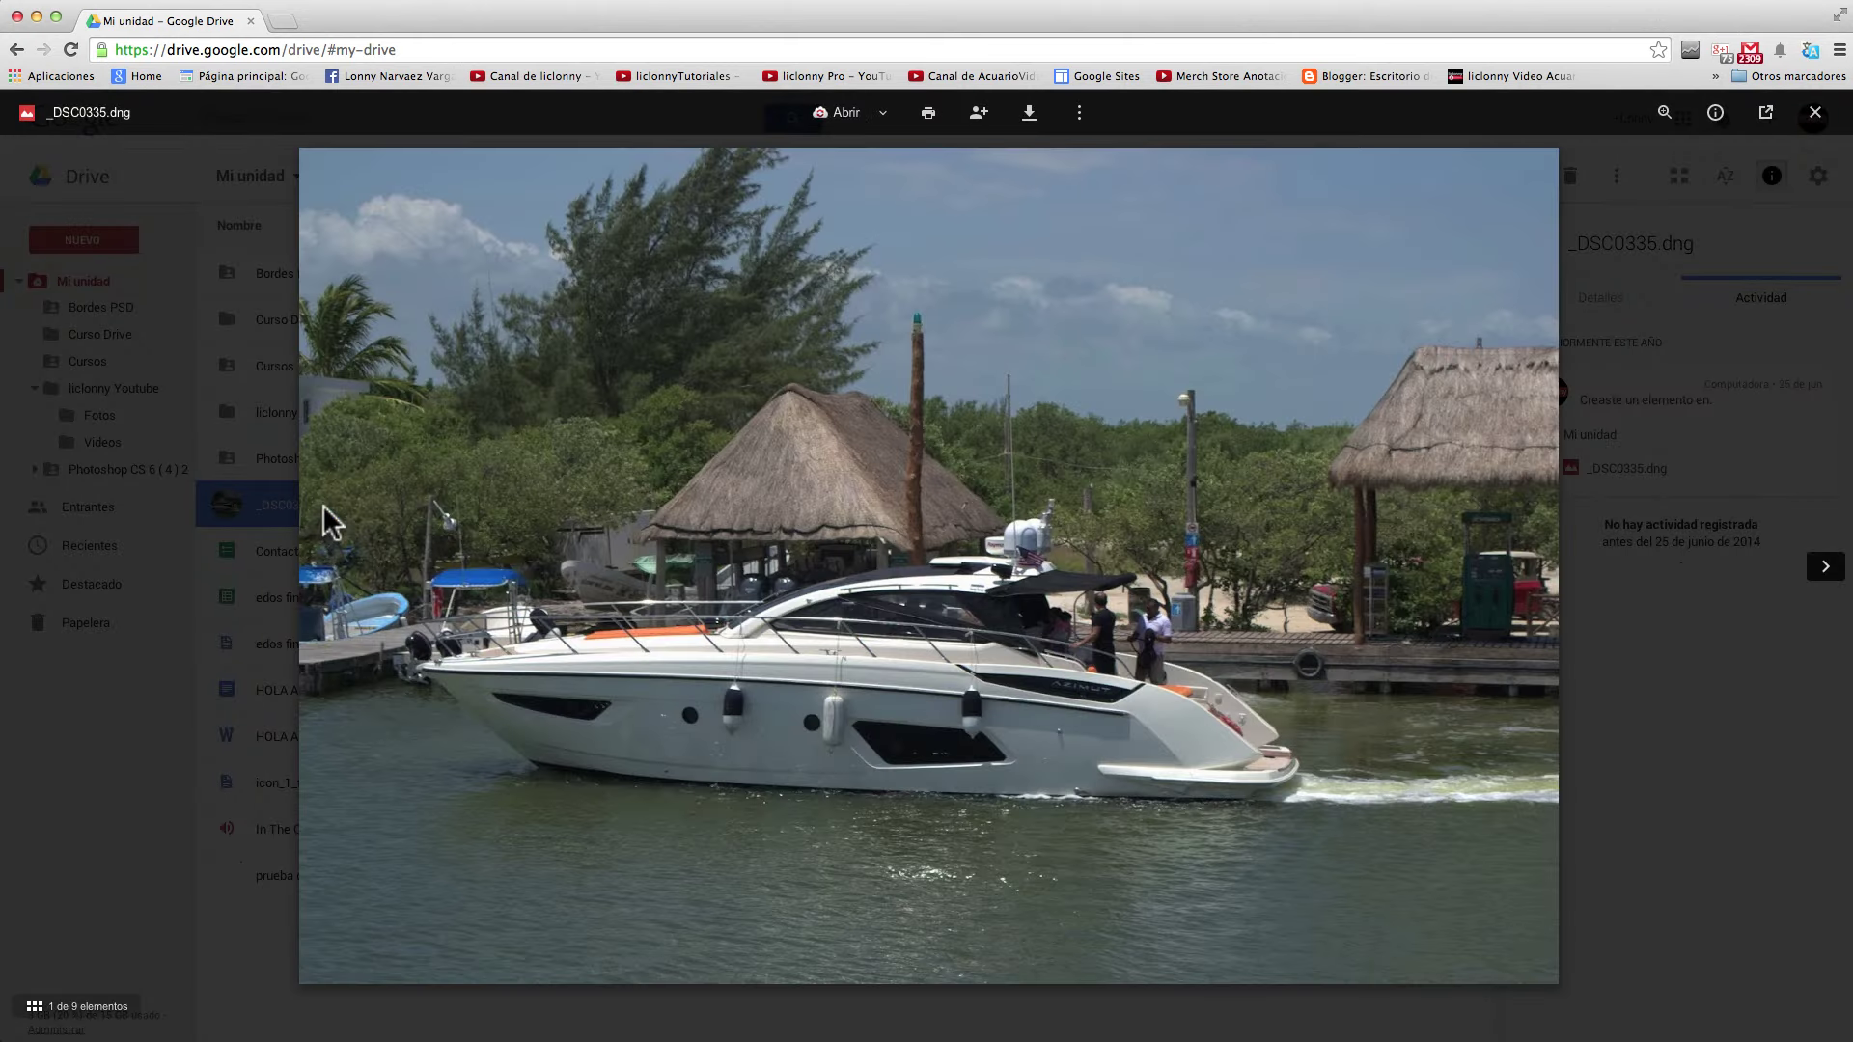
left_click(1812, 114)
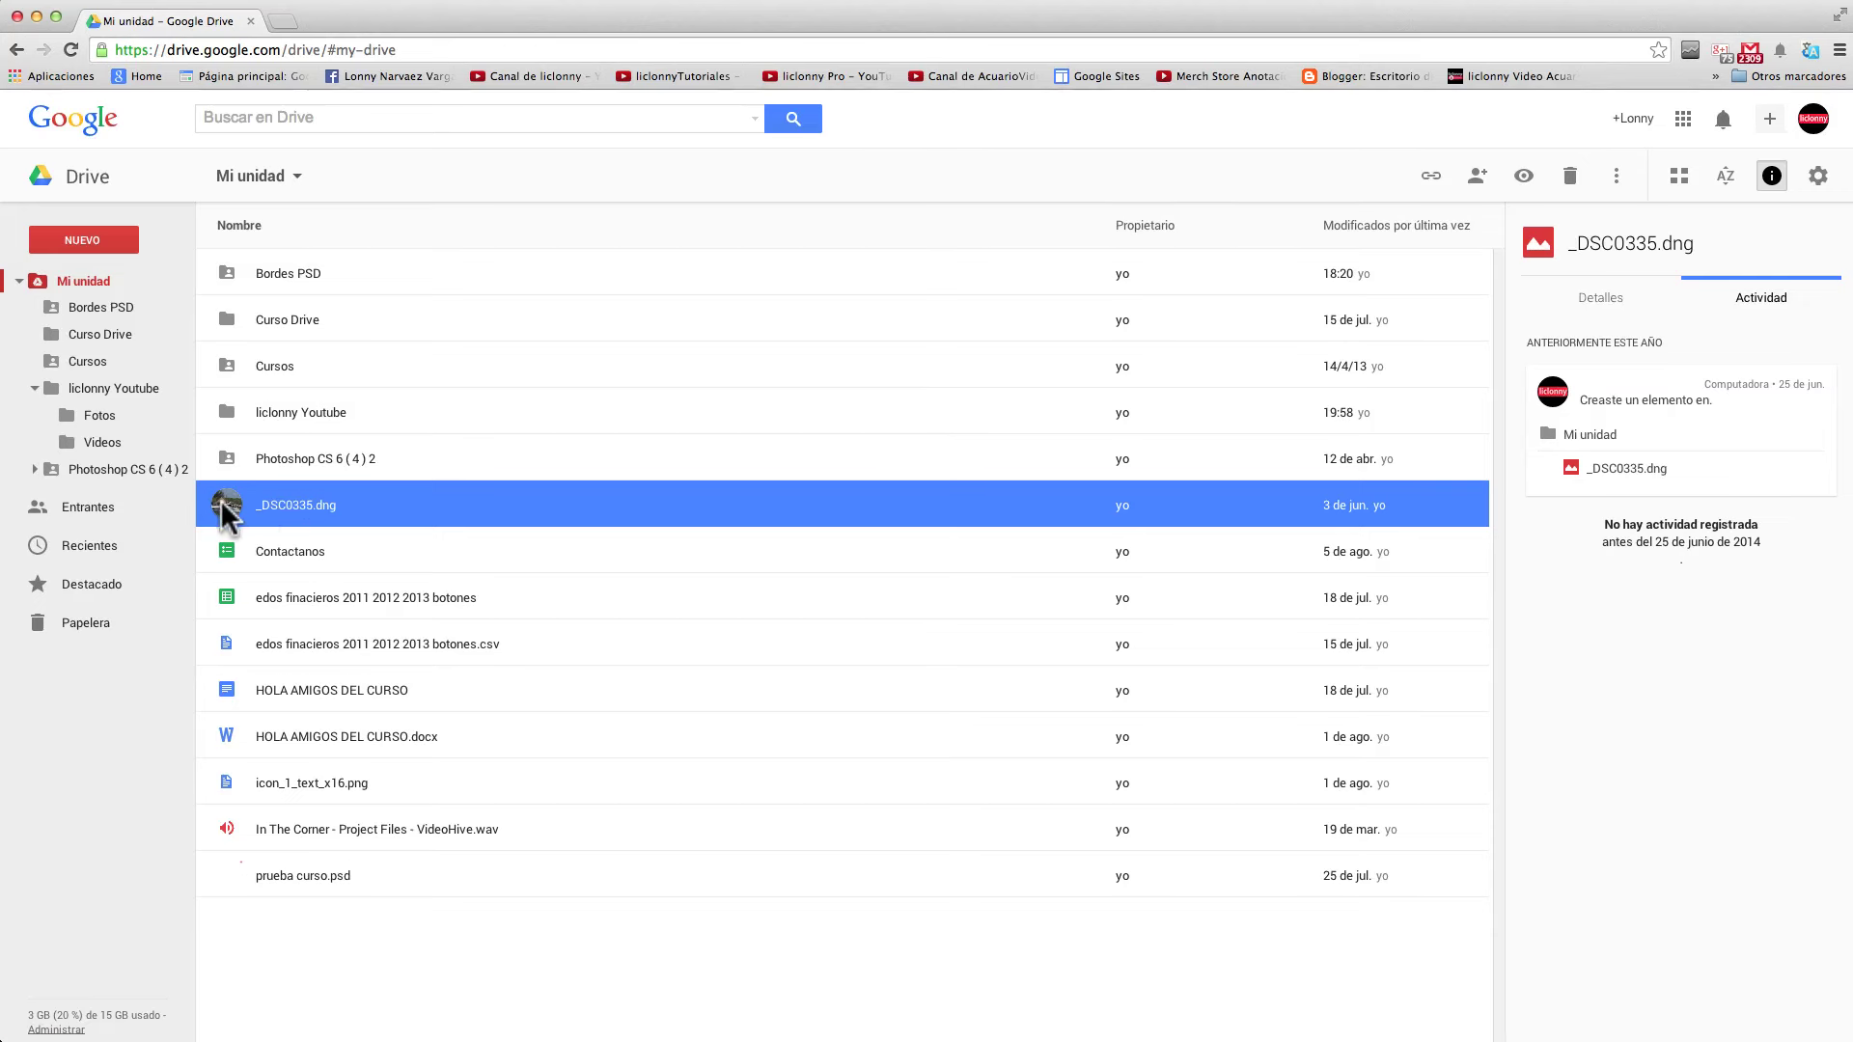
Move the photo _DSC0335.dng into liclonny Youtube > Fotos
left_click_drag(226, 513, 128, 422)
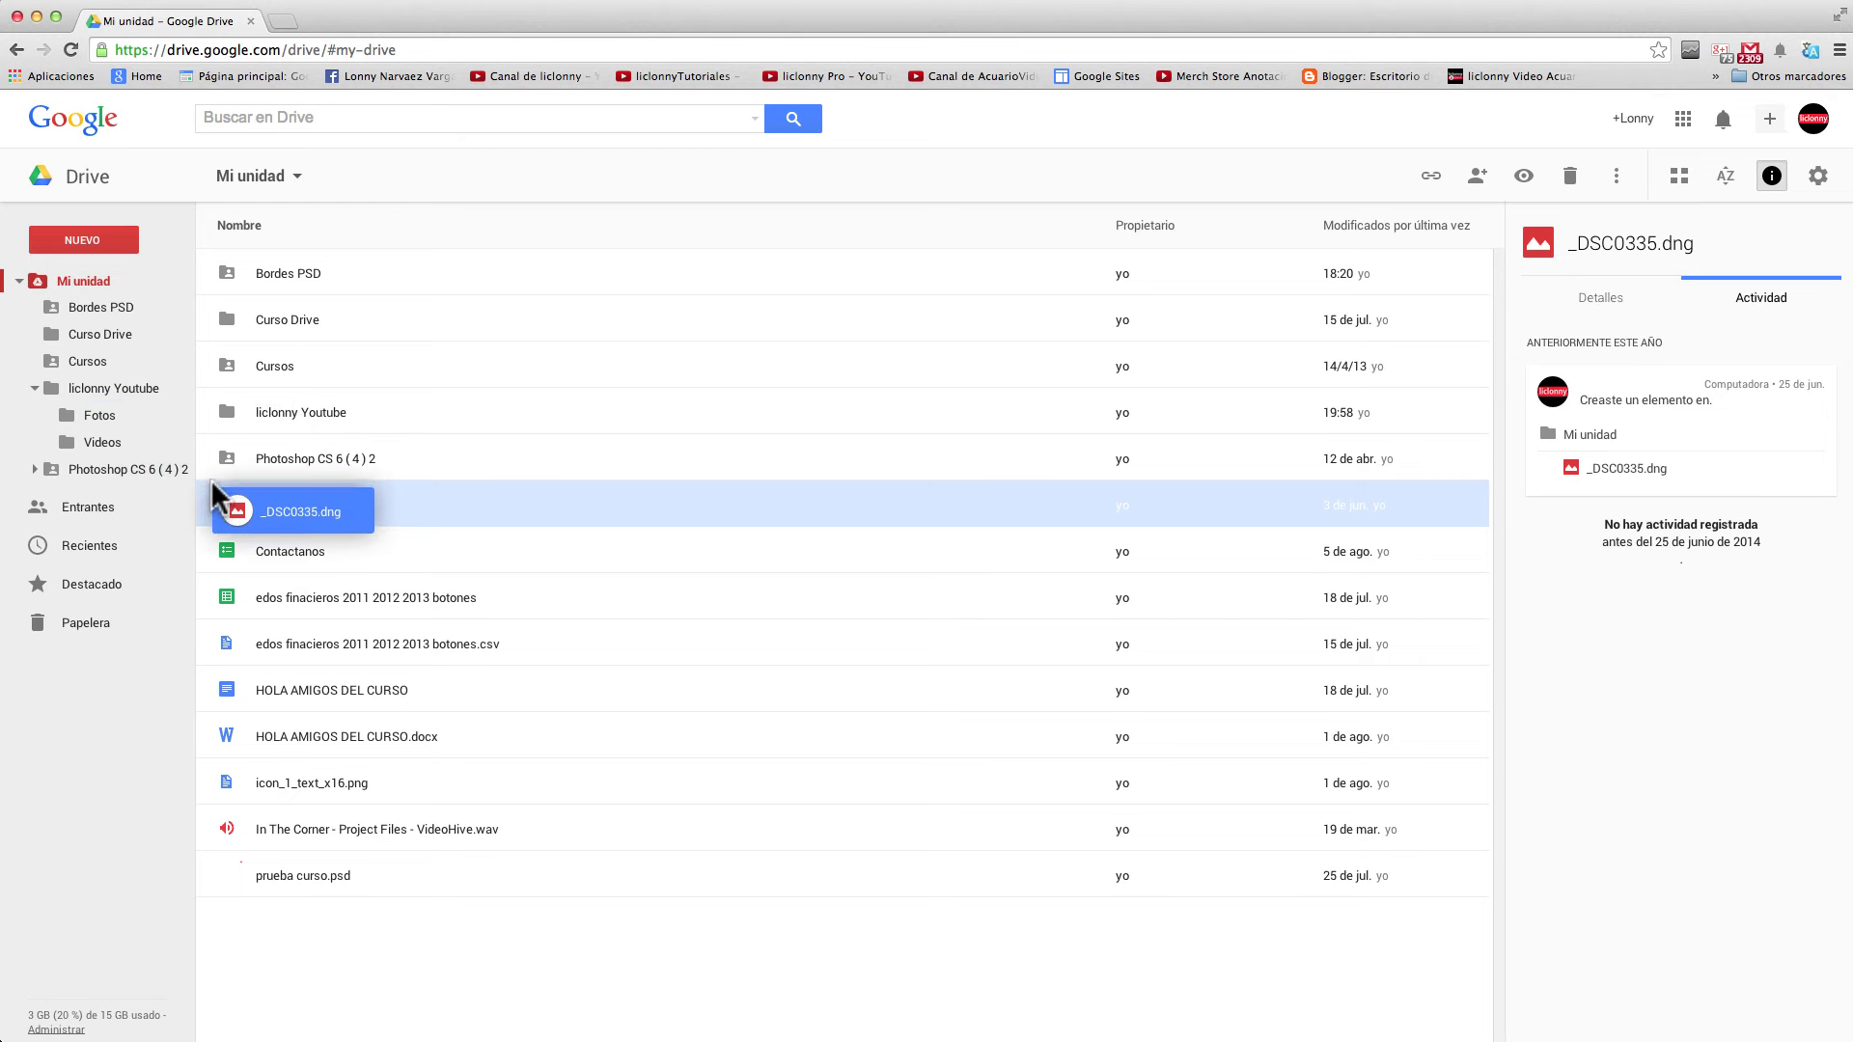
left_click_drag(128, 422, 227, 500)
right_click(228, 500)
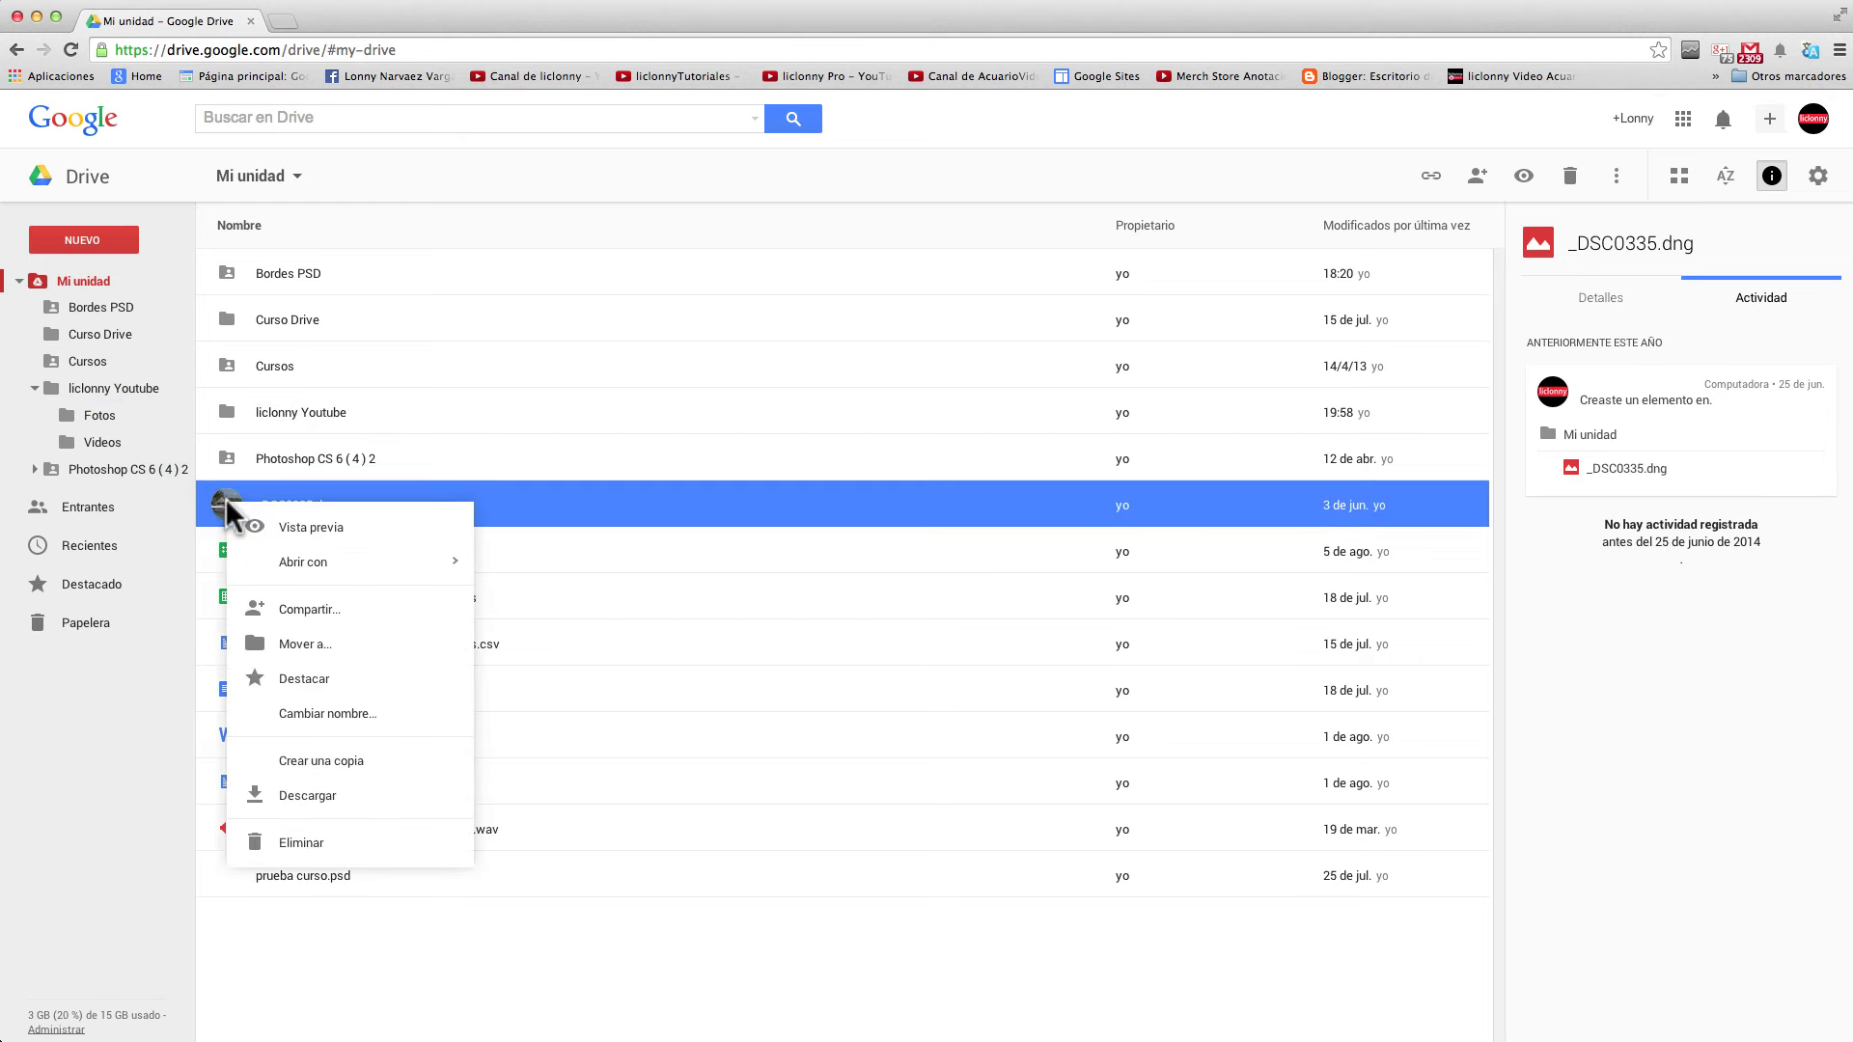
left_click(333, 644)
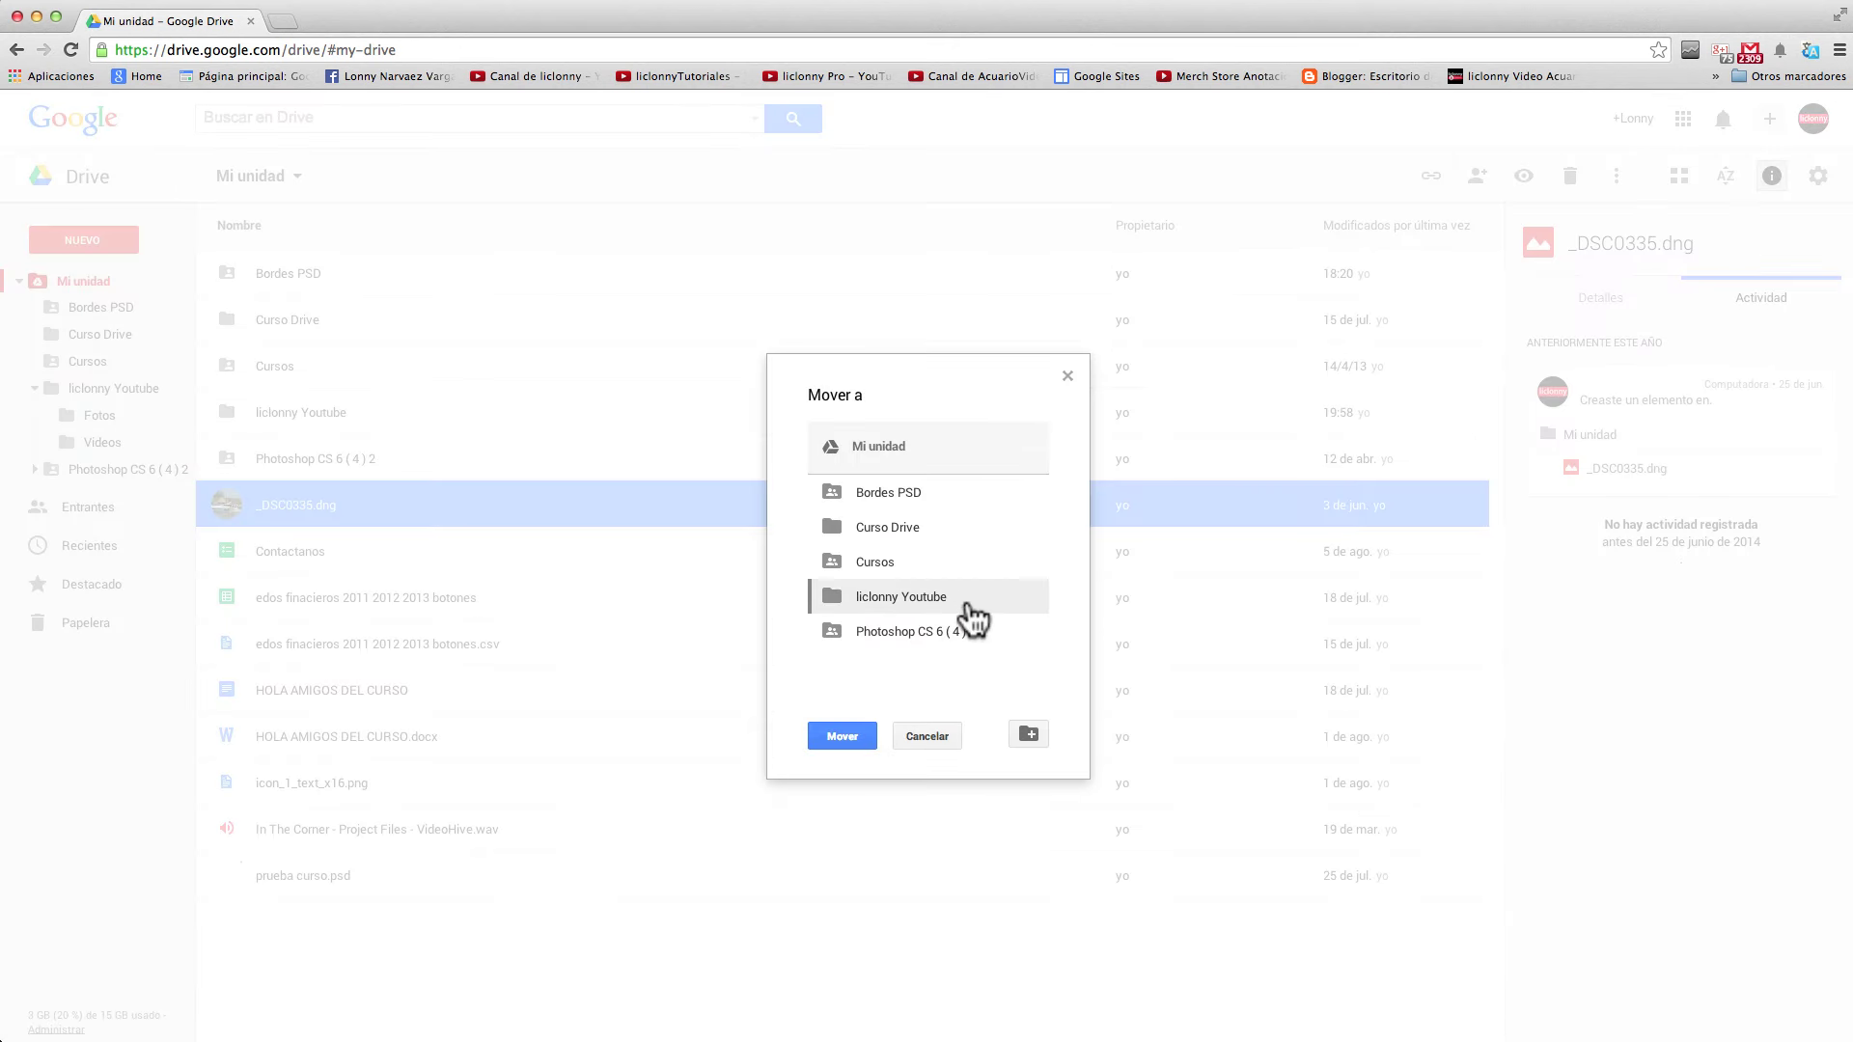
double_click(968, 606)
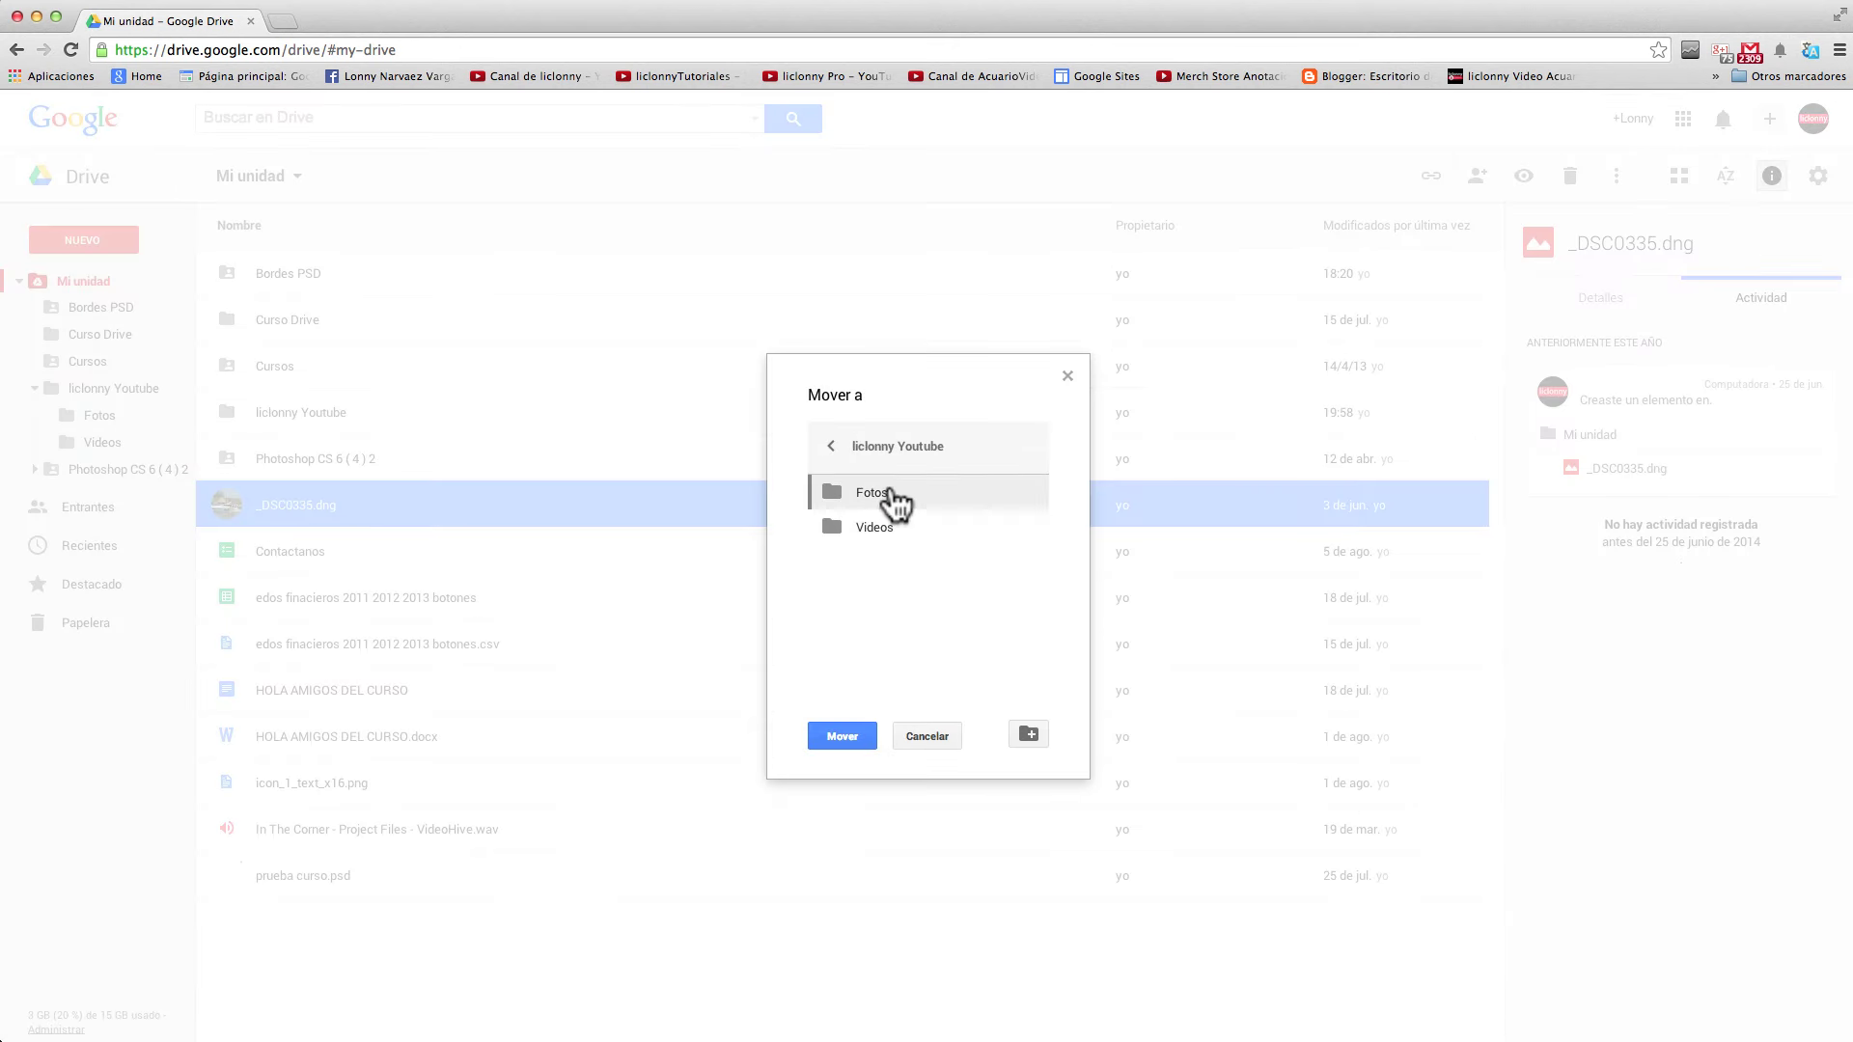
double_click(890, 492)
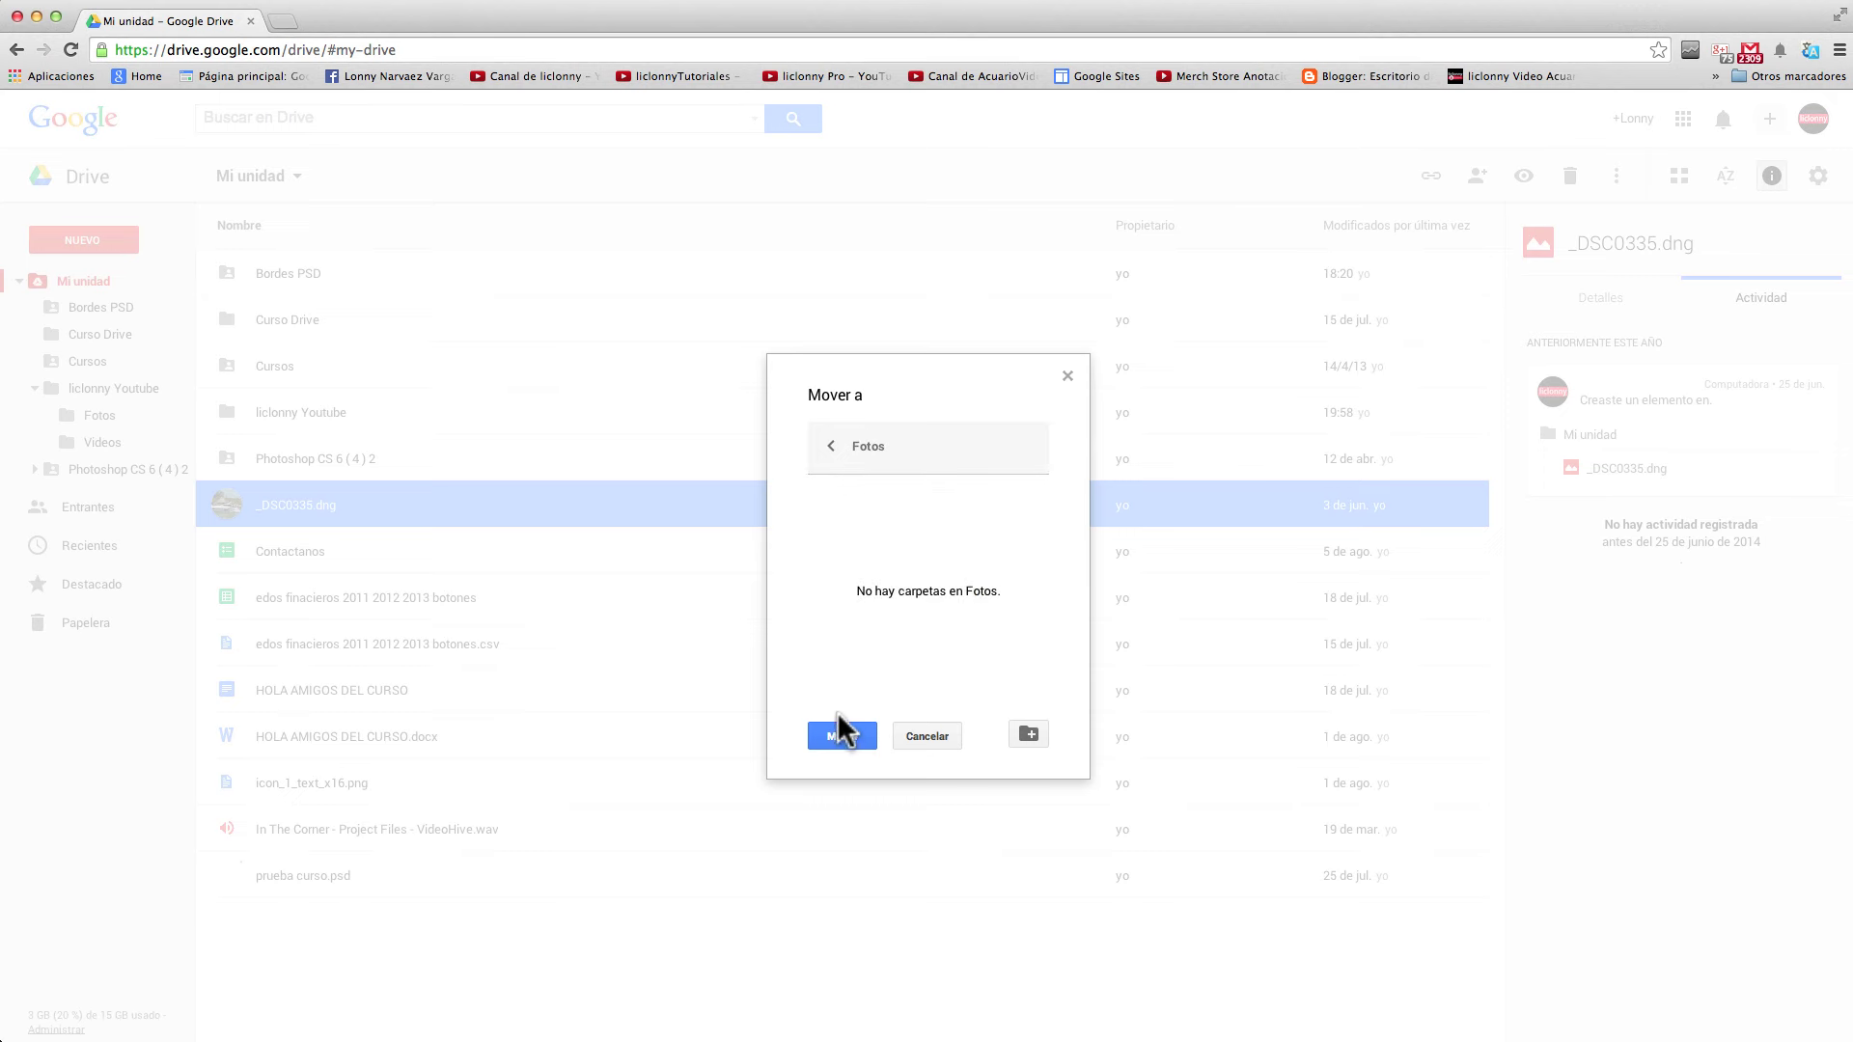
left_click(836, 735)
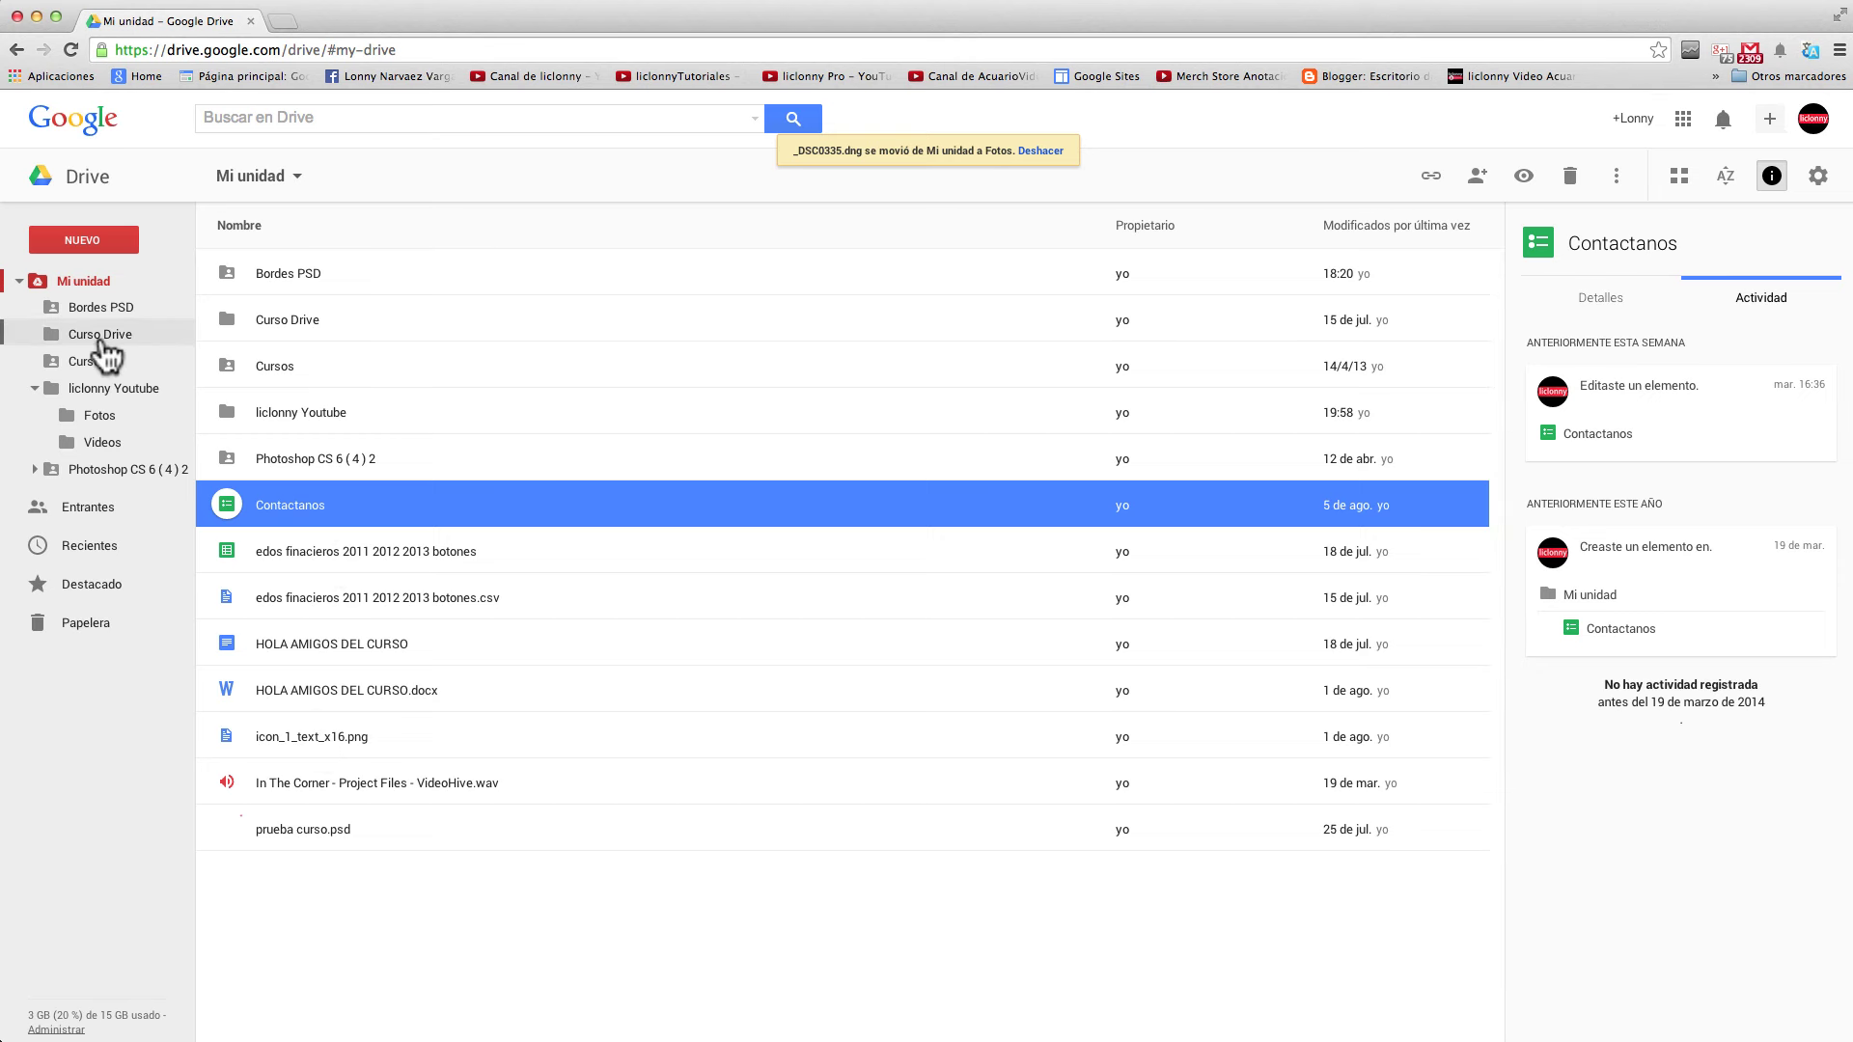
left_click(101, 336)
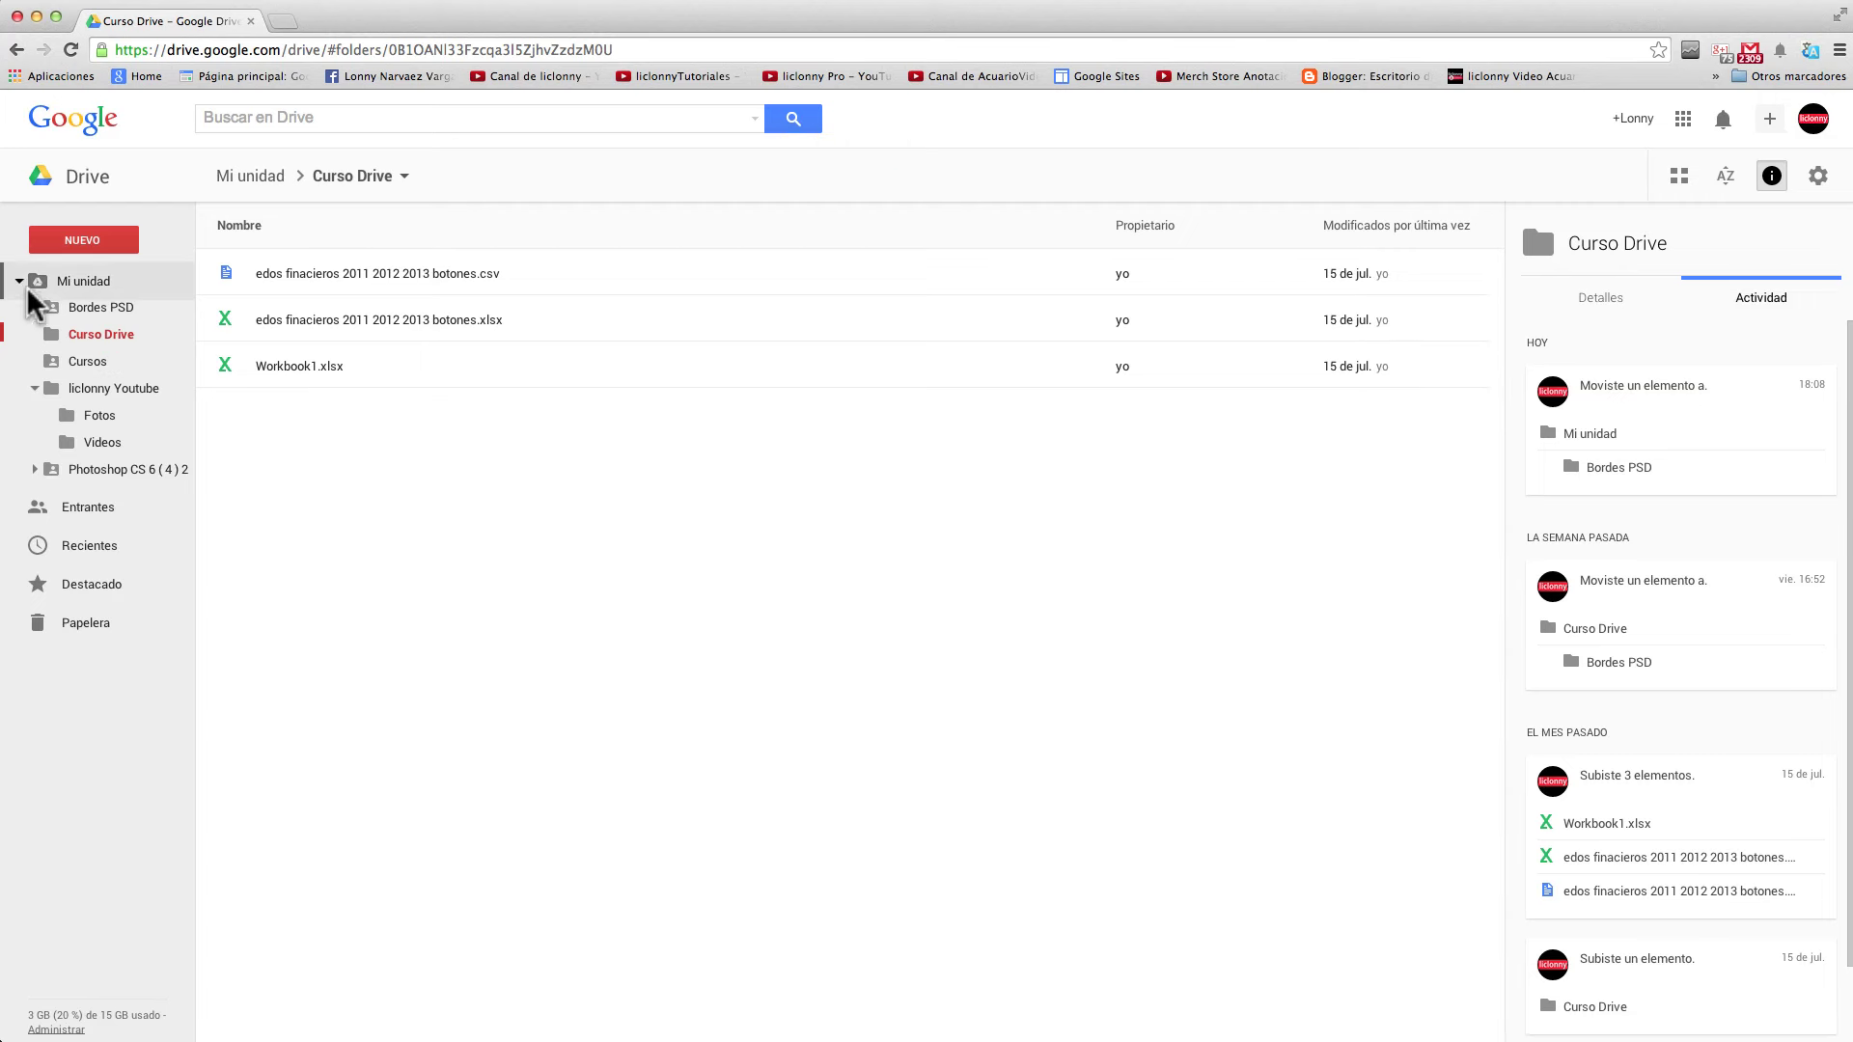
Move the .csv, both HOLA AMIGOS DEL CURSO files and icon_1_text_x16.png into Curso Drive
left_click(17, 51)
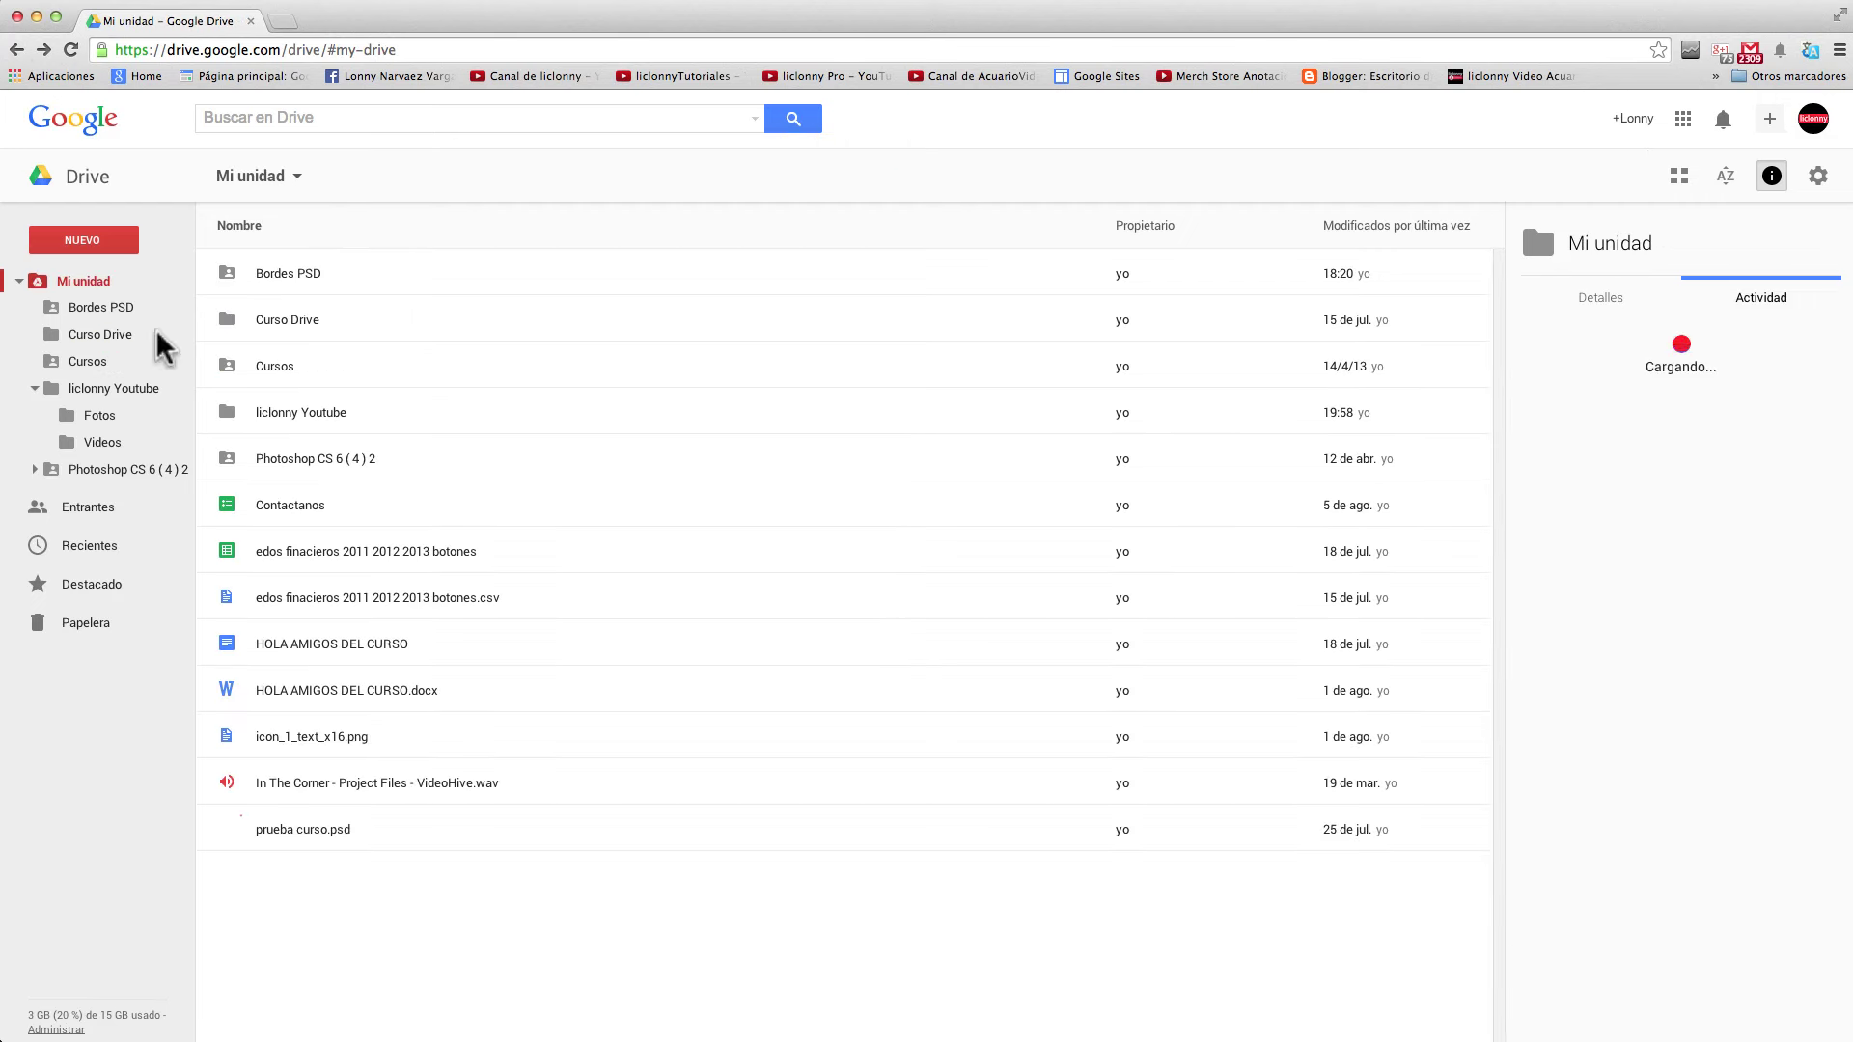
left_click(307, 737)
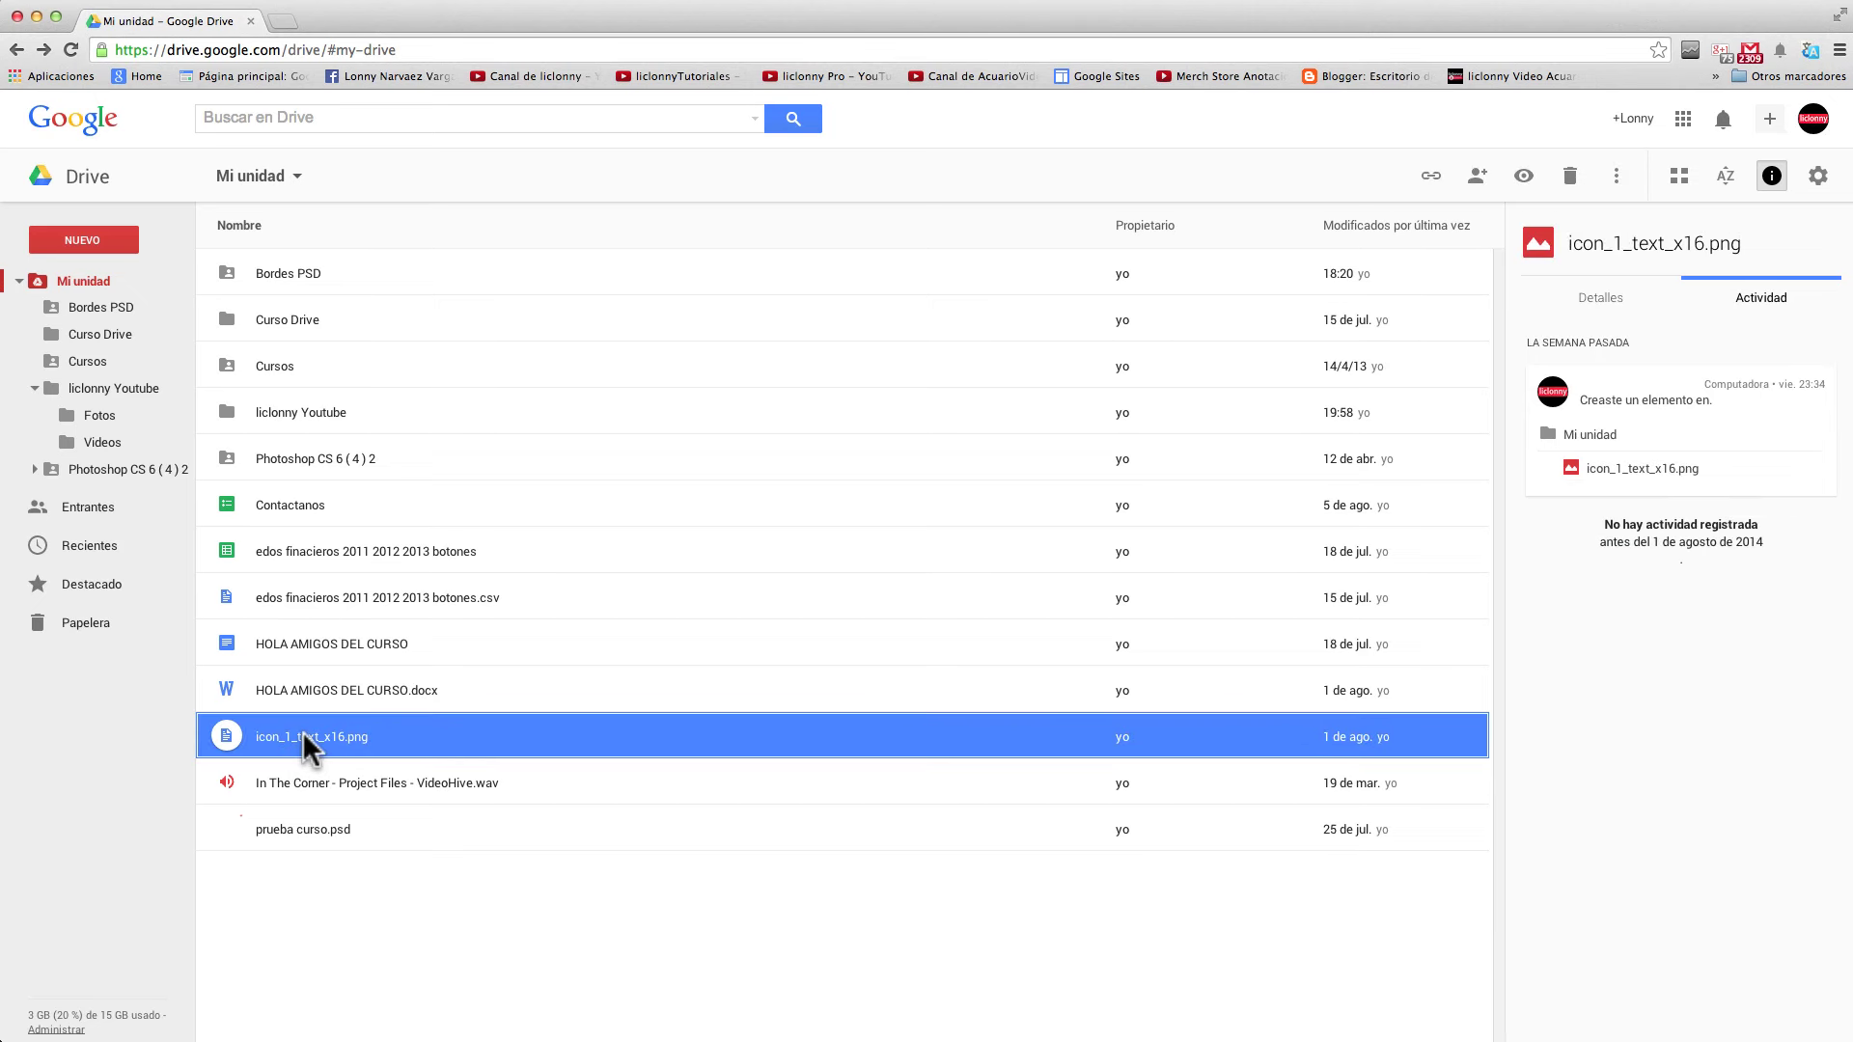
left_click(322, 599, "shift")
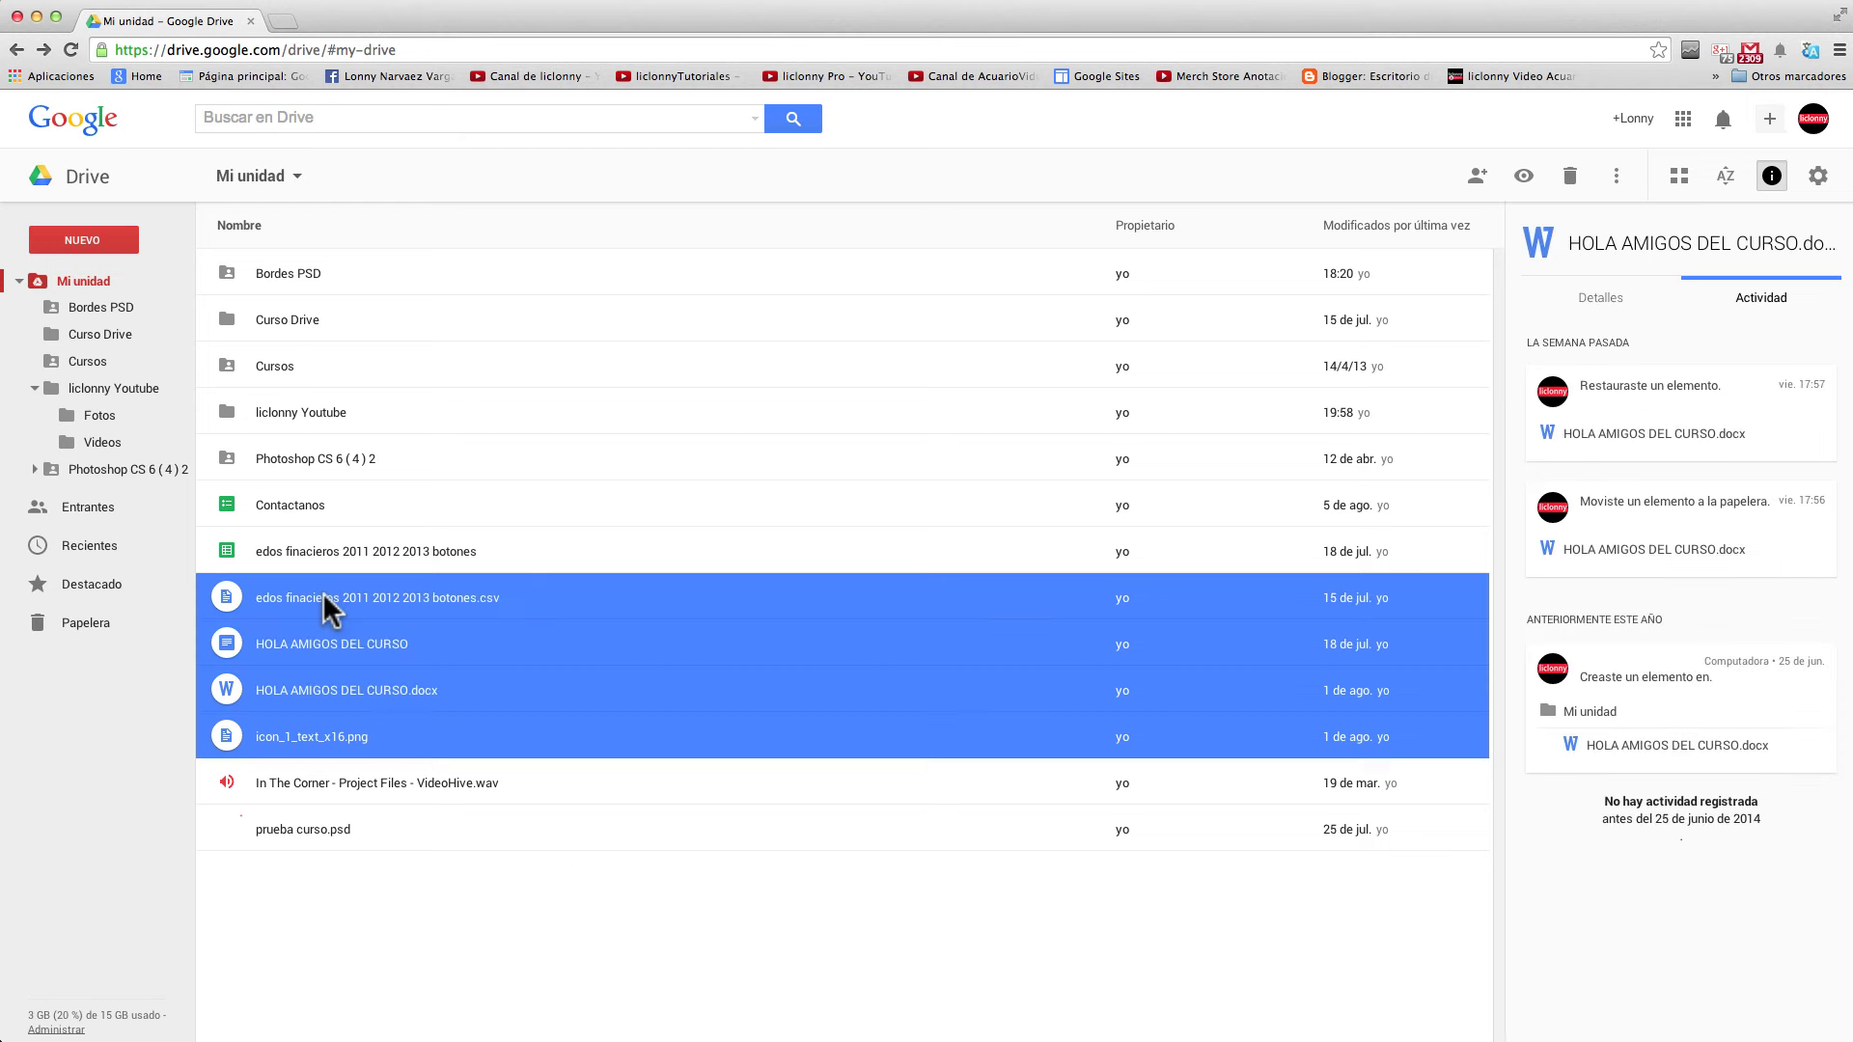
right_click(323, 596)
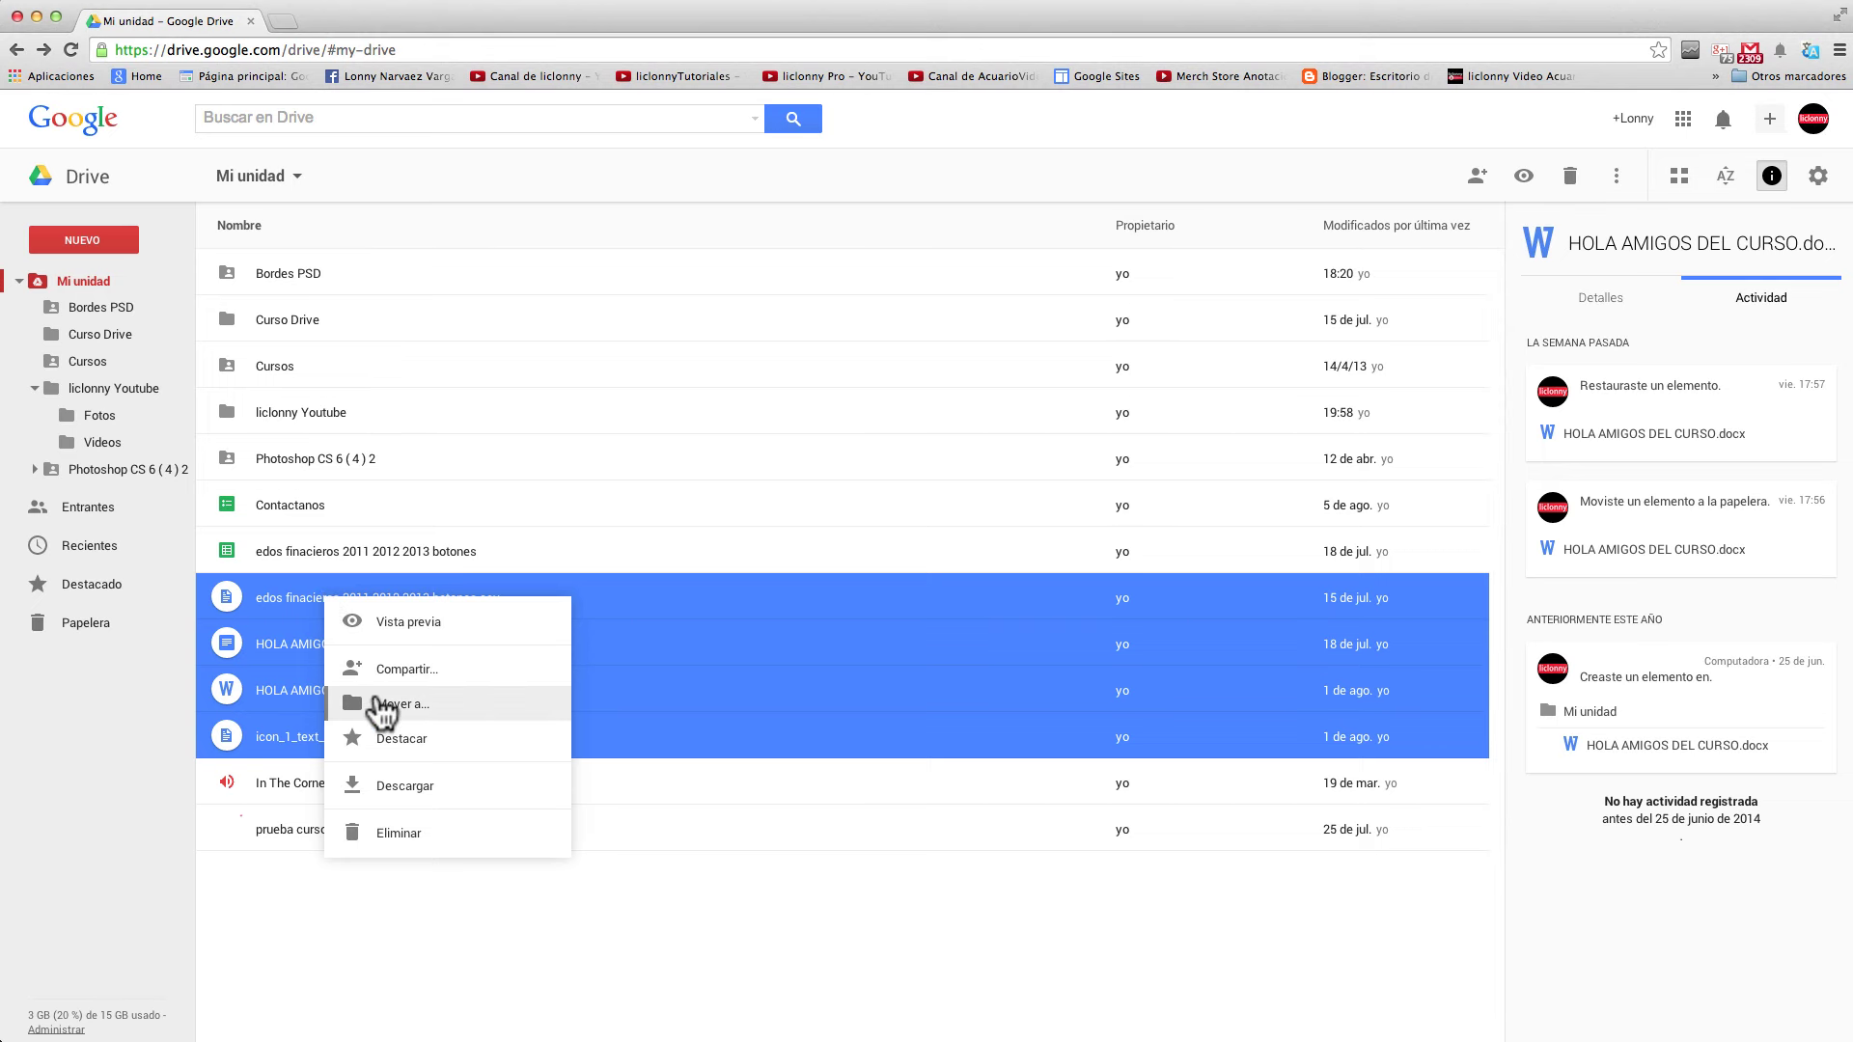
left_click(384, 708)
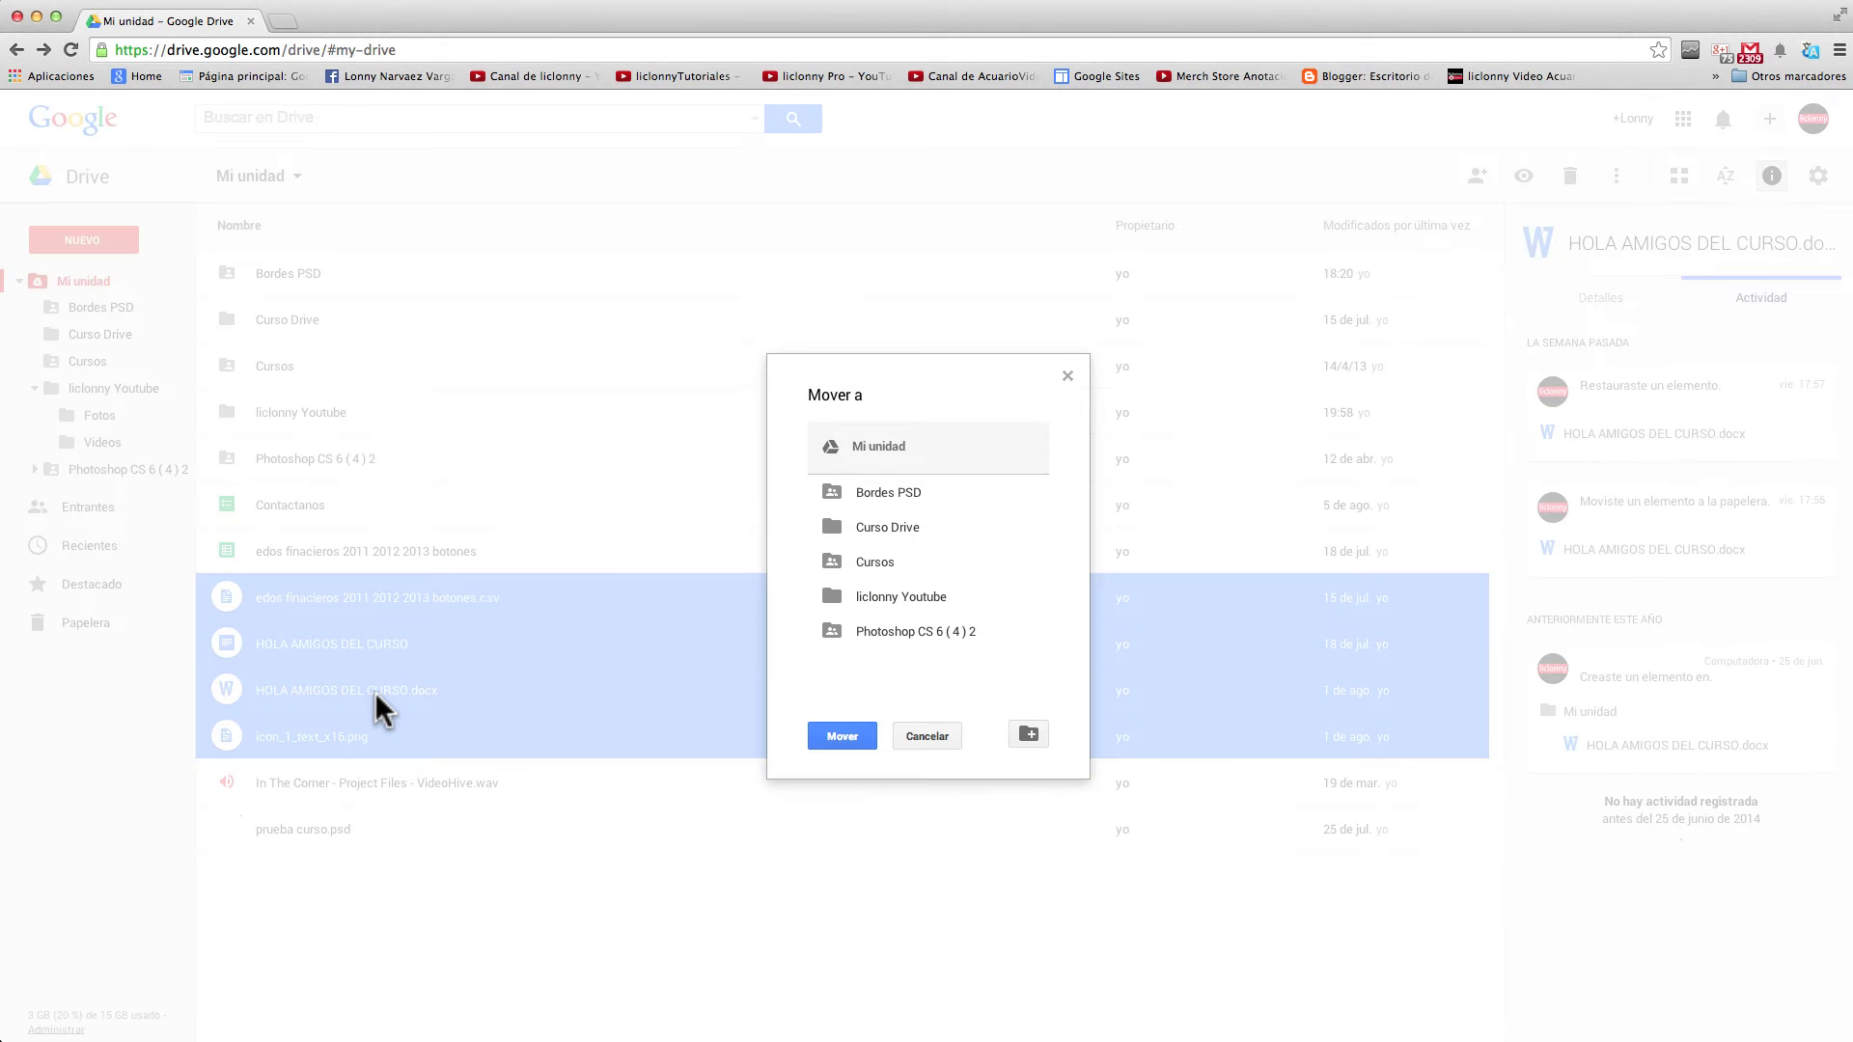
left_click(965, 572)
left_click(912, 533)
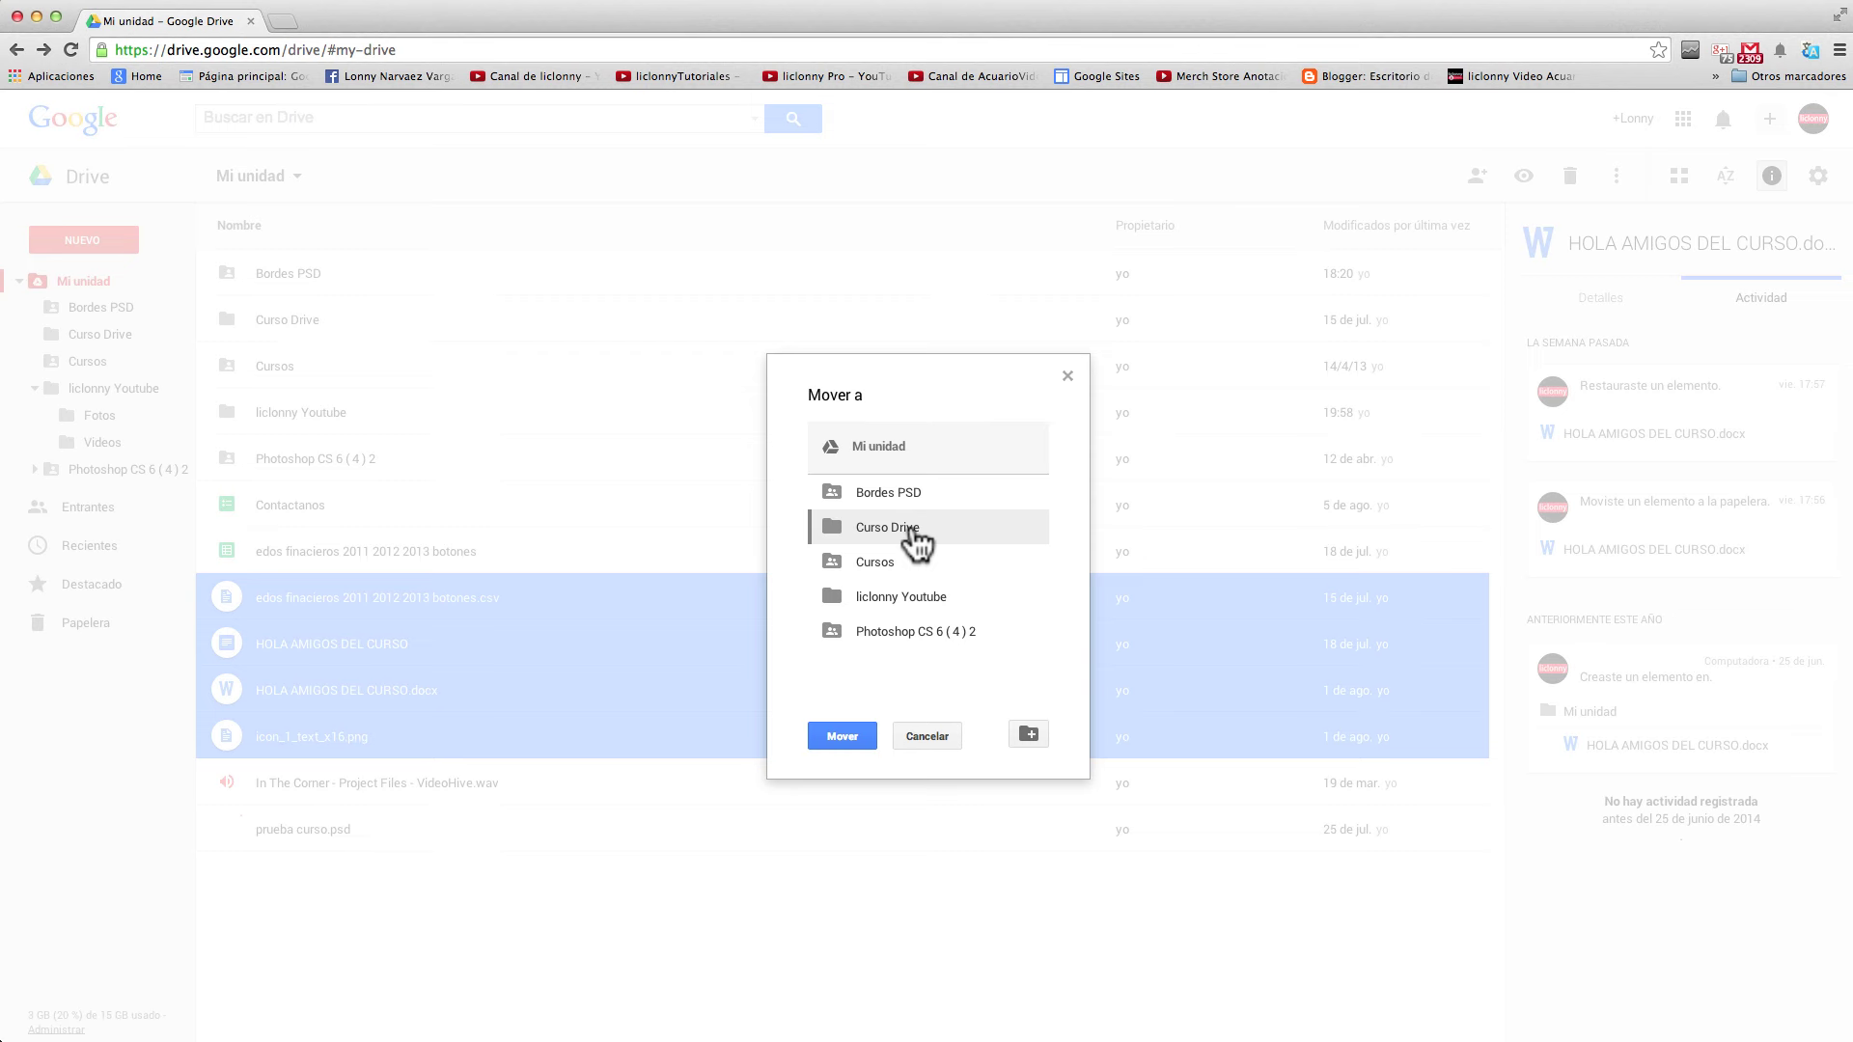
double_click(915, 543)
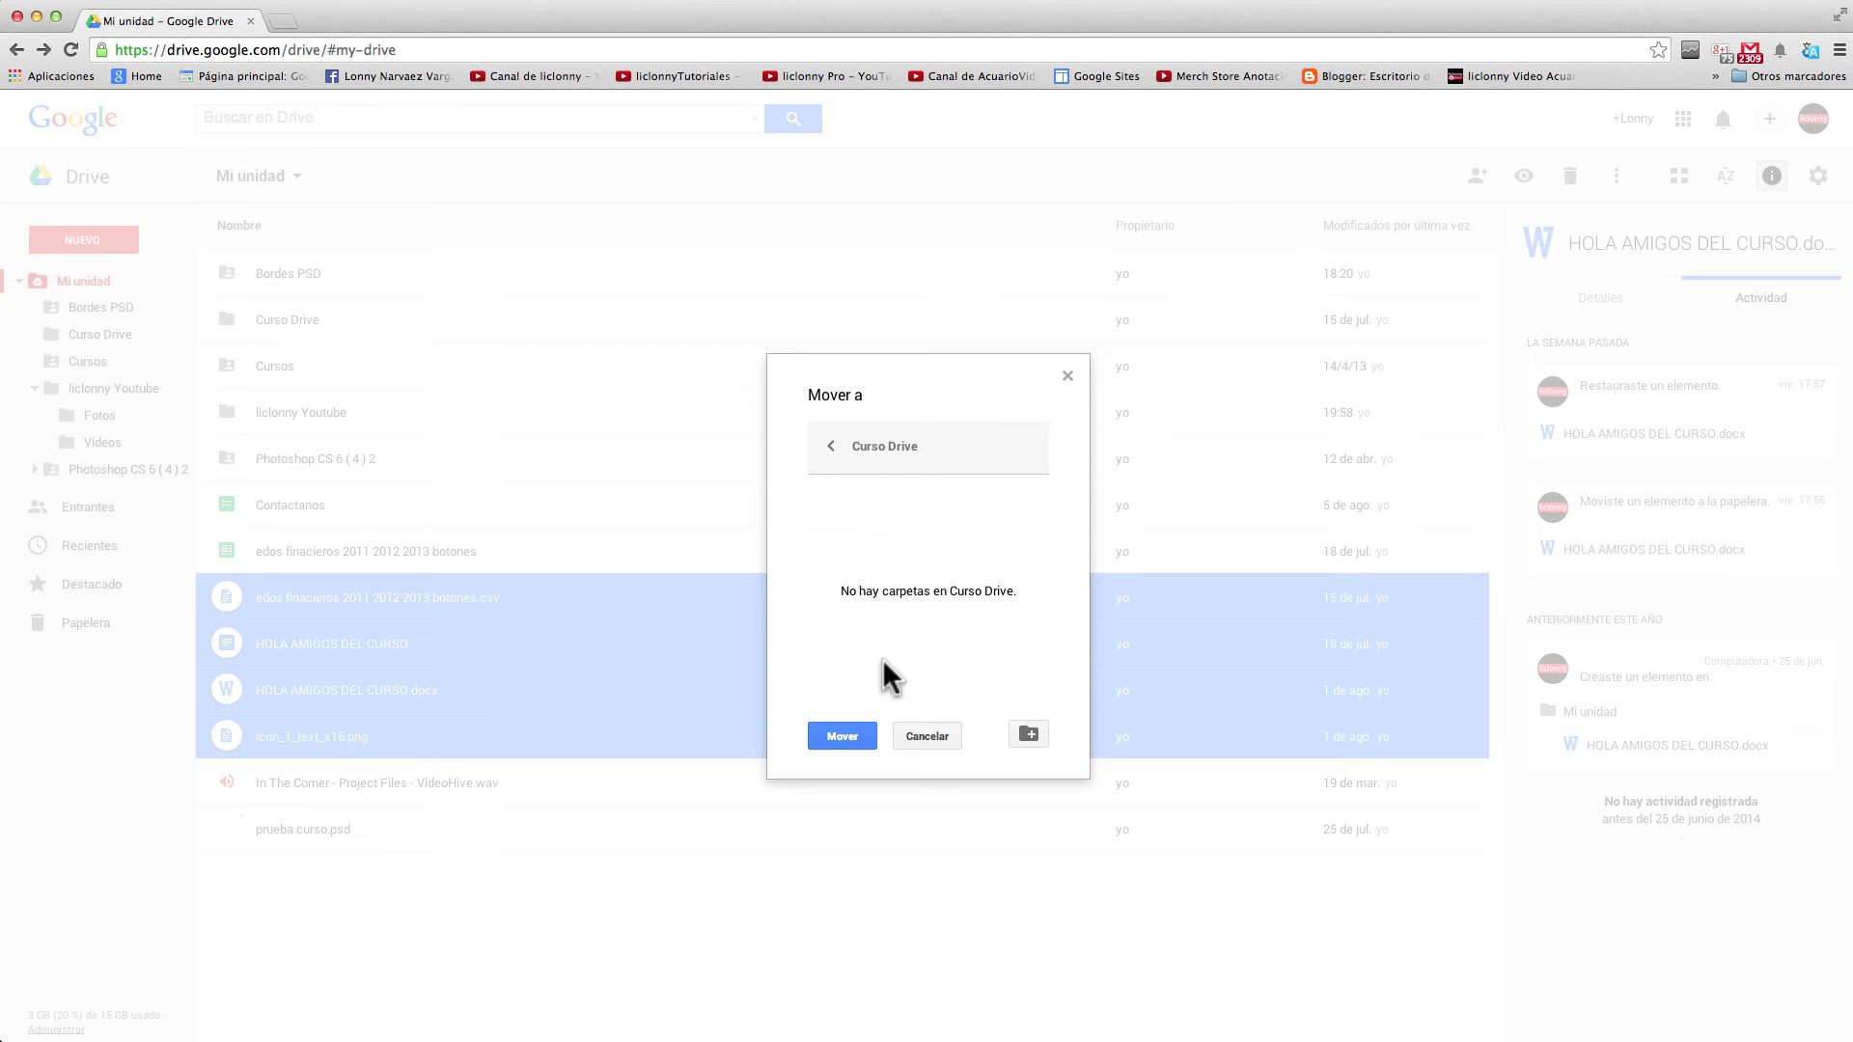
left_click(845, 734)
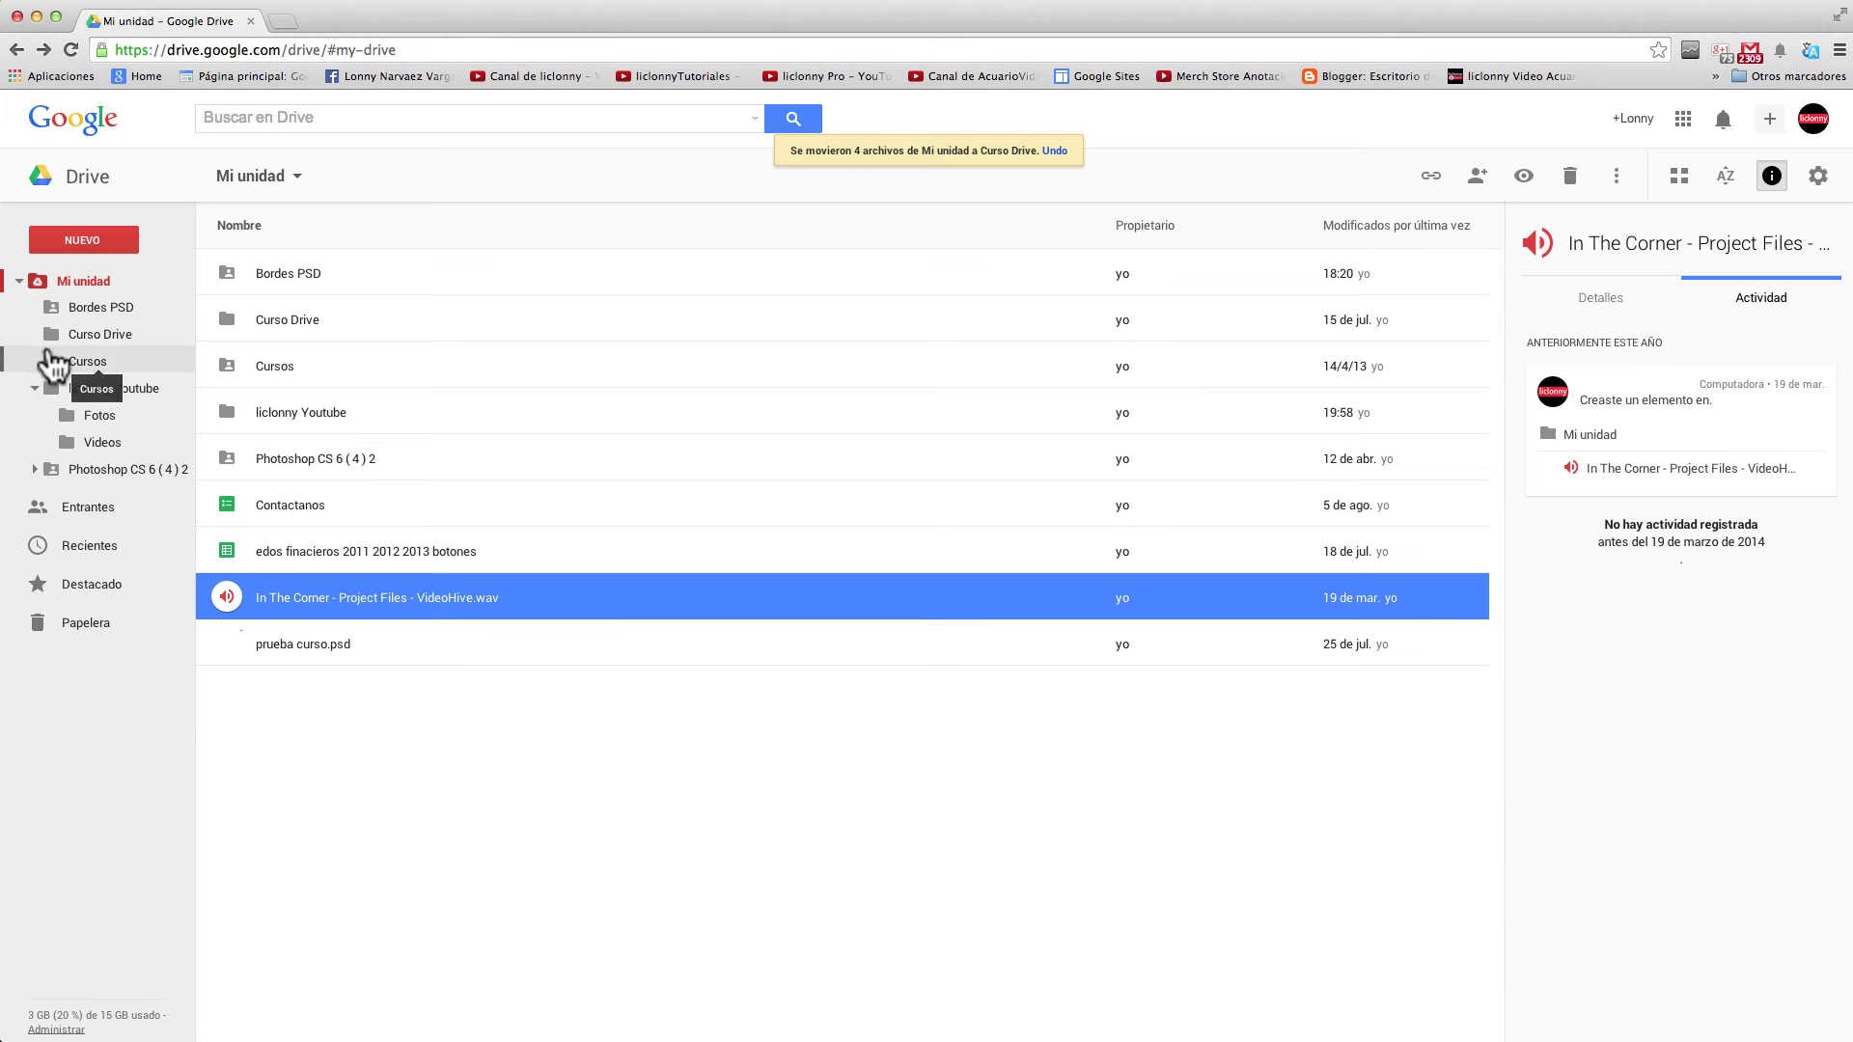
left_click(93, 334)
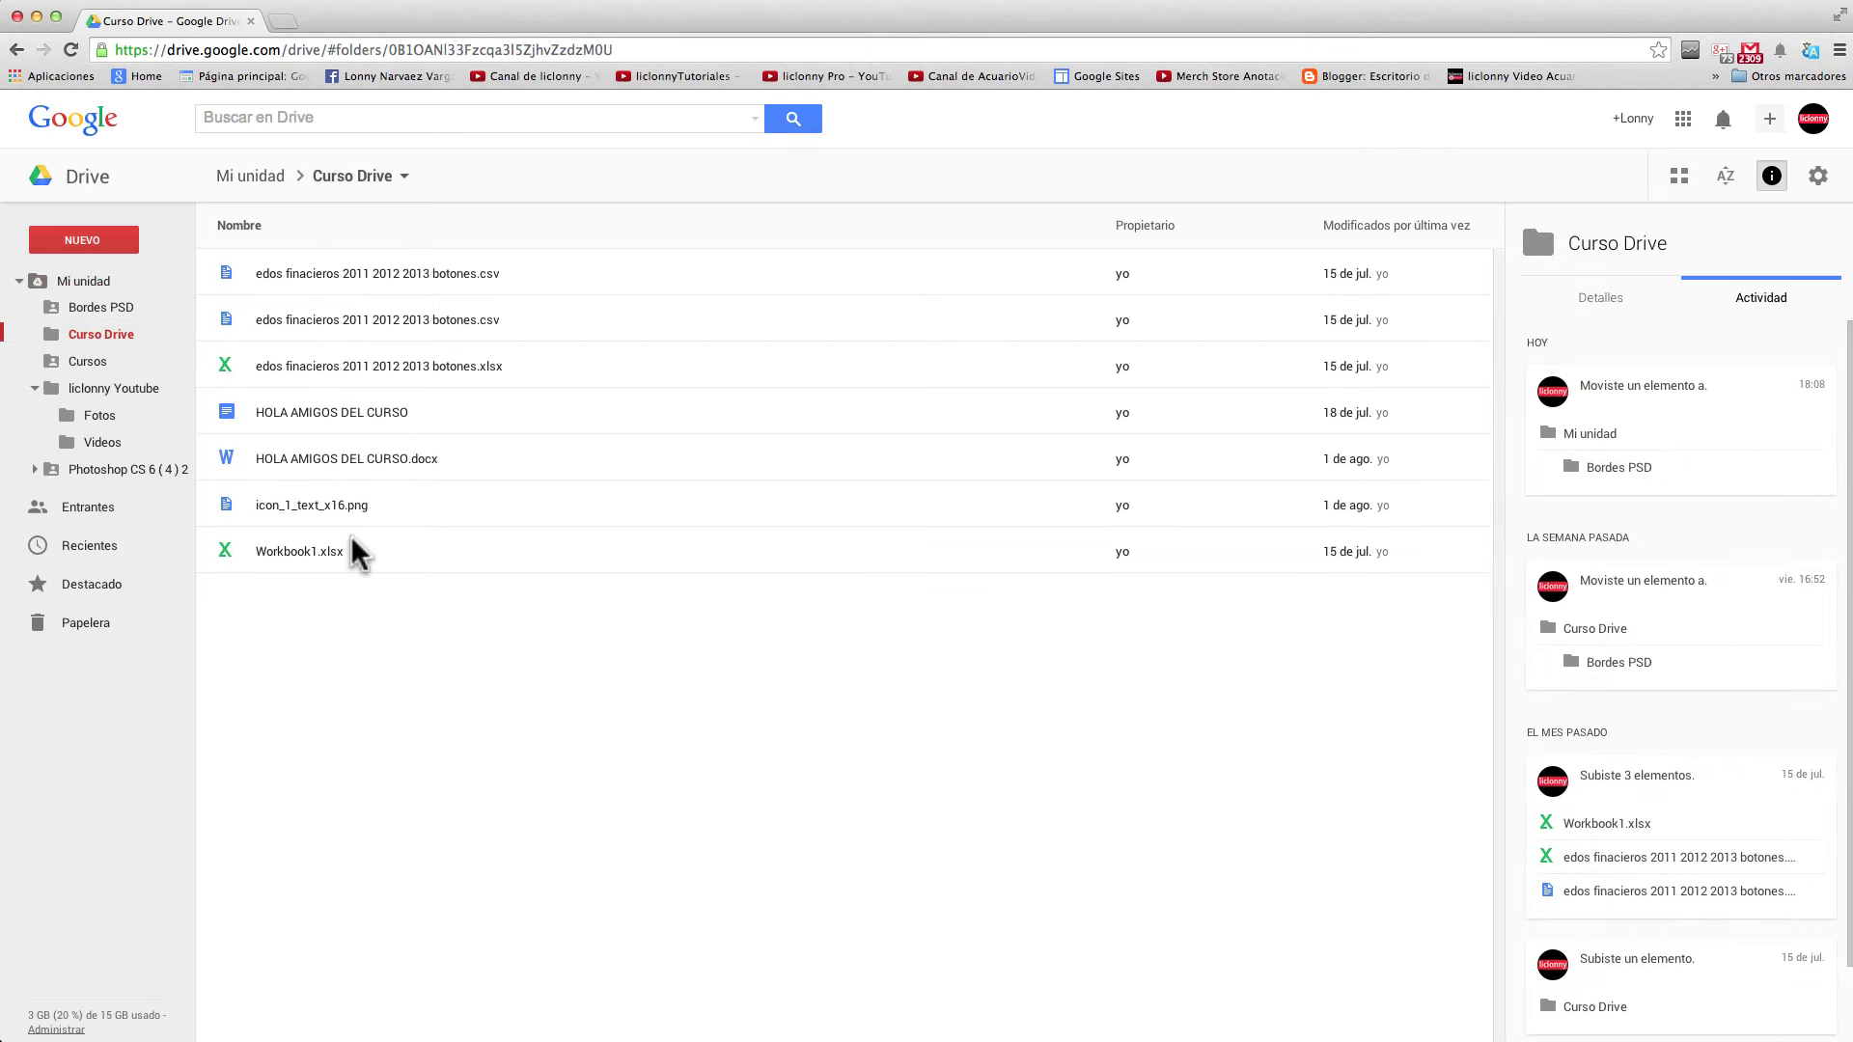
left_click(69, 281)
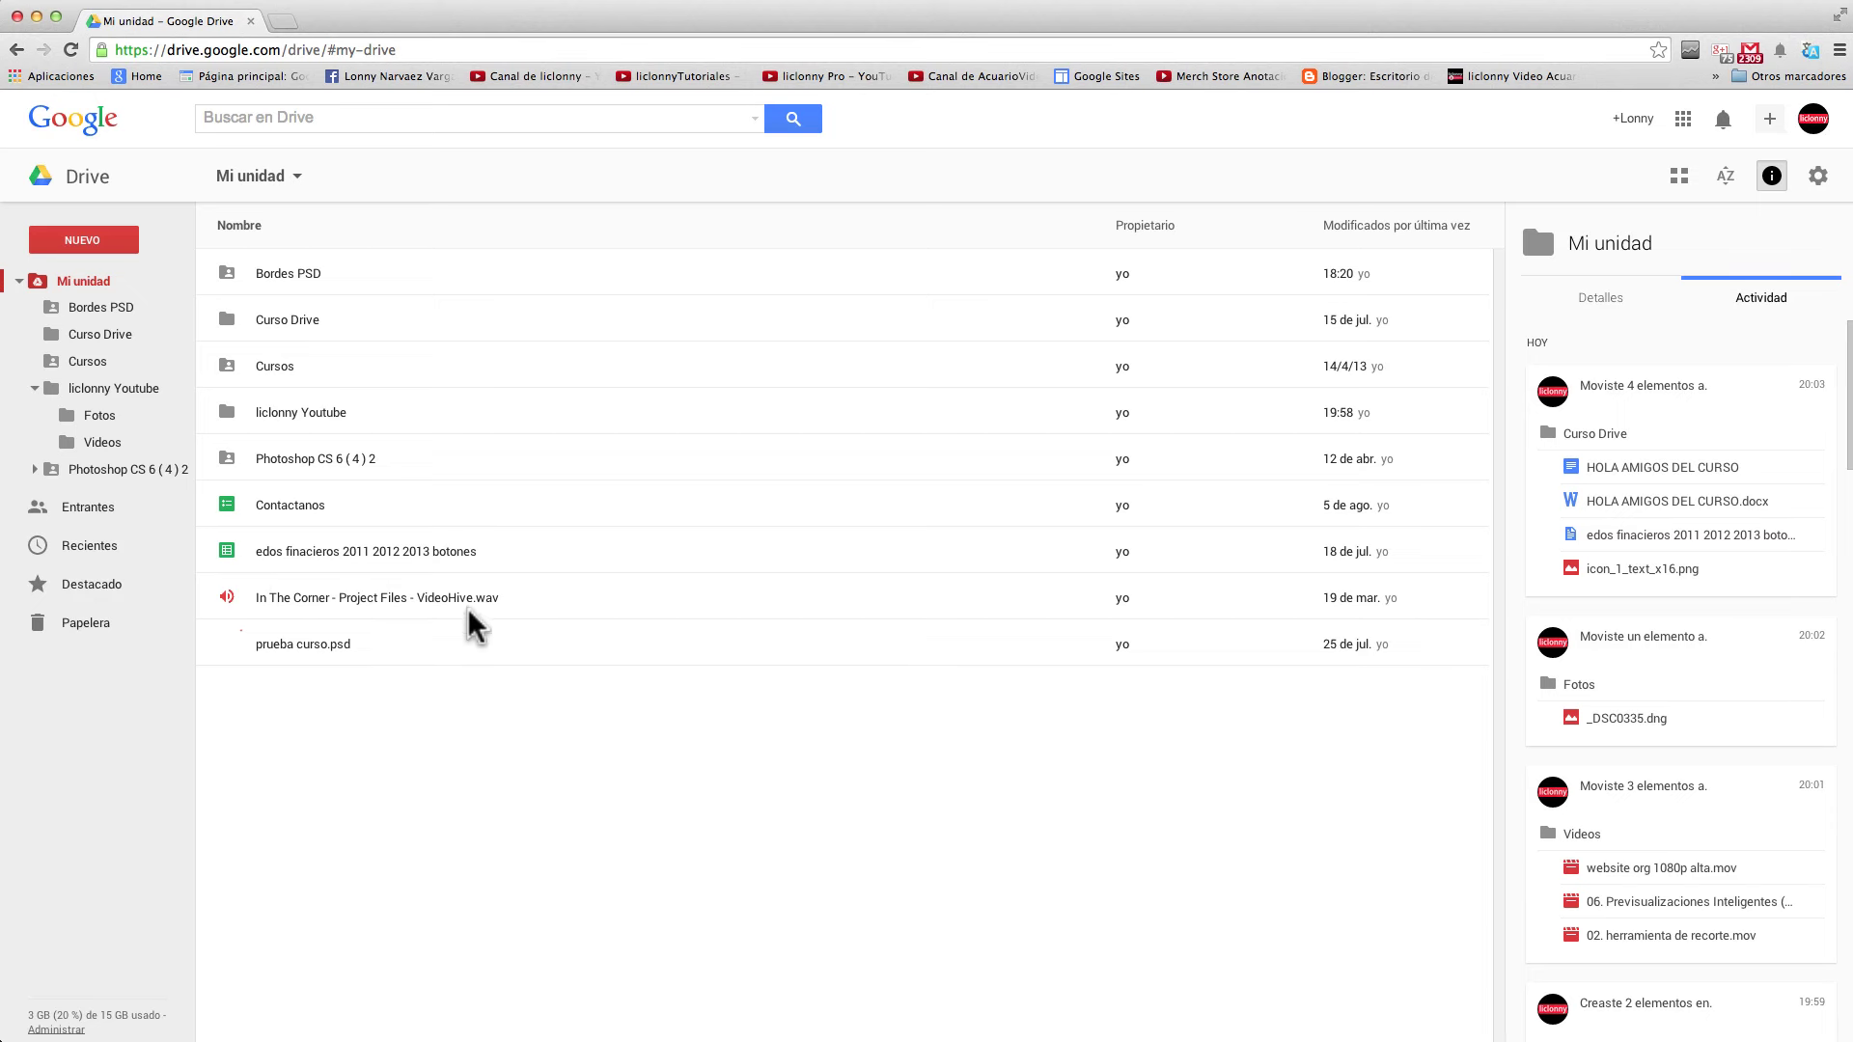
left_click(224, 595)
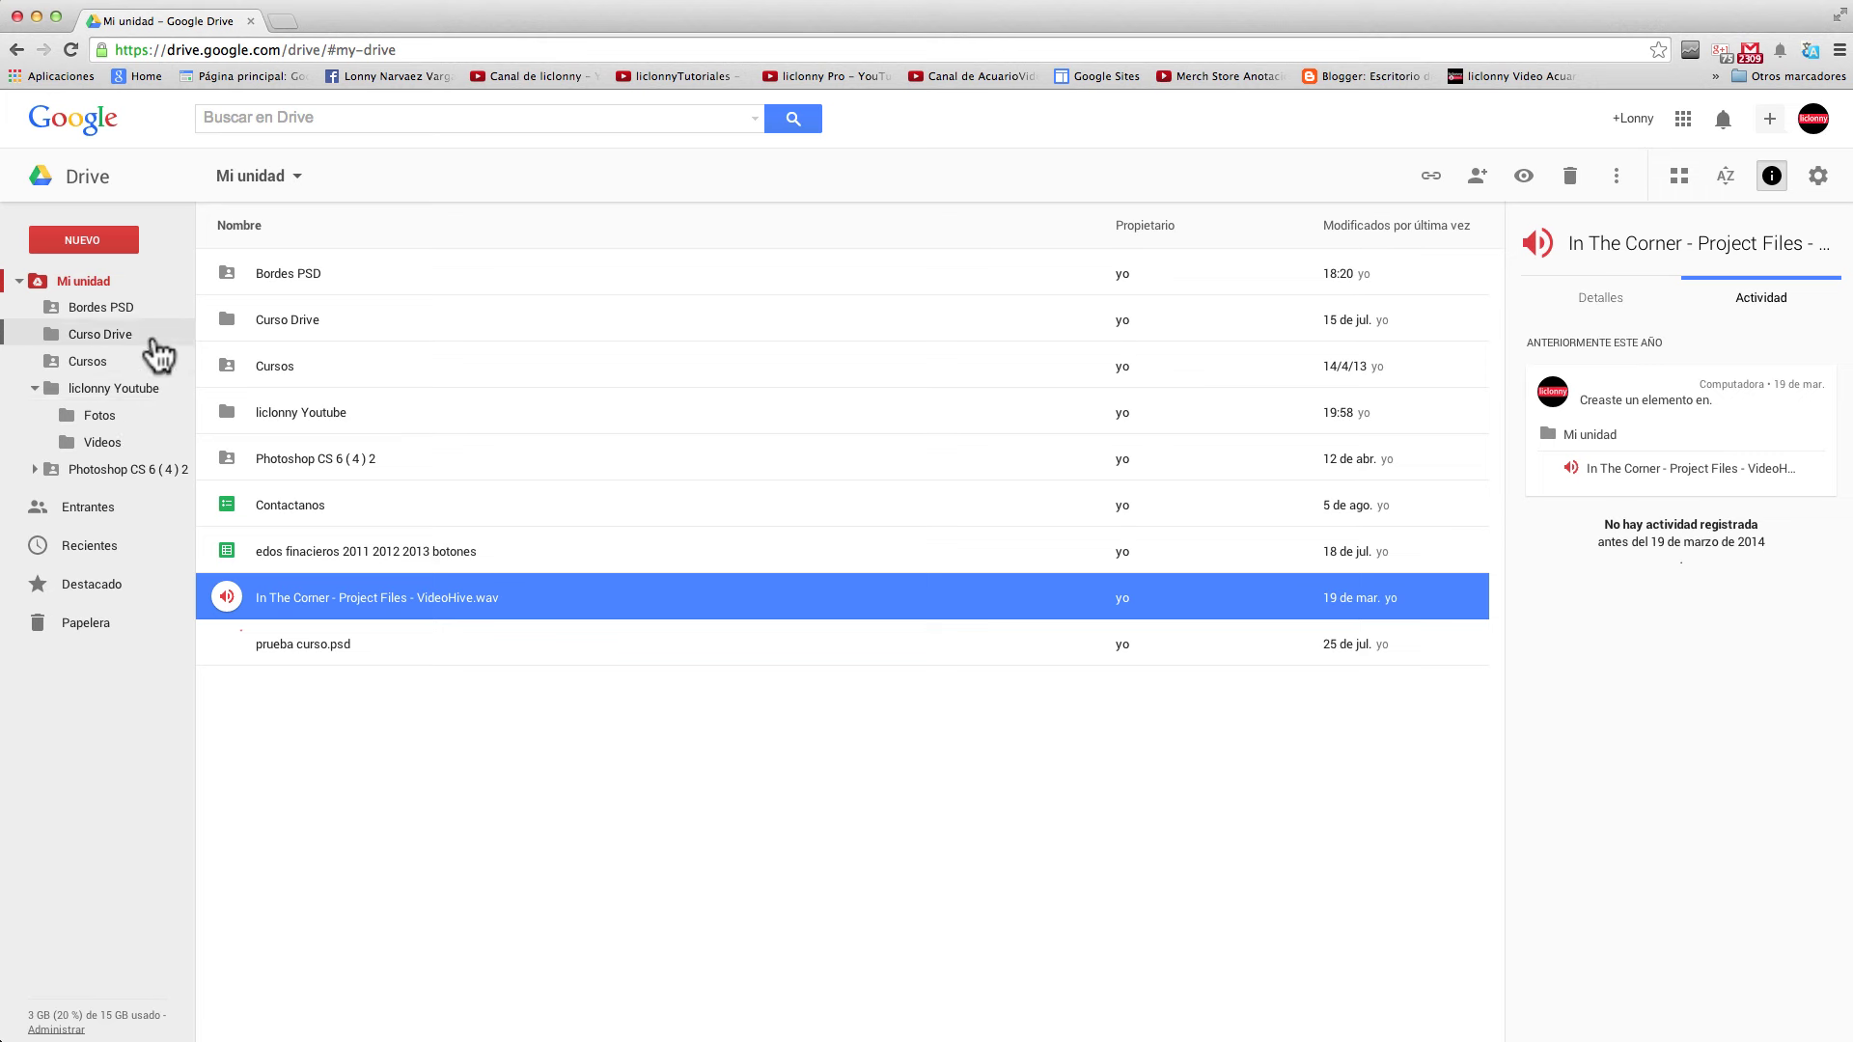
Create a new top-level folder named 'Audio' in My Drive
left_click(35, 388)
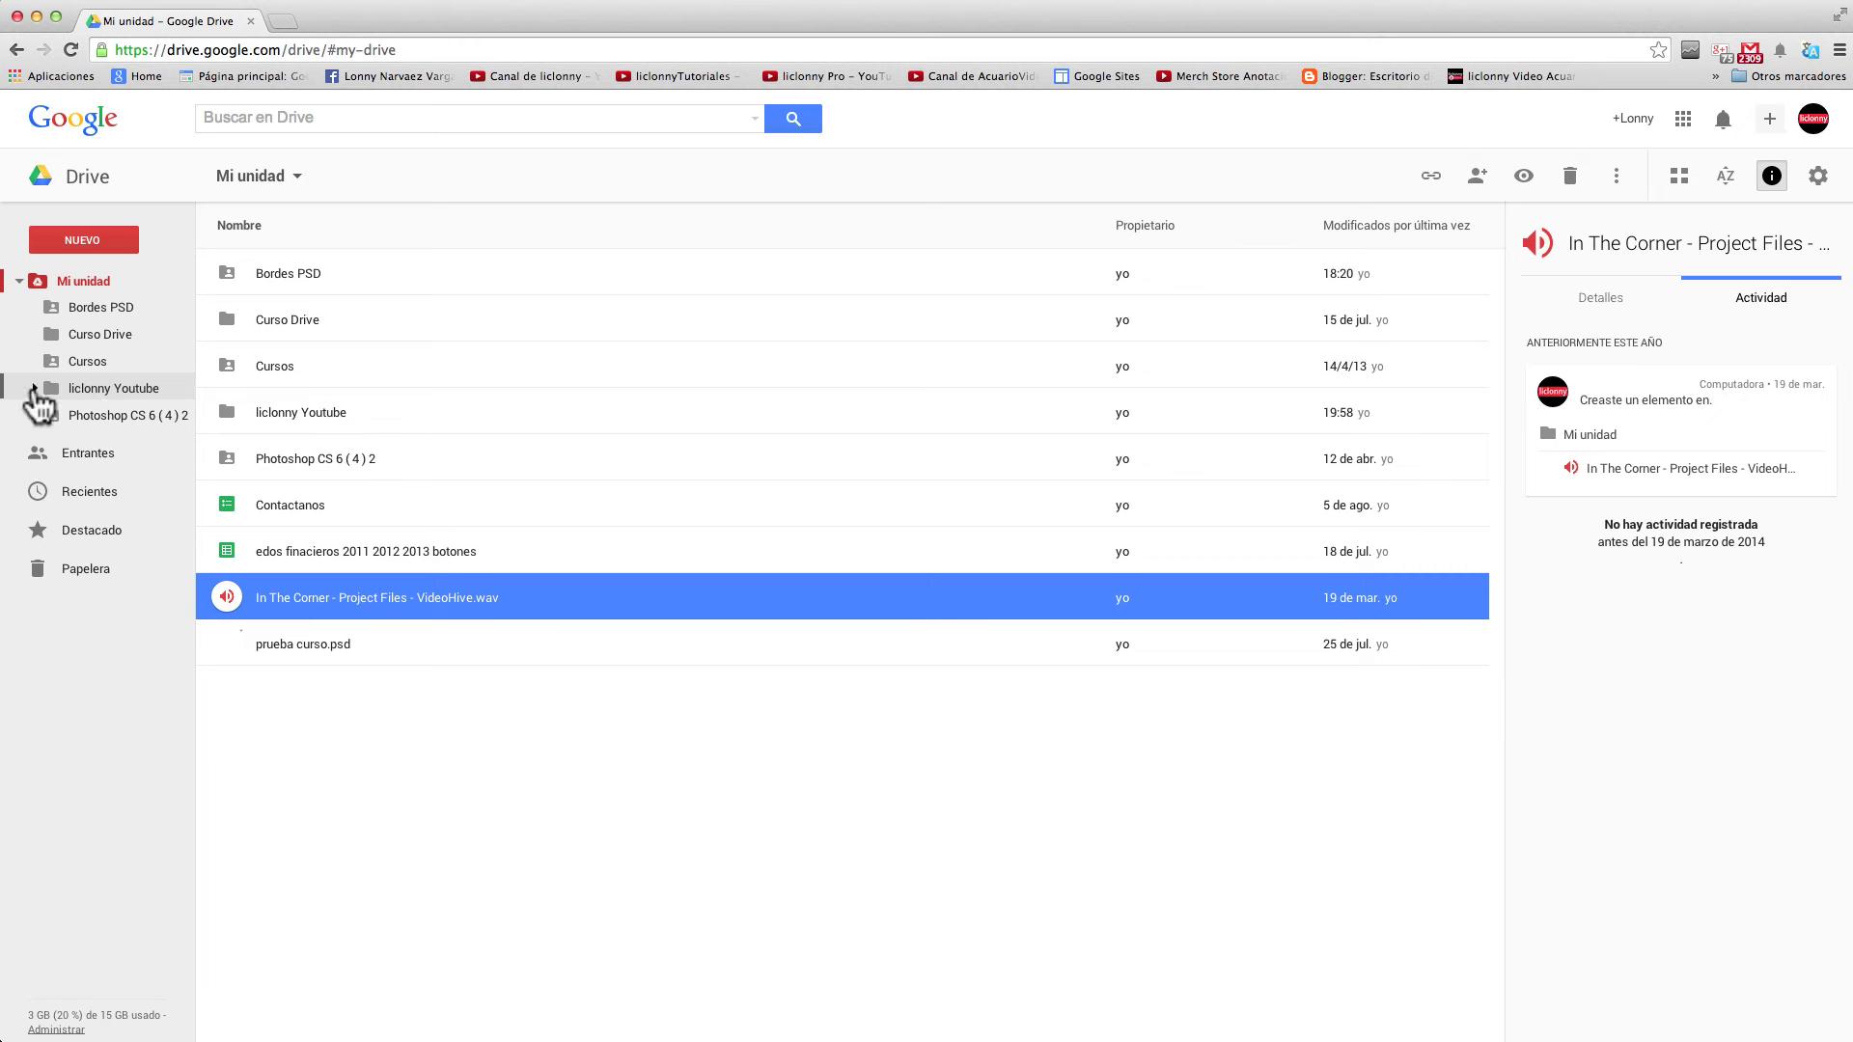
left_click(136, 272)
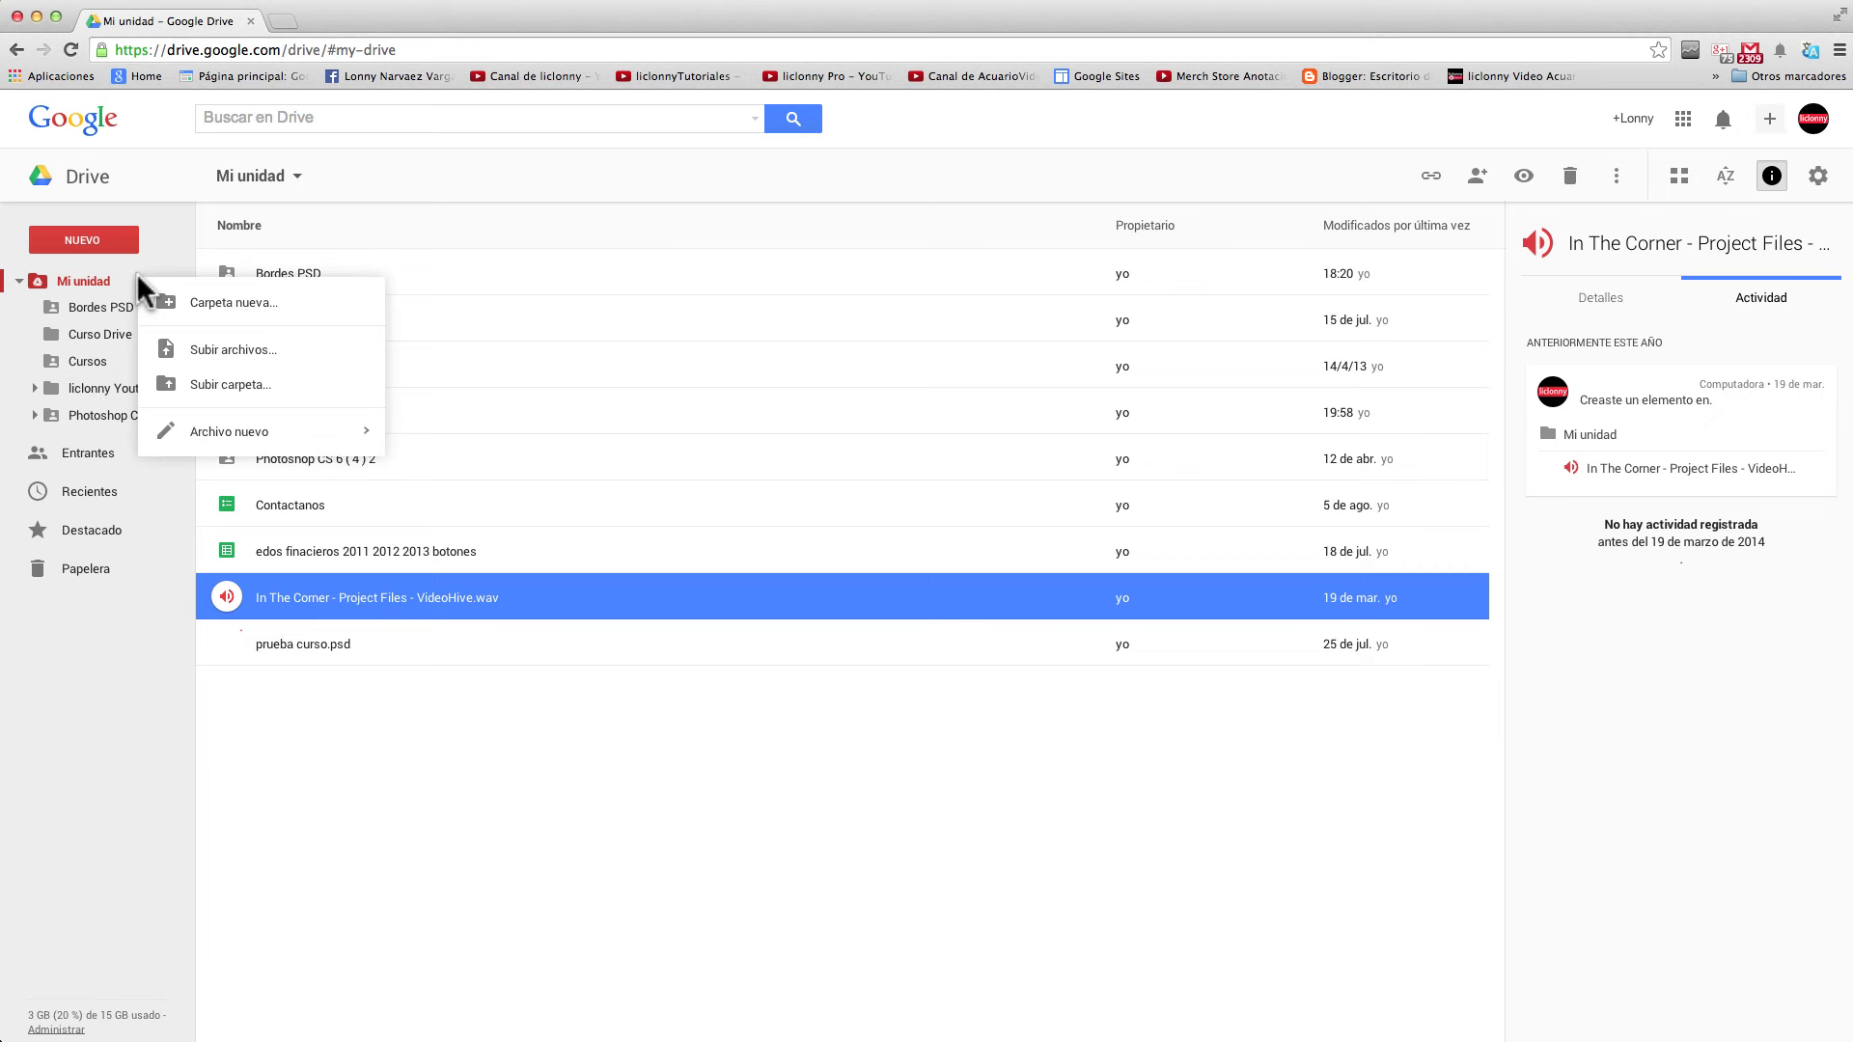
left_click(179, 305)
type("A")
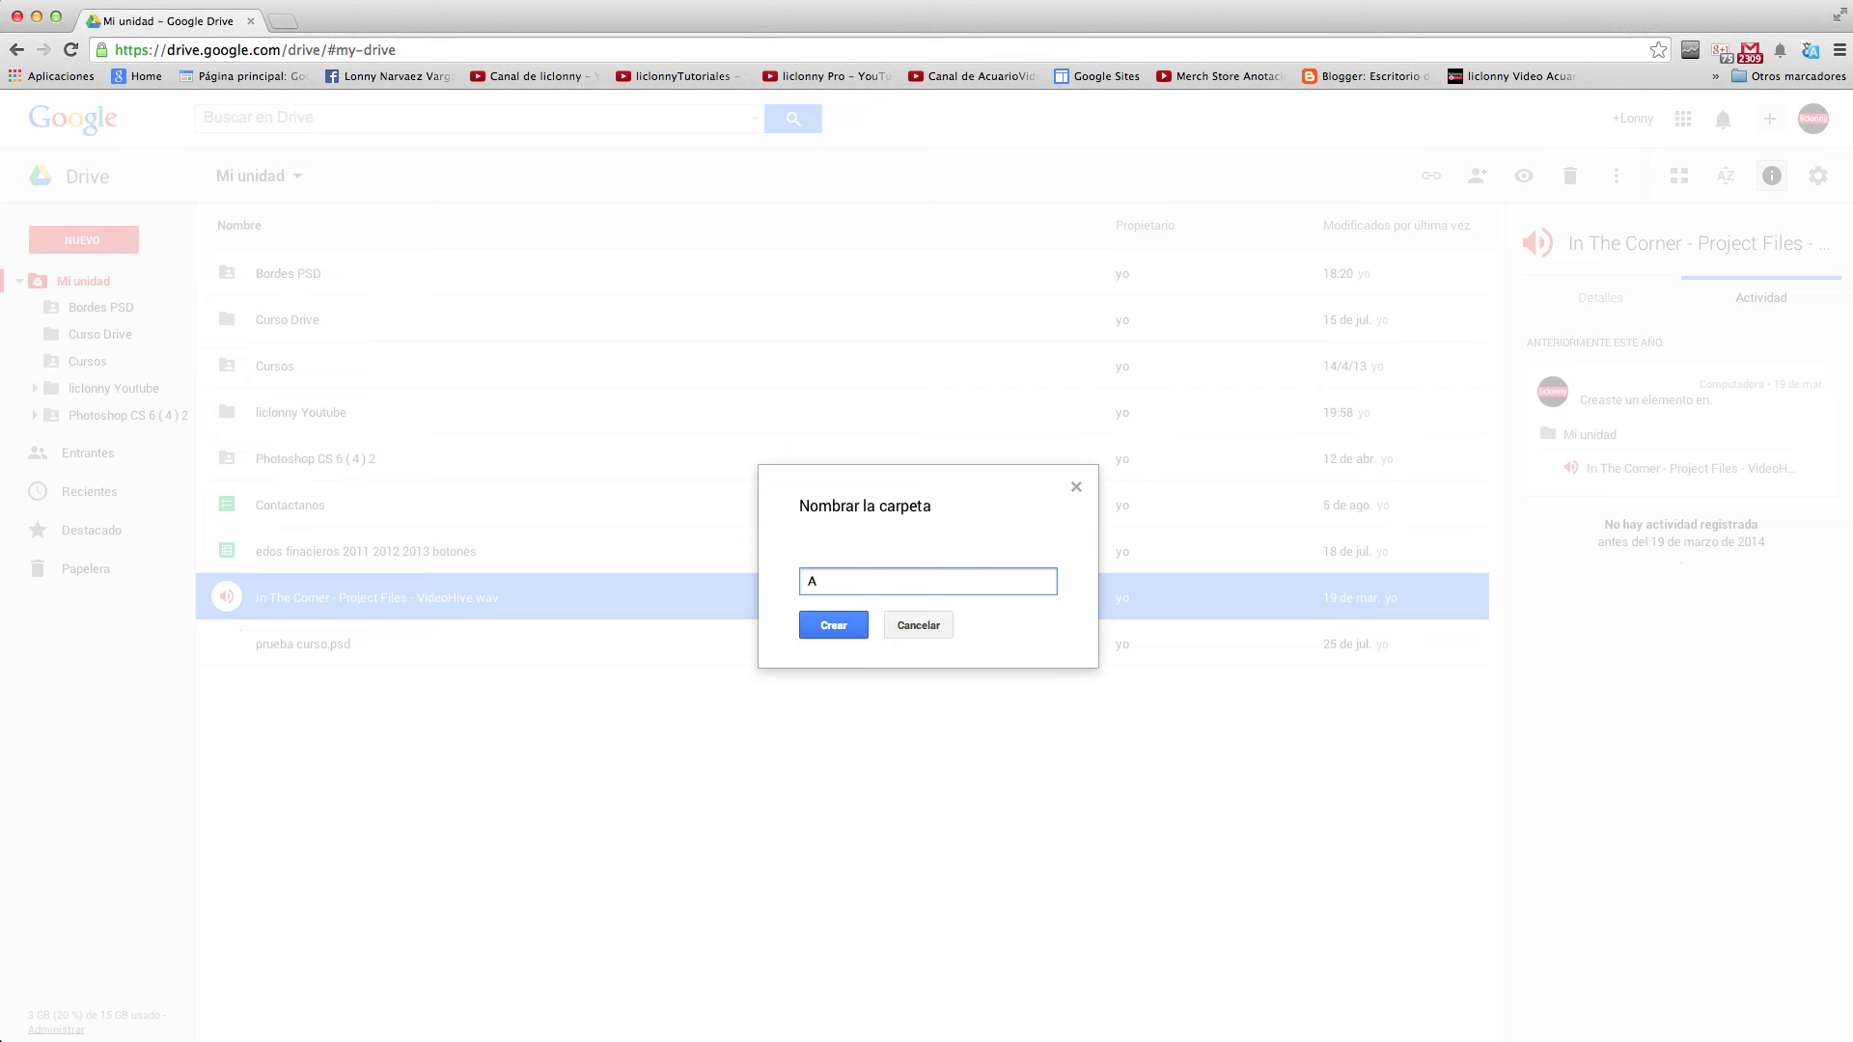
type("udio")
left_click(826, 623)
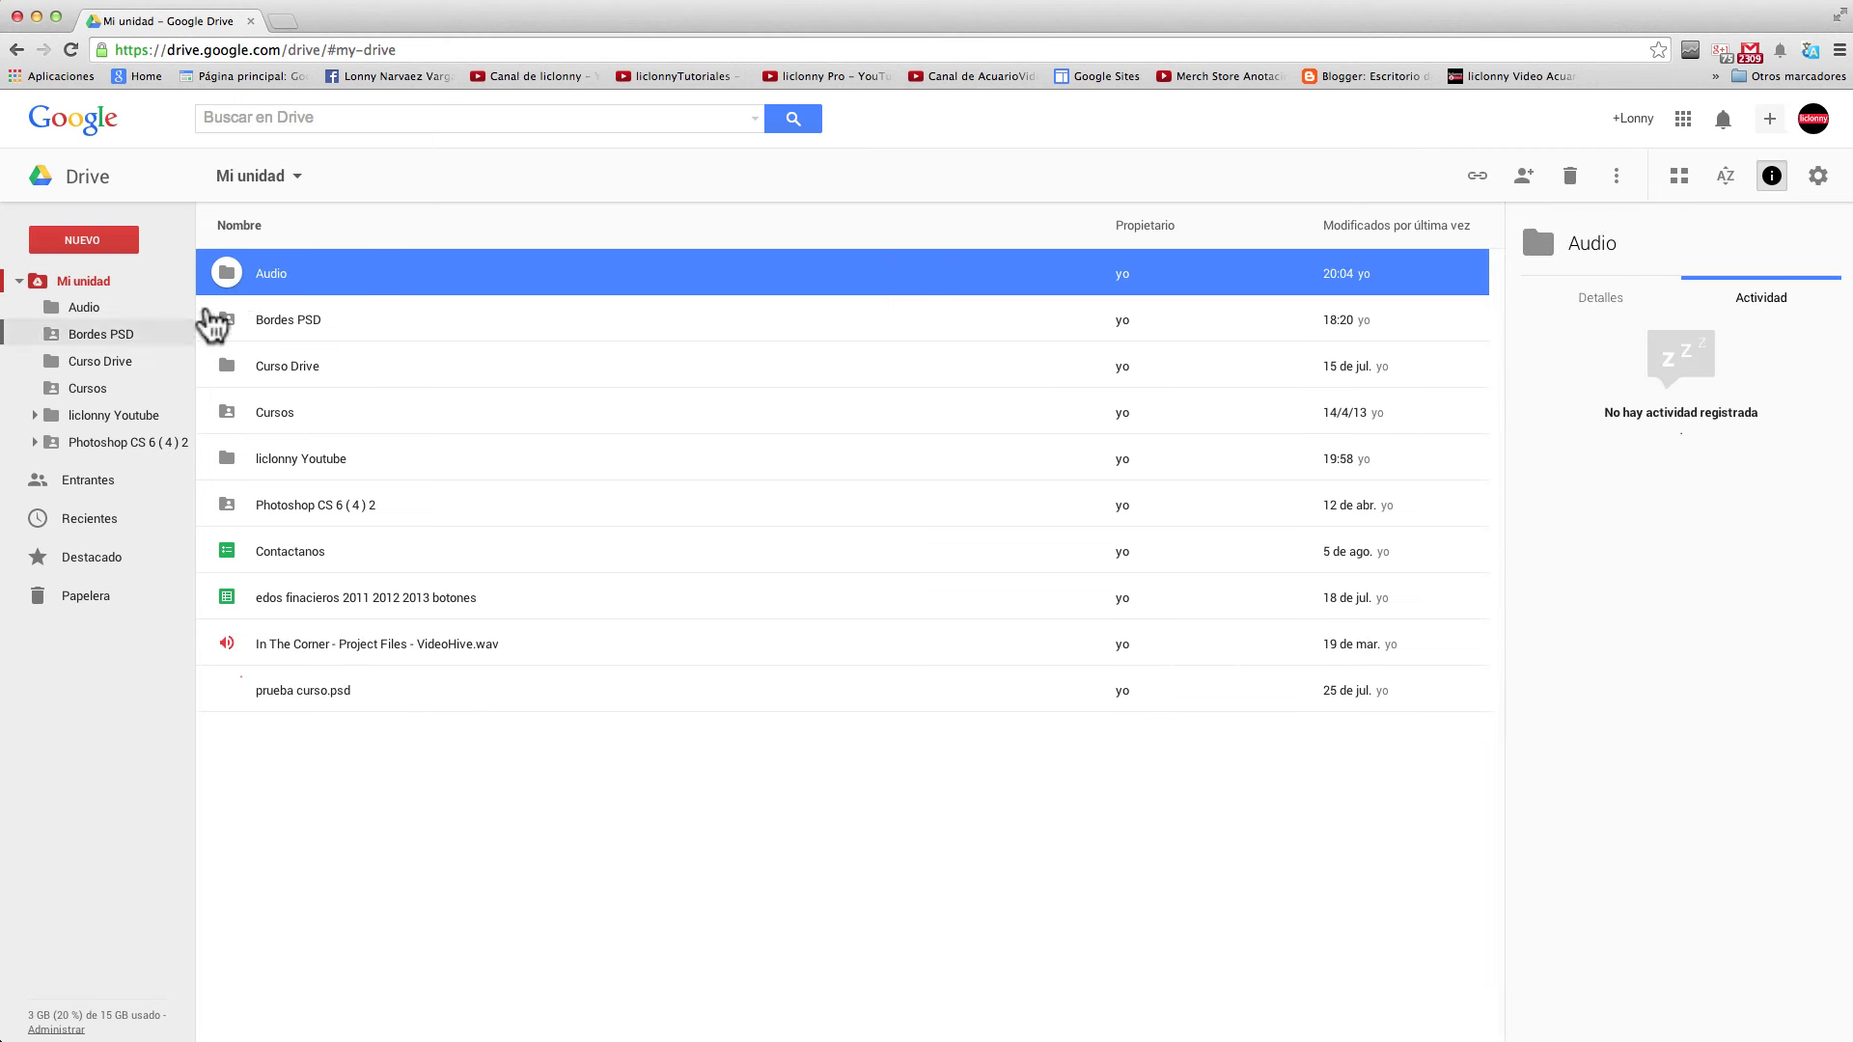
Move 'In The Corner - Project Files - VideoHive.wav' into the Audio folder and verify it
mouse_move(232, 645)
left_mouse_down()
mouse_move(162, 558)
mouse_move(77, 301)
left_mouse_up()
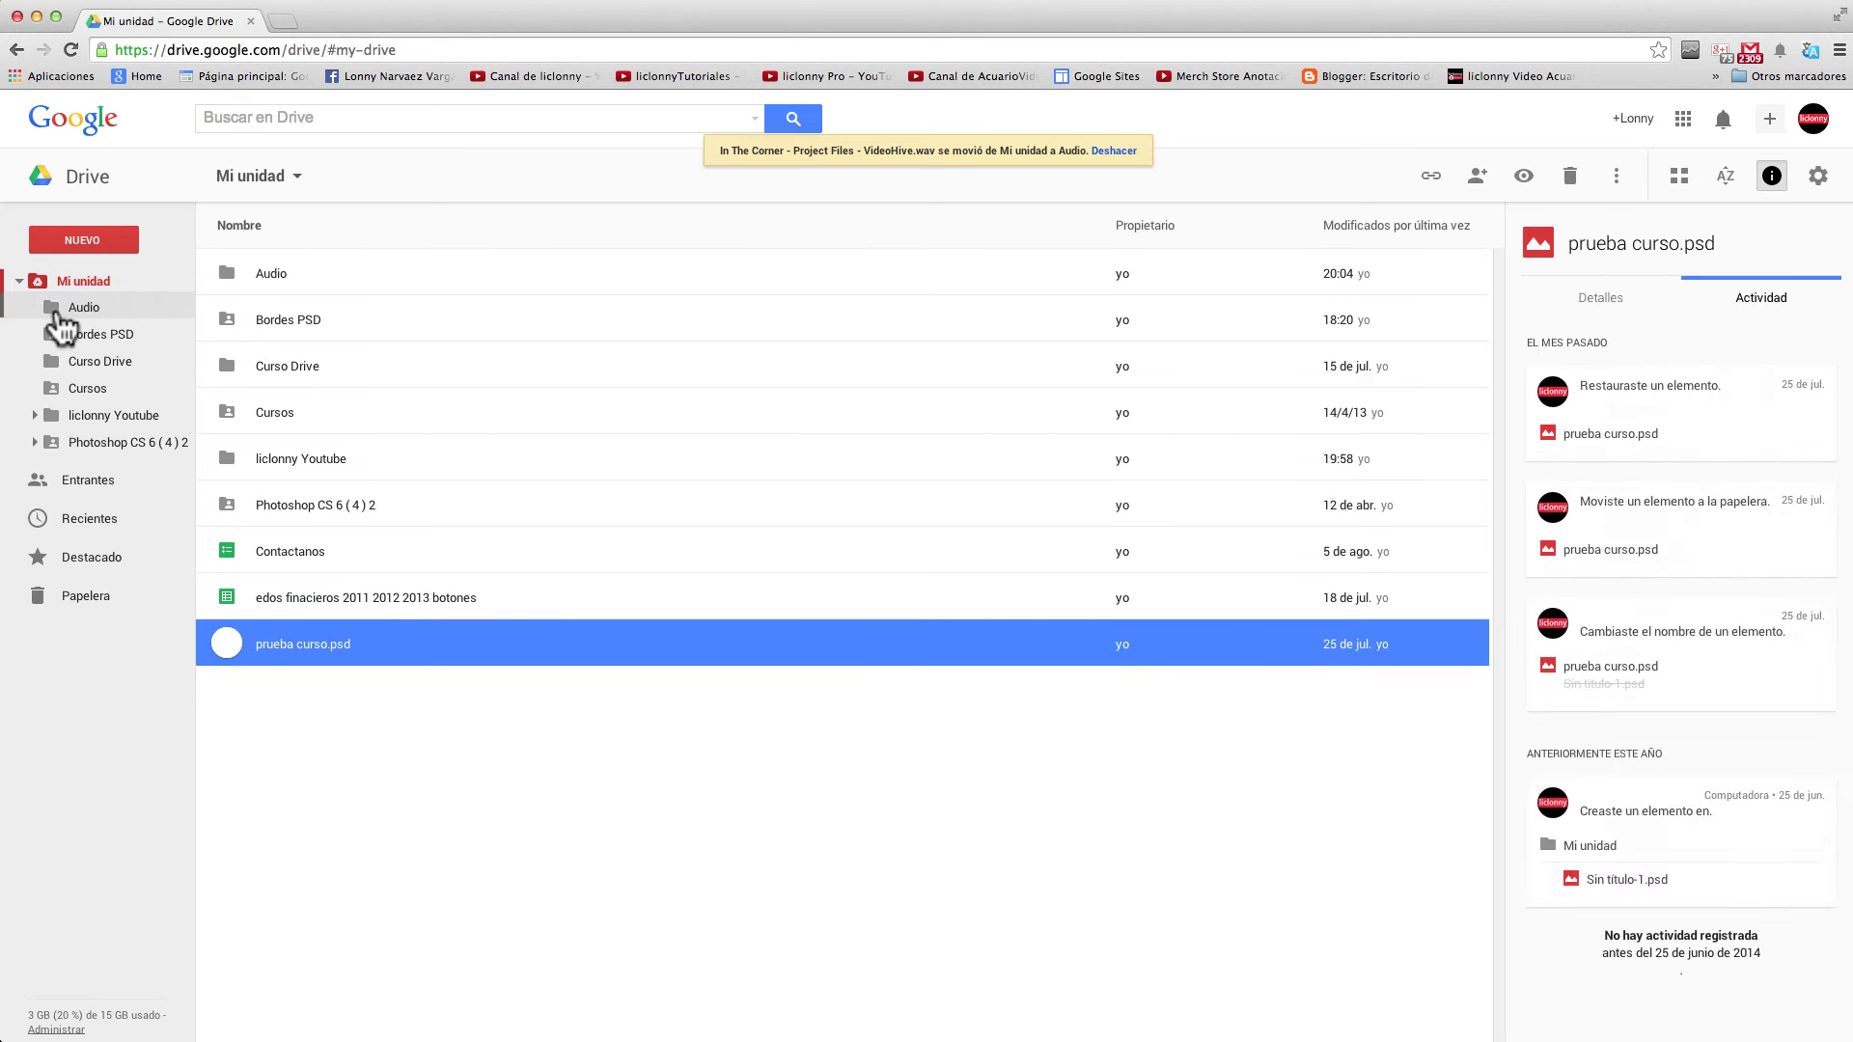
left_click(55, 315)
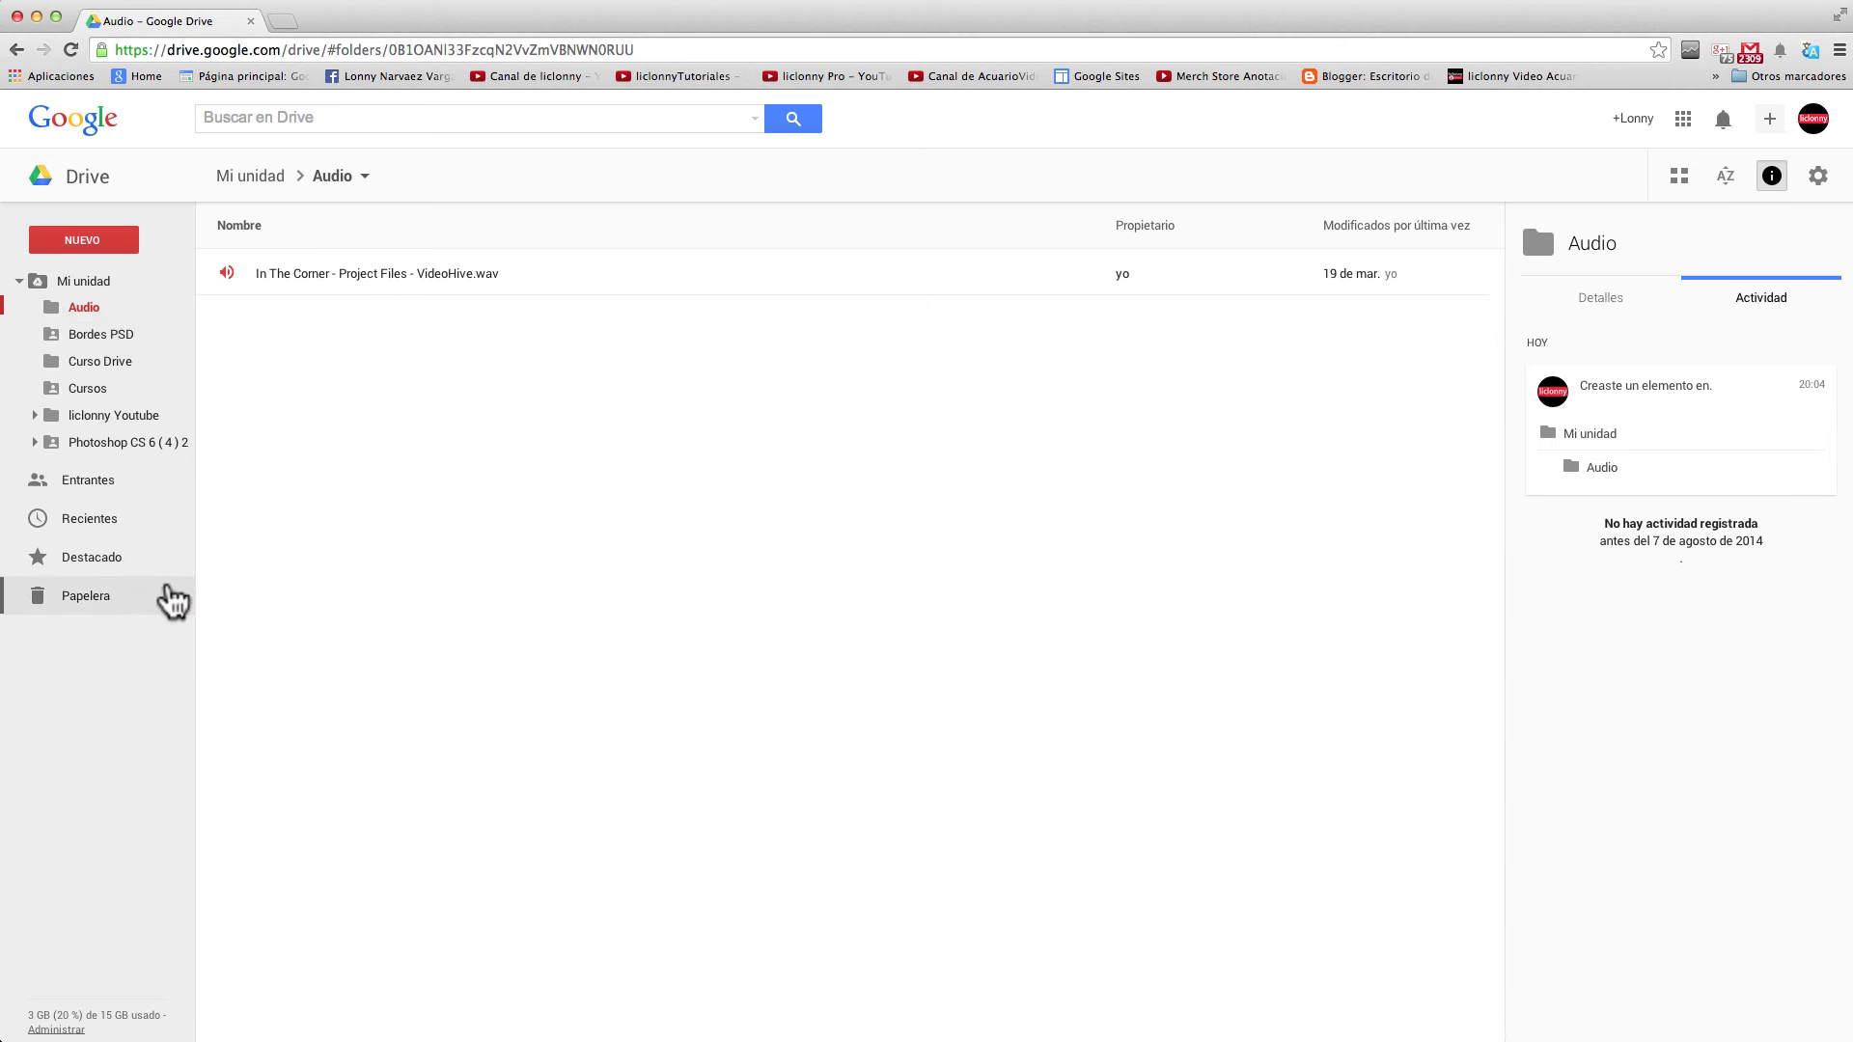
left_click(55, 278)
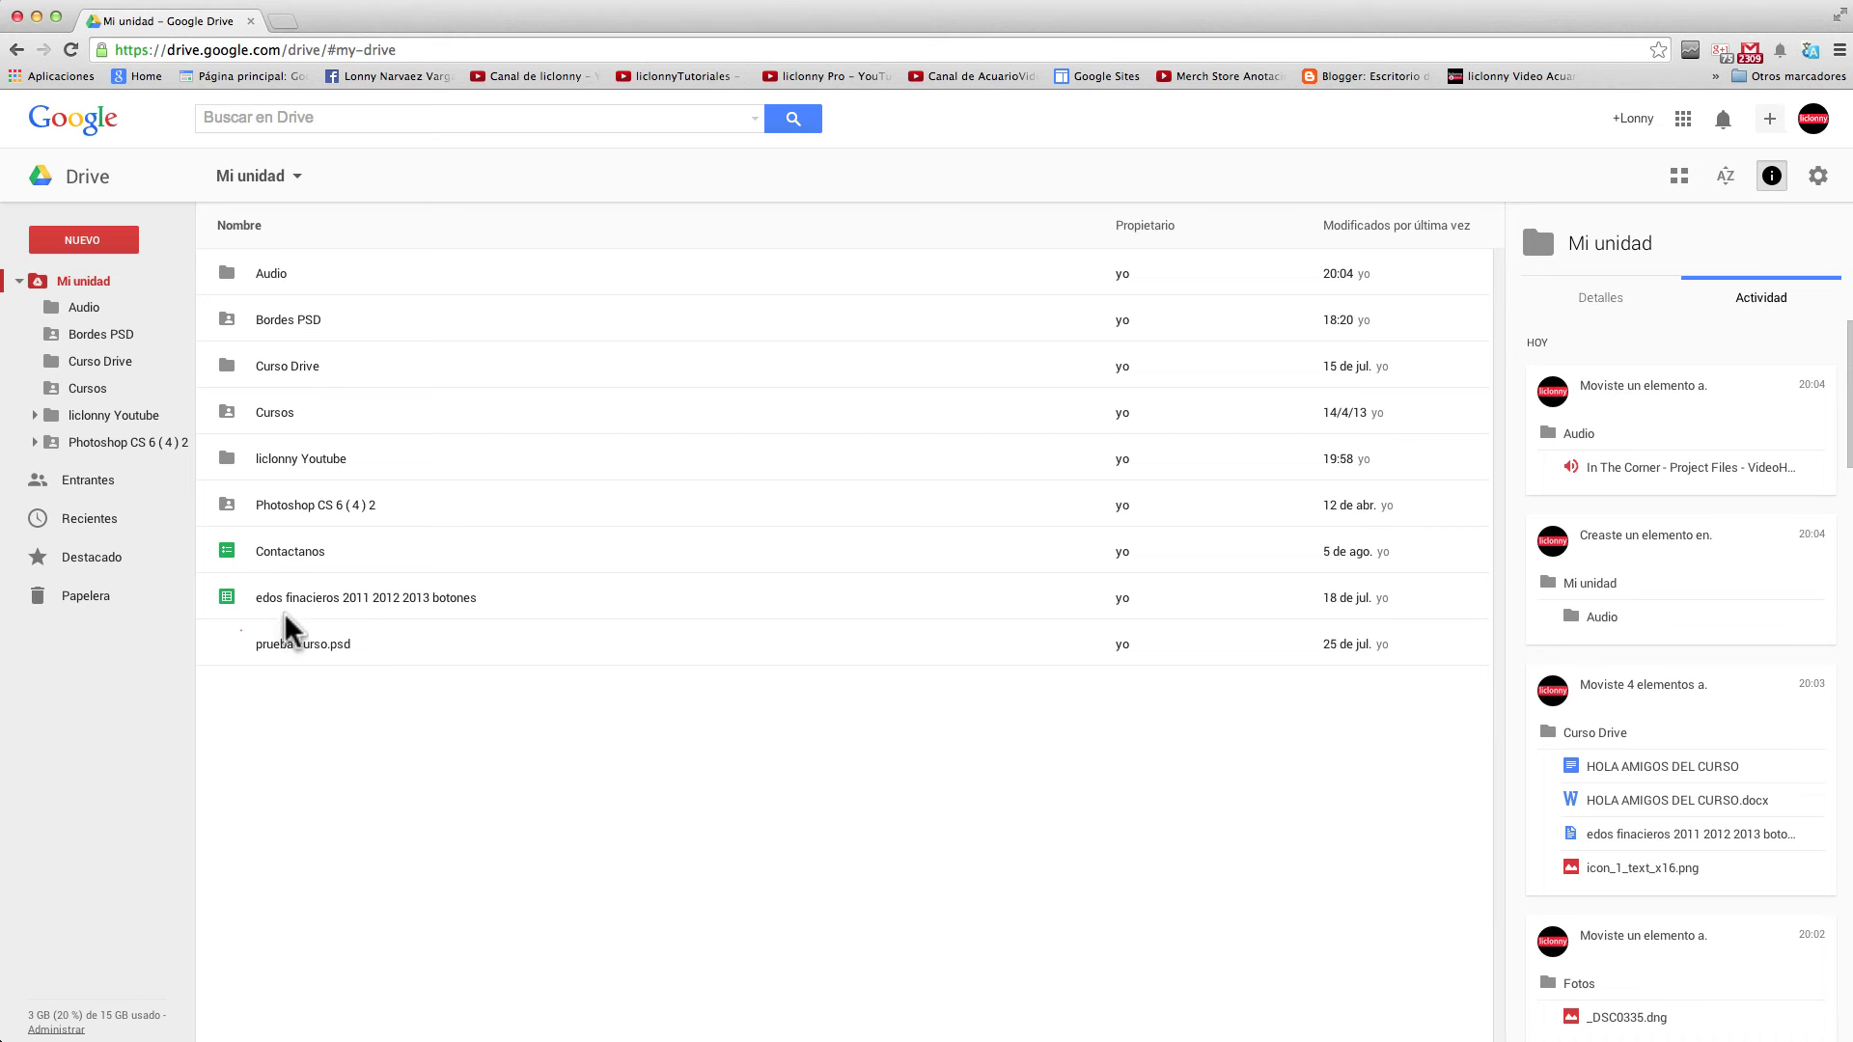
left_click(292, 644)
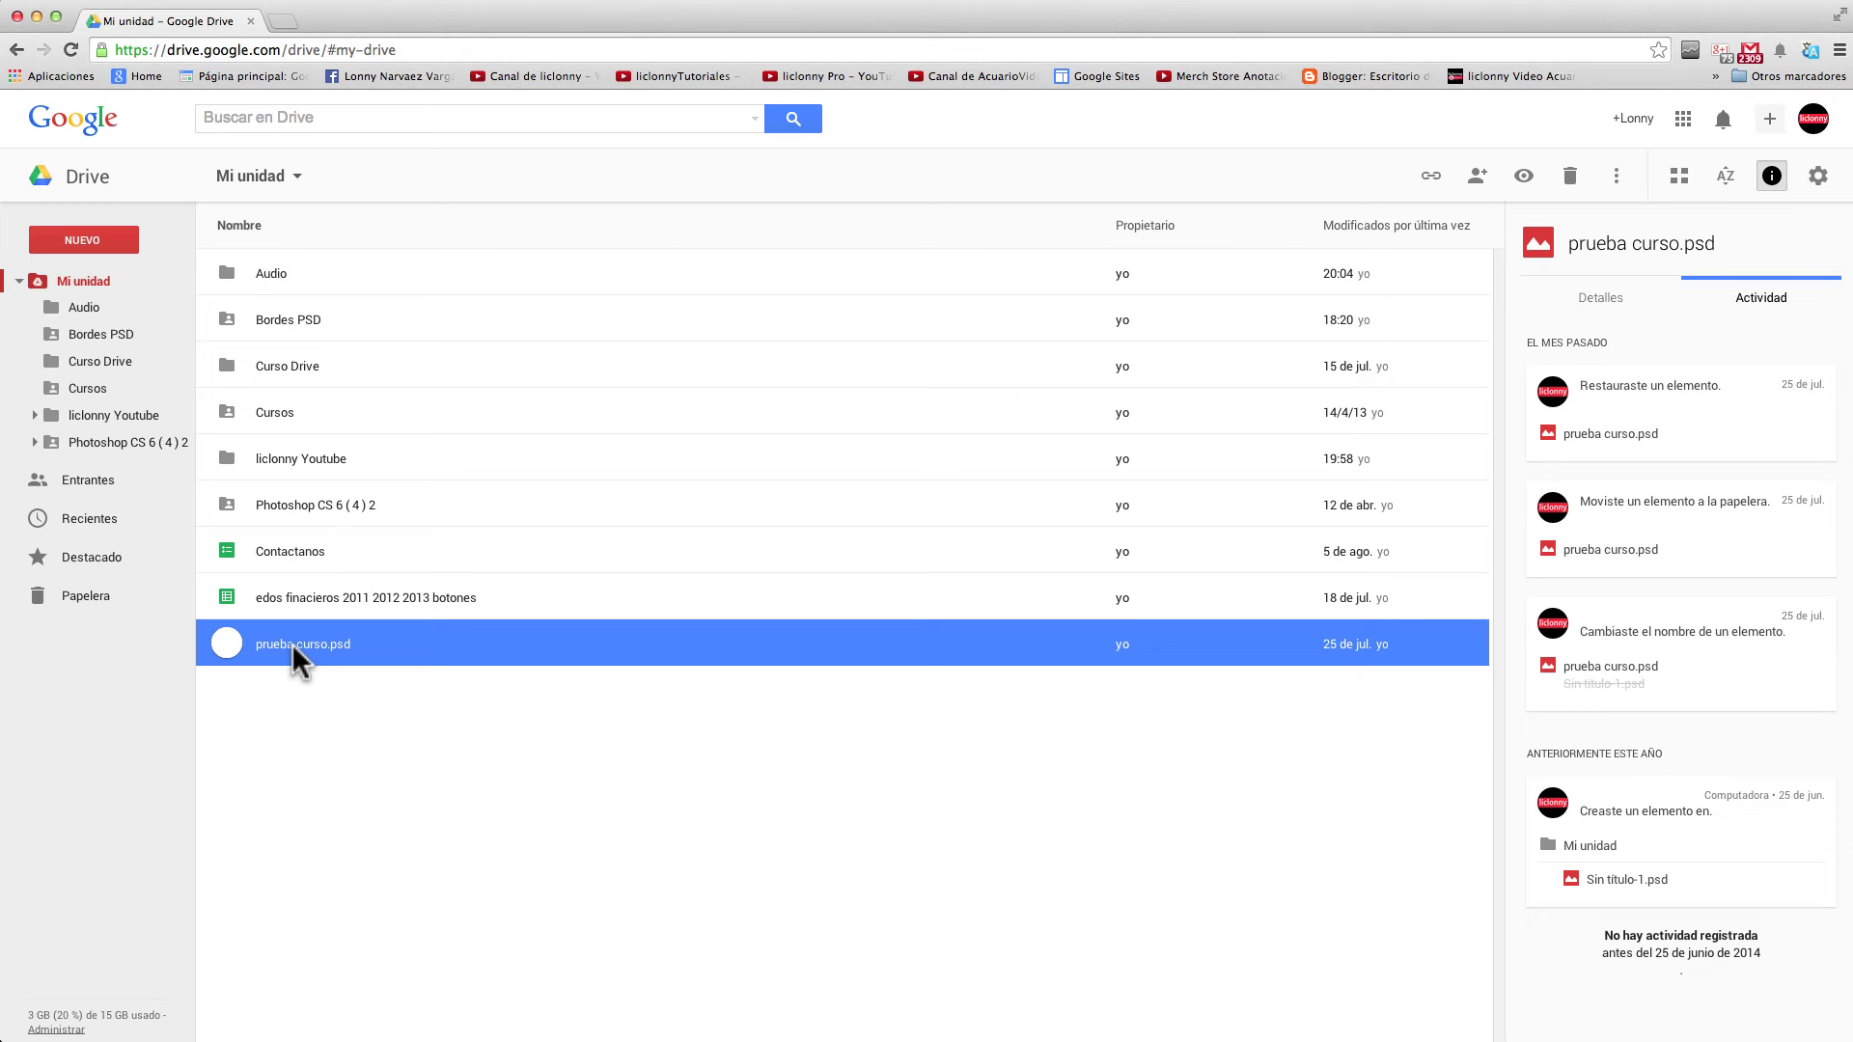
Preview prueba curso.psd, then move it into liclonny Youtube > Fotos
double_click(291, 645)
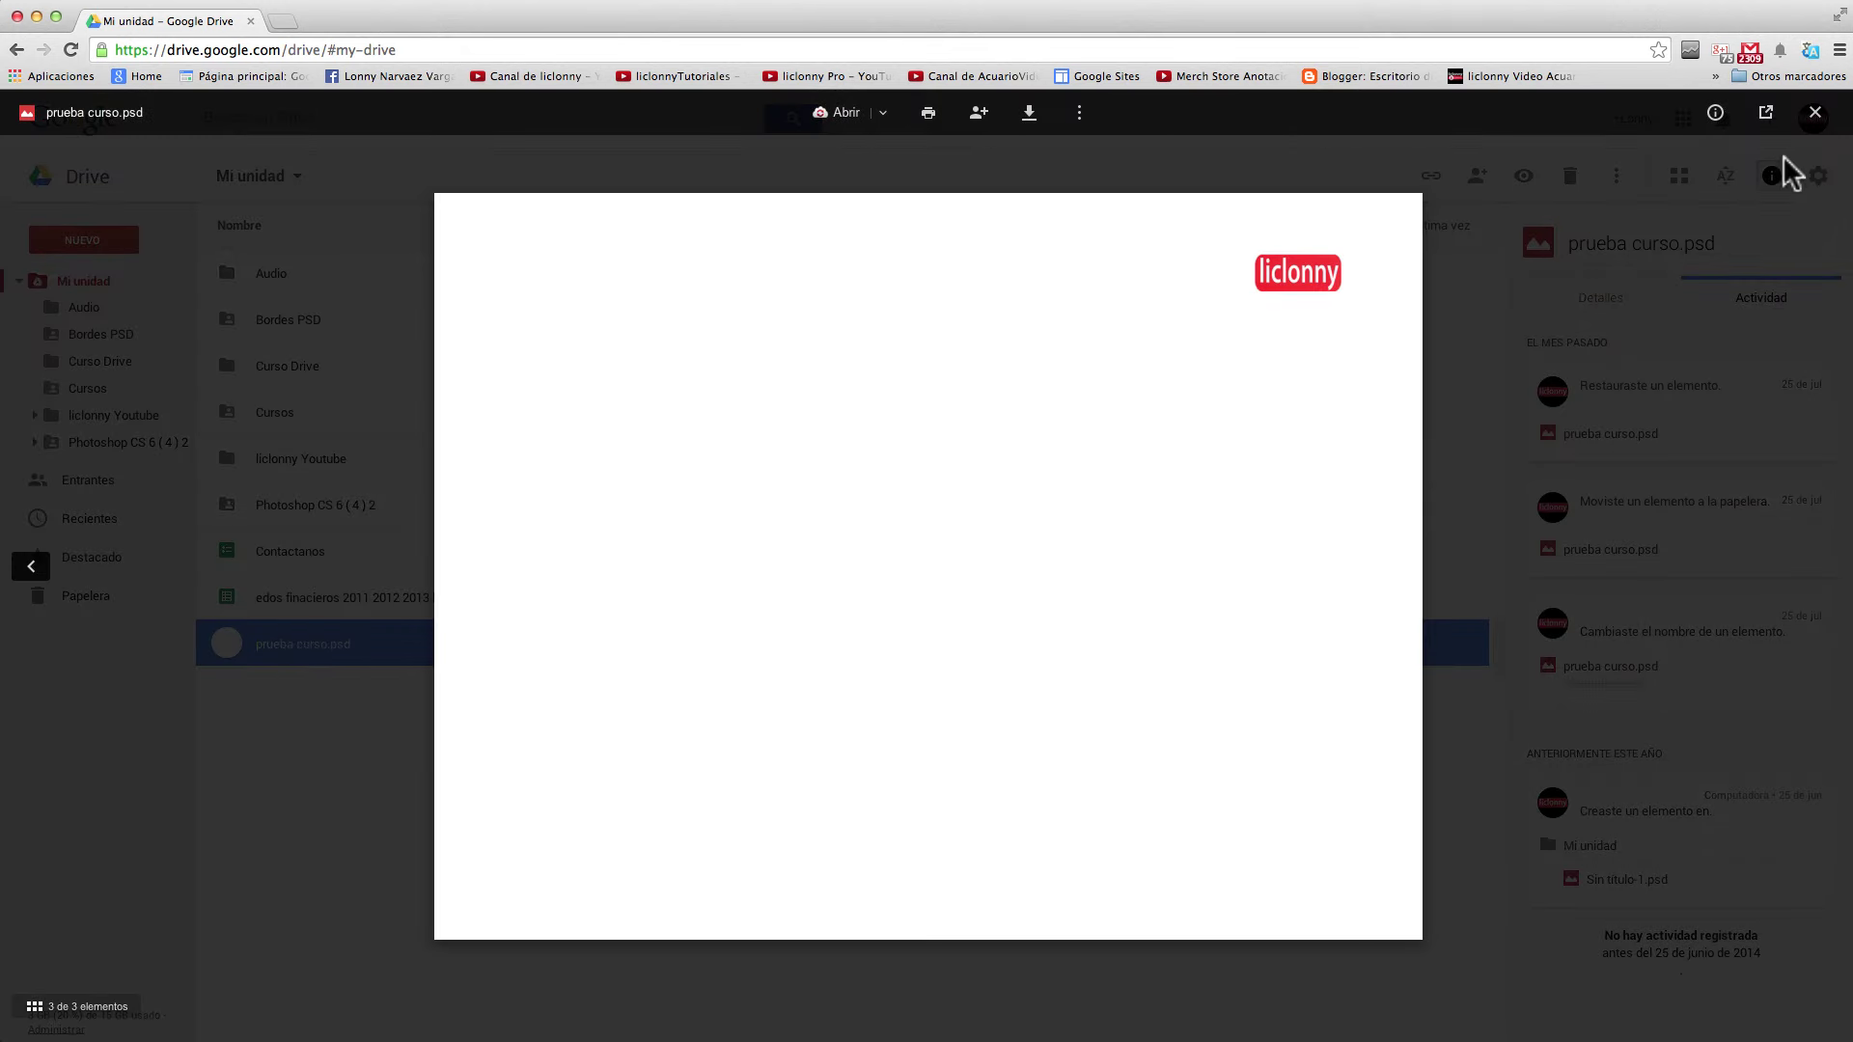
left_click(1814, 112)
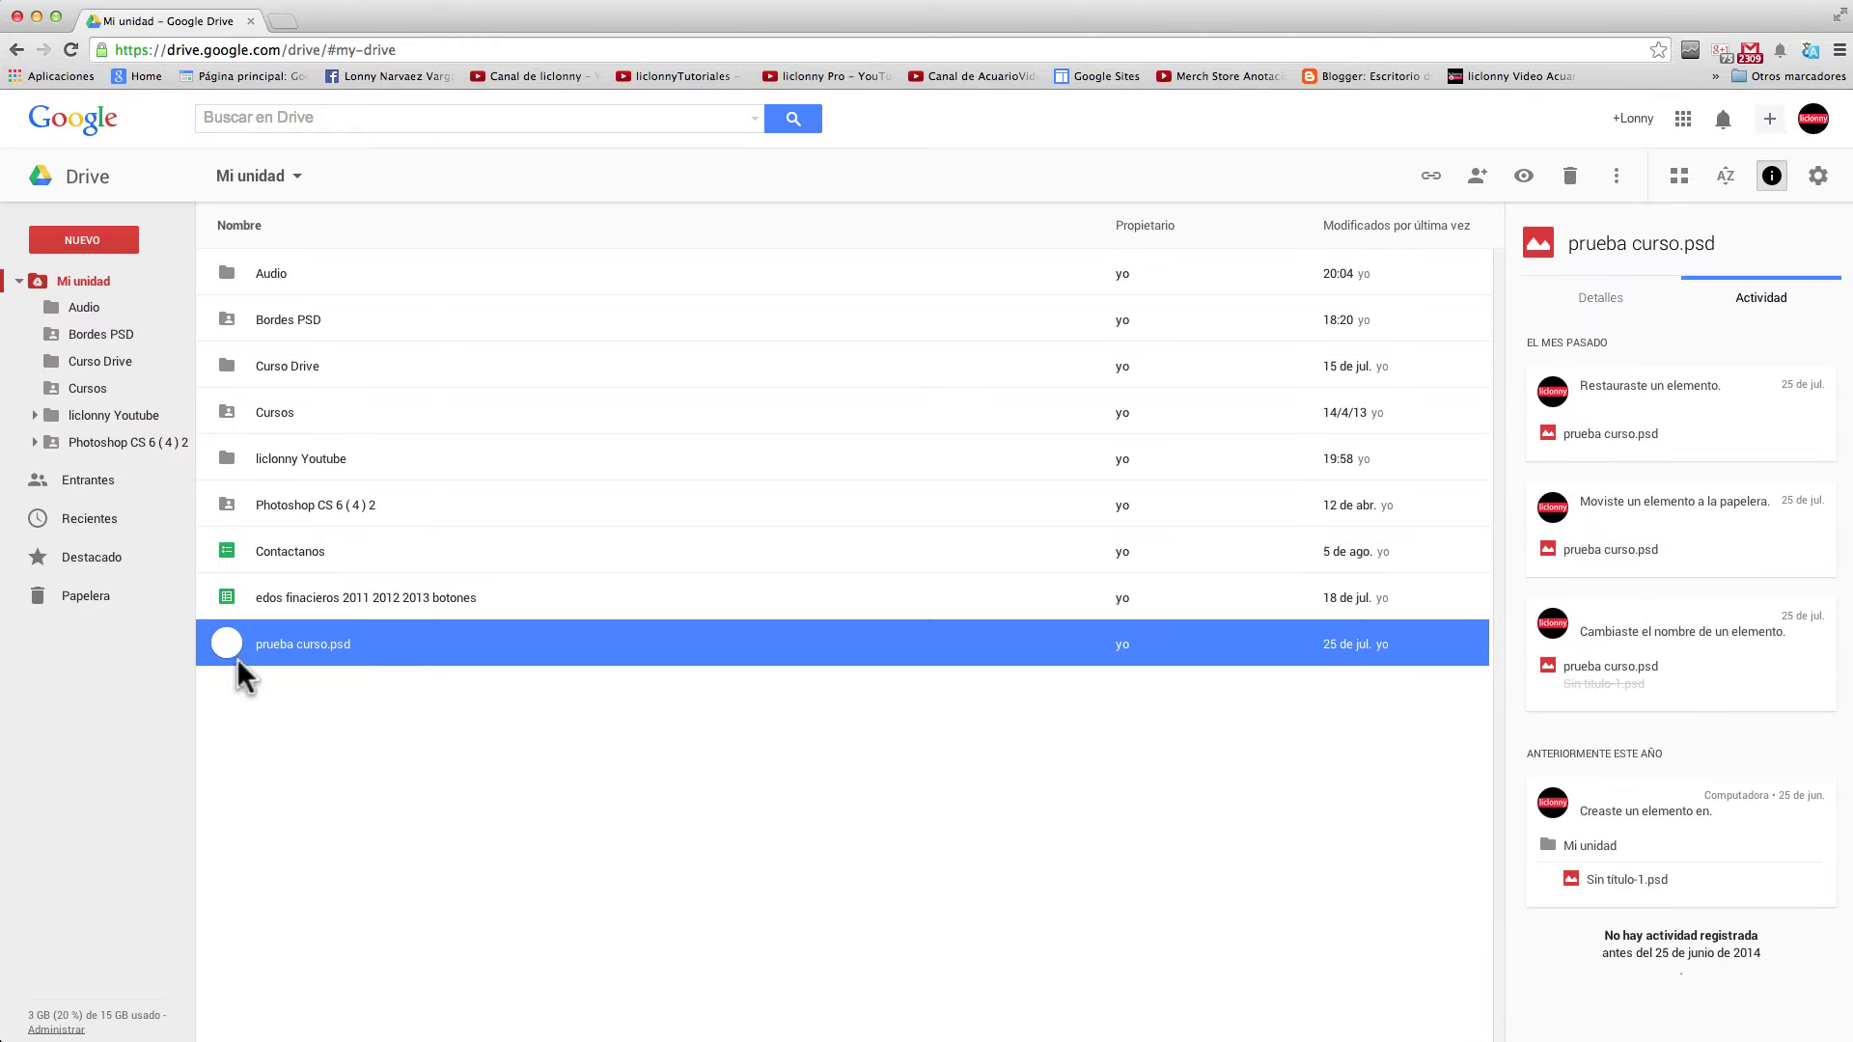
left_click(32, 415)
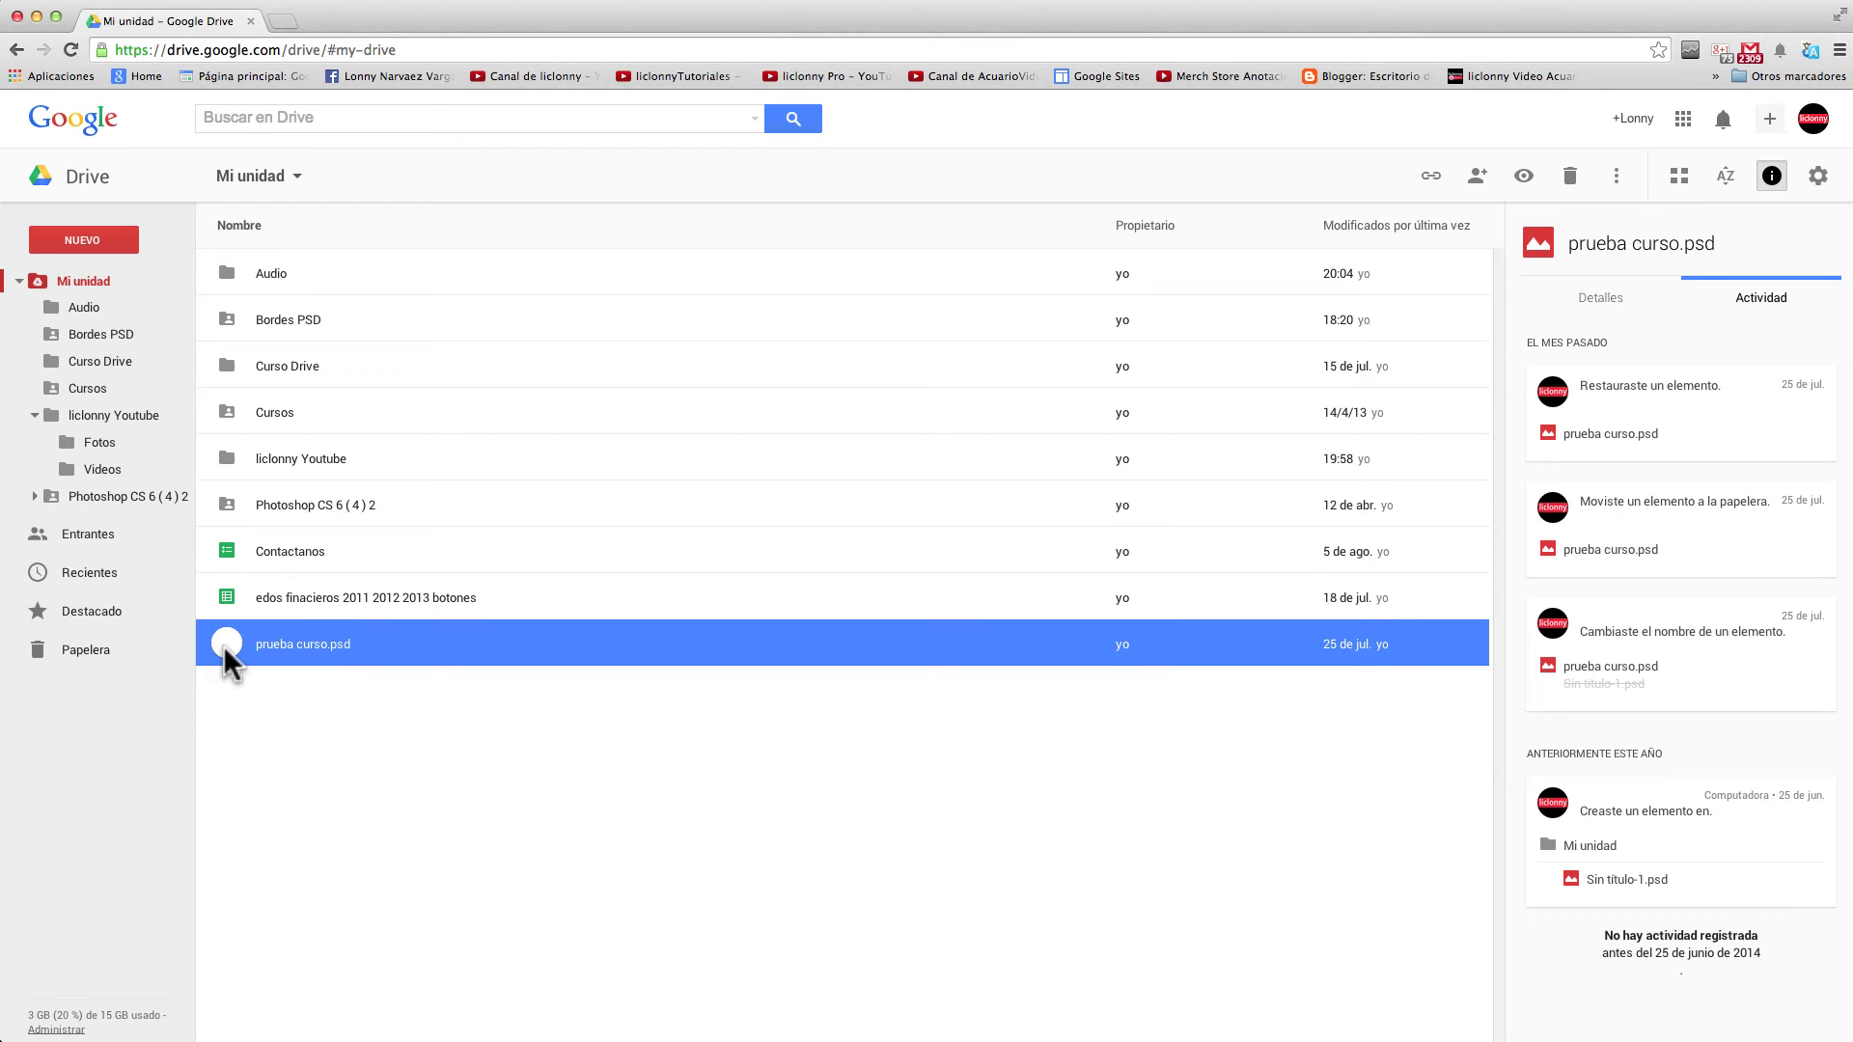
left_click_drag(223, 645, 100, 433)
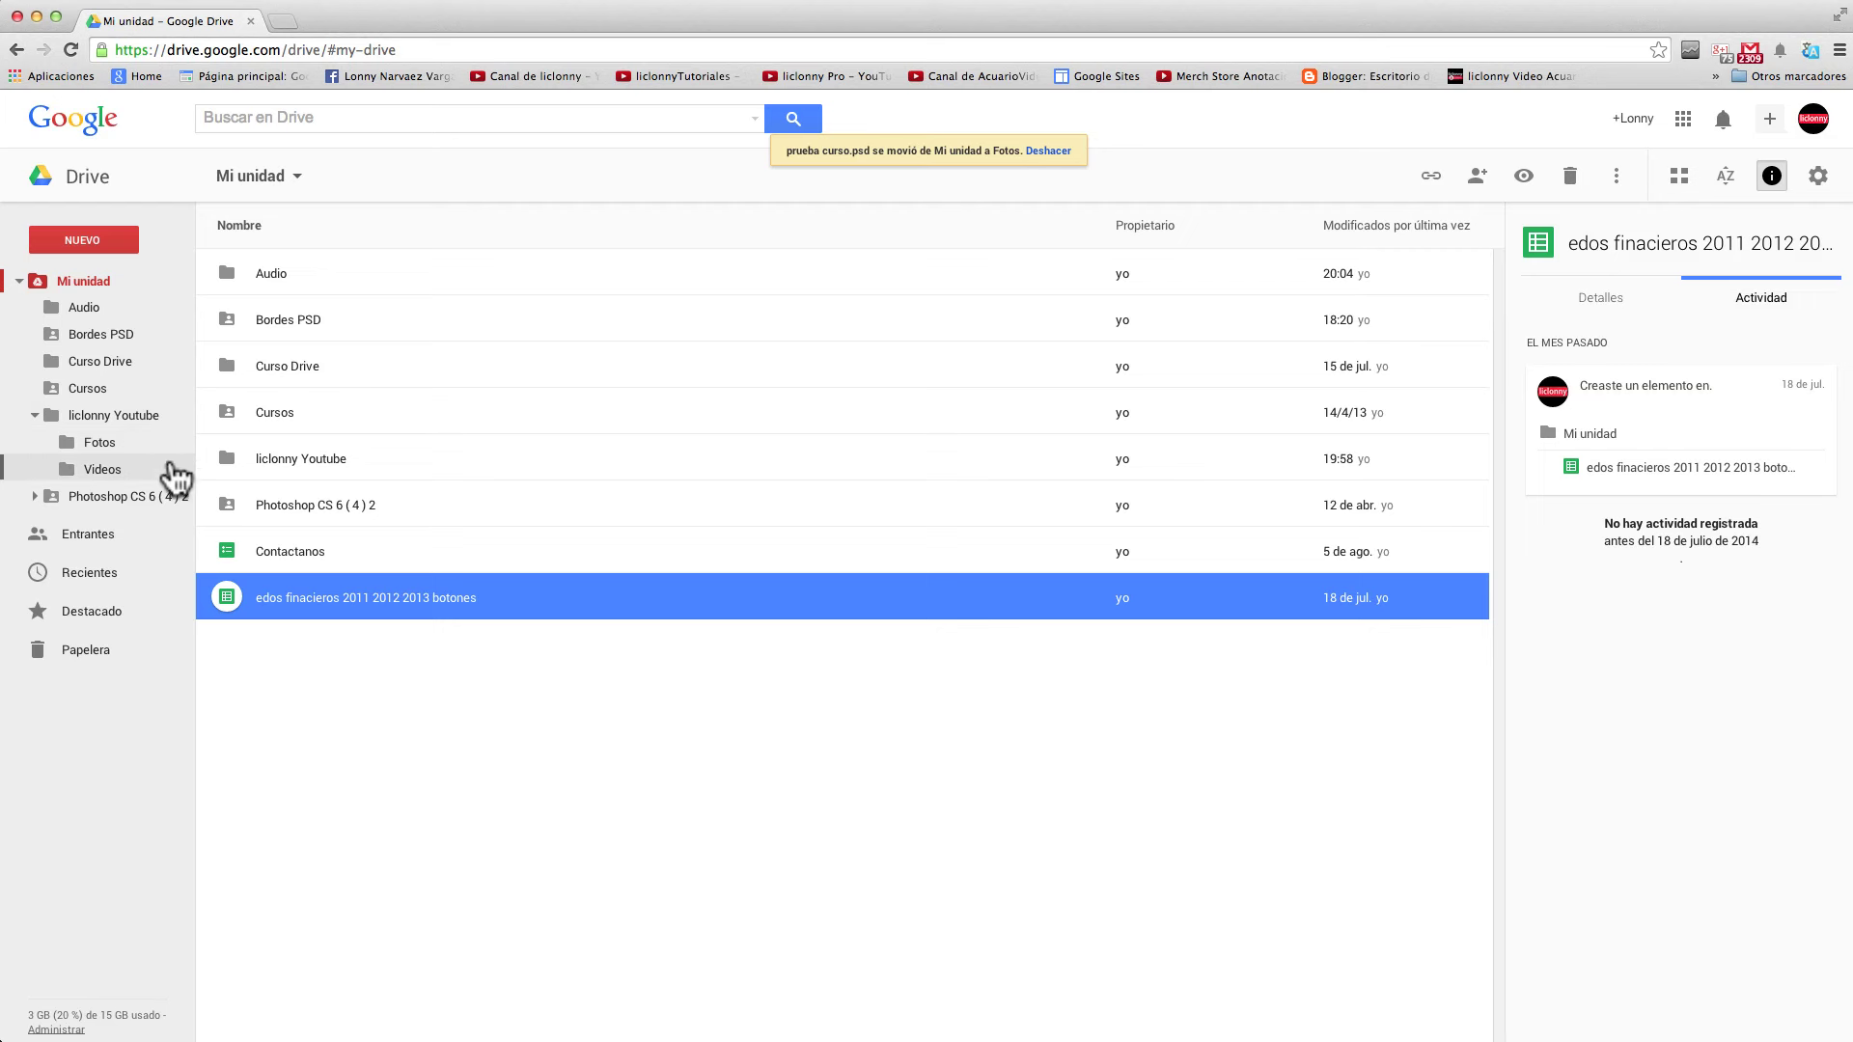
left_click(34, 415)
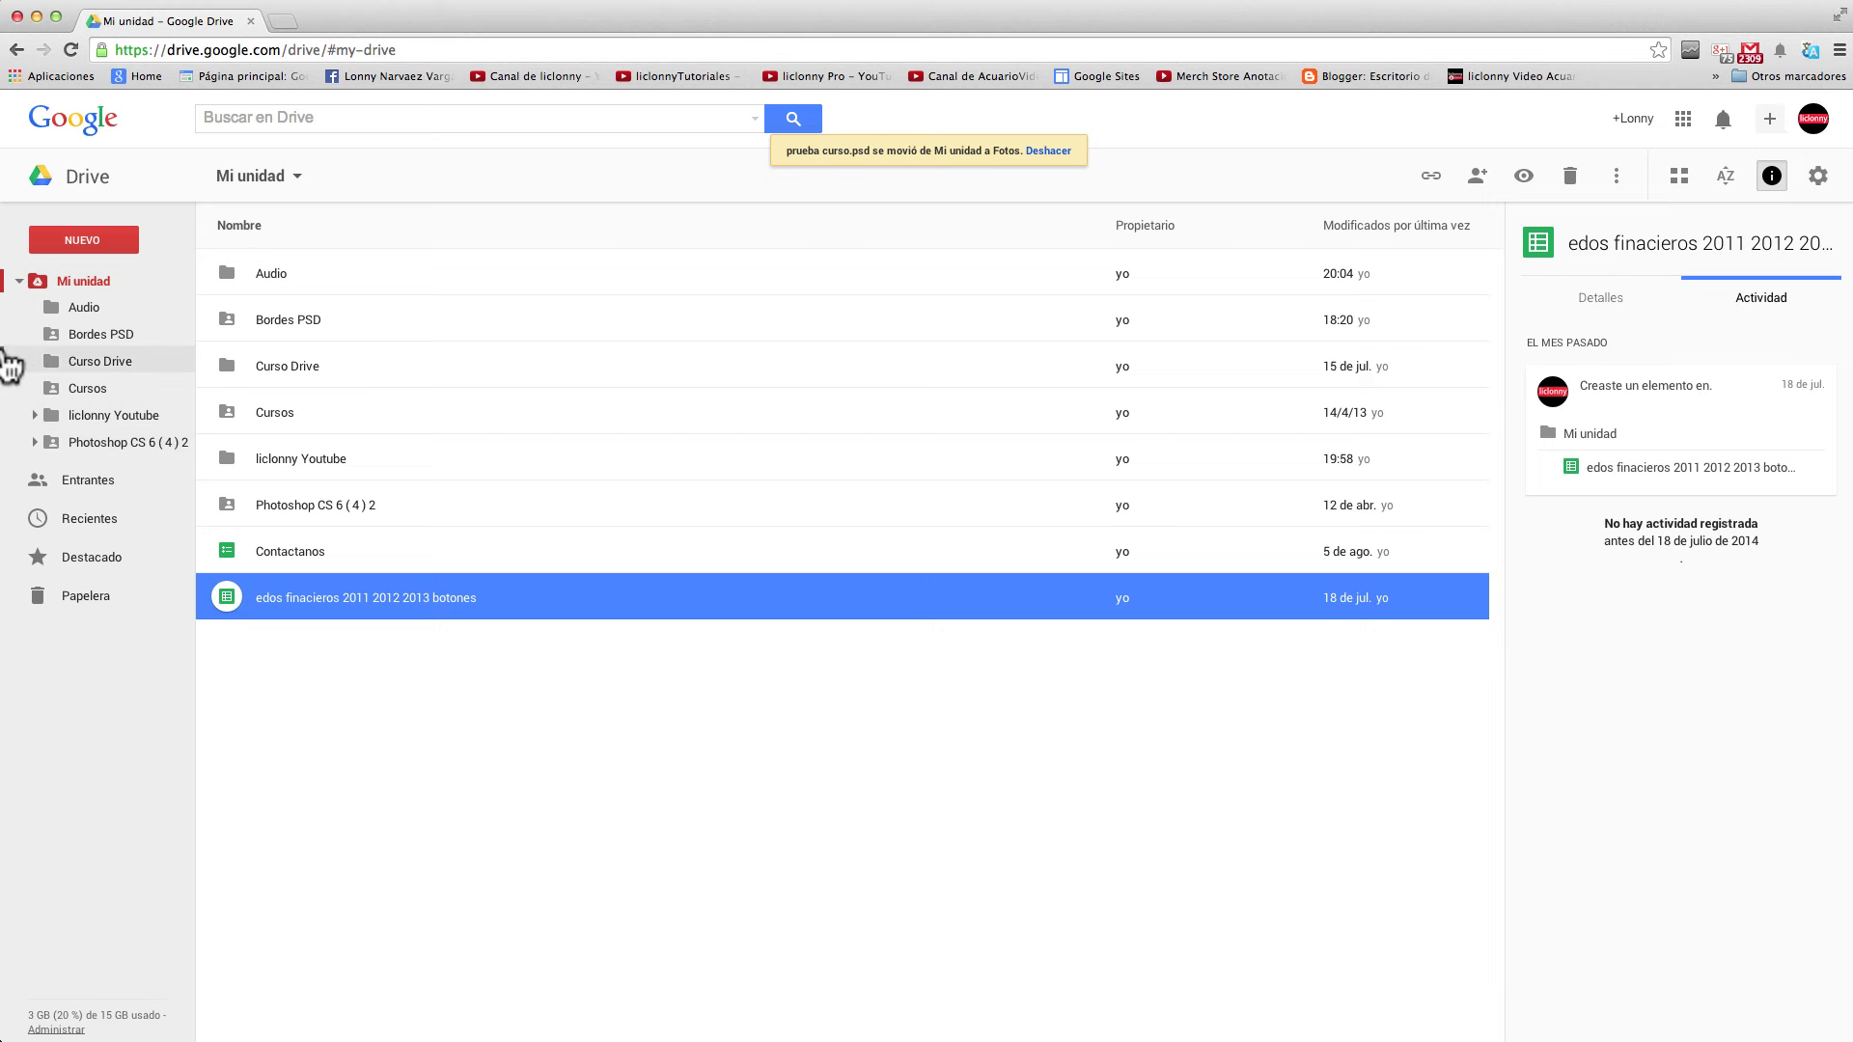
left_click(48, 361)
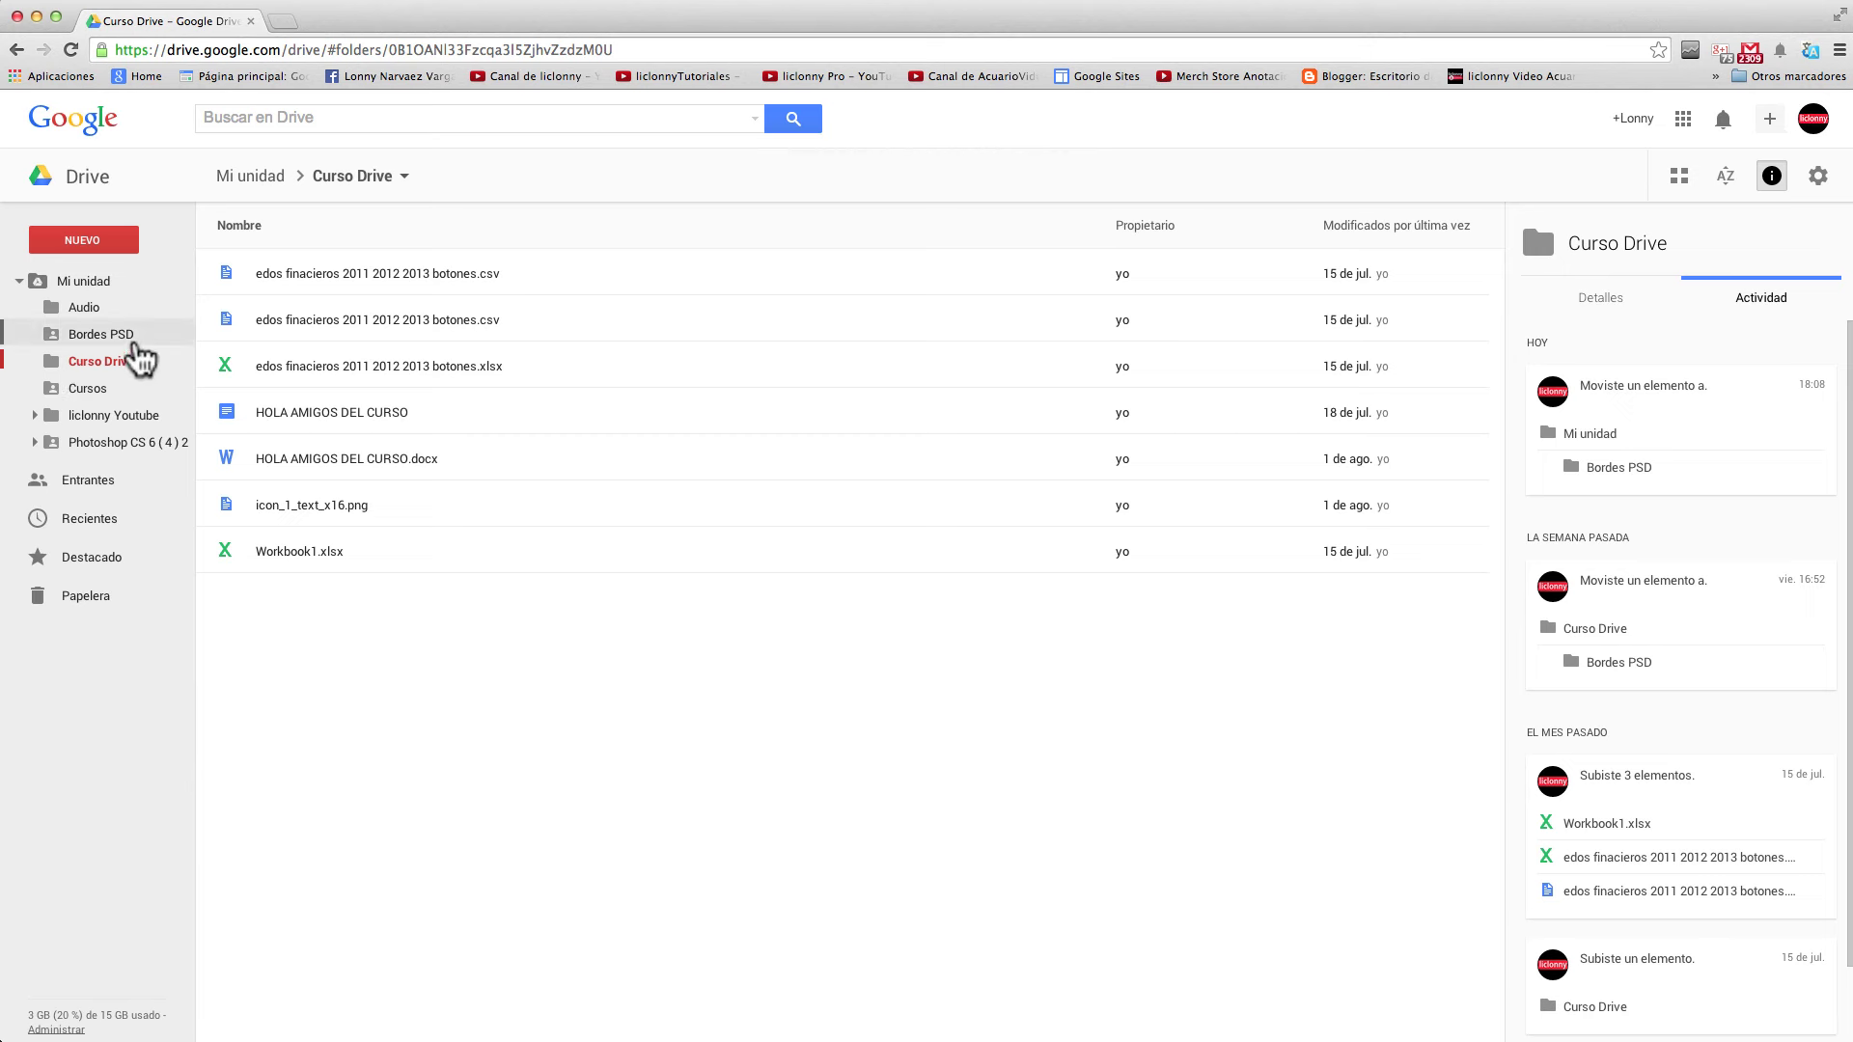
left_click(67, 280)
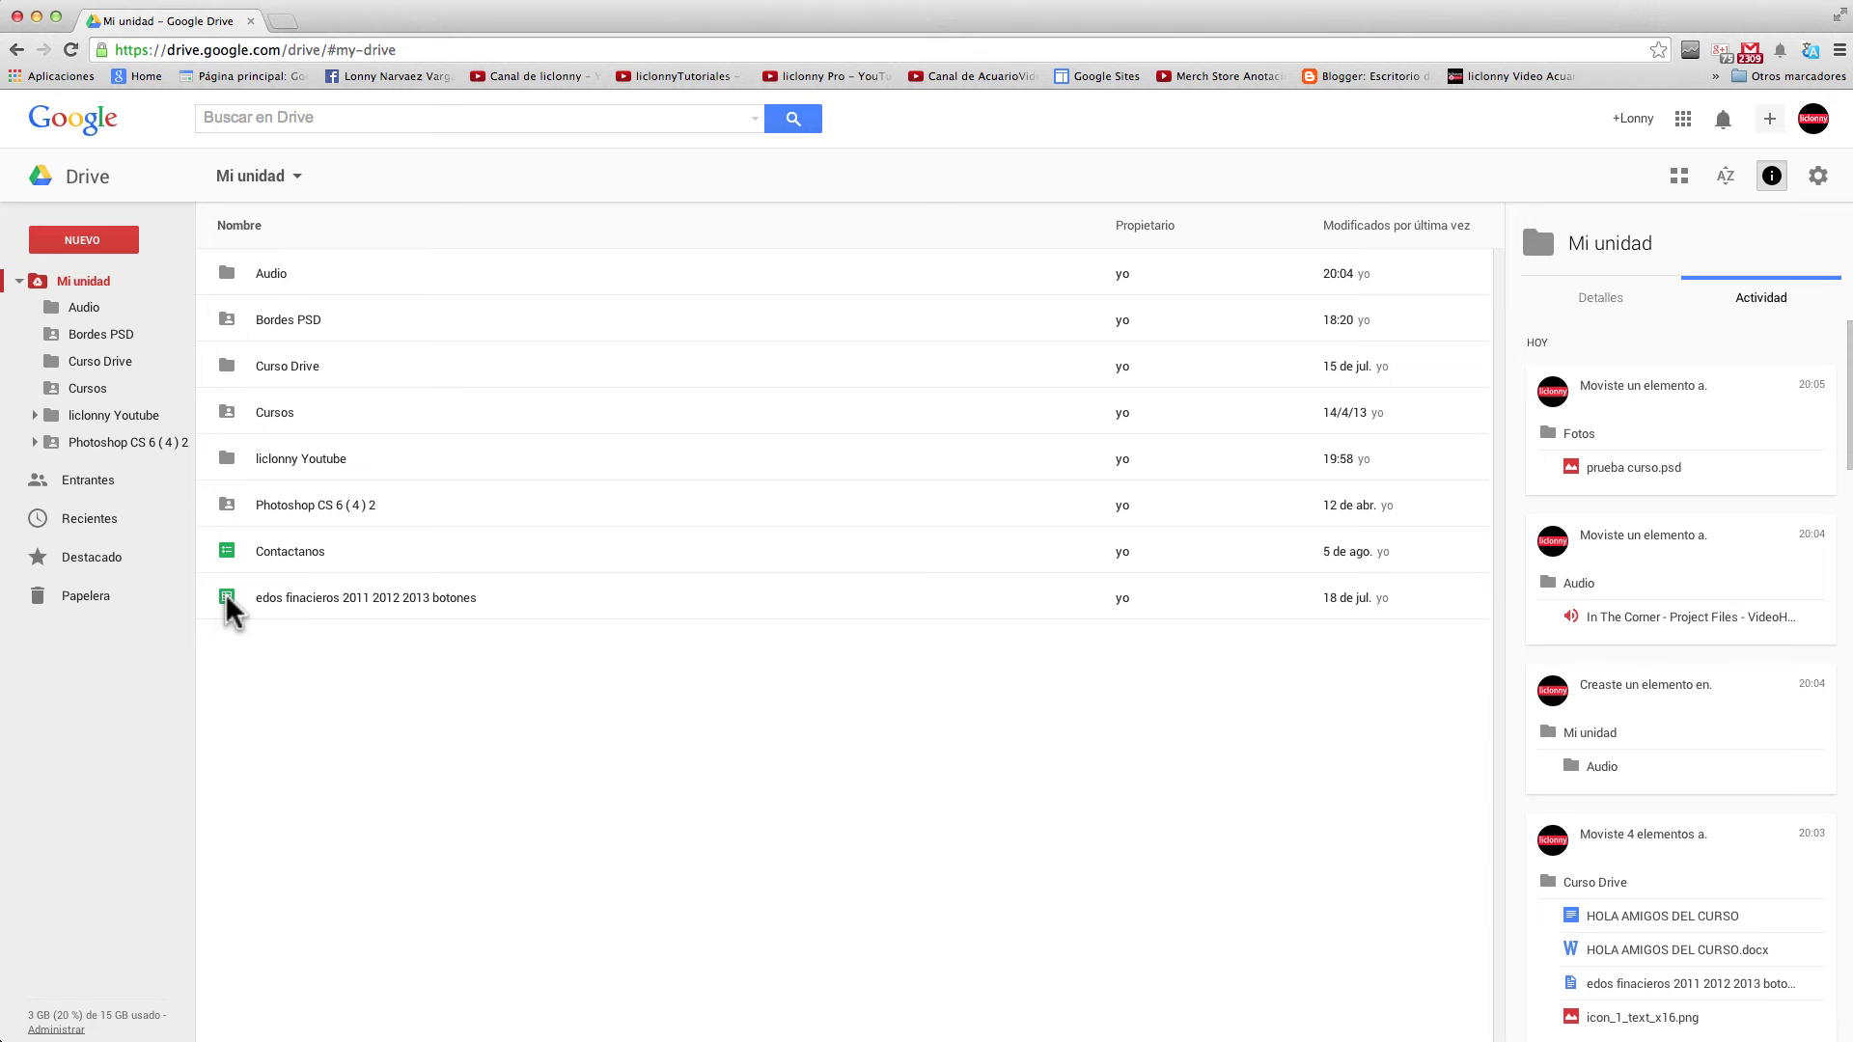
left_click_drag(225, 595, 106, 357)
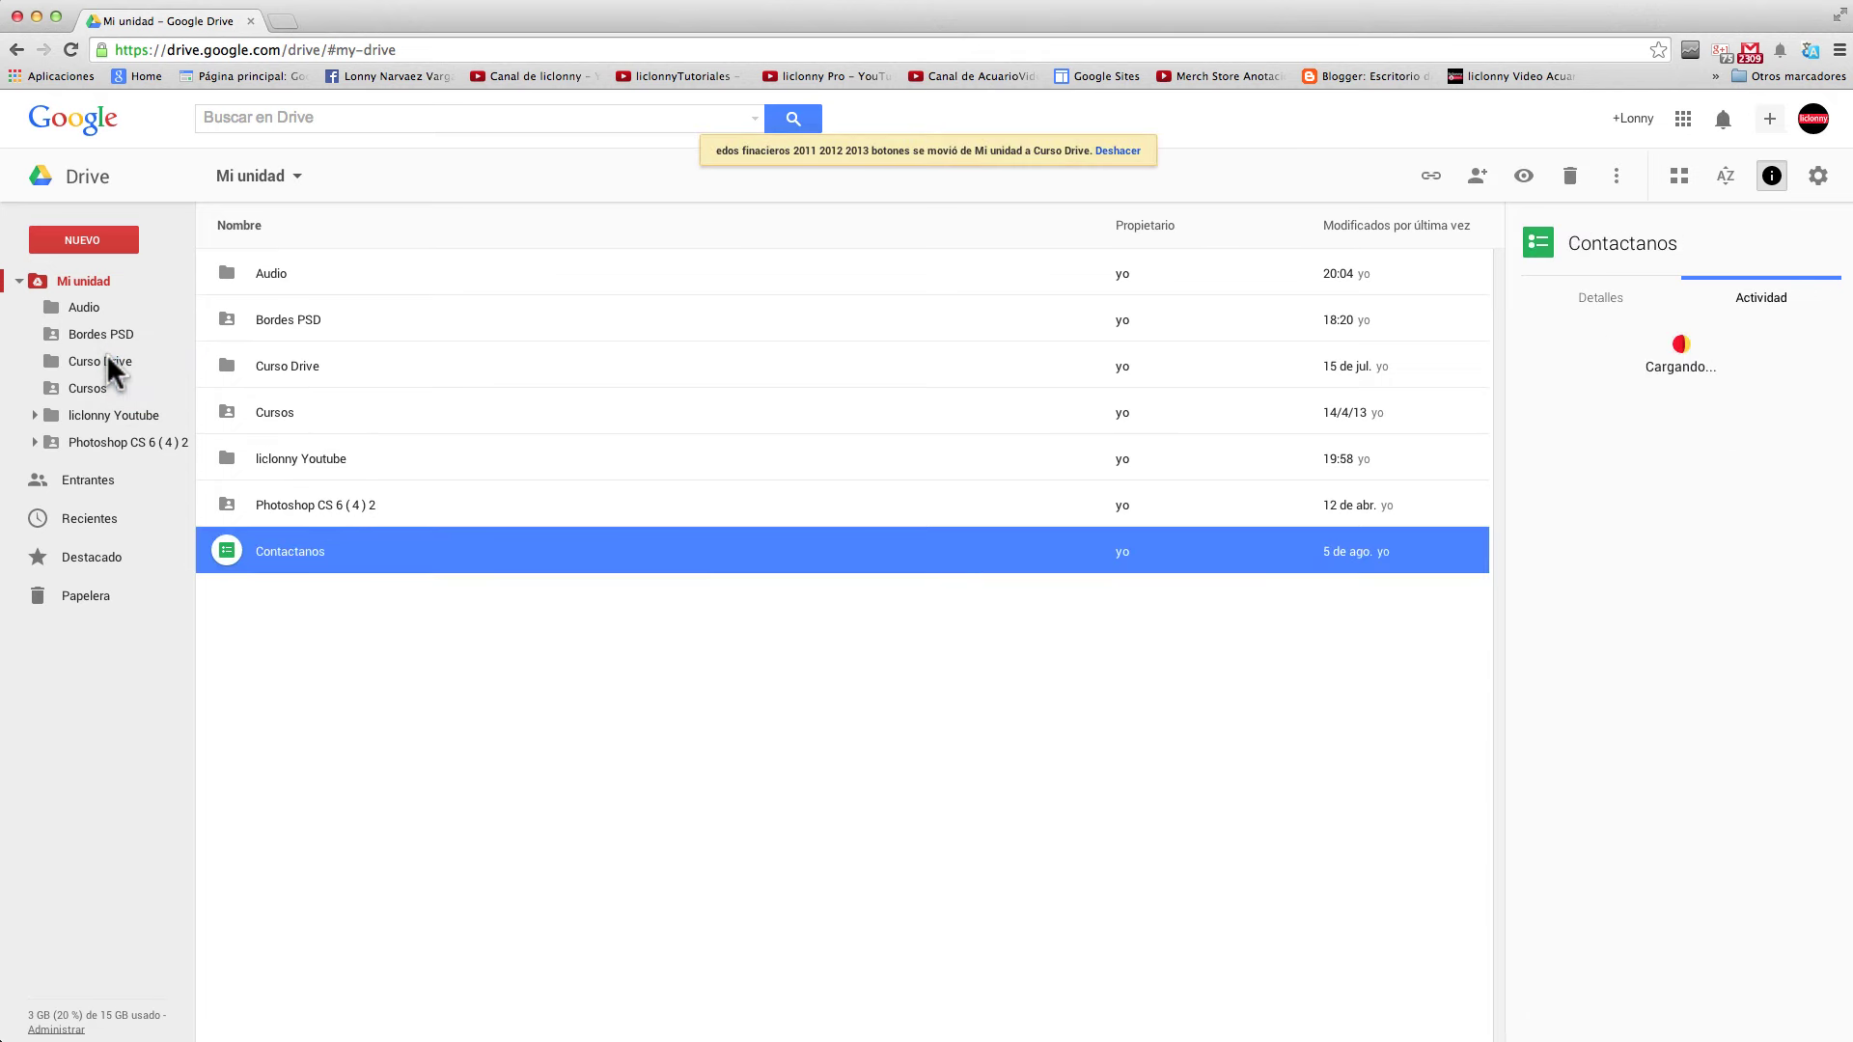
left_click(379, 711)
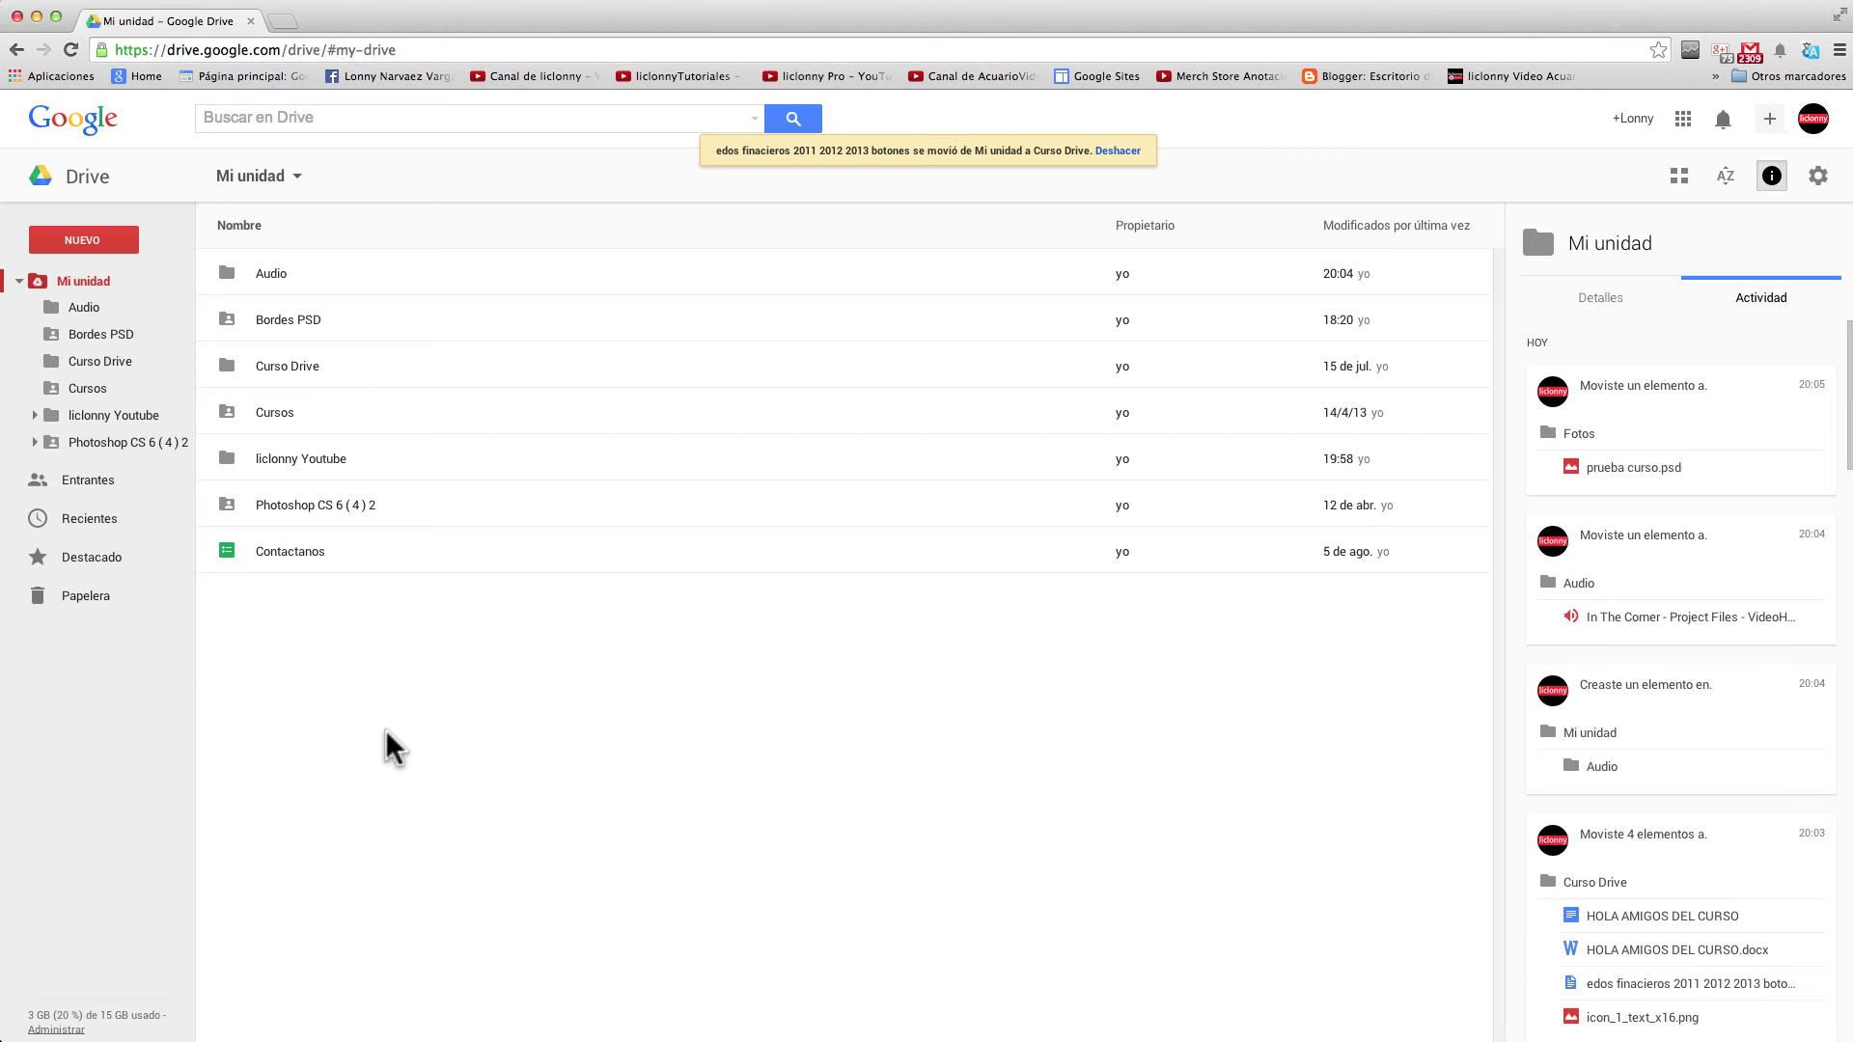
In grid view, browse the Audio, Bordes PSD, Curso Drive and Cursos folders
left_click(1680, 179)
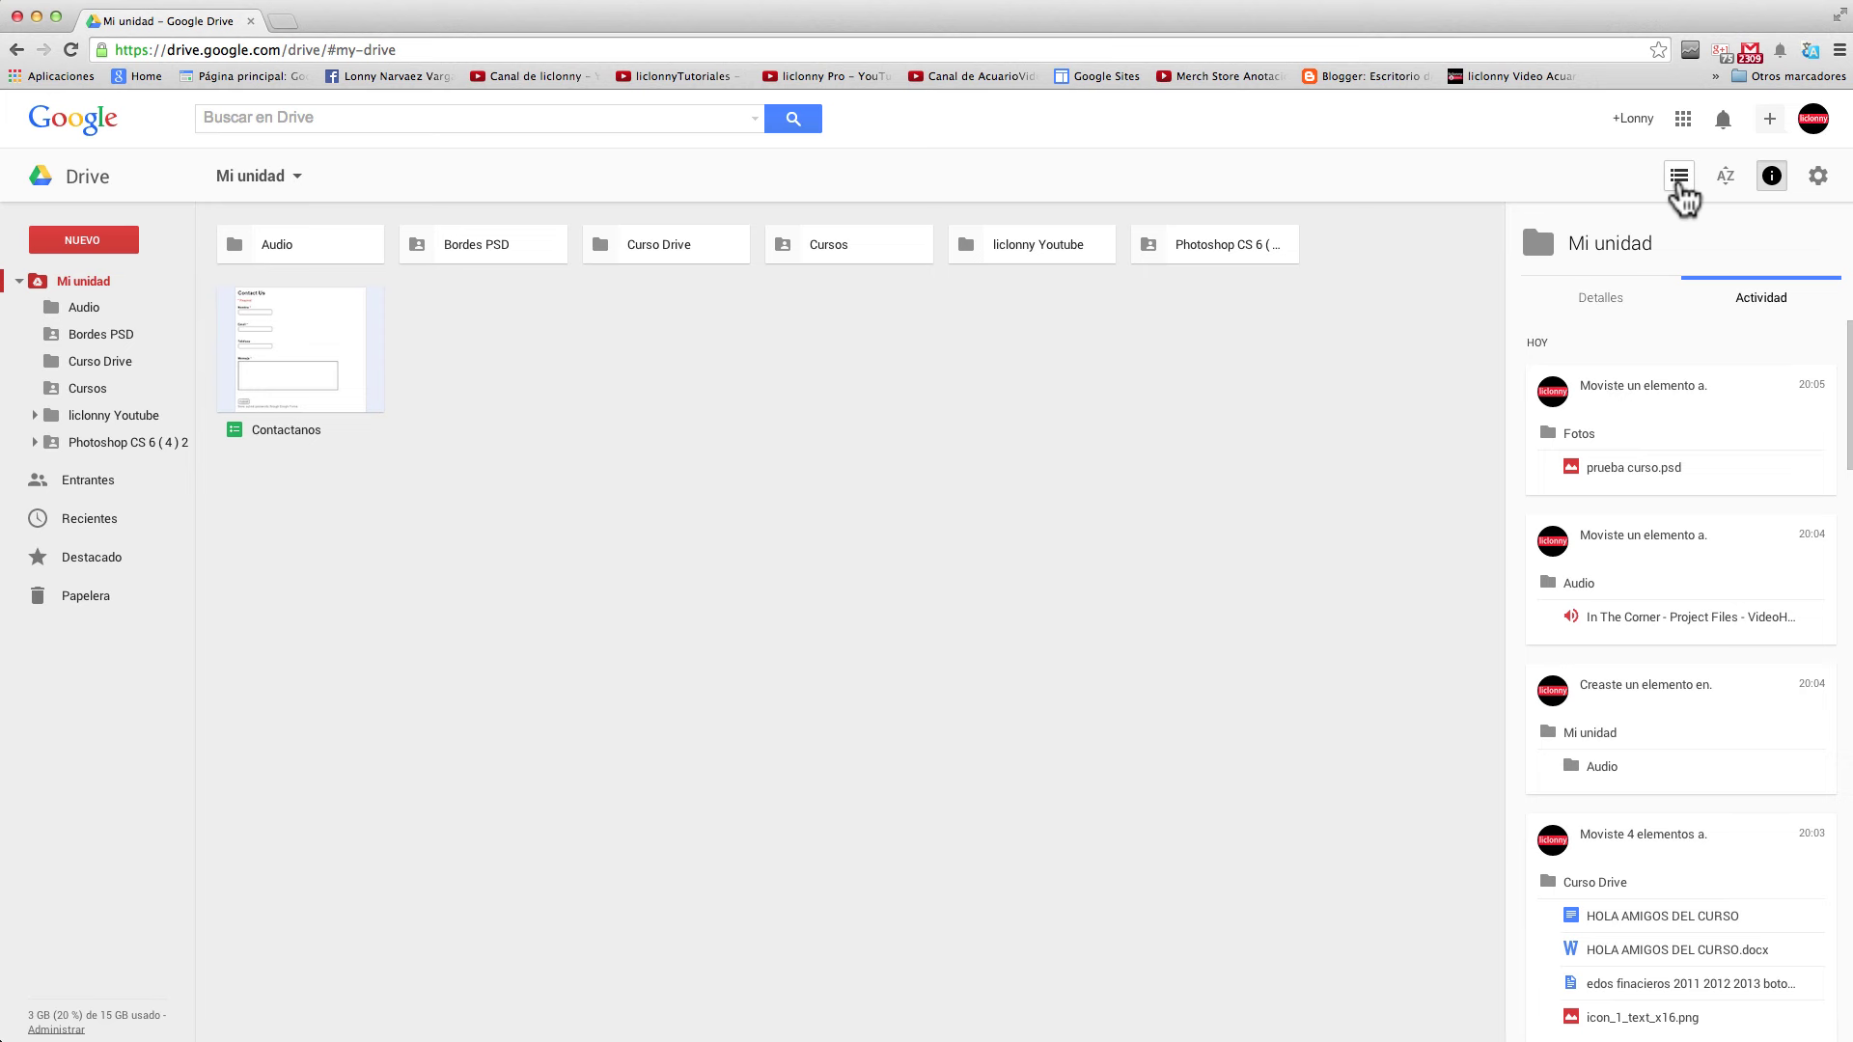
left_click(61, 296)
left_click(75, 325)
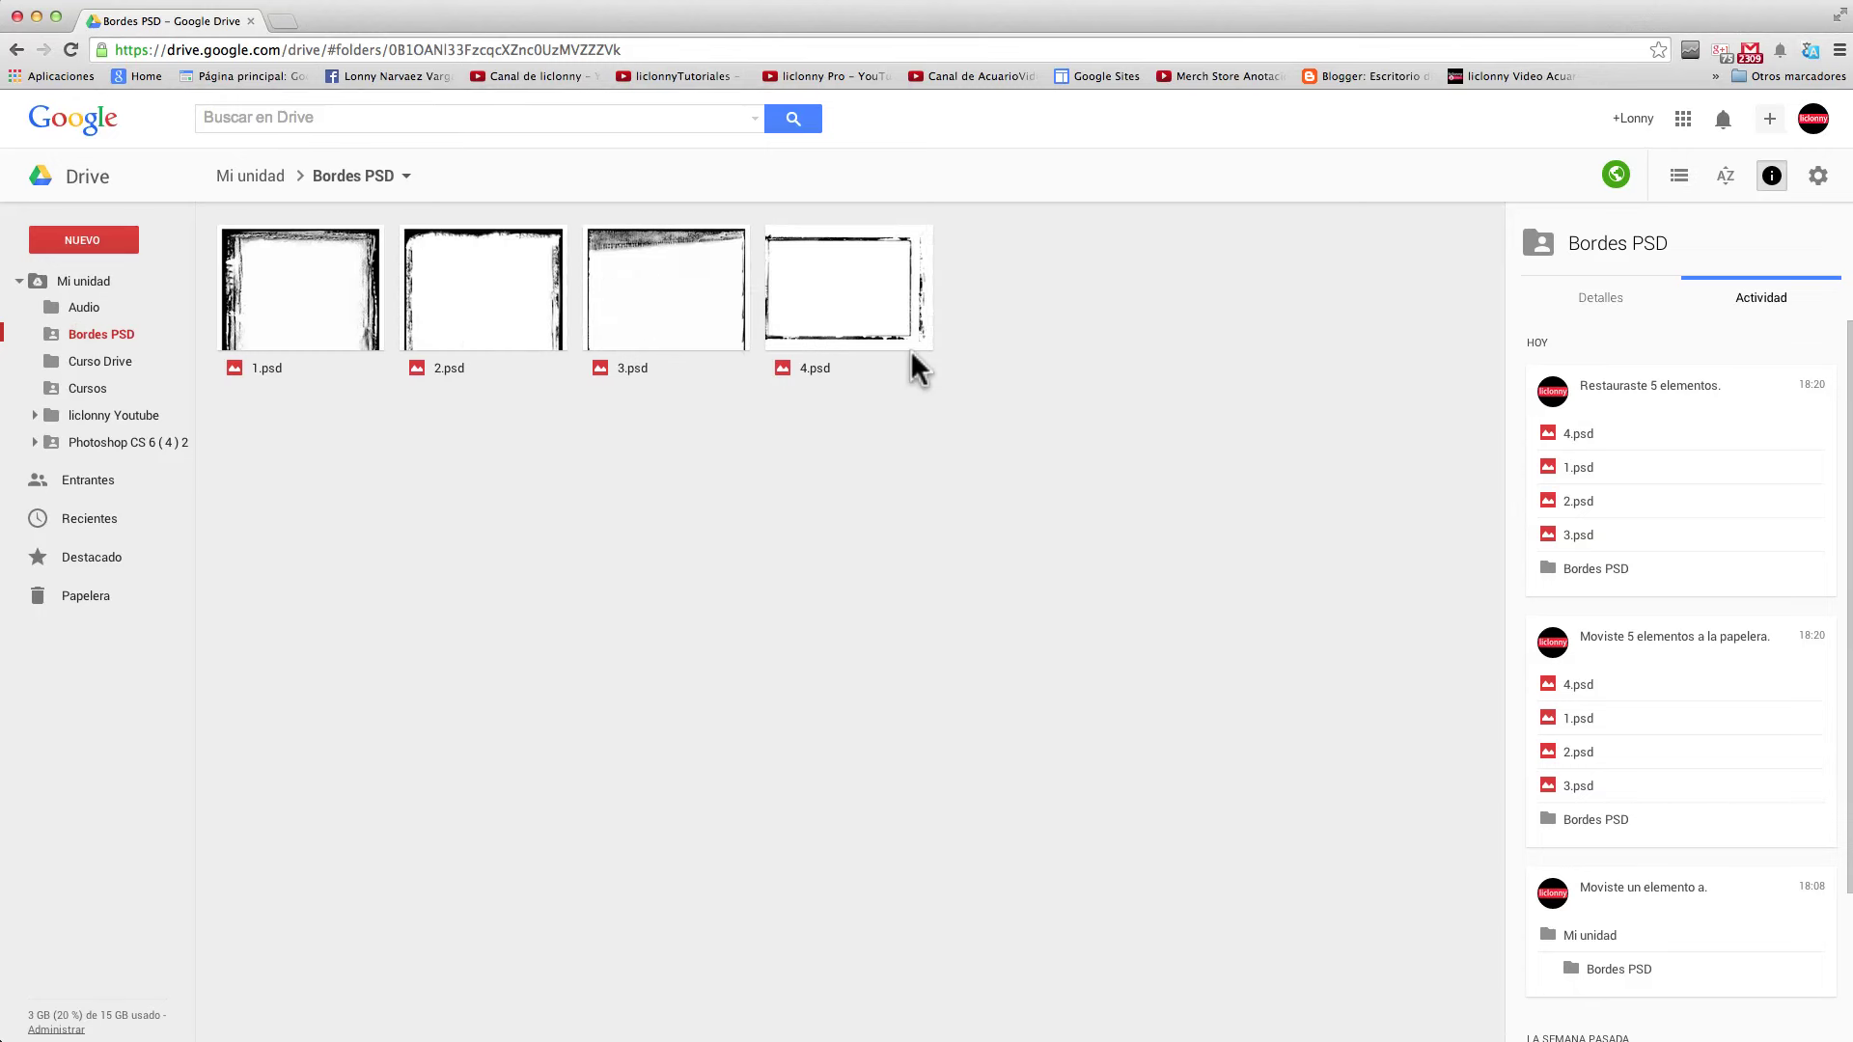
left_click(74, 364)
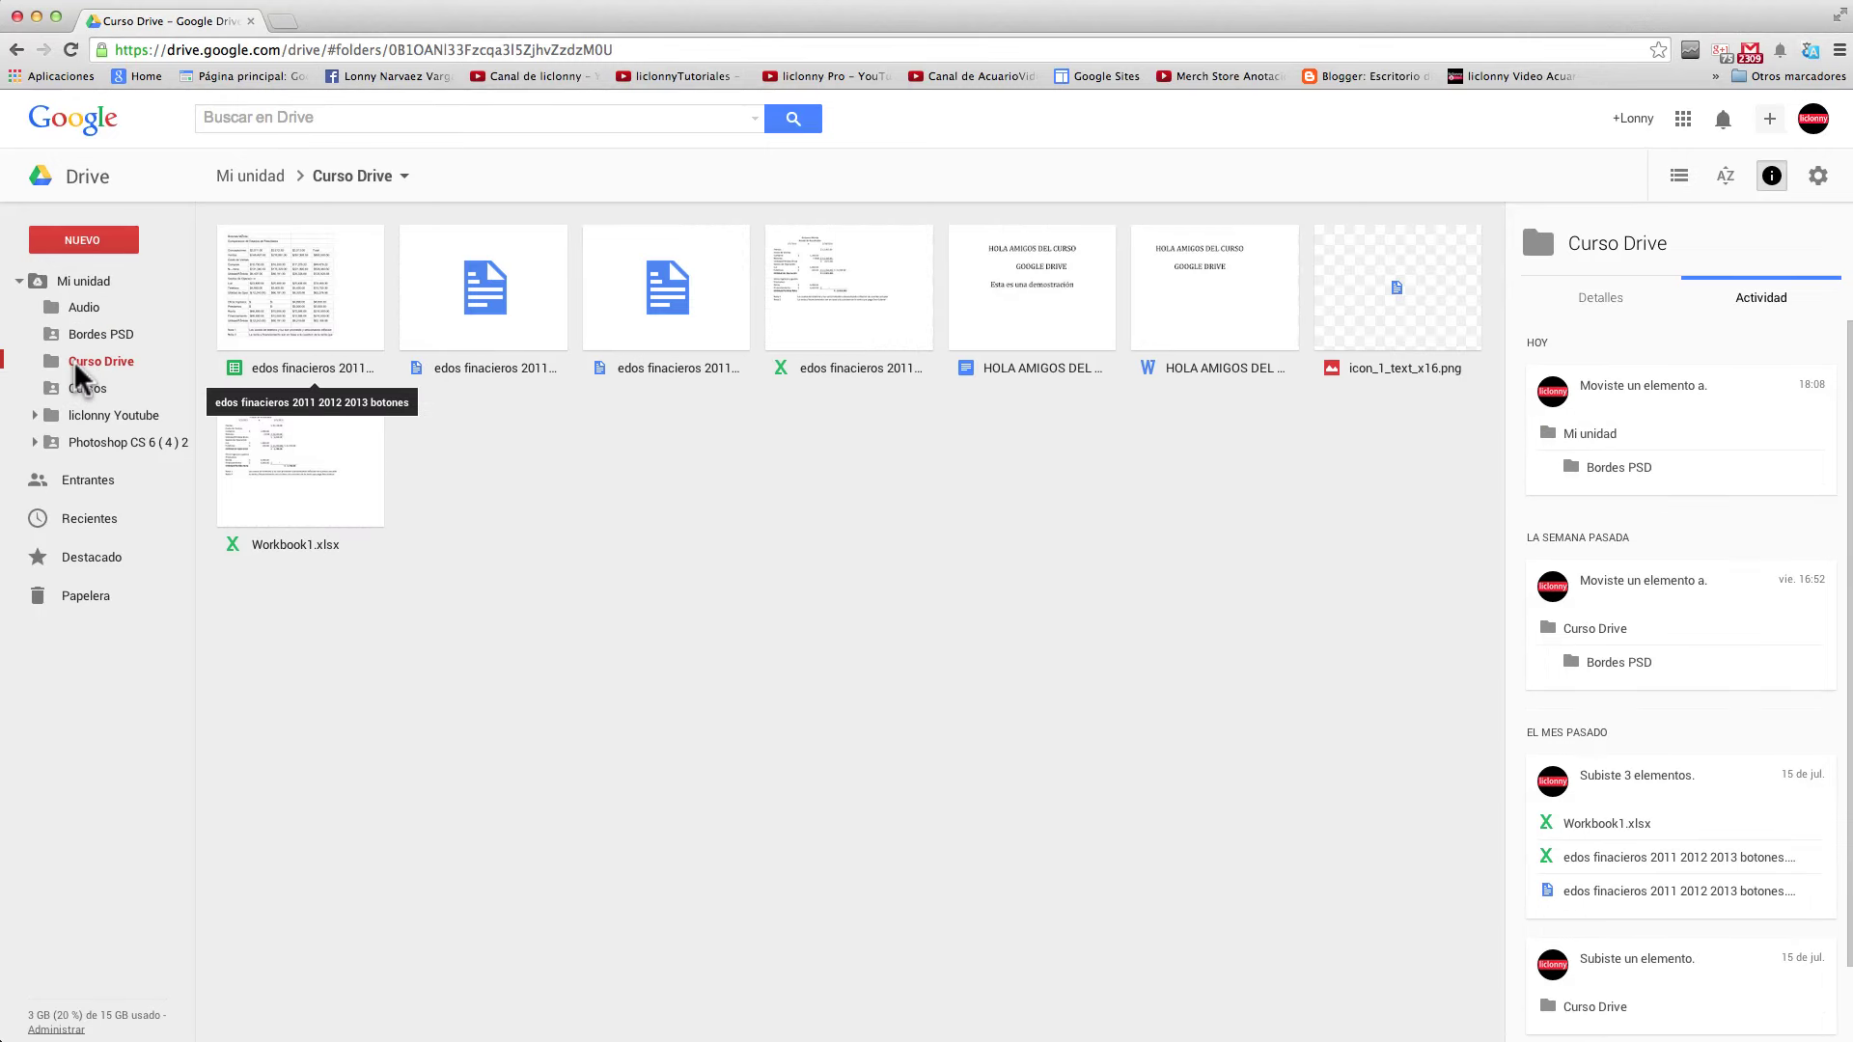
left_click(73, 386)
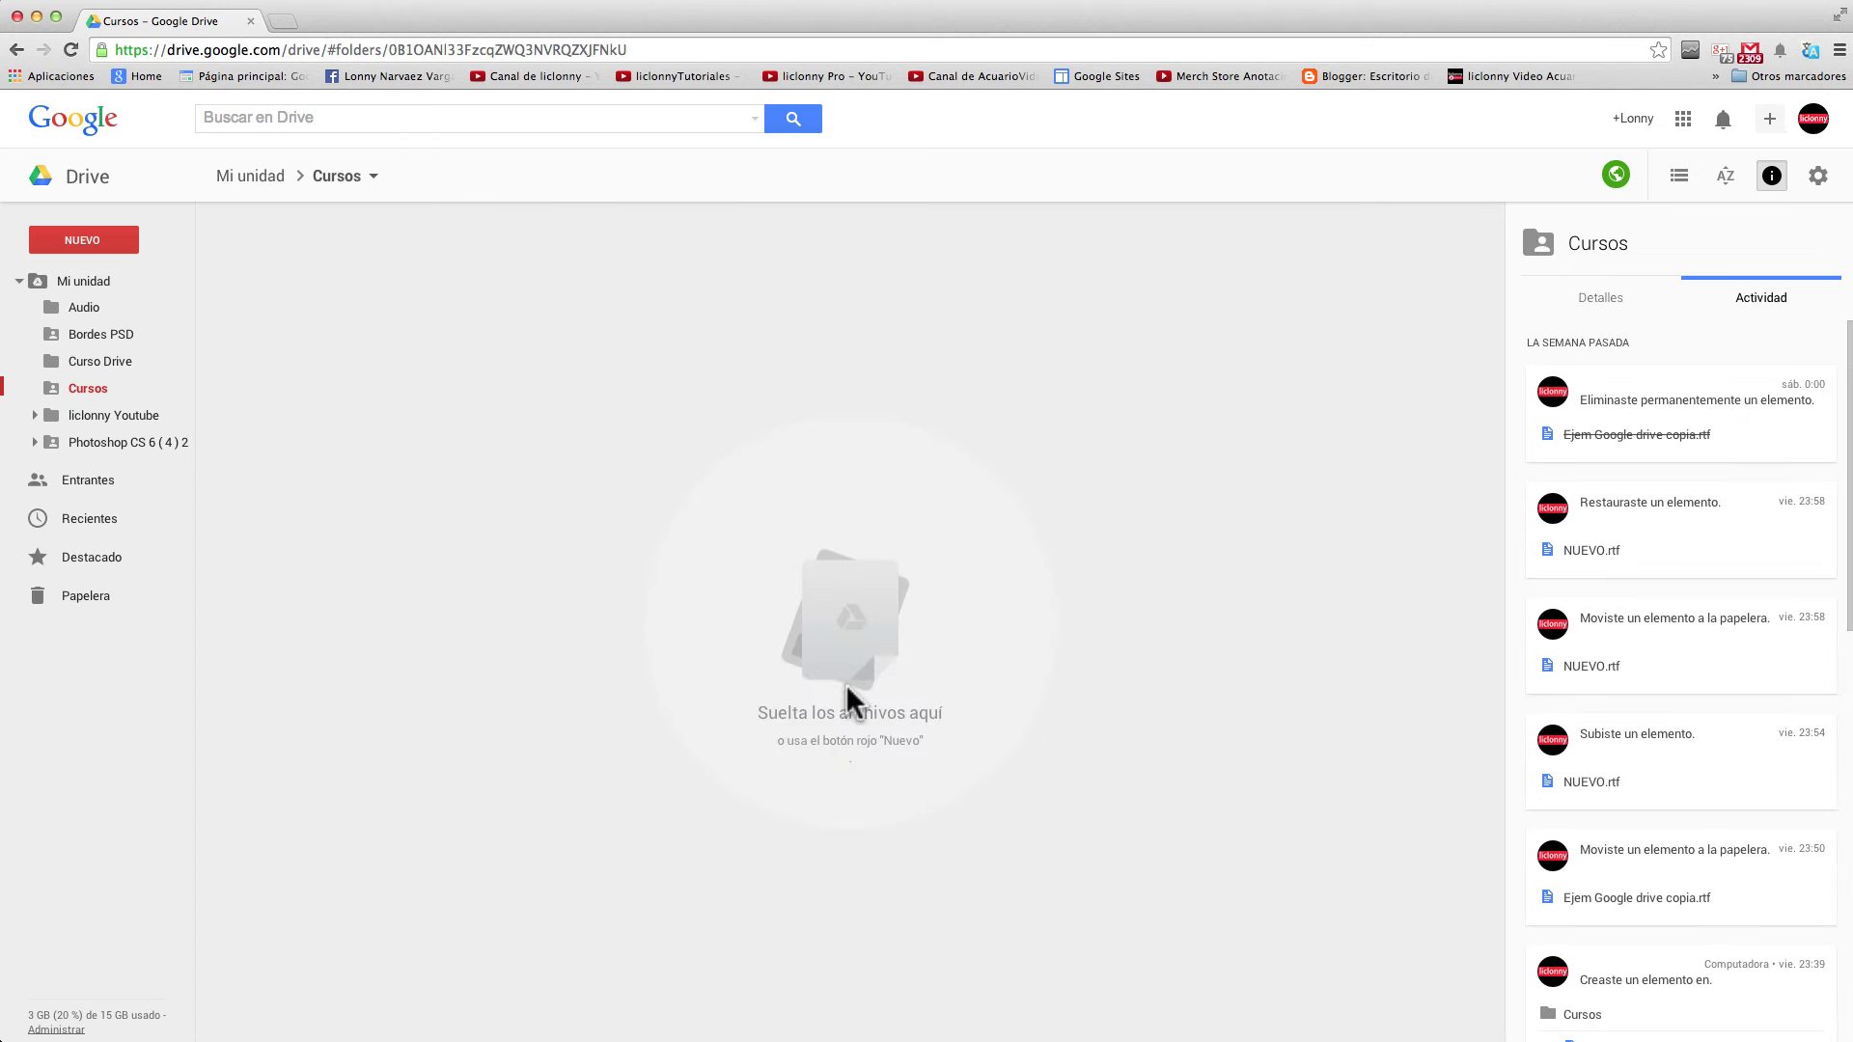
Go through liclonny Youtube's Fotos folder to Videos, shown as a detailed list
left_click(62, 417)
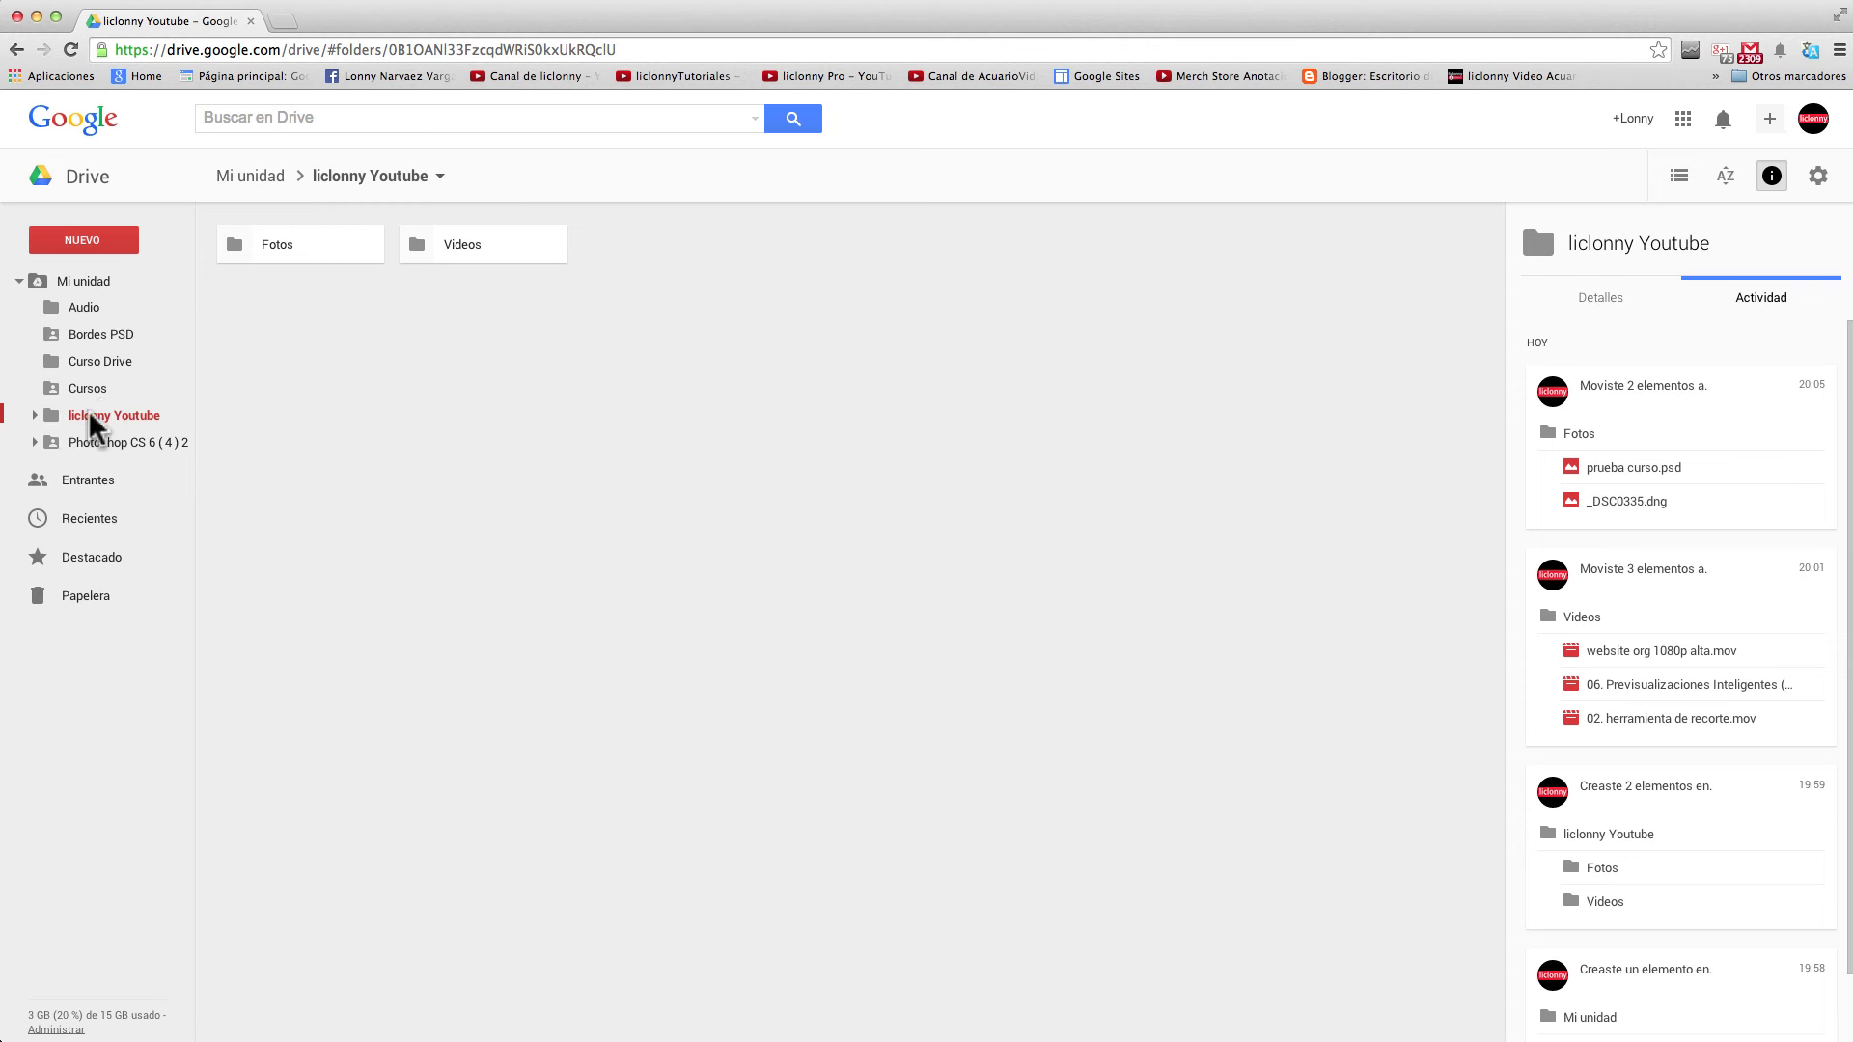
left_click(305, 247)
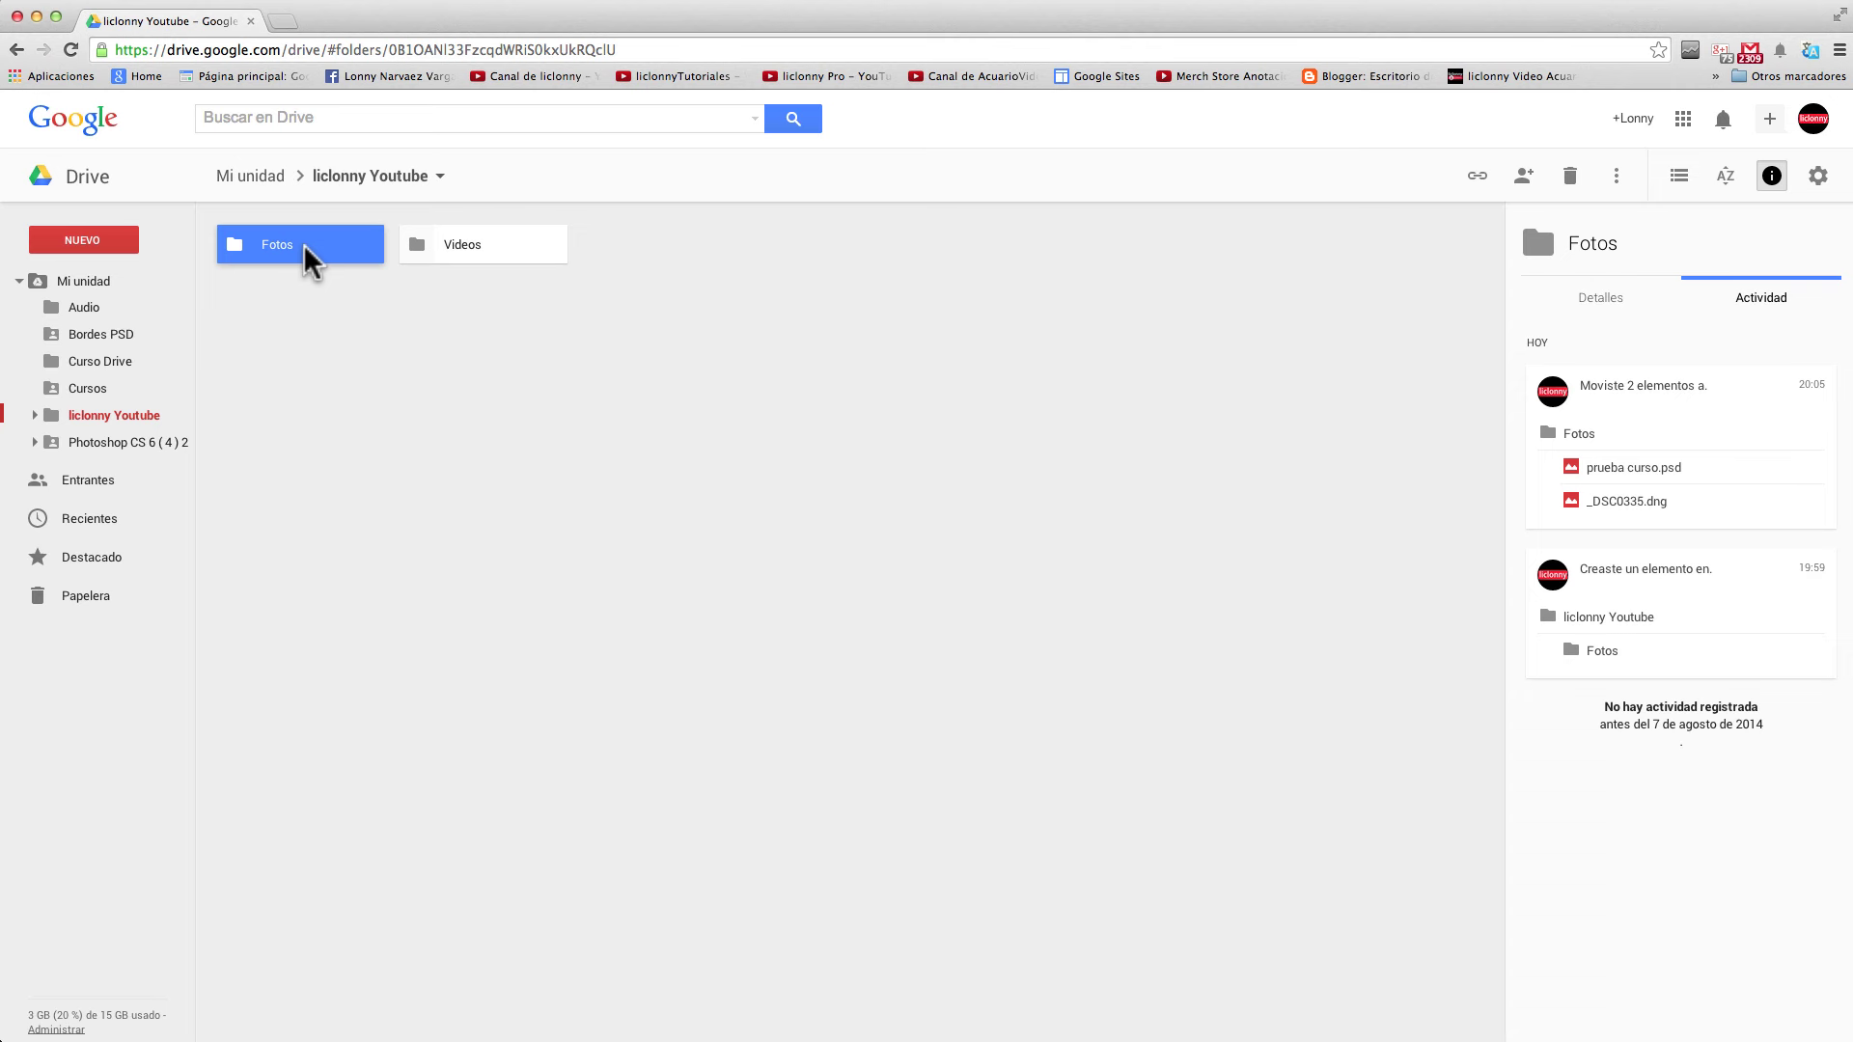
double_click(269, 245)
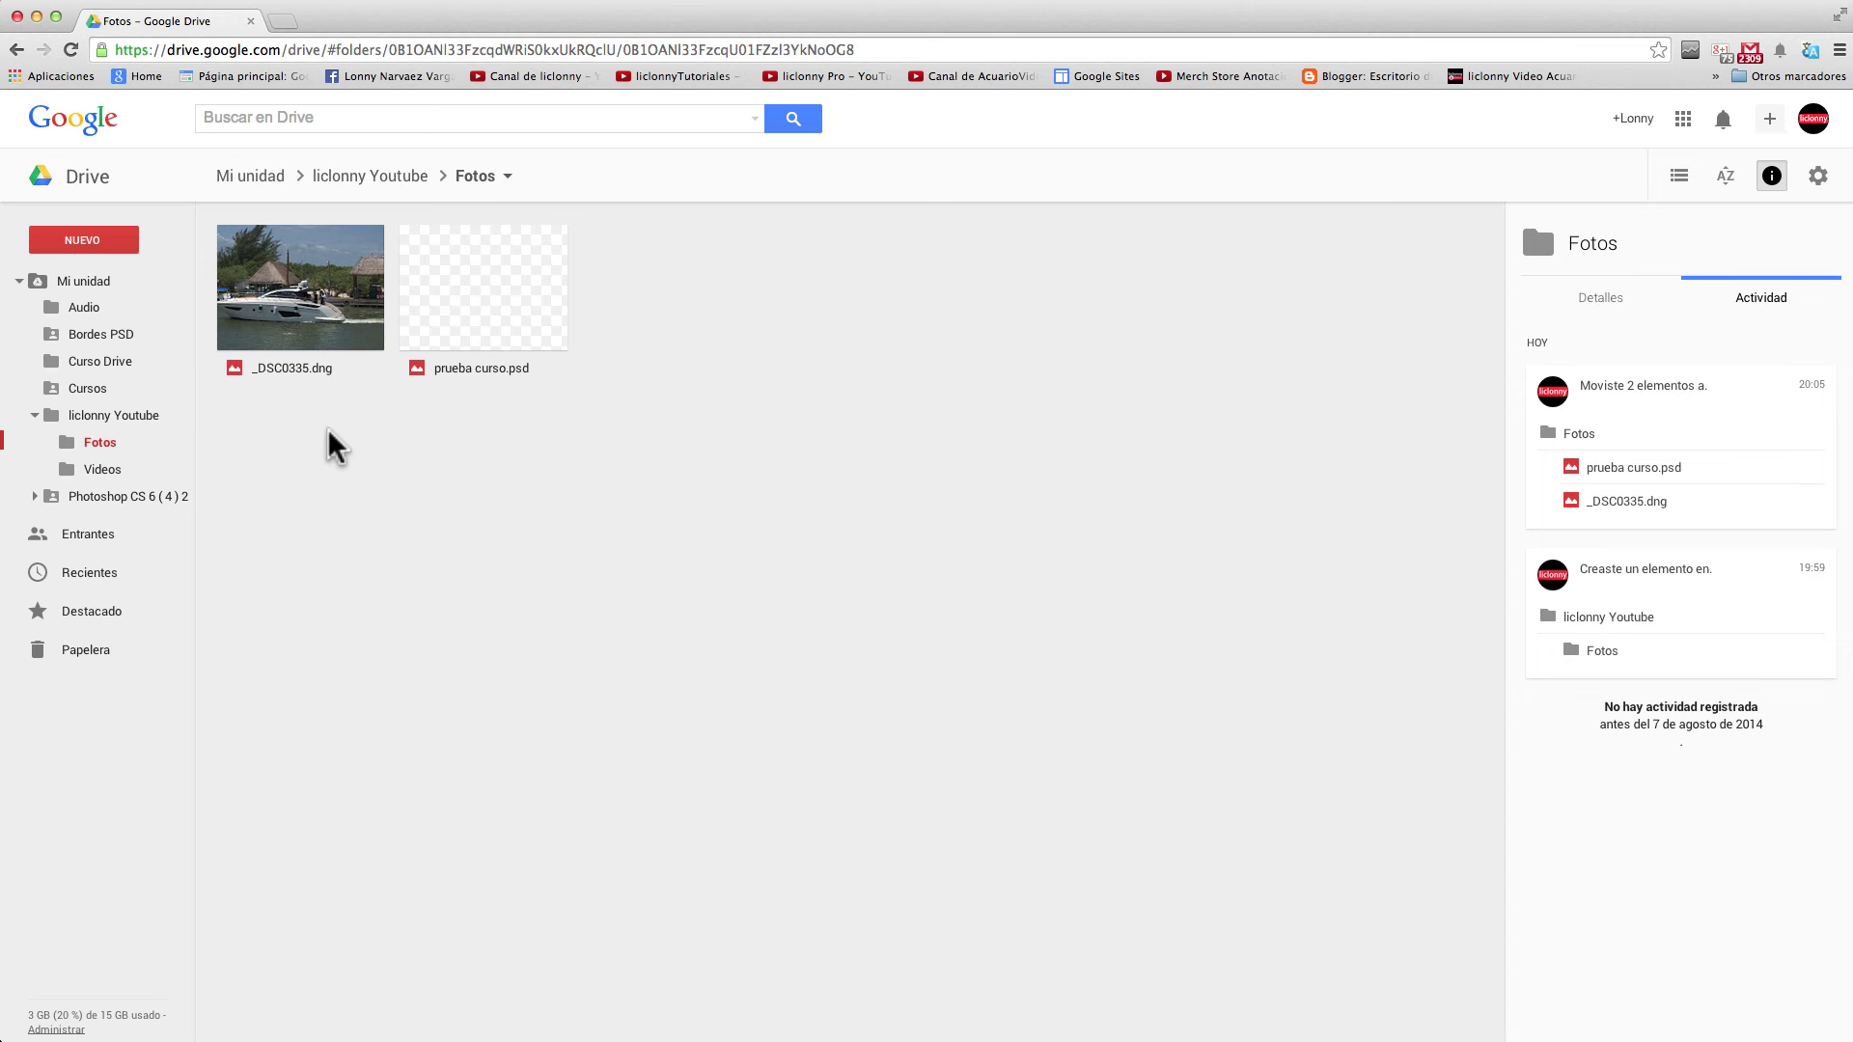
left_click(85, 466)
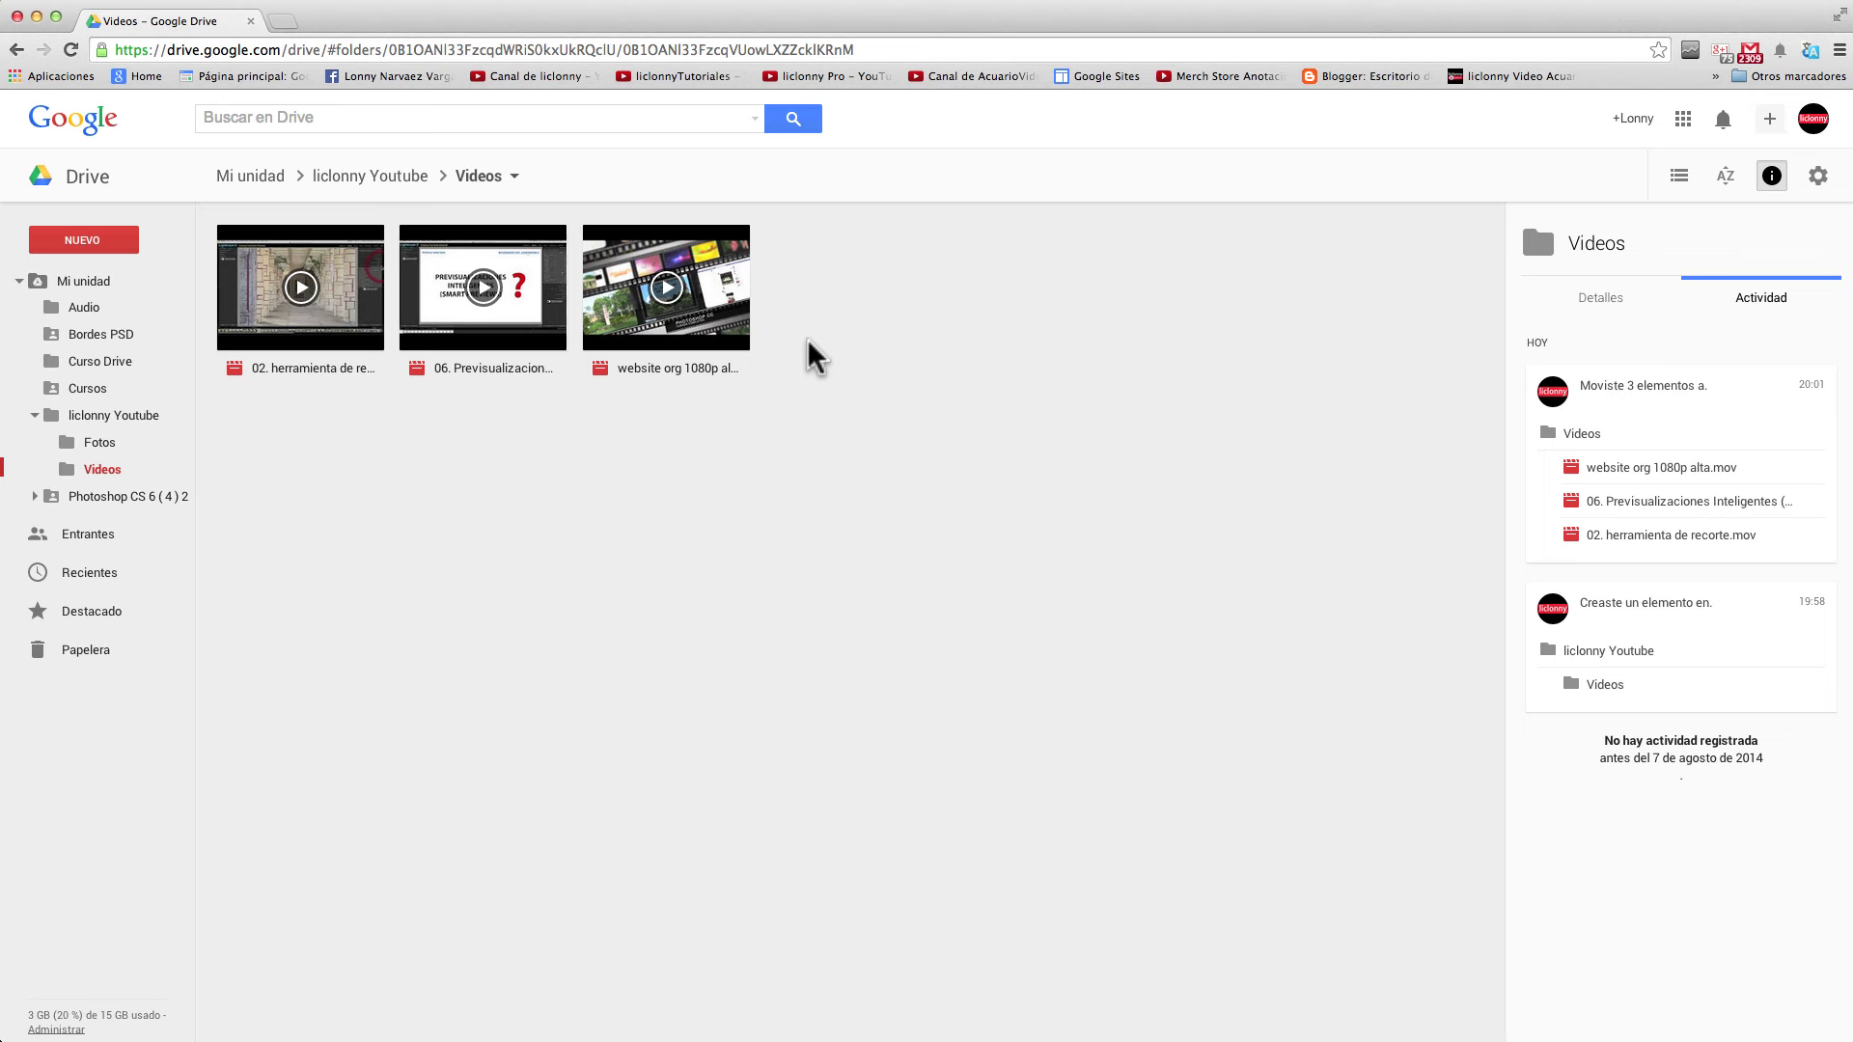
left_click(1680, 176)
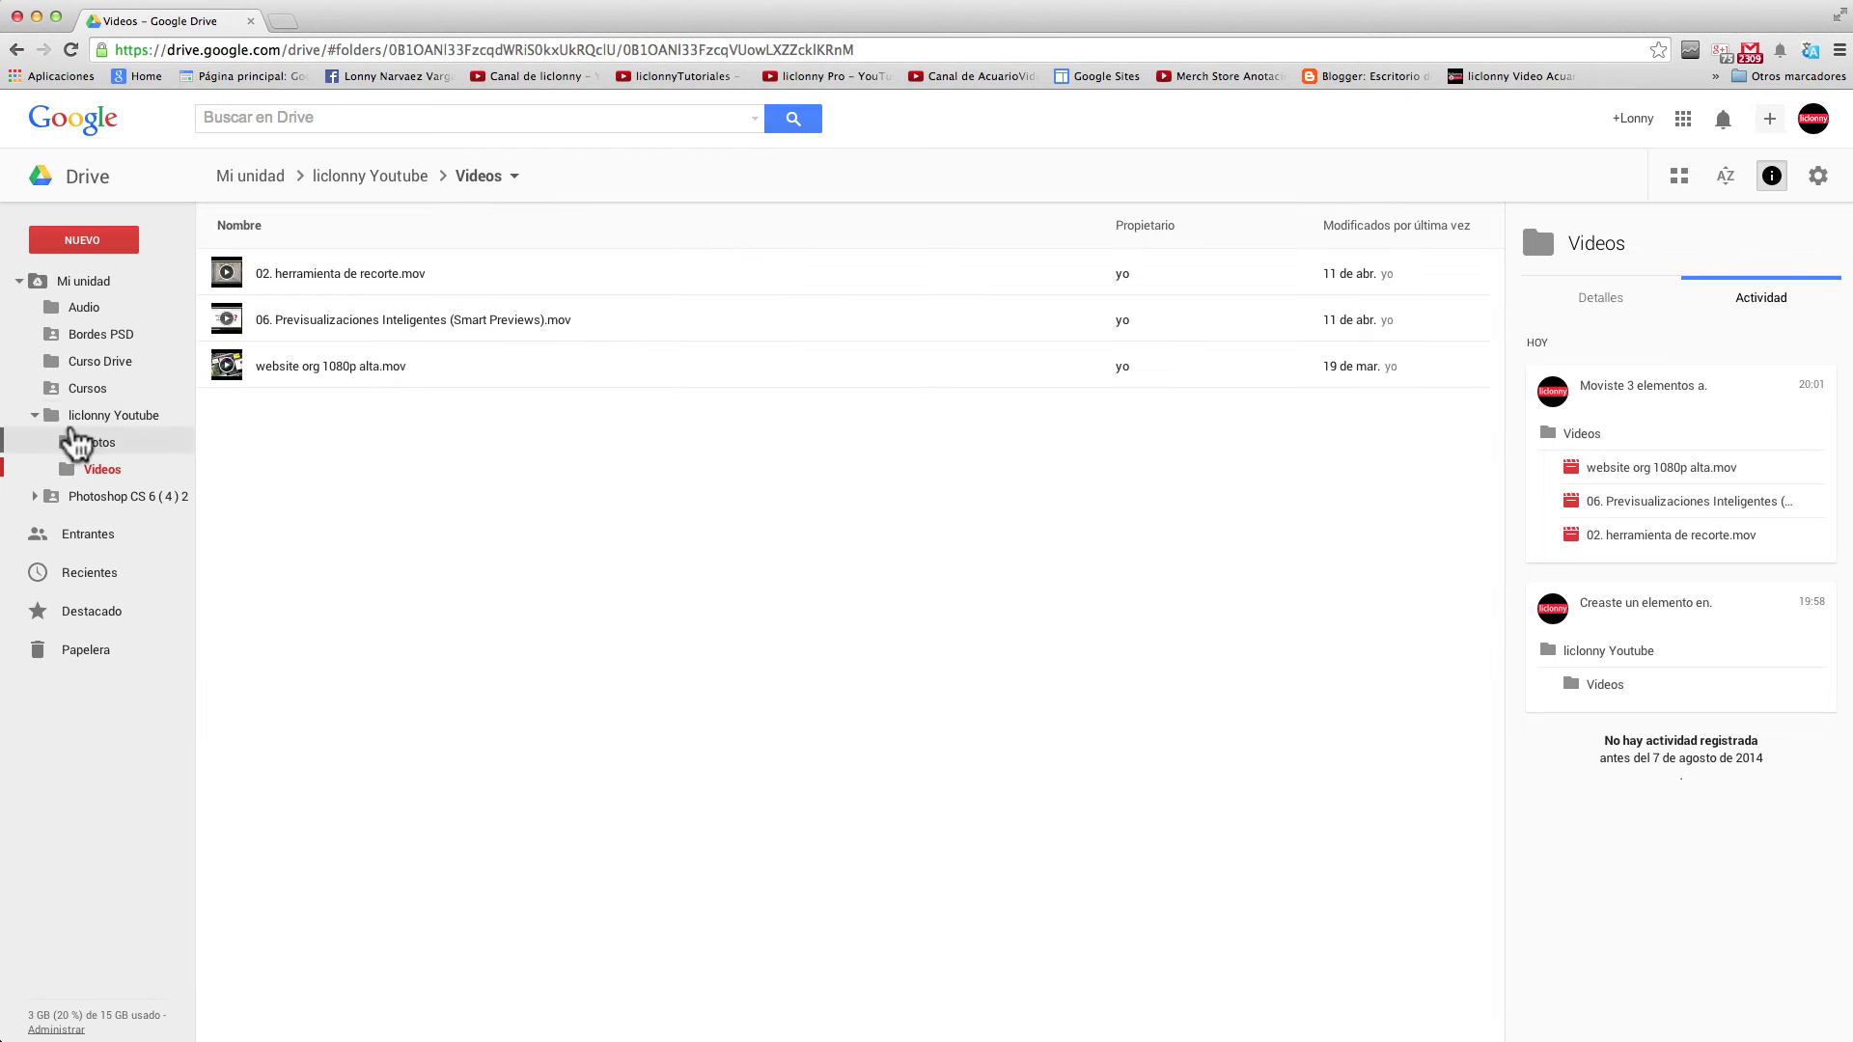
Collapse liclonny Youtube and view Photoshop CS 6 ( 4 ) 2 as thumbnails
left_click(36, 415)
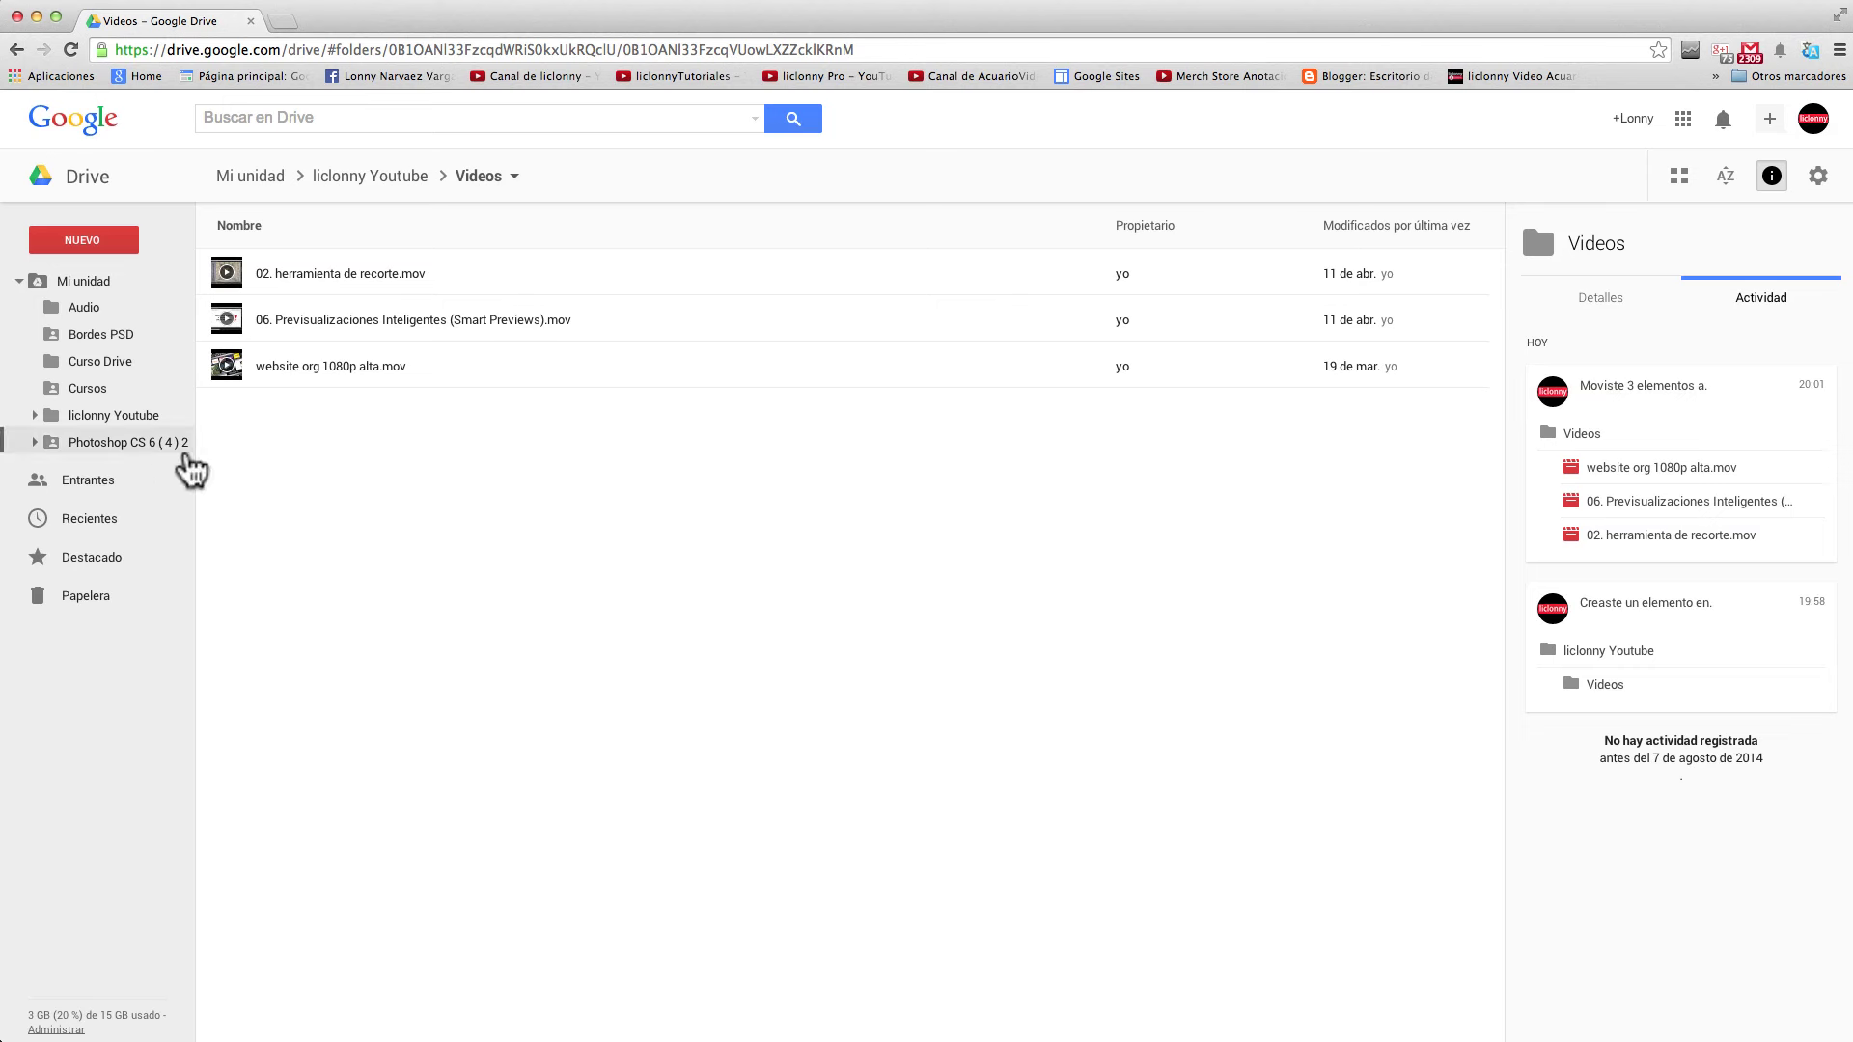
left_click(46, 444)
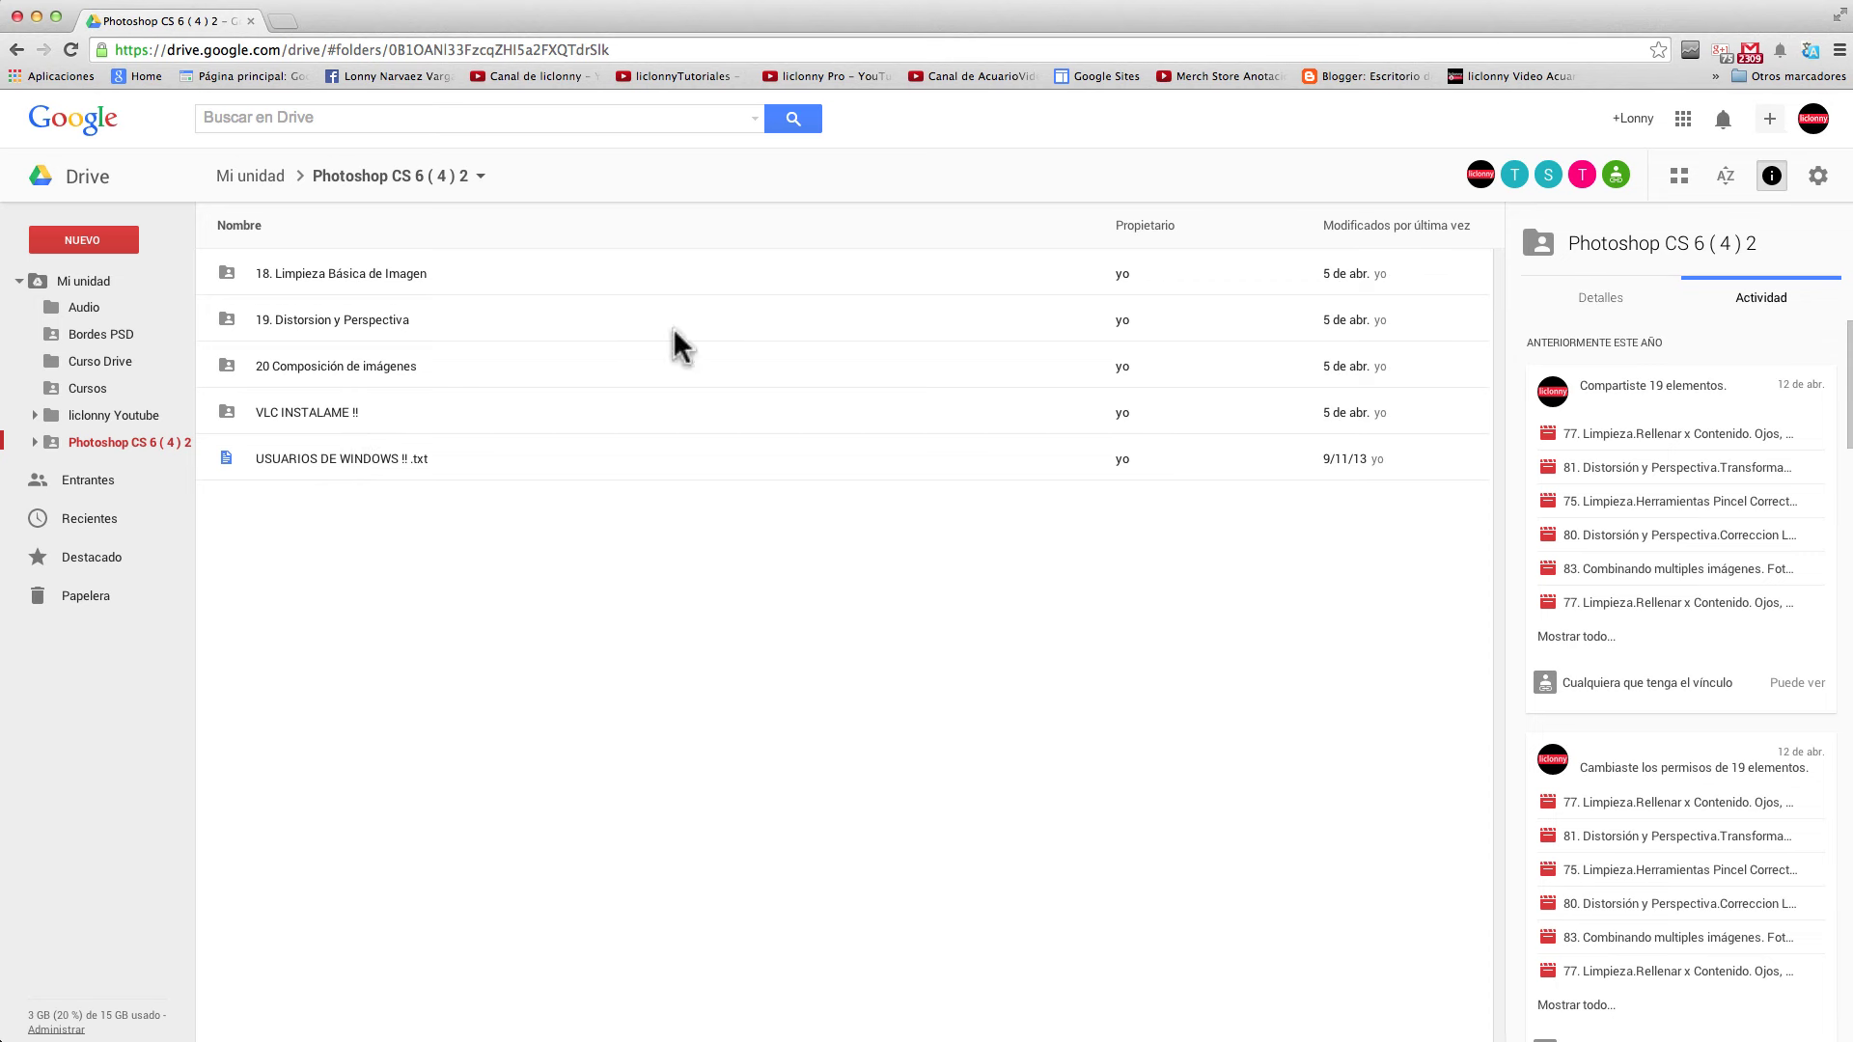
left_click(1680, 183)
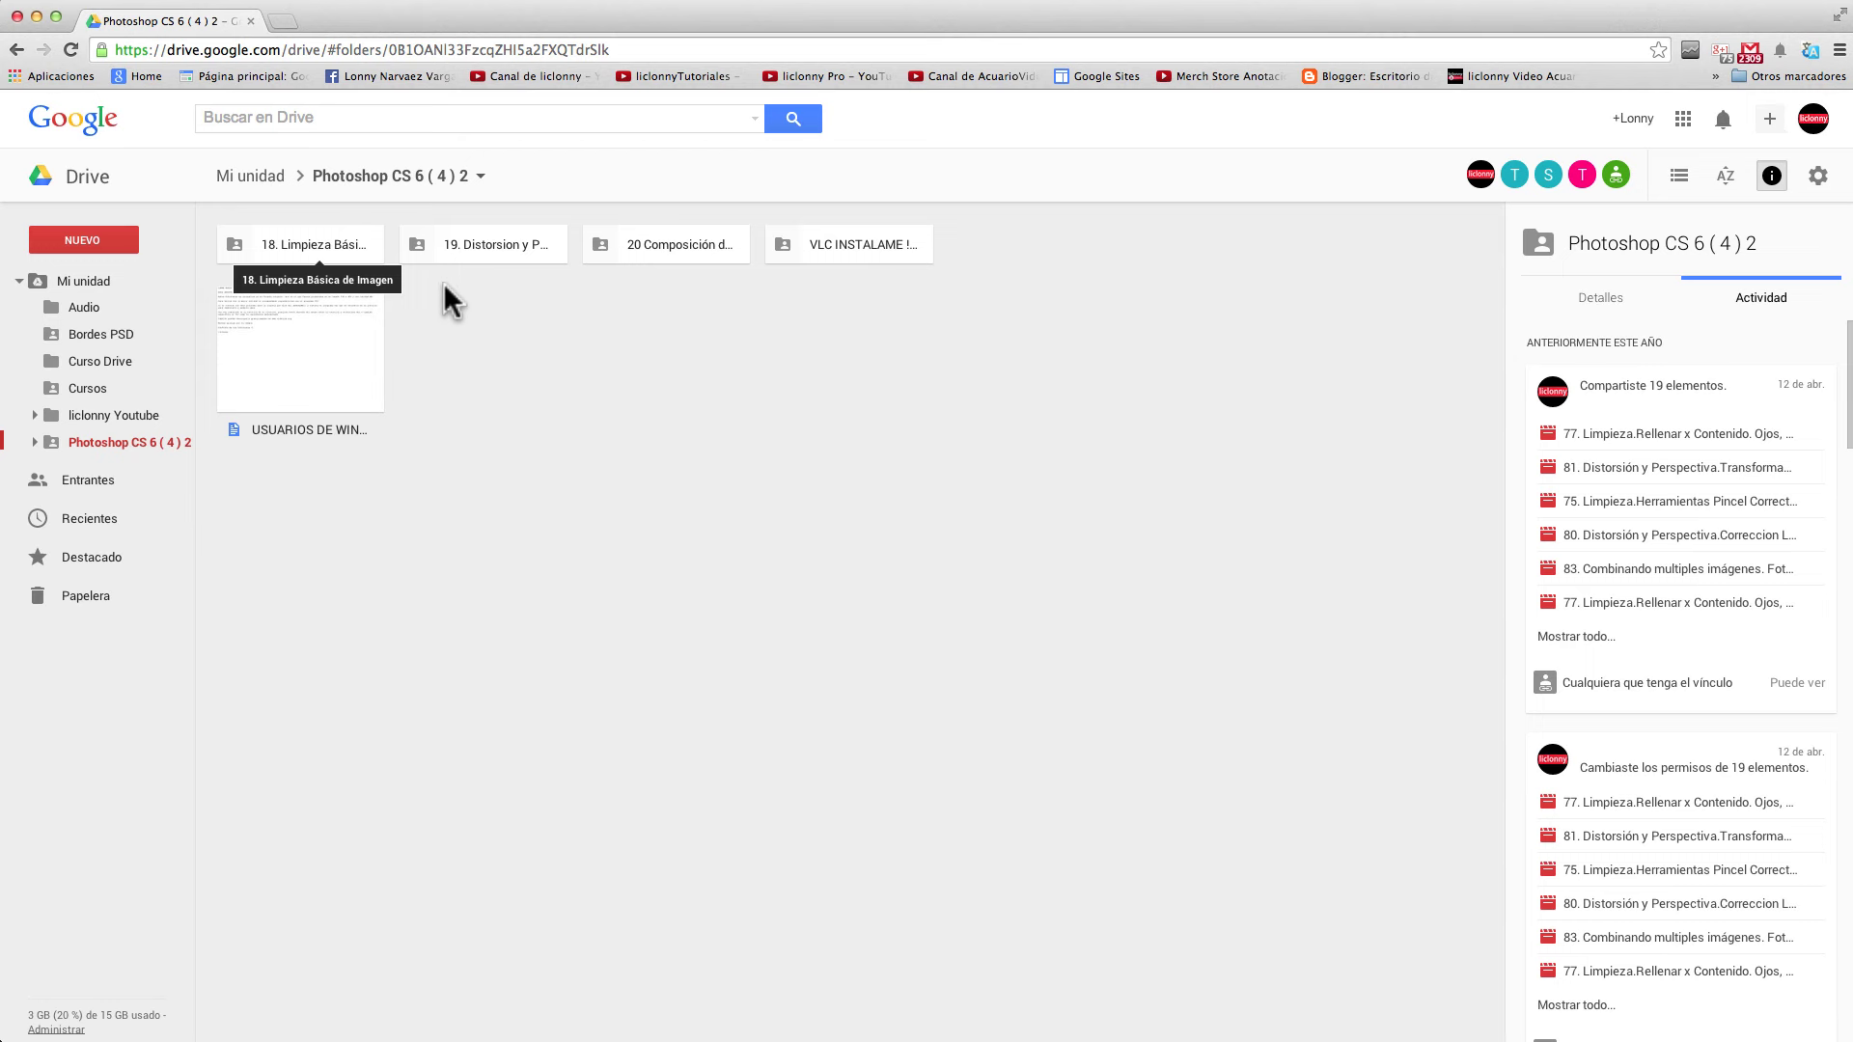
Check activity of 19, 20 and VLC INSTALAME !!, then open 19. Distorsion y Perspectiva
left_click(485, 248)
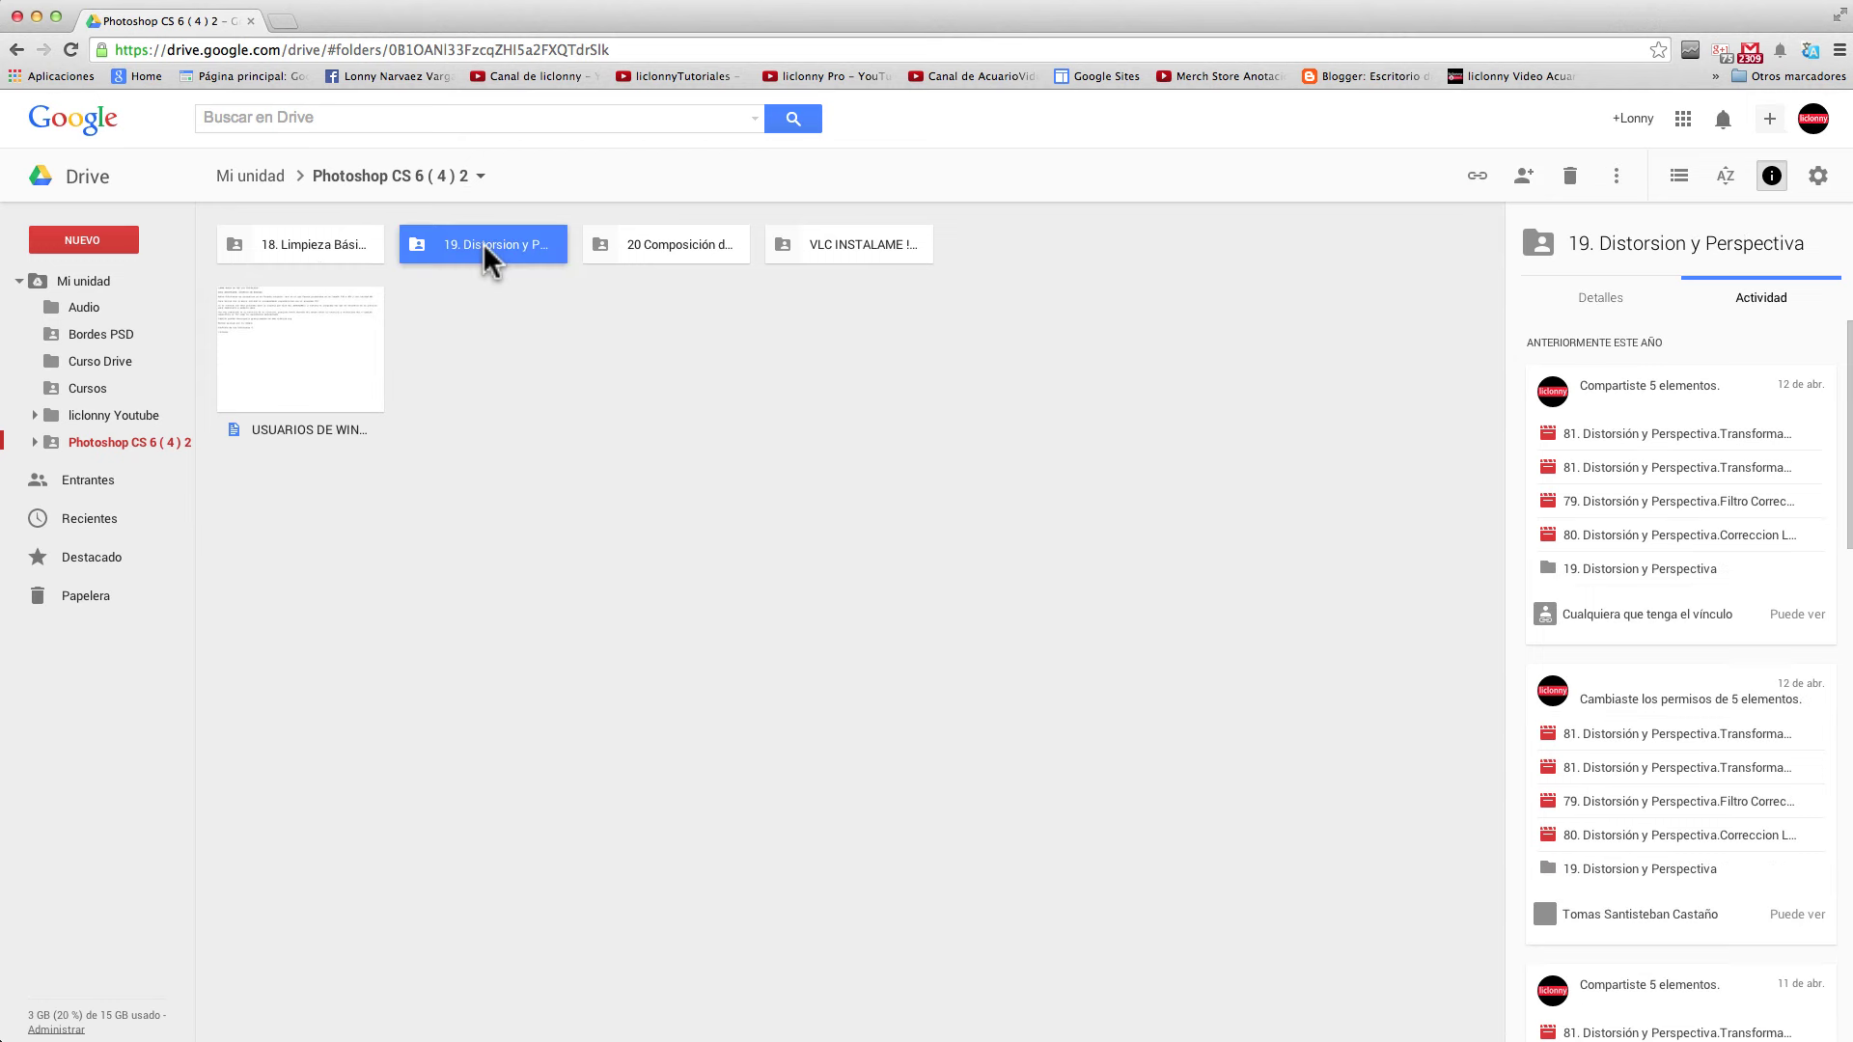
left_click(648, 248)
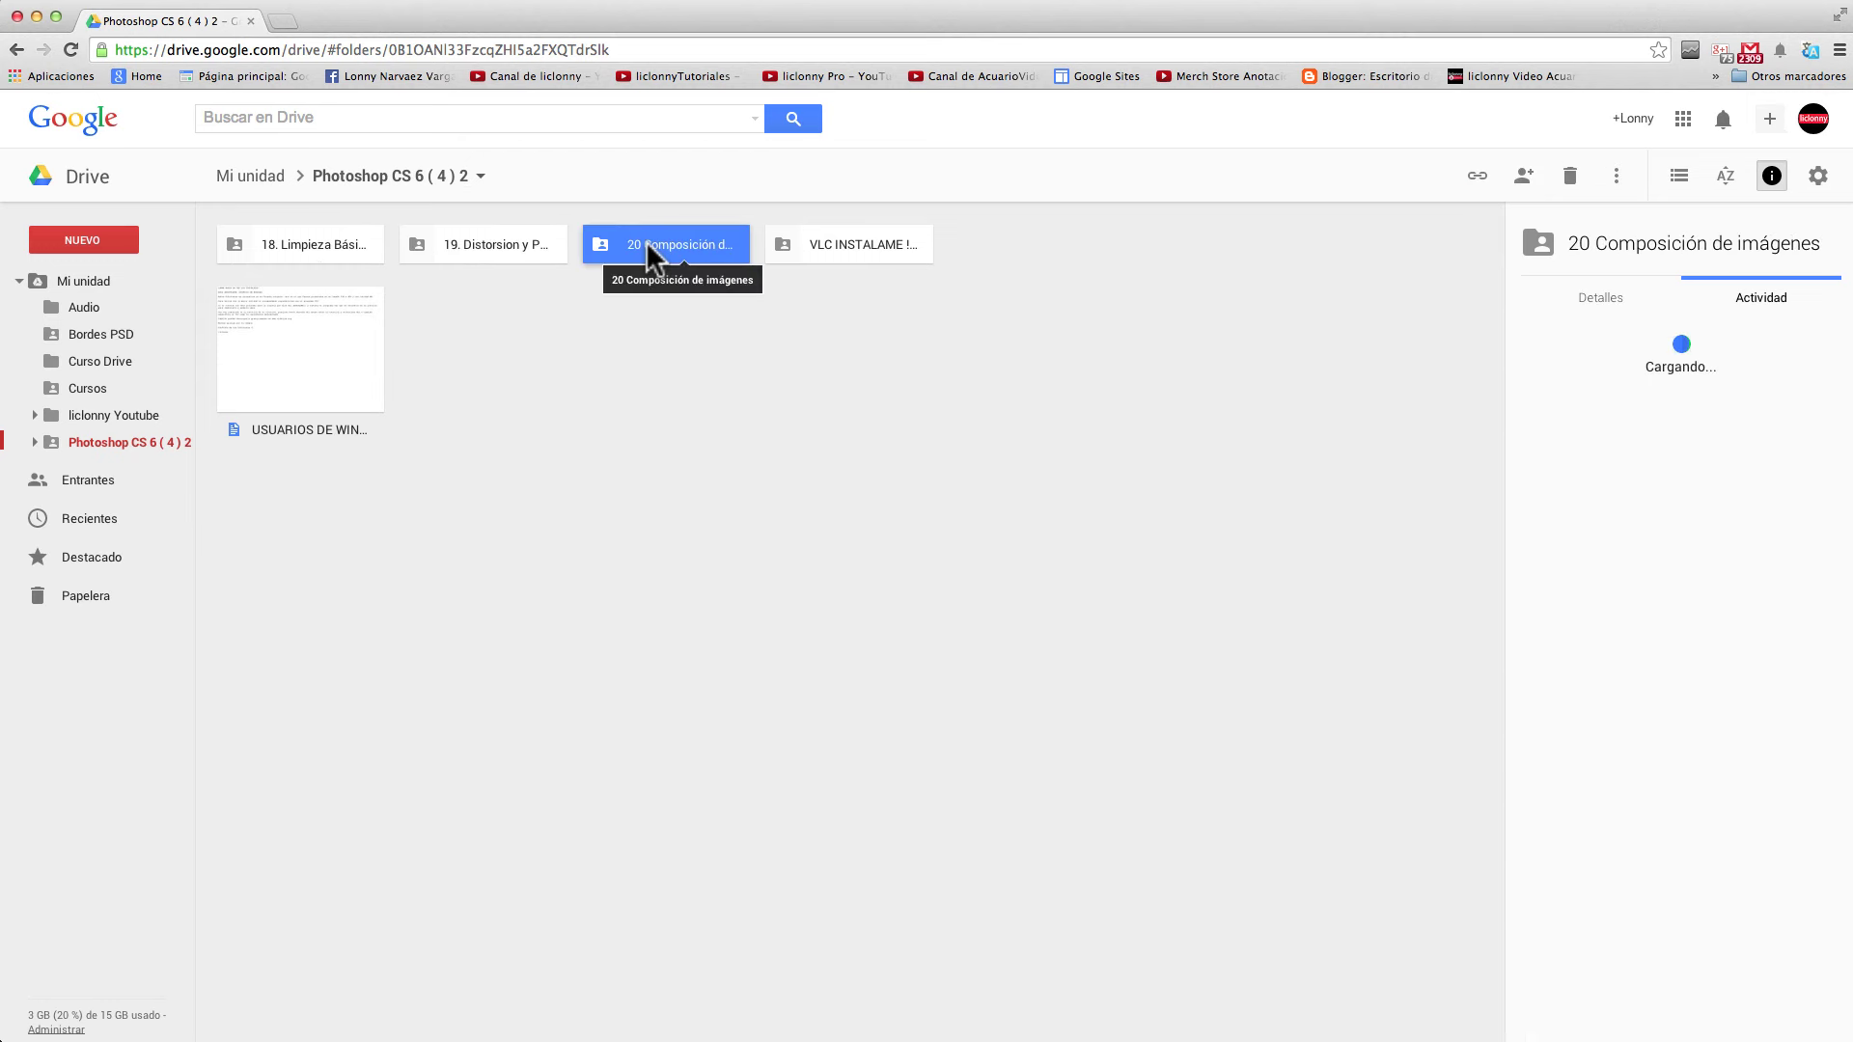
left_click(804, 247)
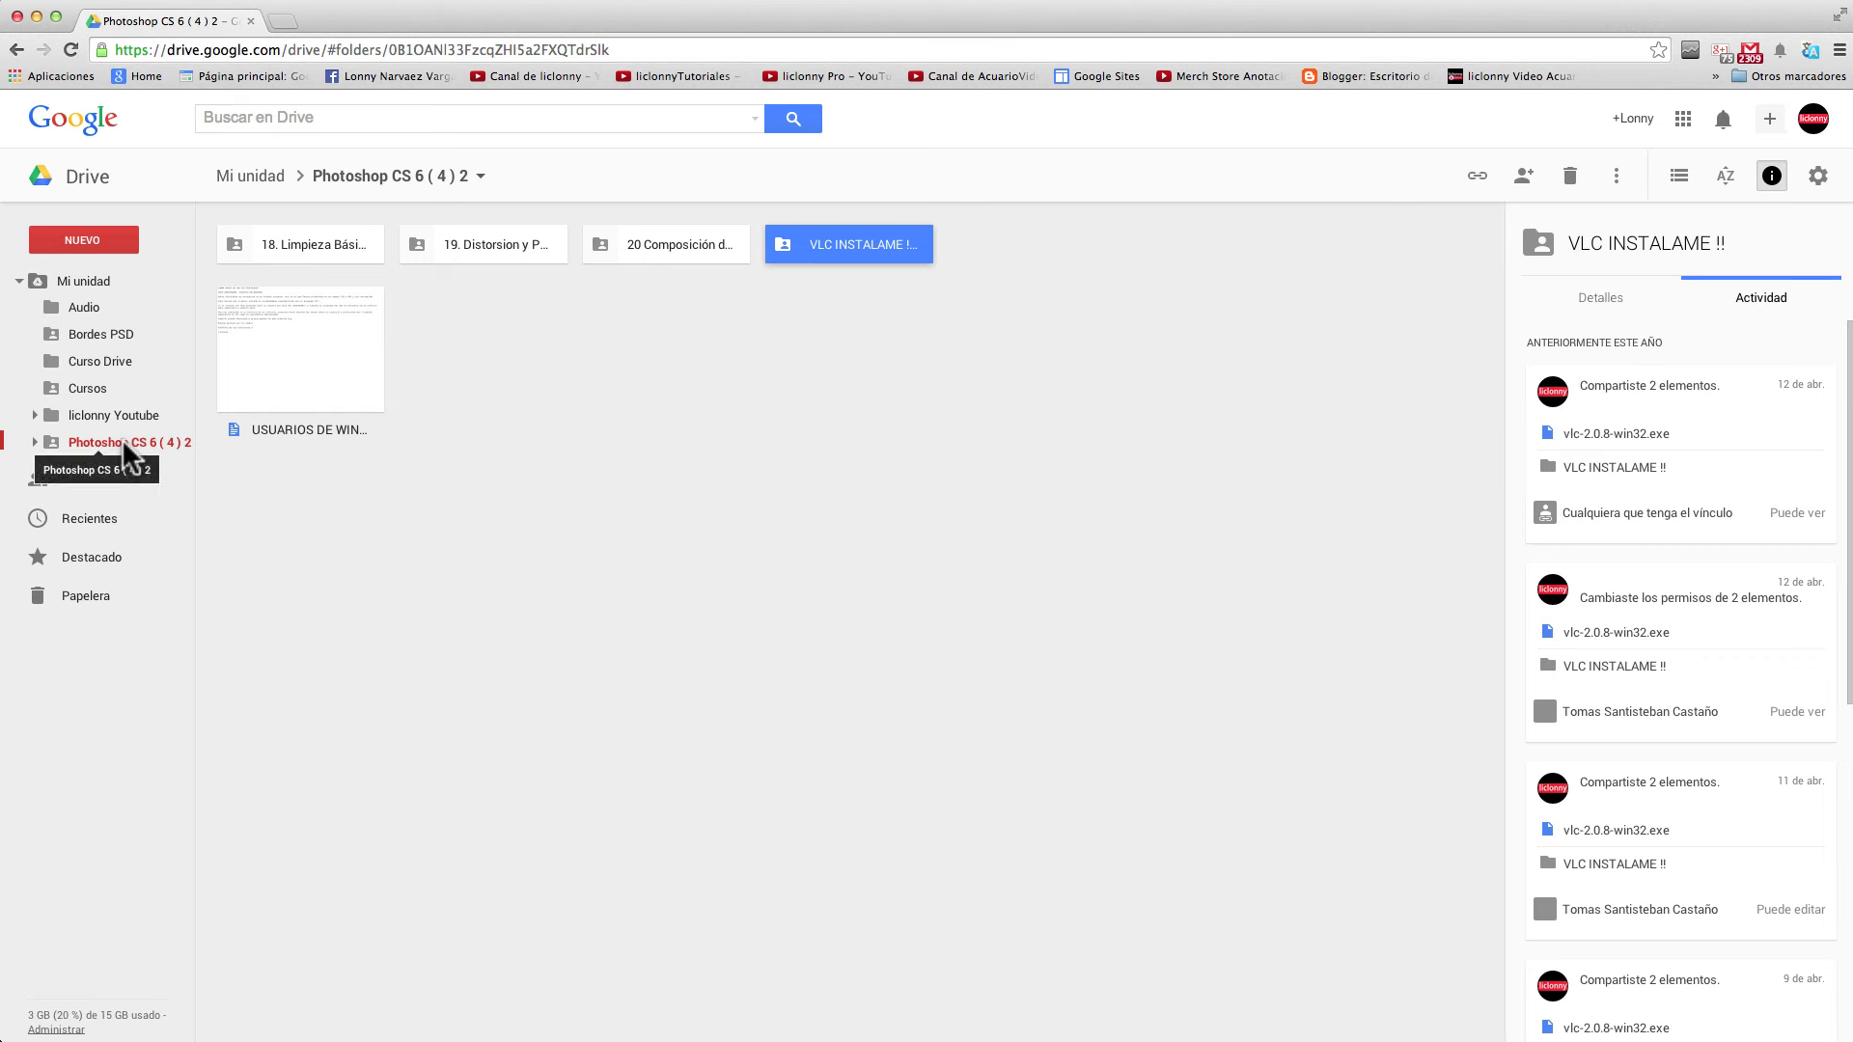
left_click(31, 443)
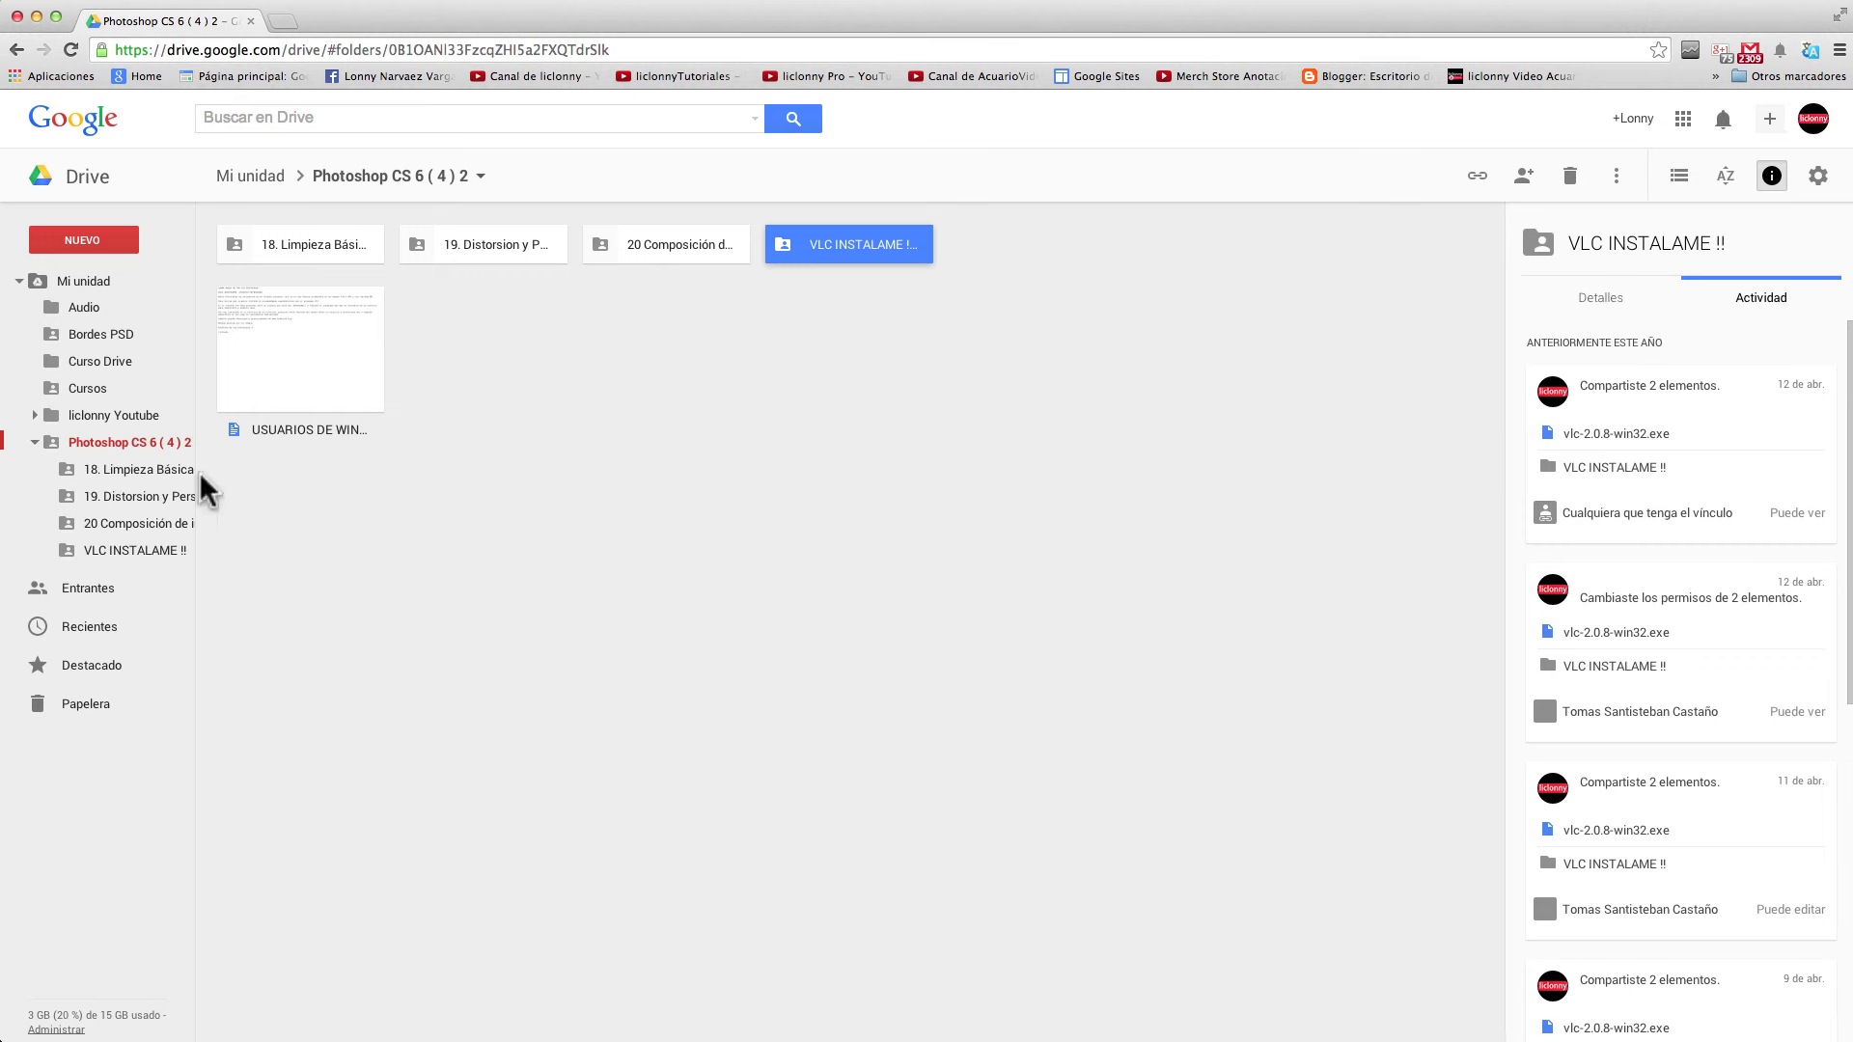
double_click(482, 246)
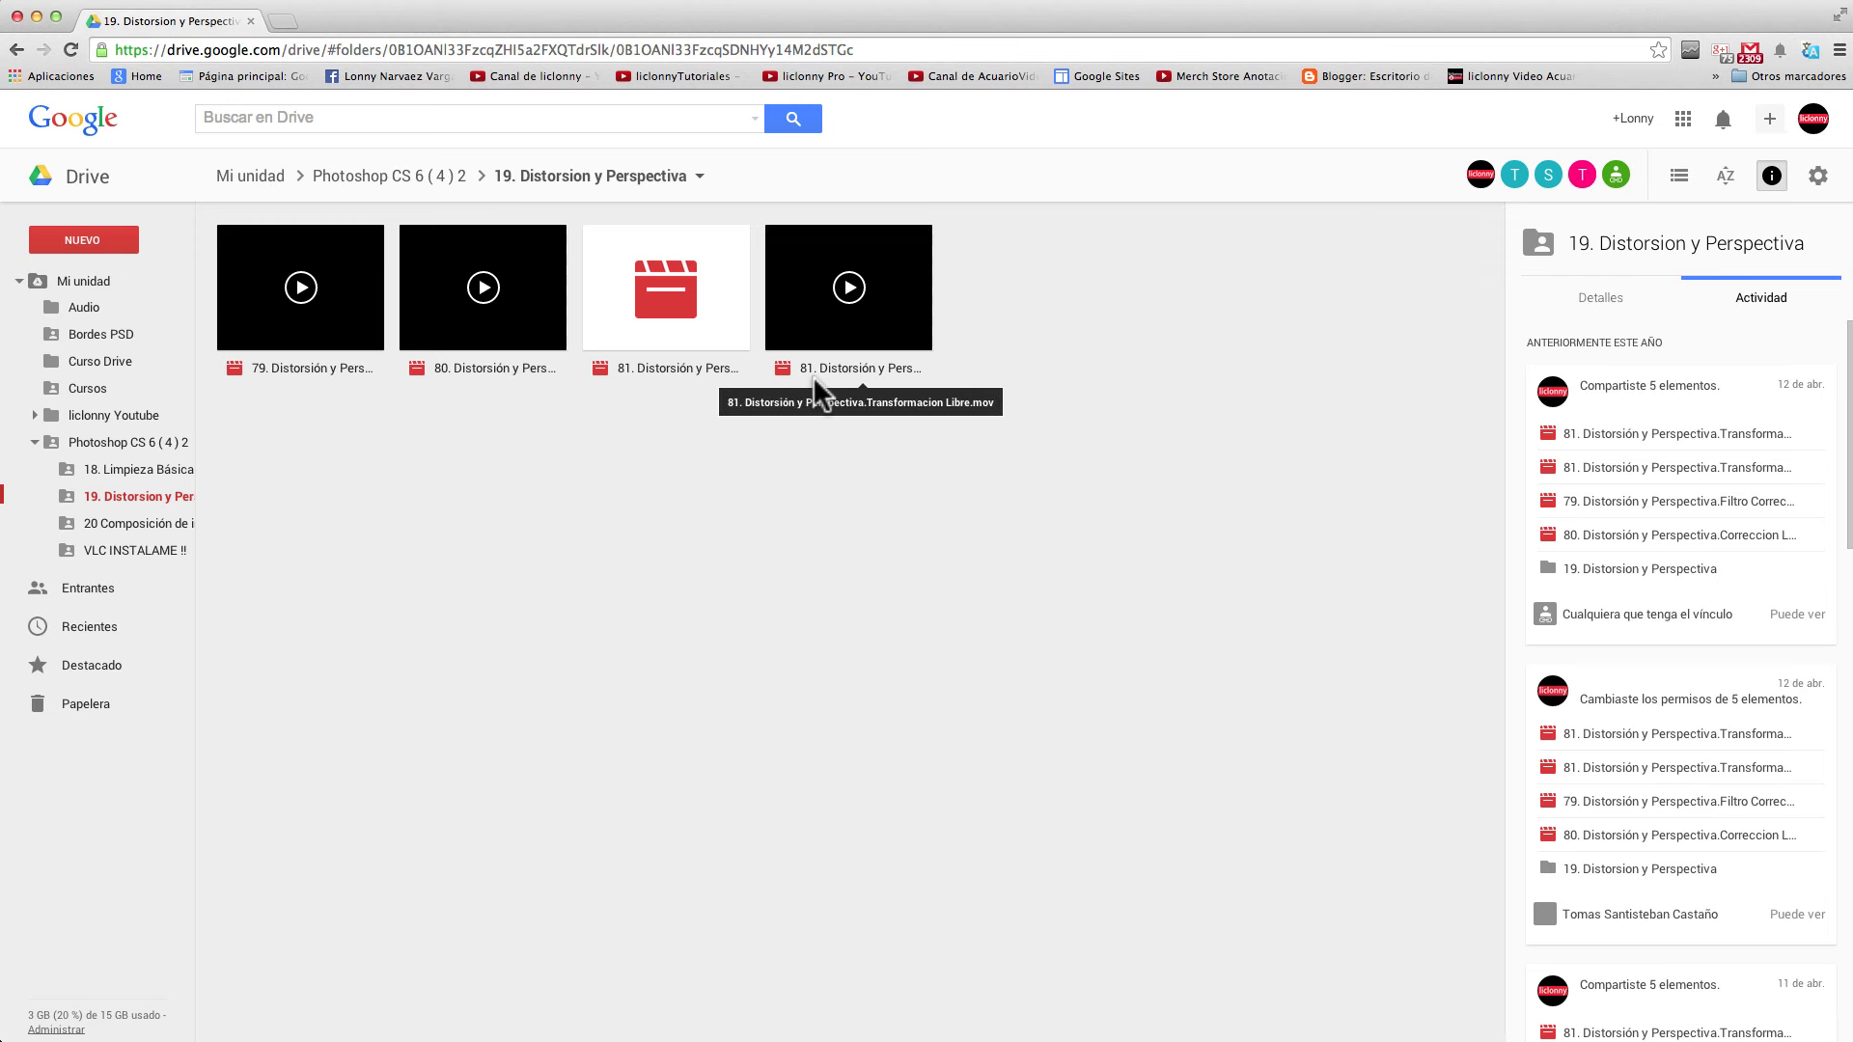
left_click(34, 441)
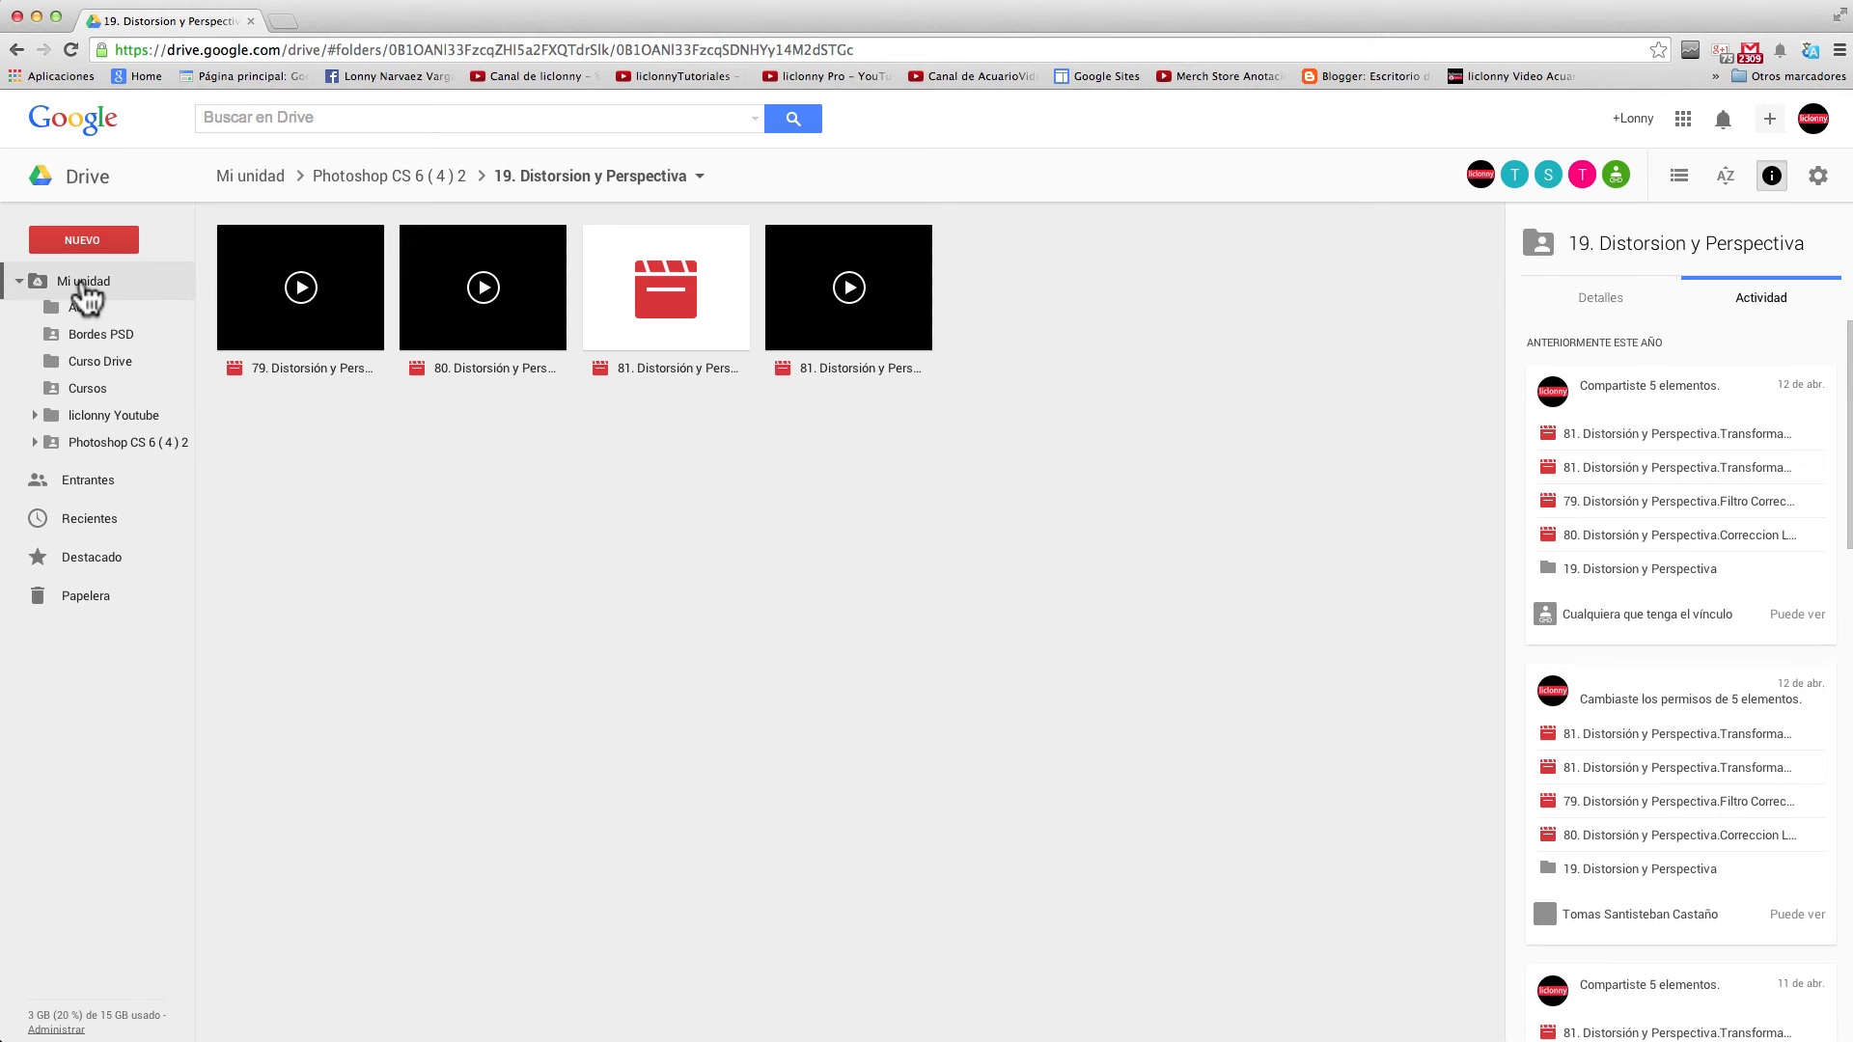
Return to the top of Mi unidad and display its contents as a list
left_click(83, 282)
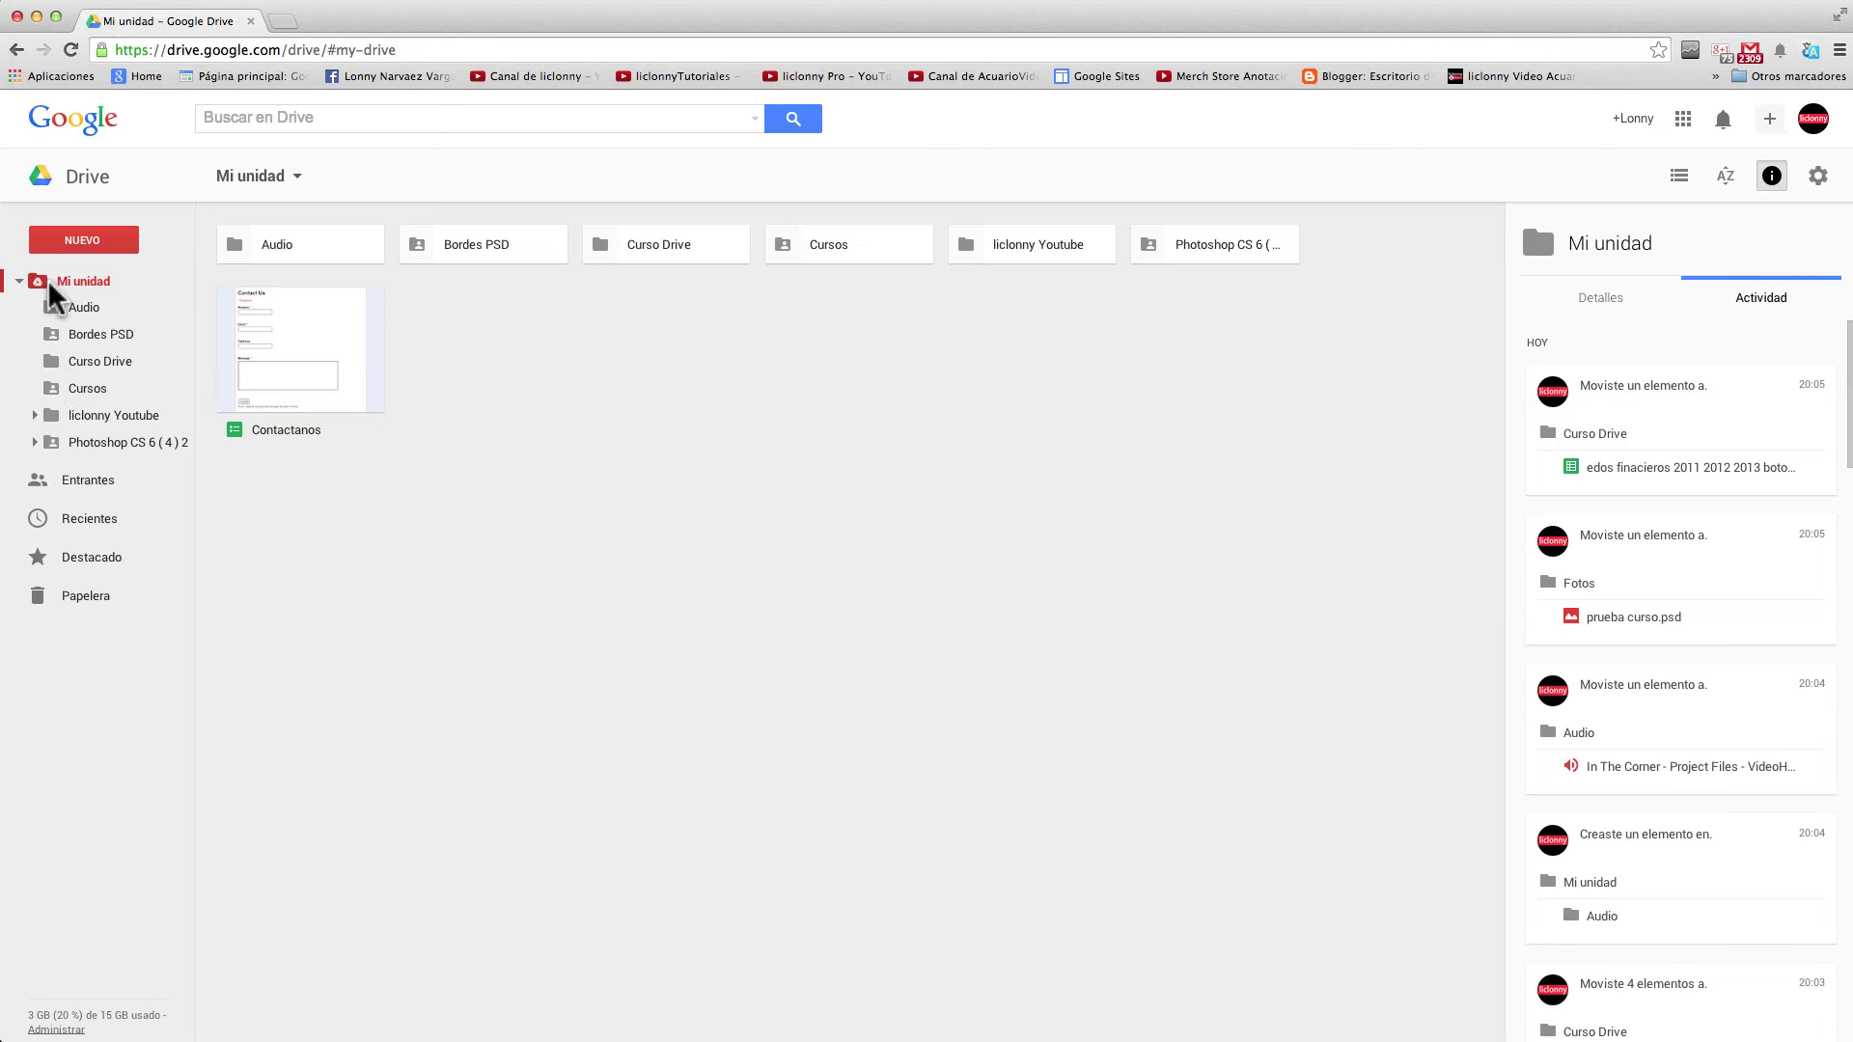
left_click(20, 280)
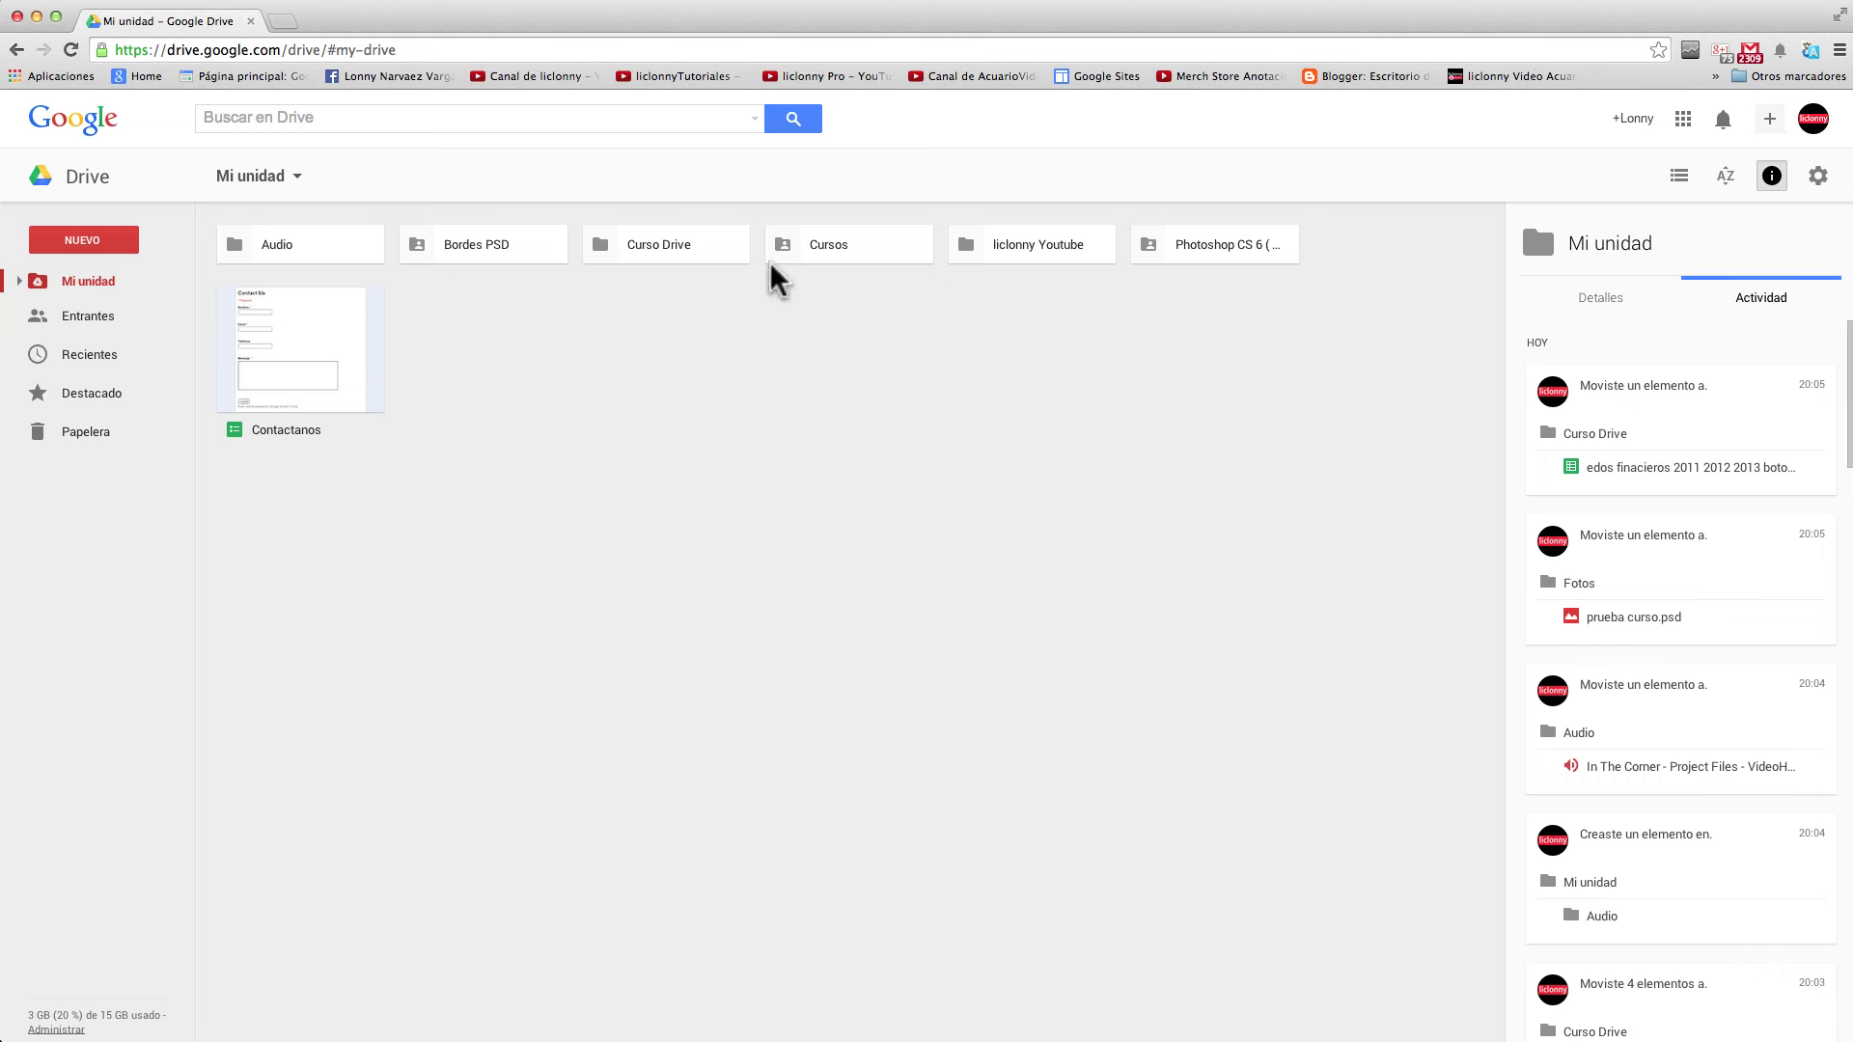
left_click(1681, 184)
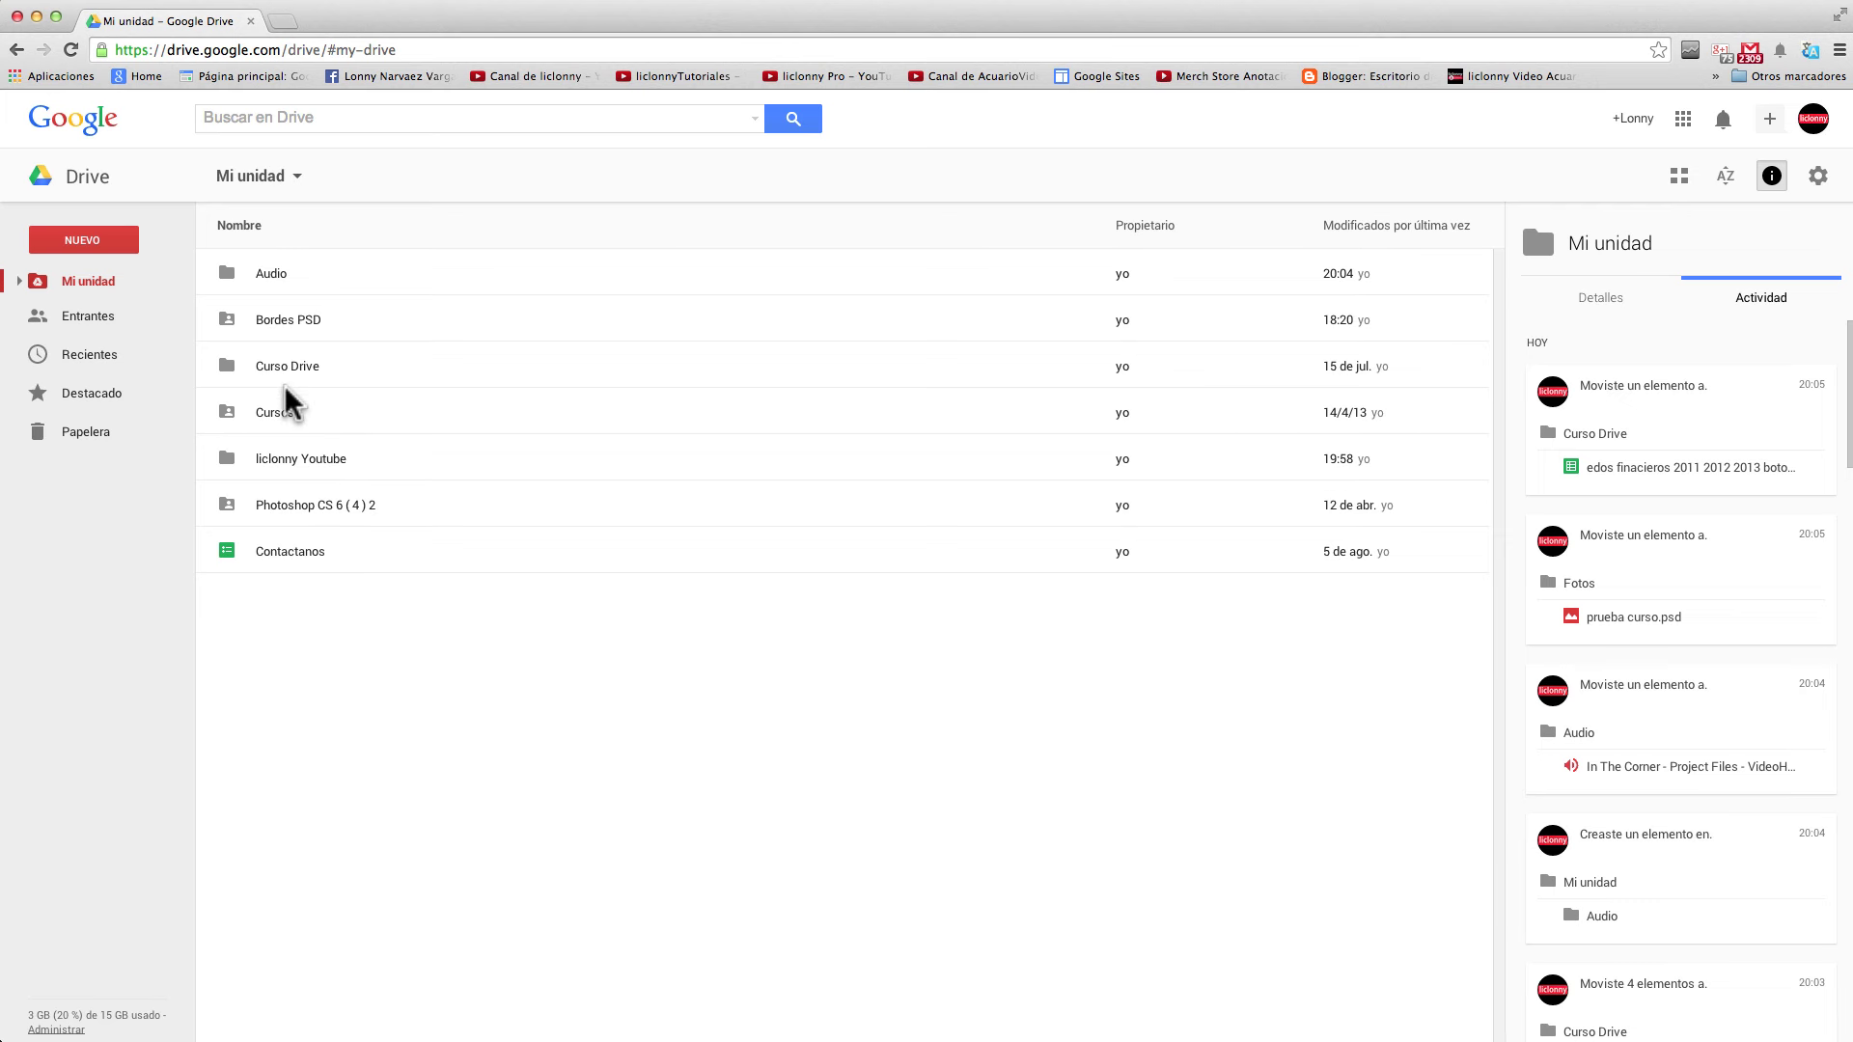
left_click(19, 281)
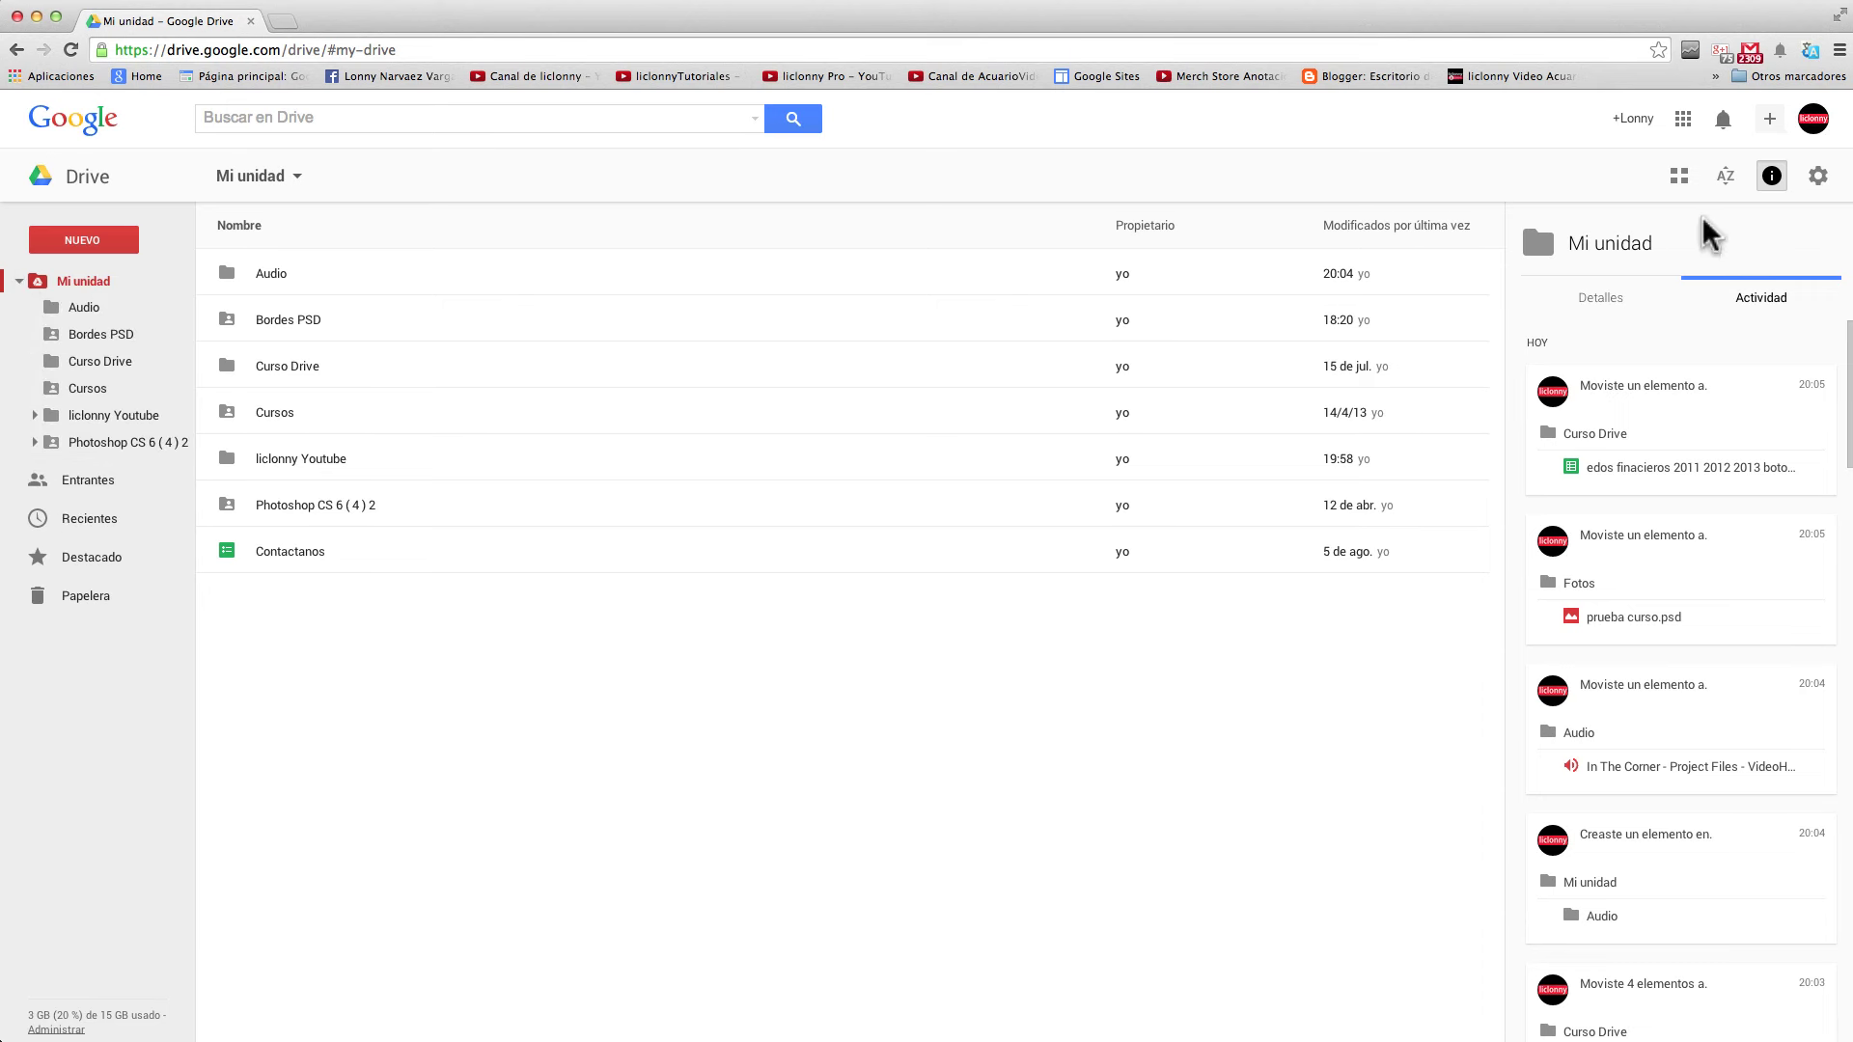
left_click(1680, 177)
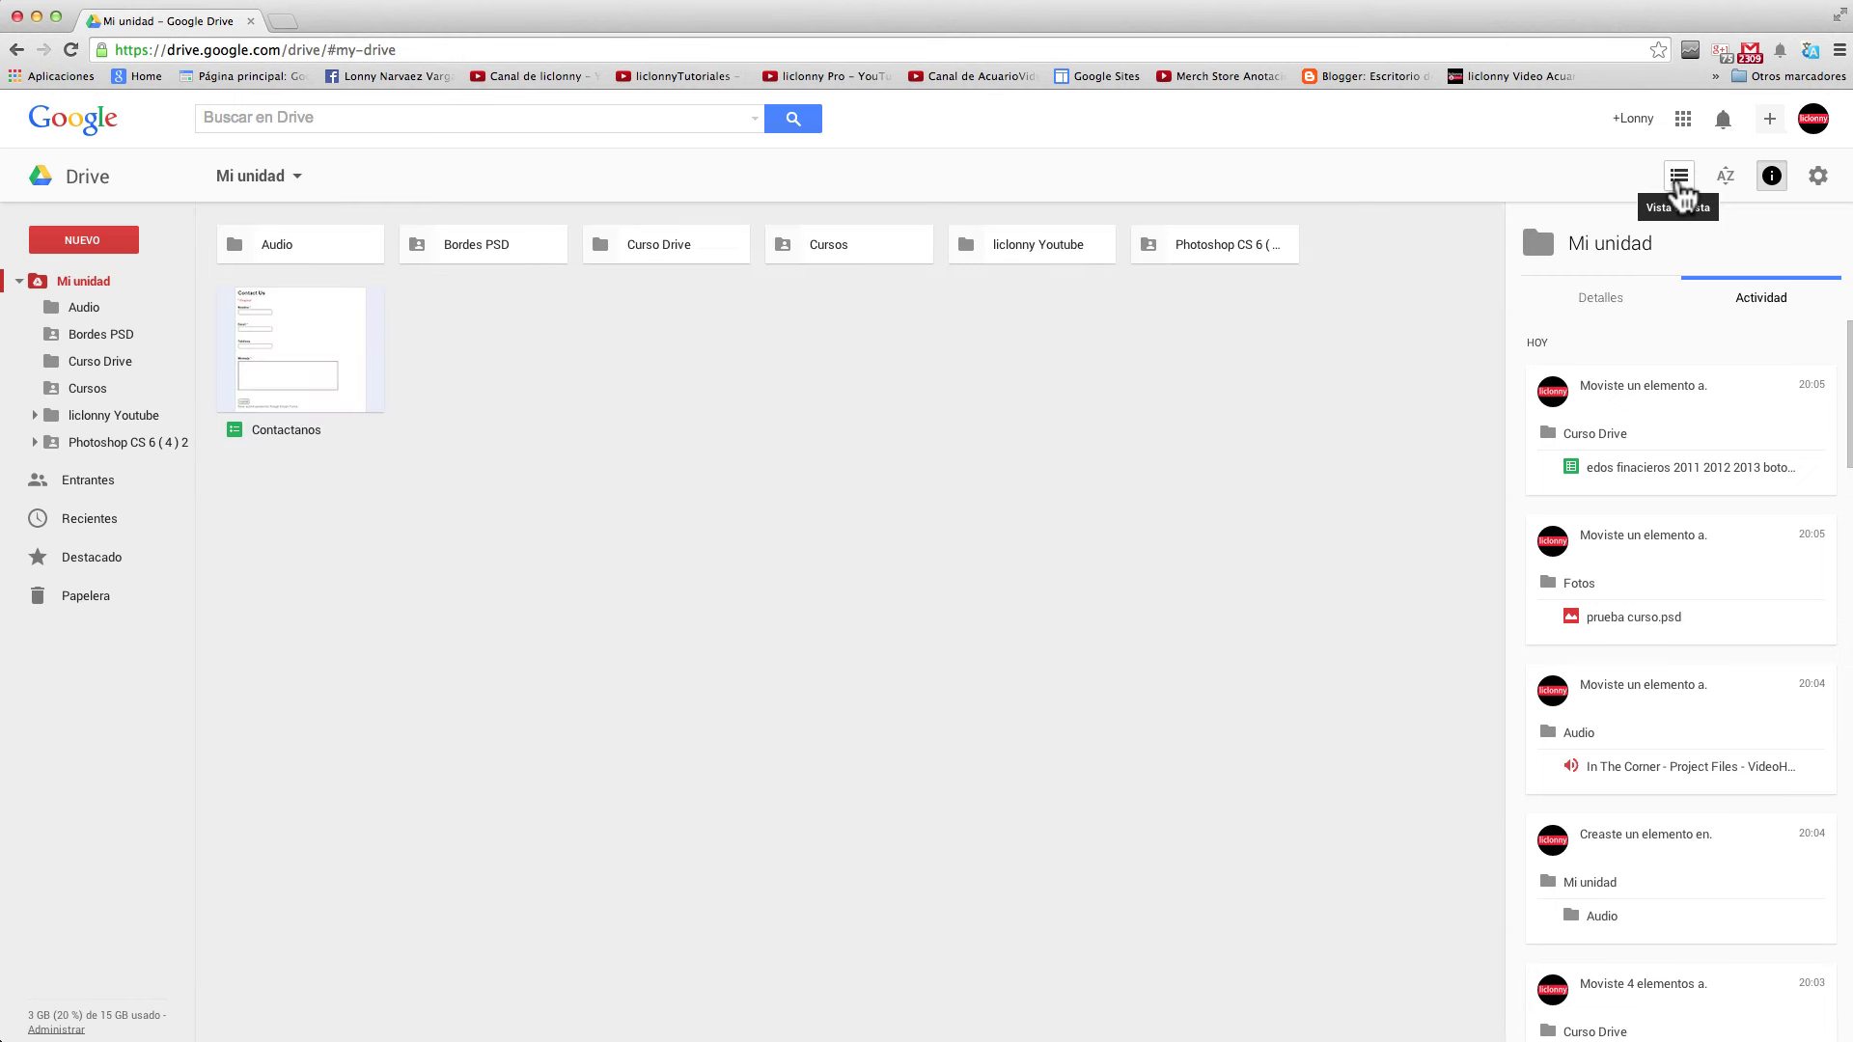
left_click(1680, 178)
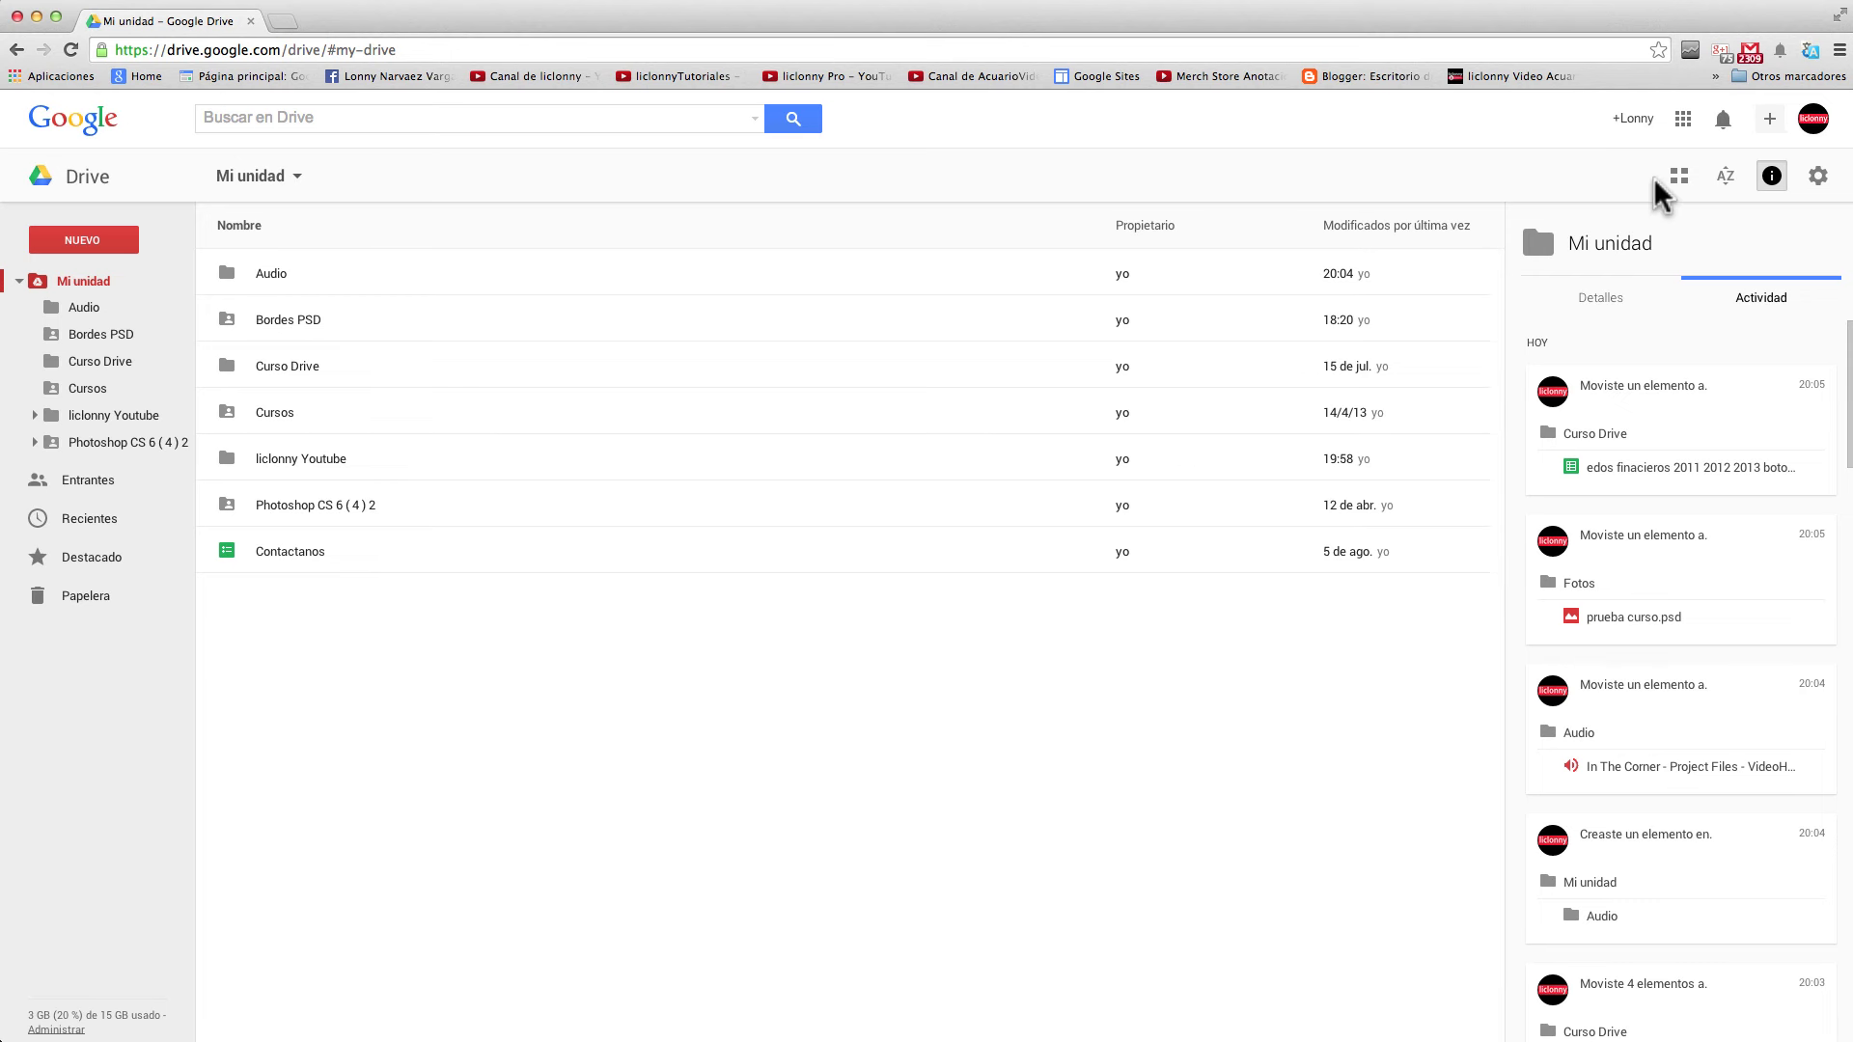
Sort Mi unidad by Modificados por última vez and expand Photoshop CS 6 ( 4 ) 2's subfolders
left_click(1726, 177)
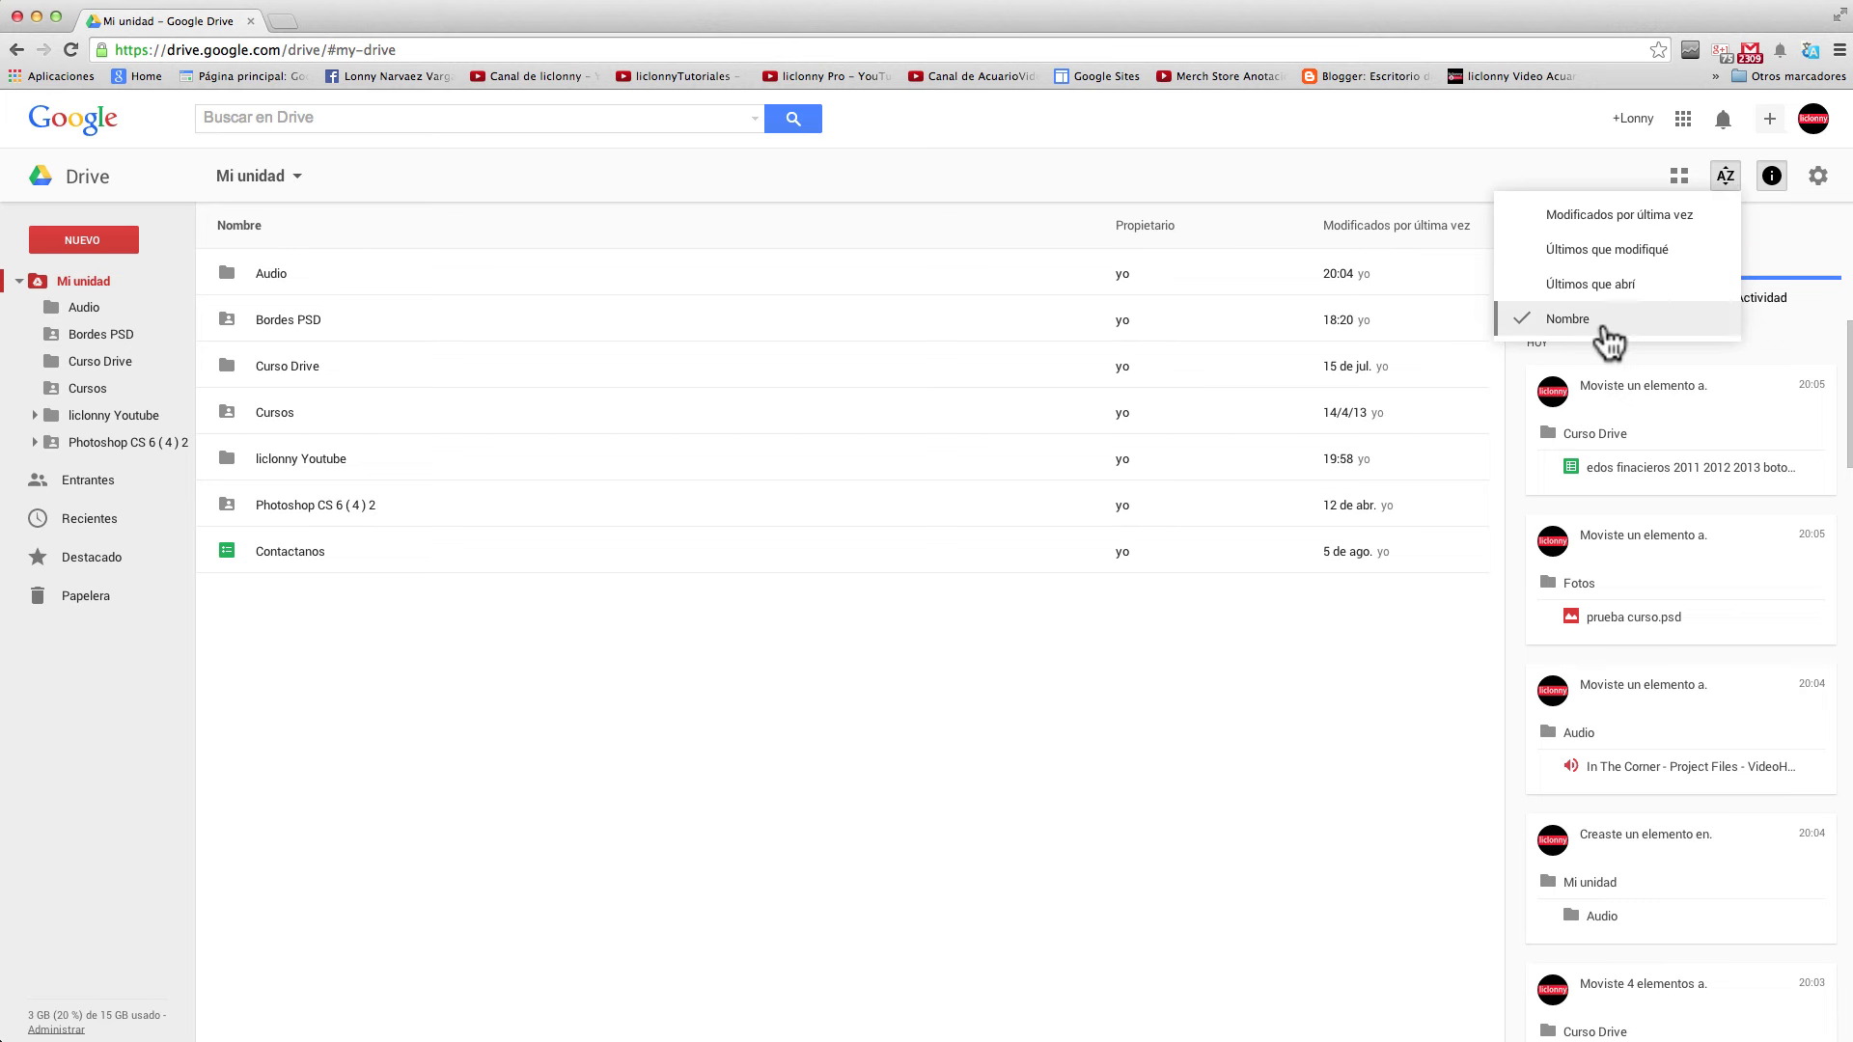
left_click(1631, 251)
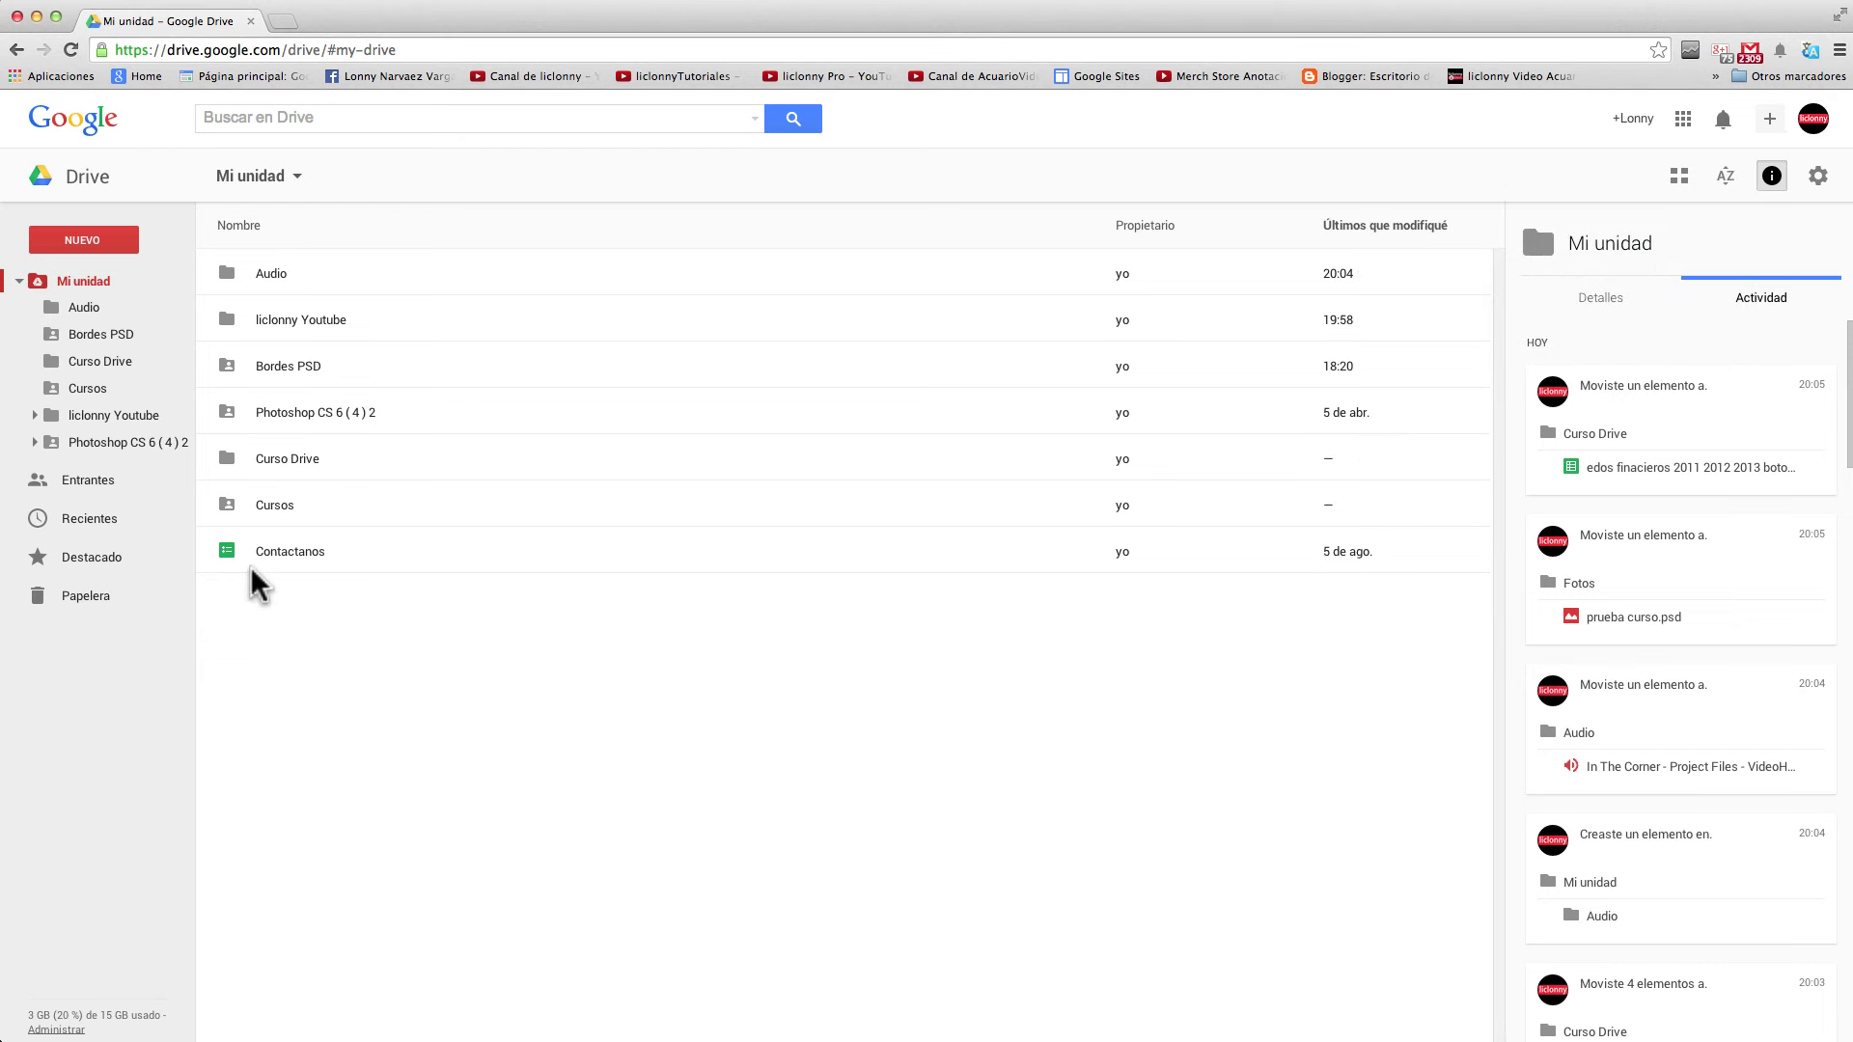
left_click(1726, 176)
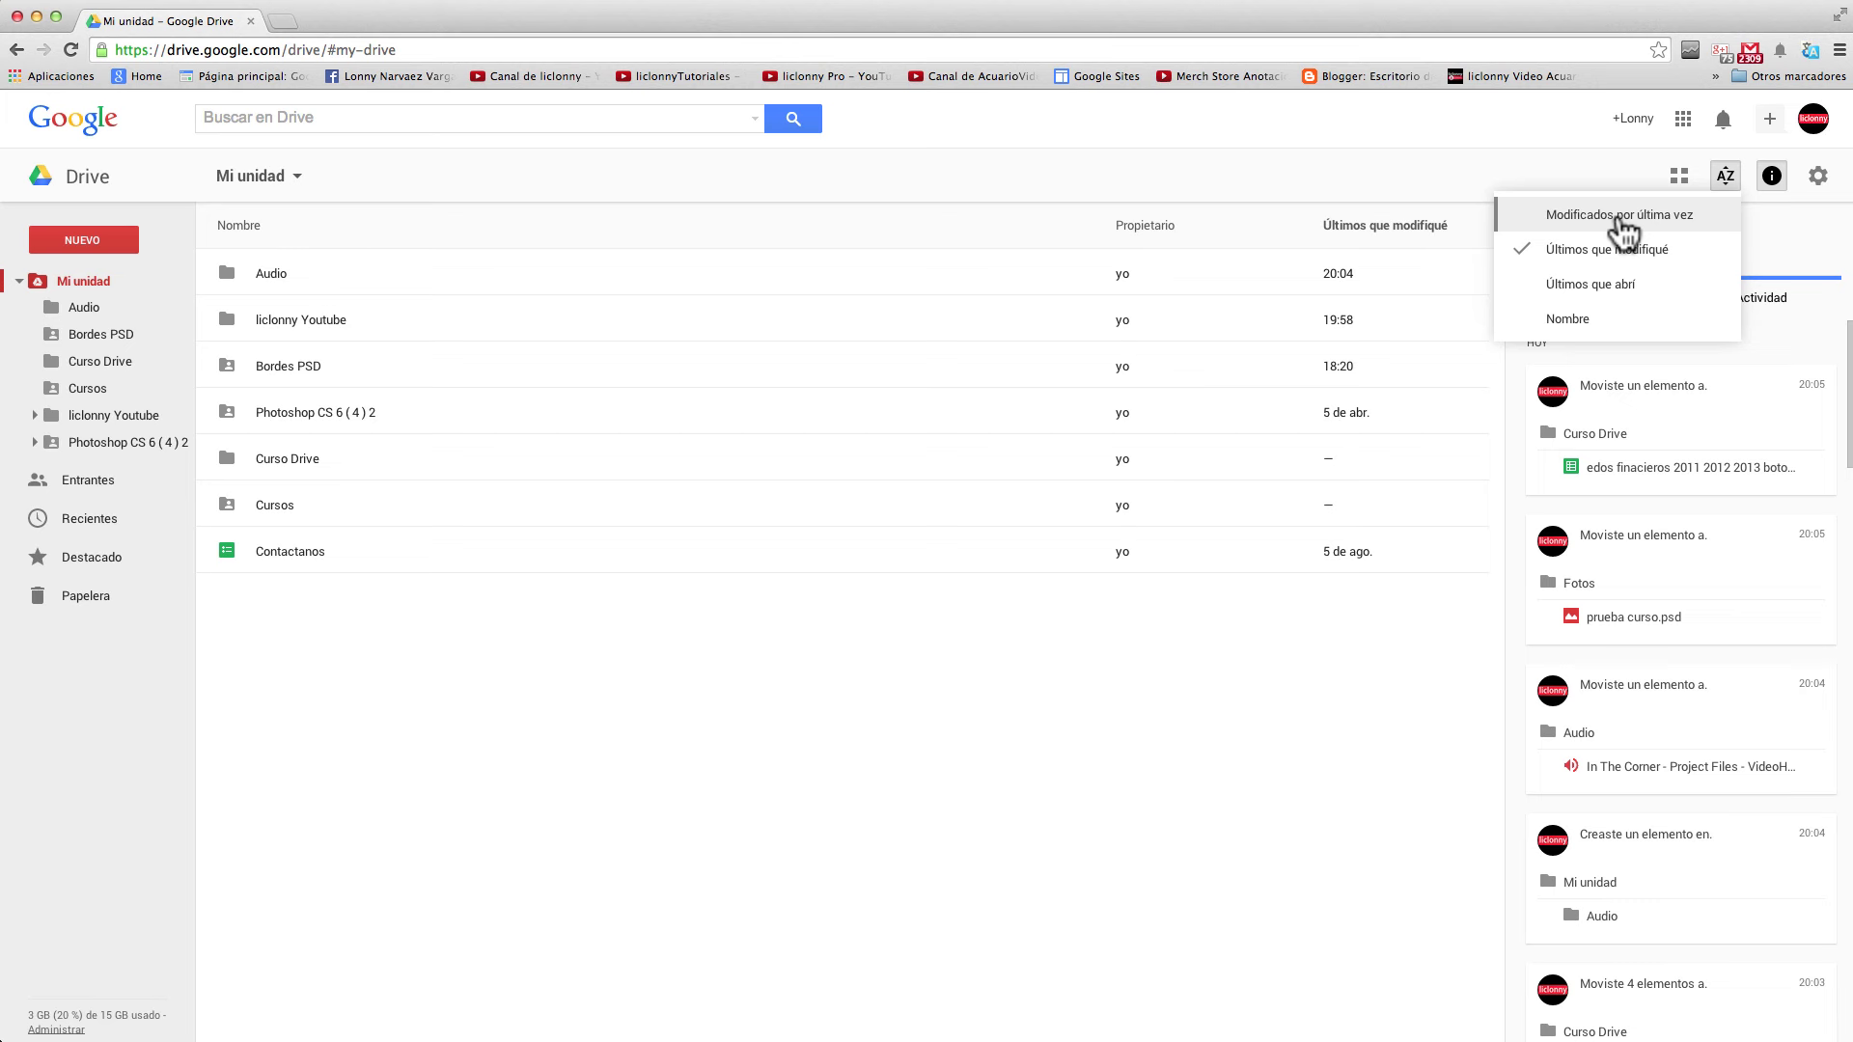
left_click(1582, 320)
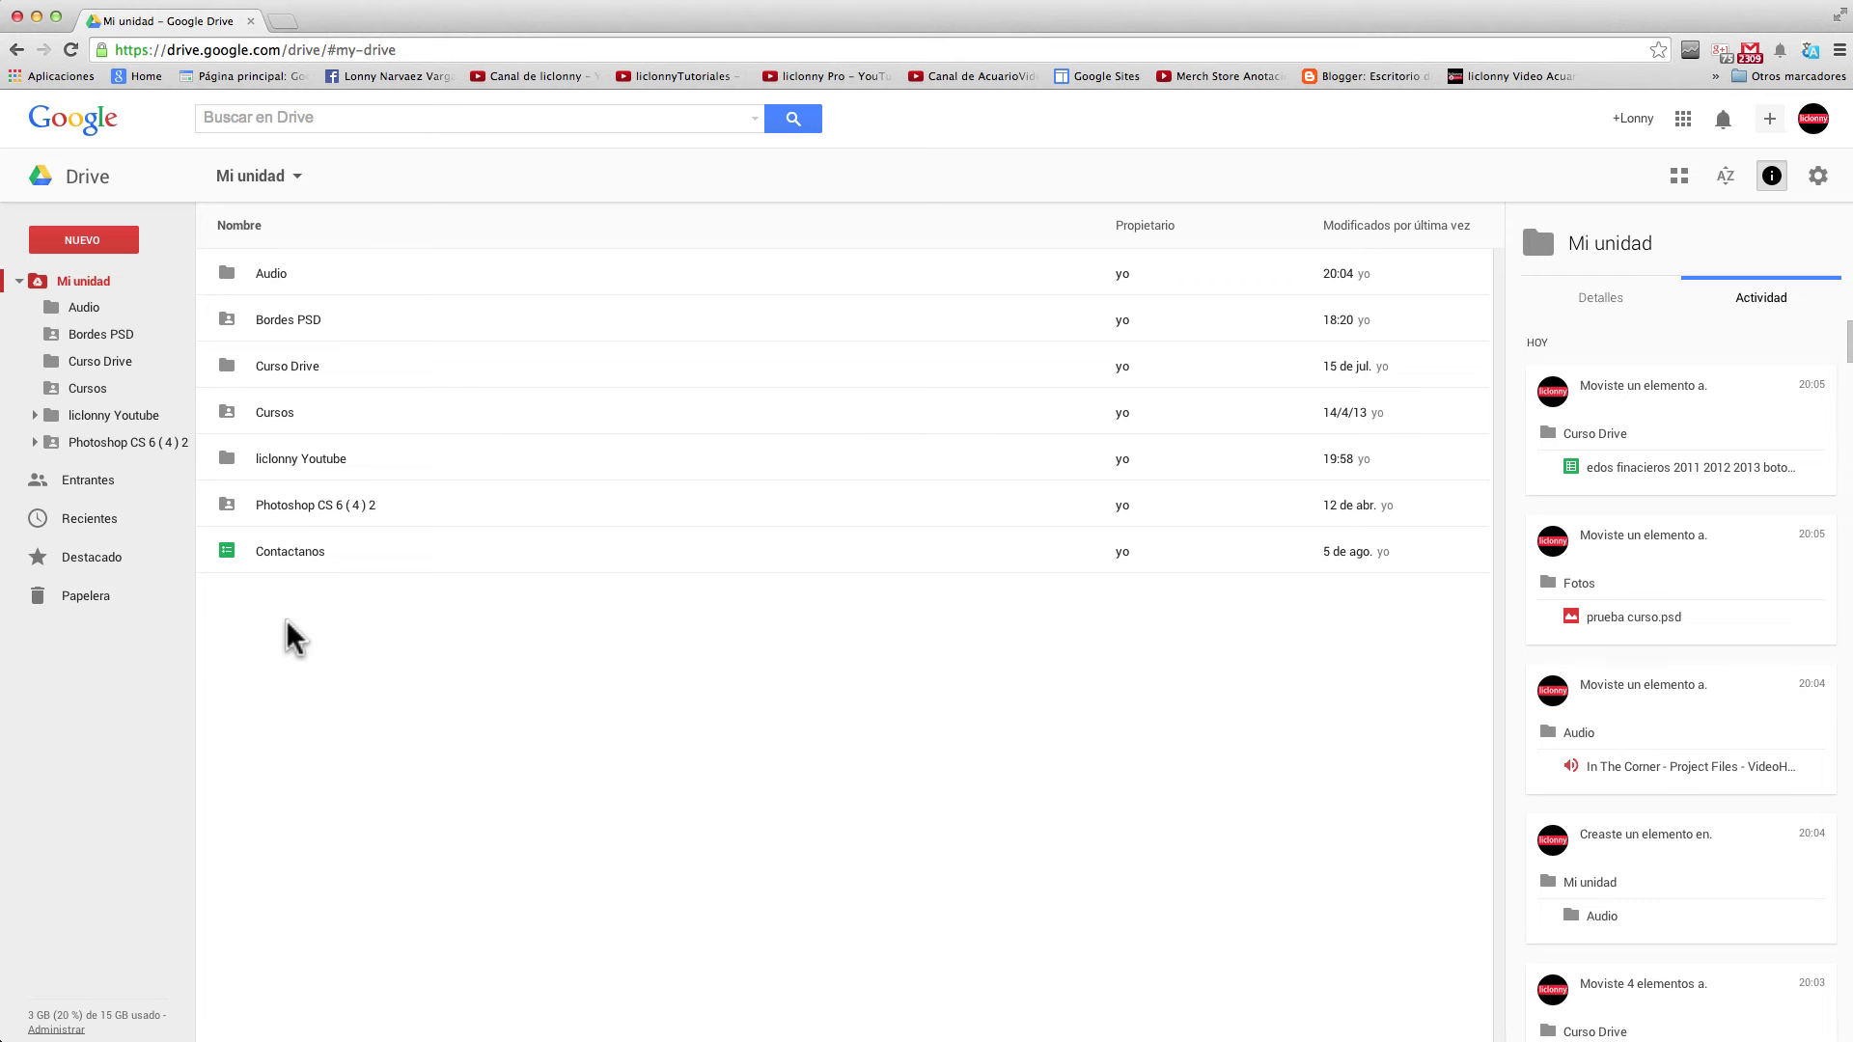
left_click(35, 442)
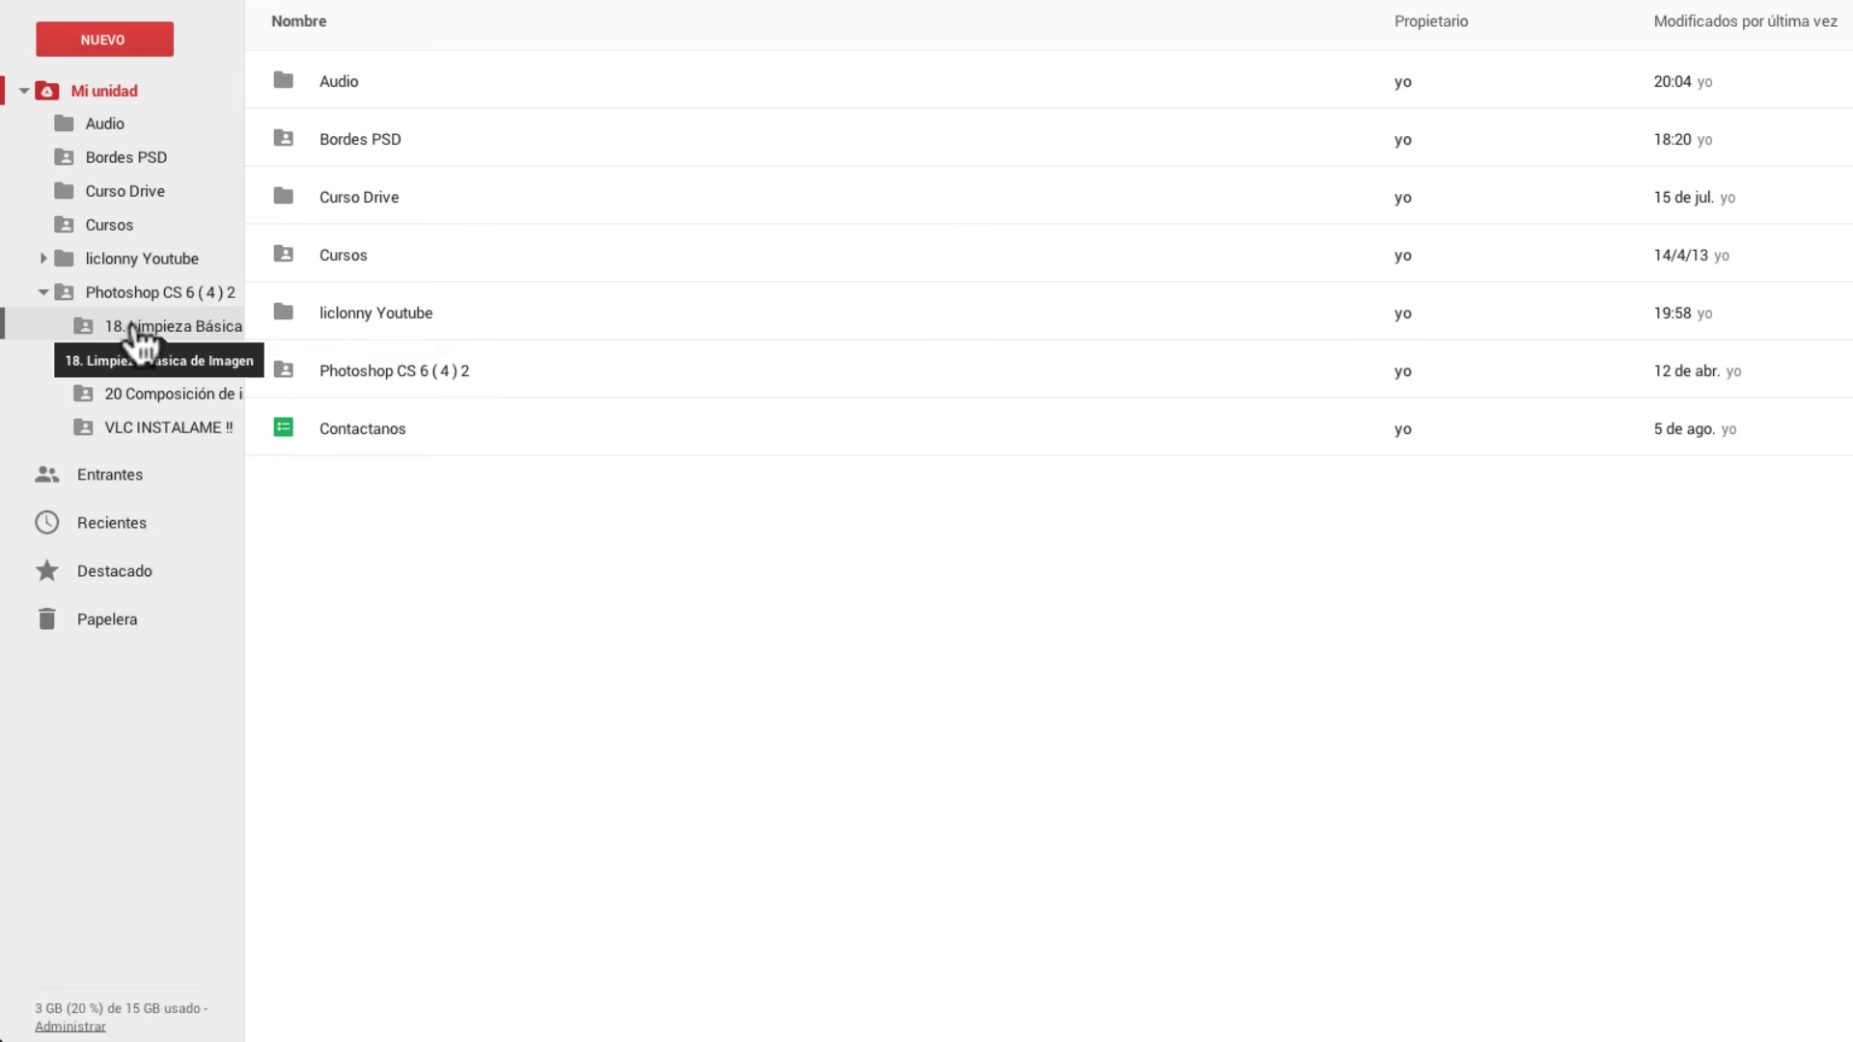
Move 18. Limpieza Básica de Imagen out of Photoshop CS 6 ( 4 ) 2 into liclonny Youtube, accepting the prompt
left_click(134, 328)
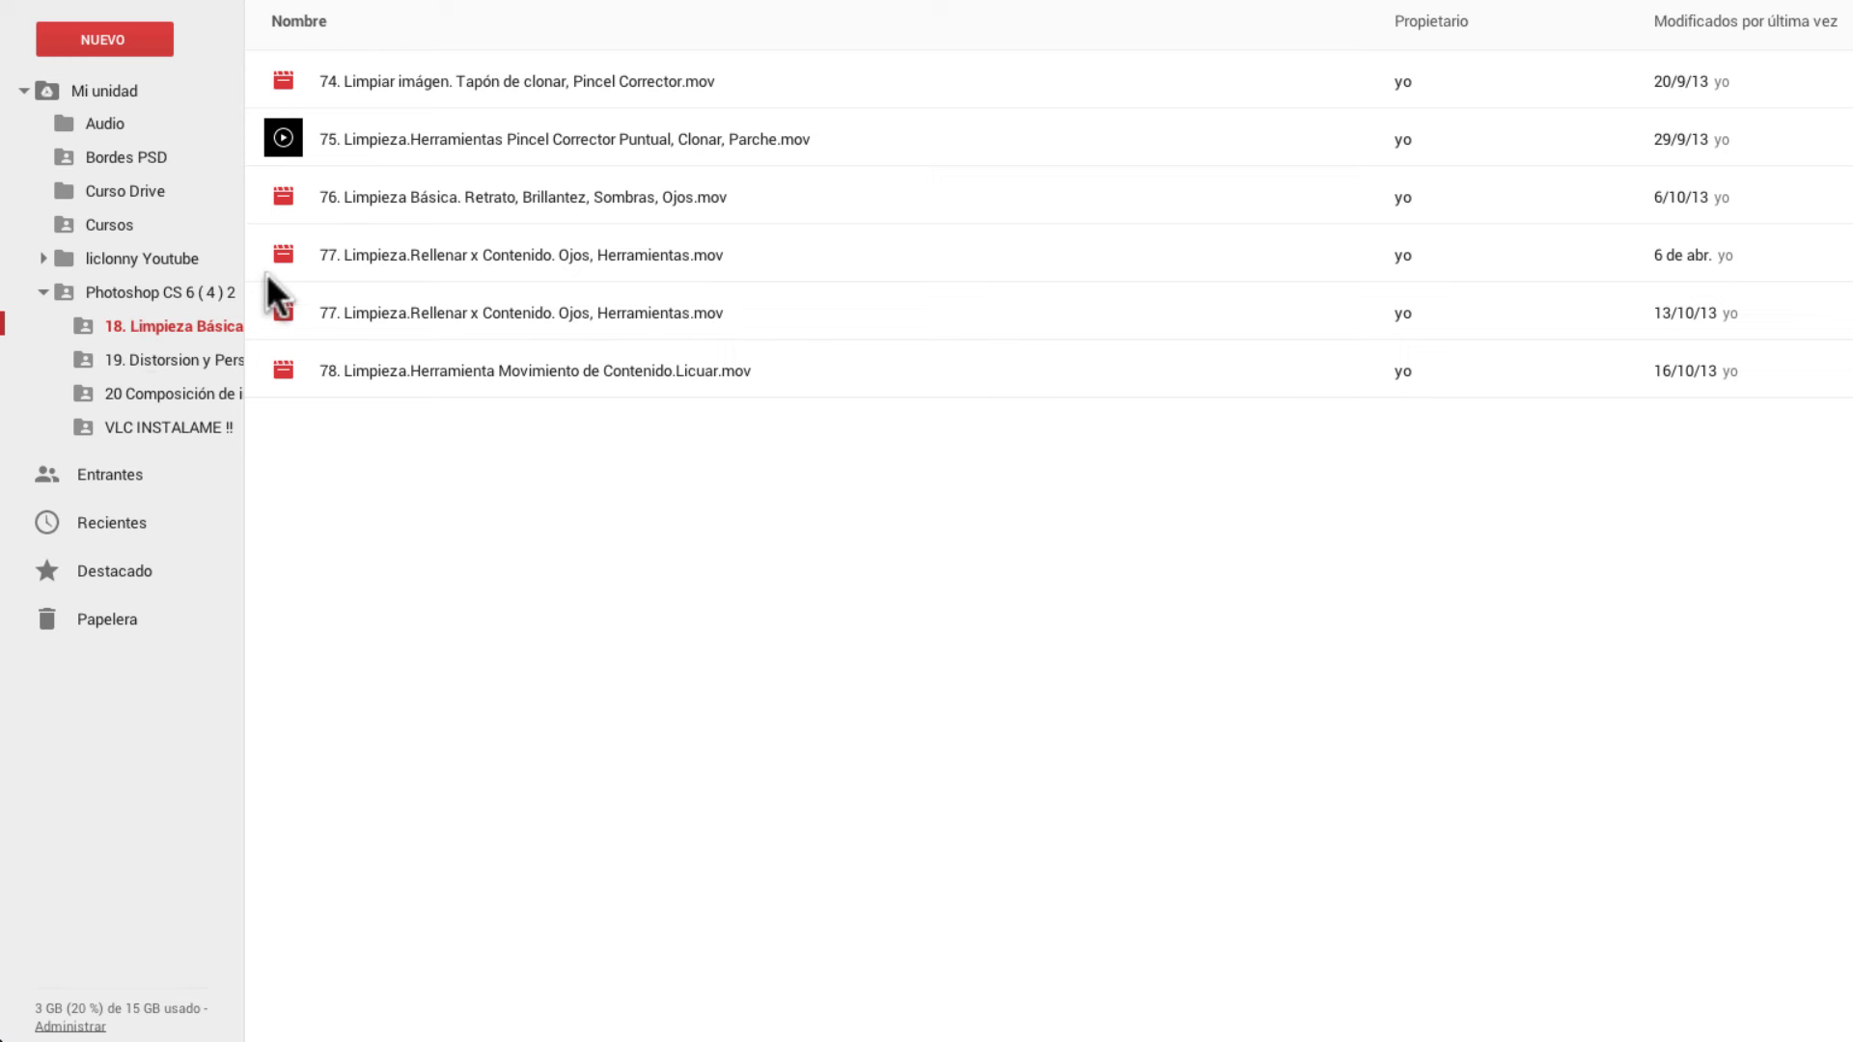
left_click(286, 135)
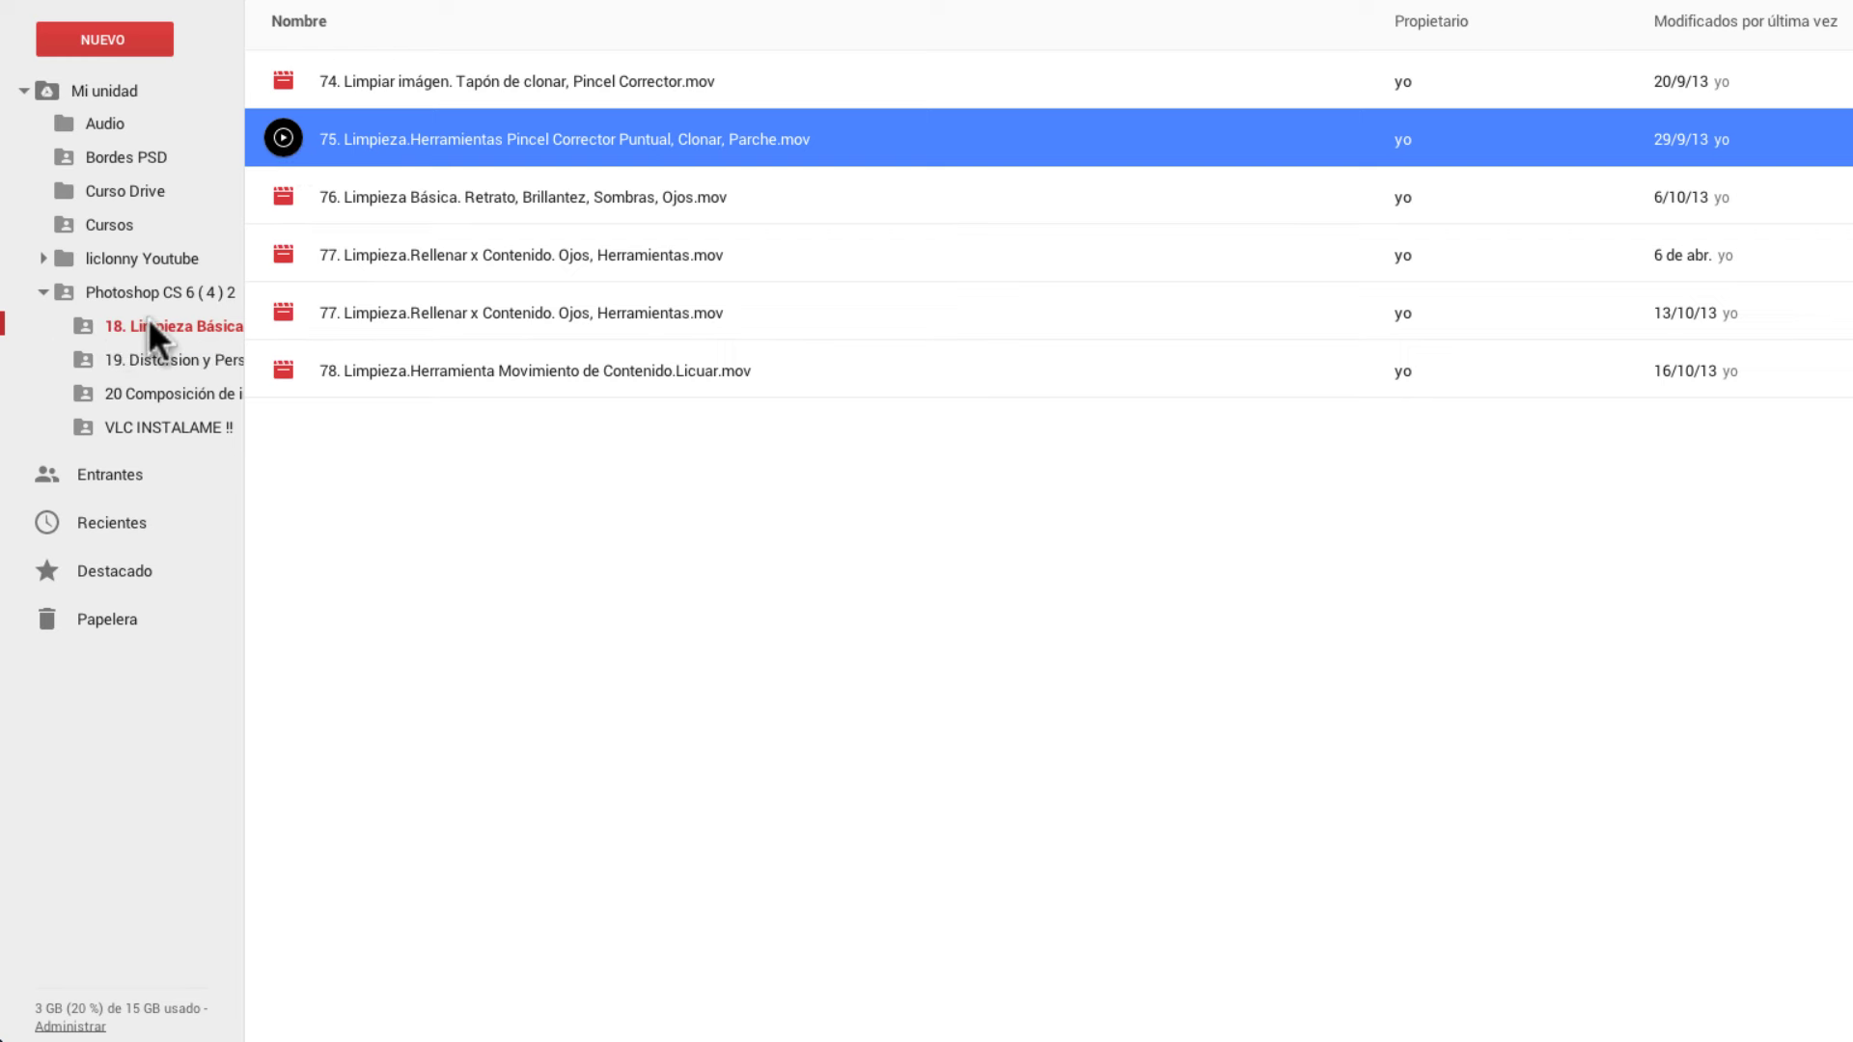
left_click_drag(84, 324, 89, 257)
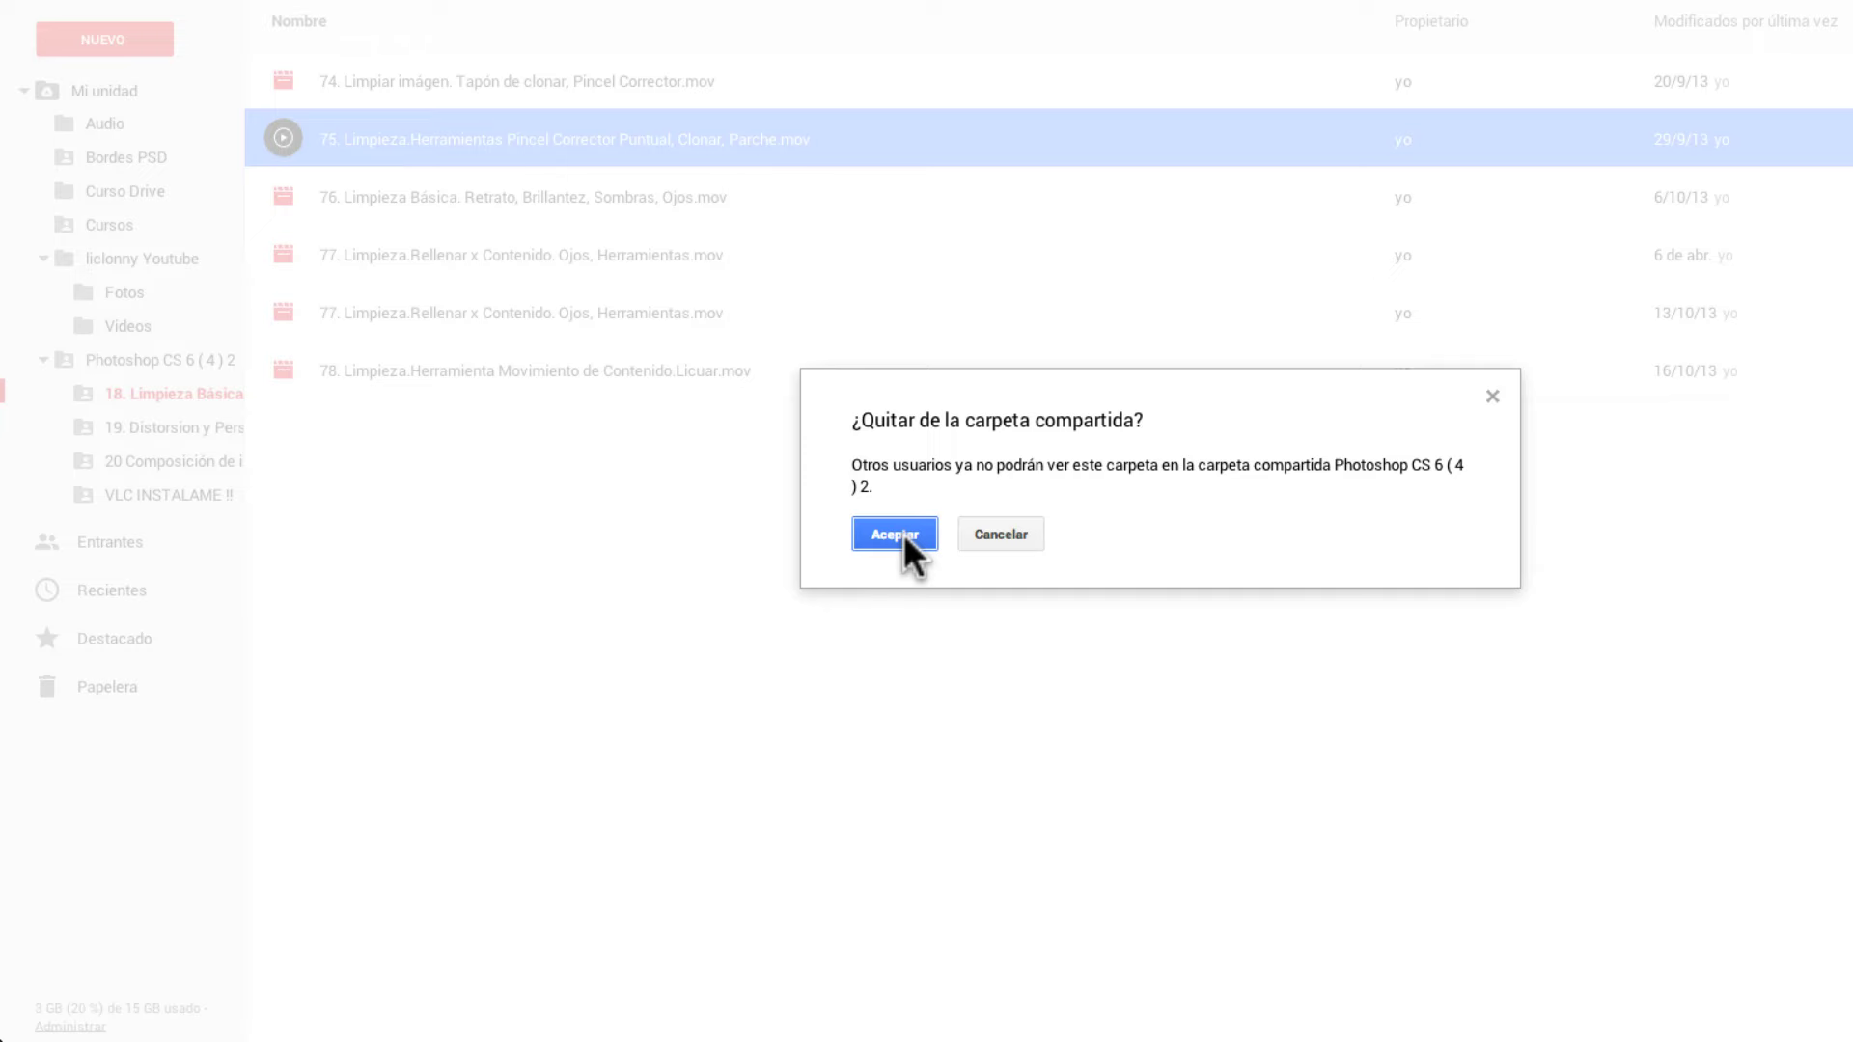
left_click(904, 534)
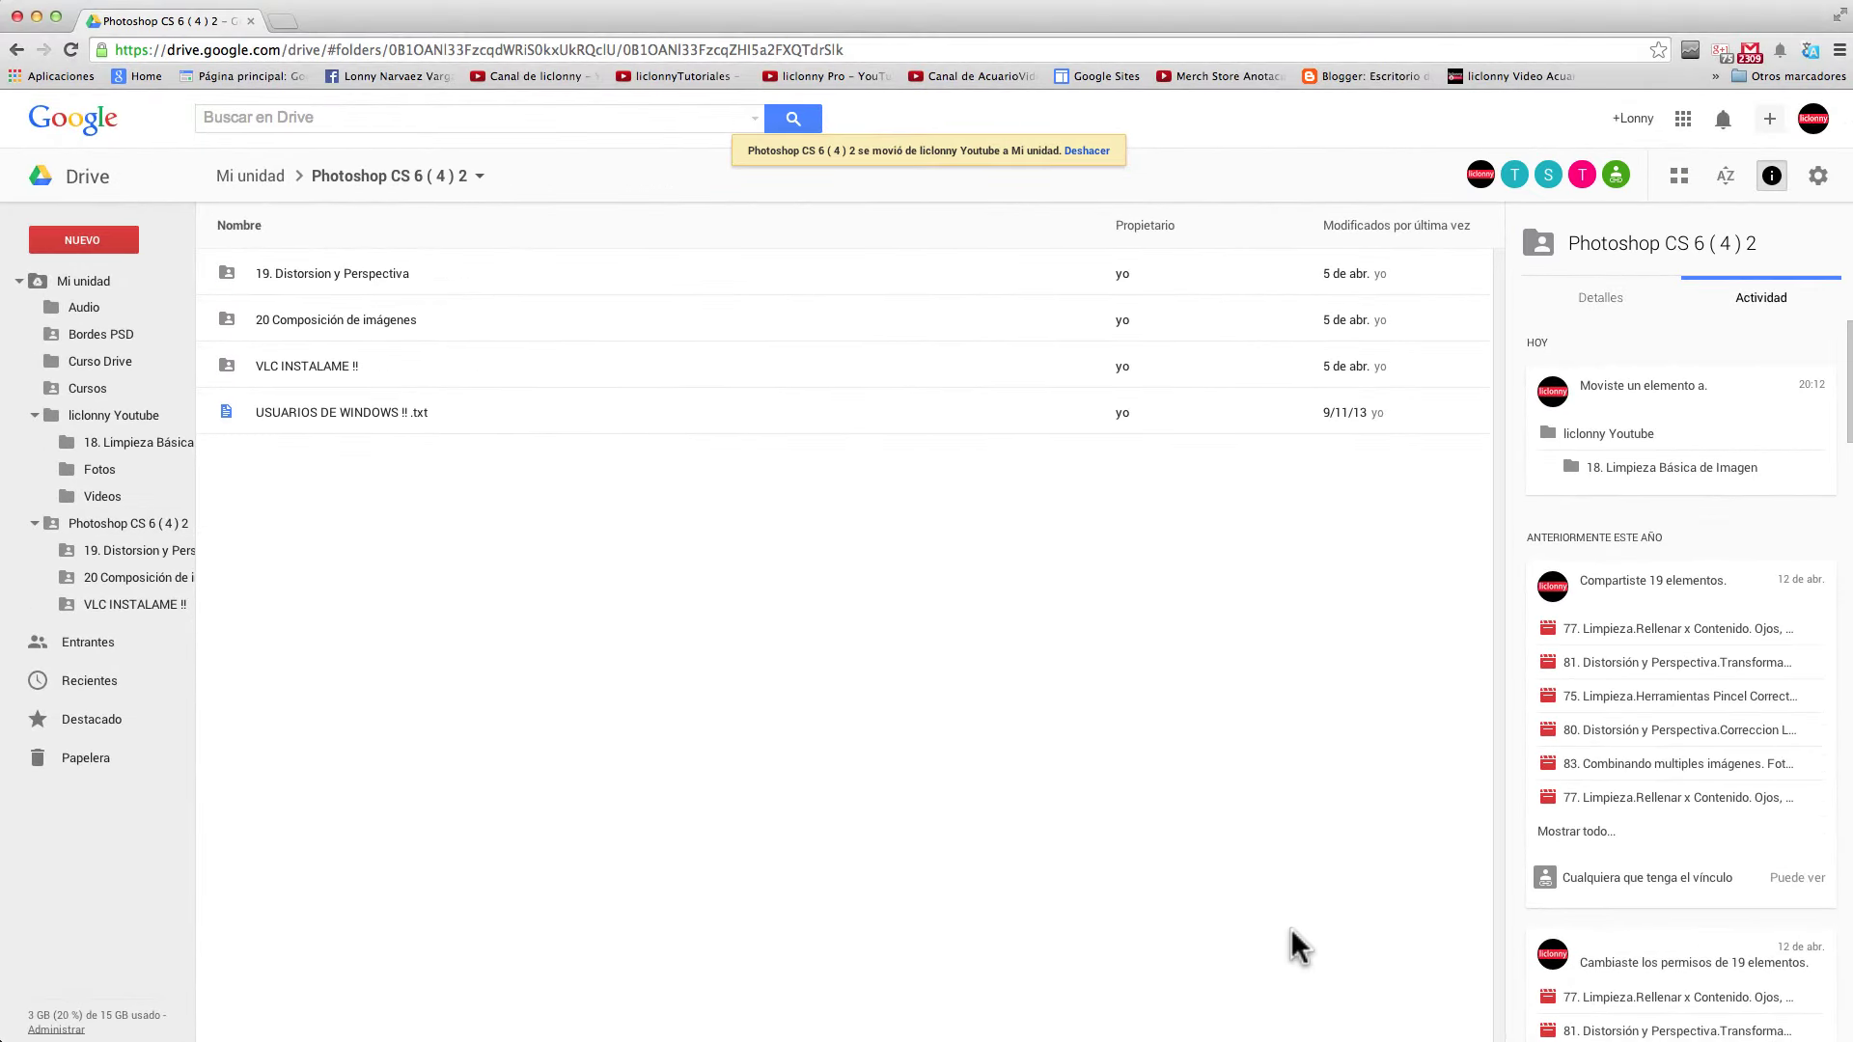
Move VLC INSTALAME !!, 20 Composición de imágenes and 19. Distorsion y Perspectiva into liclonny Youtube
left_click(127, 606)
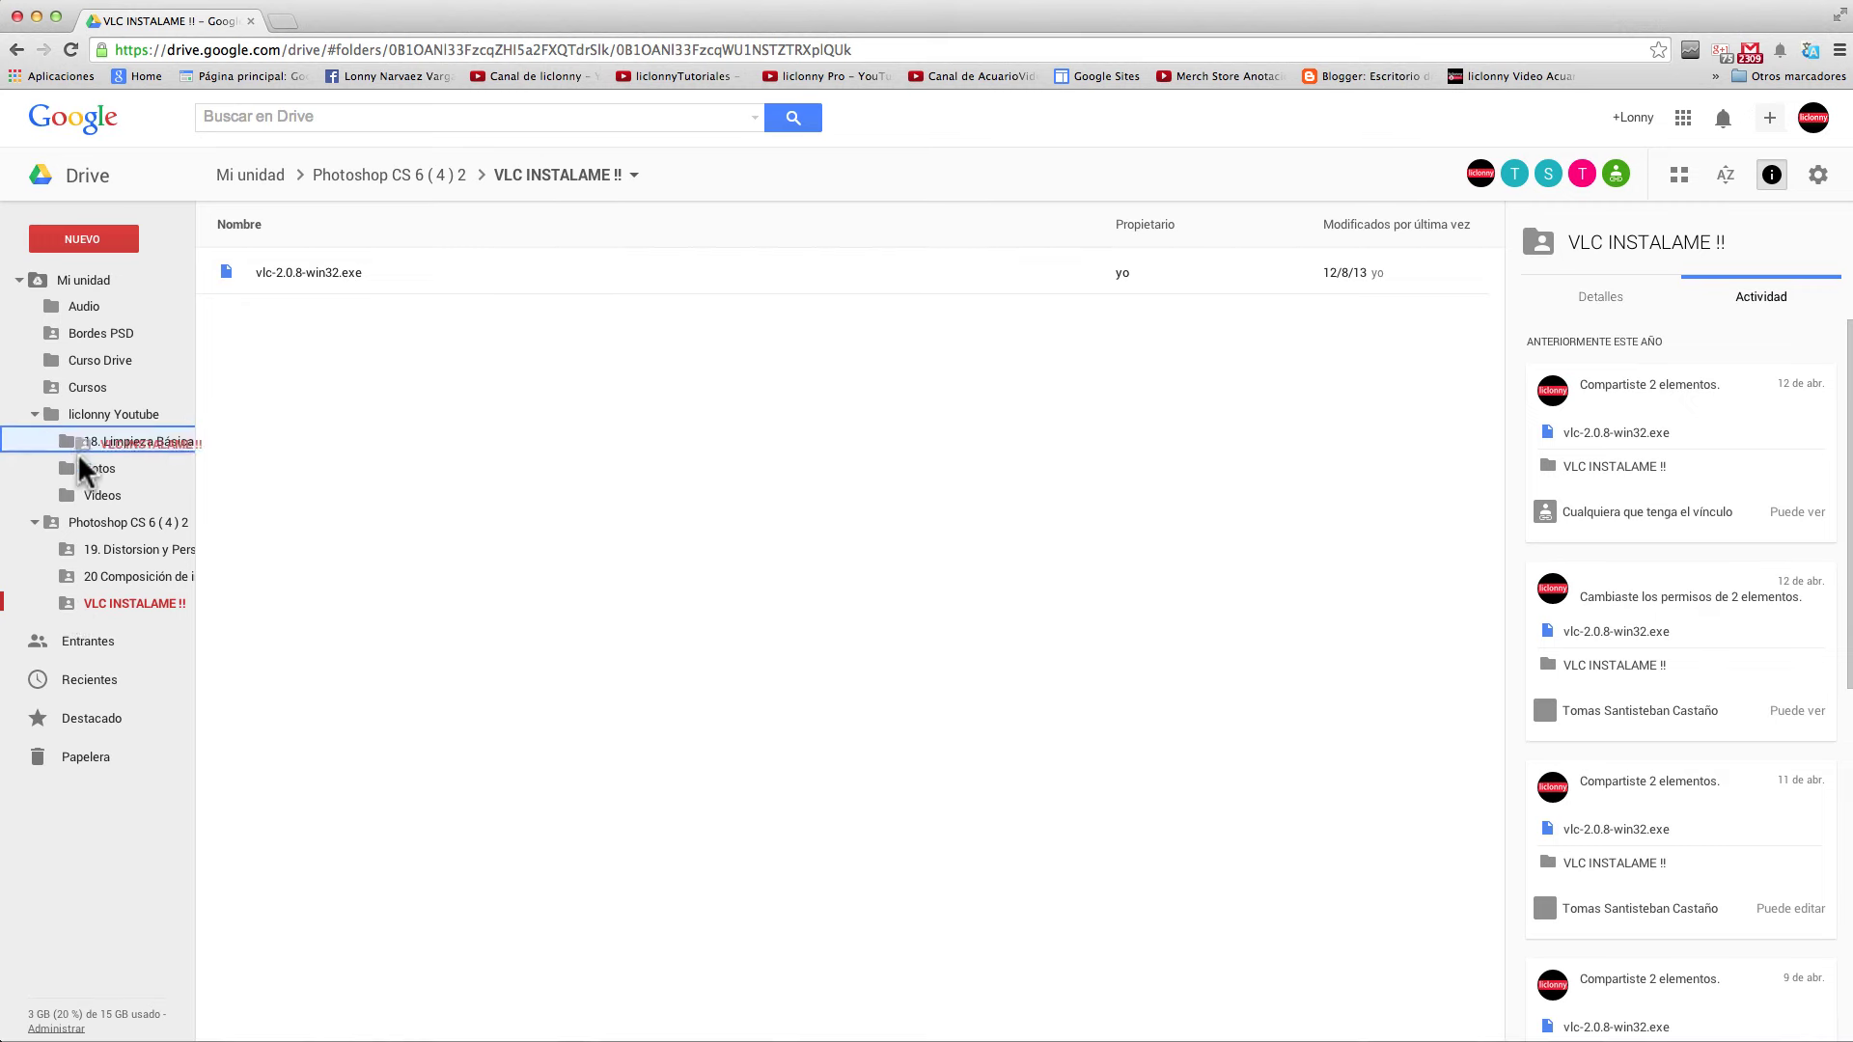
left_click_drag(64, 601, 91, 414)
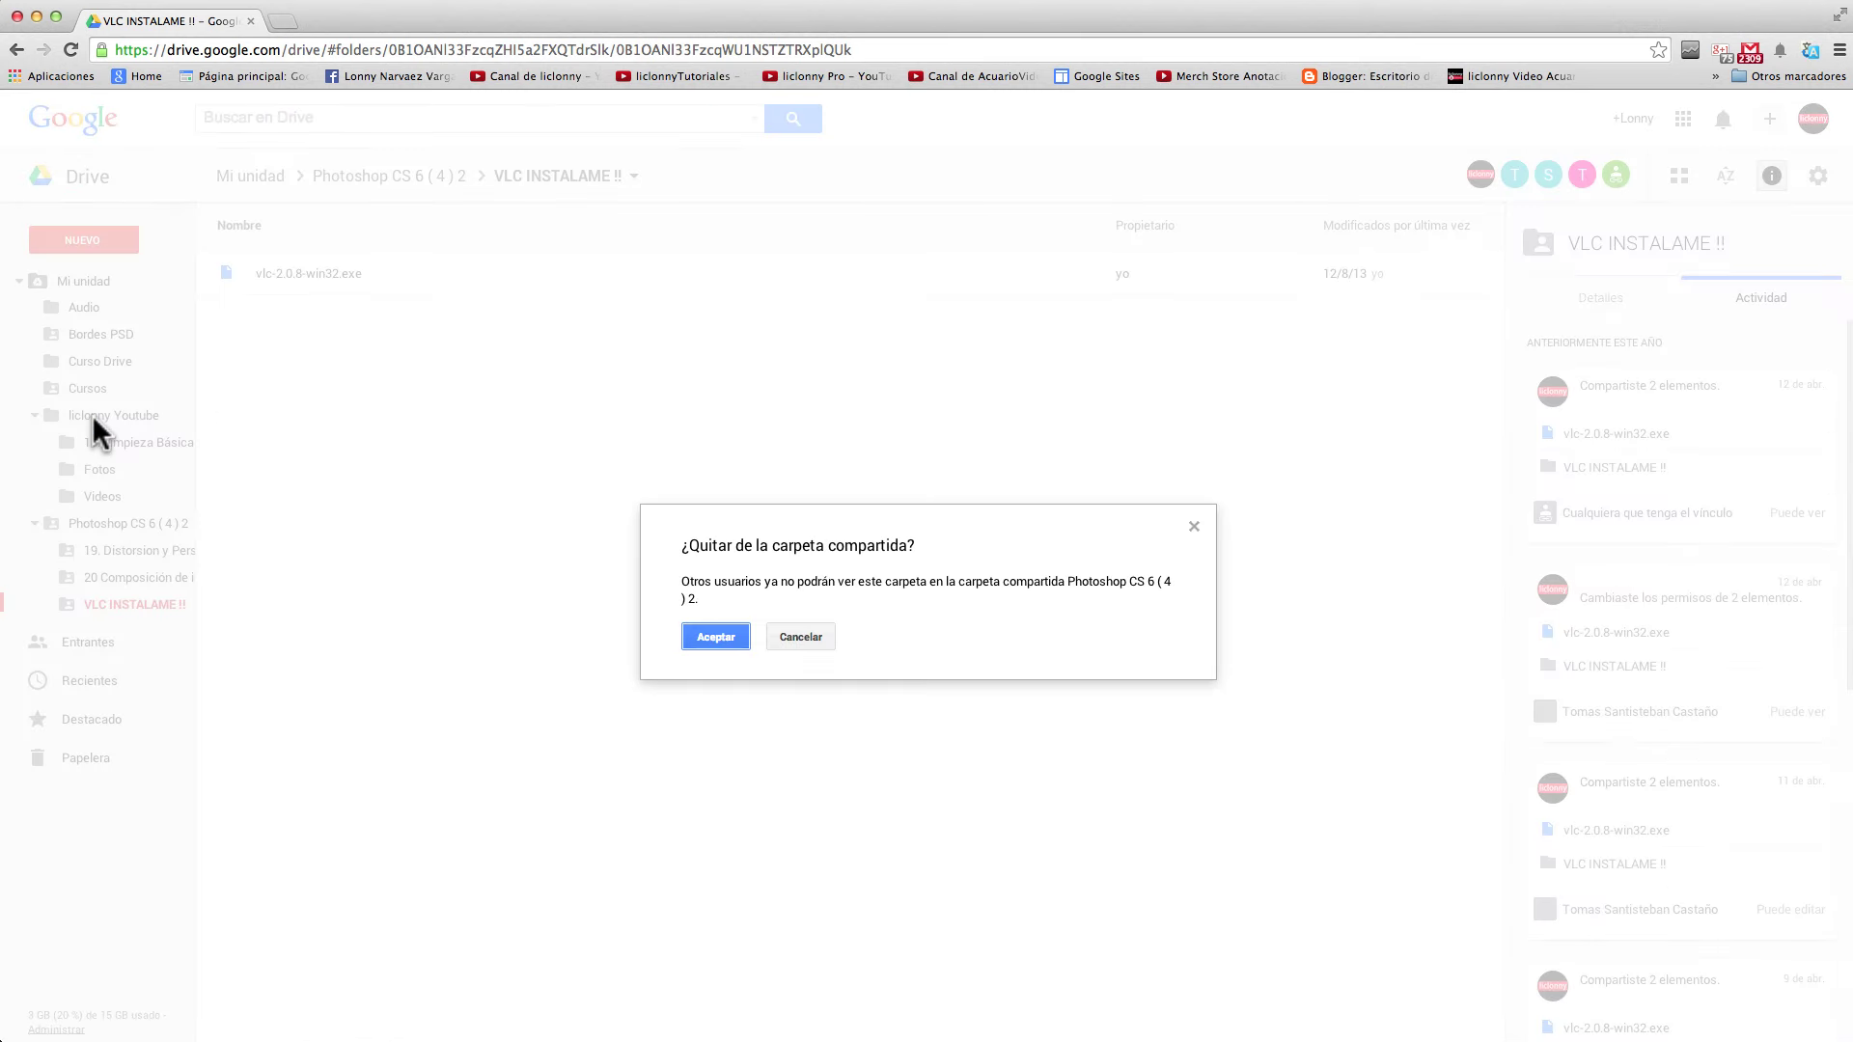
left_click(712, 637)
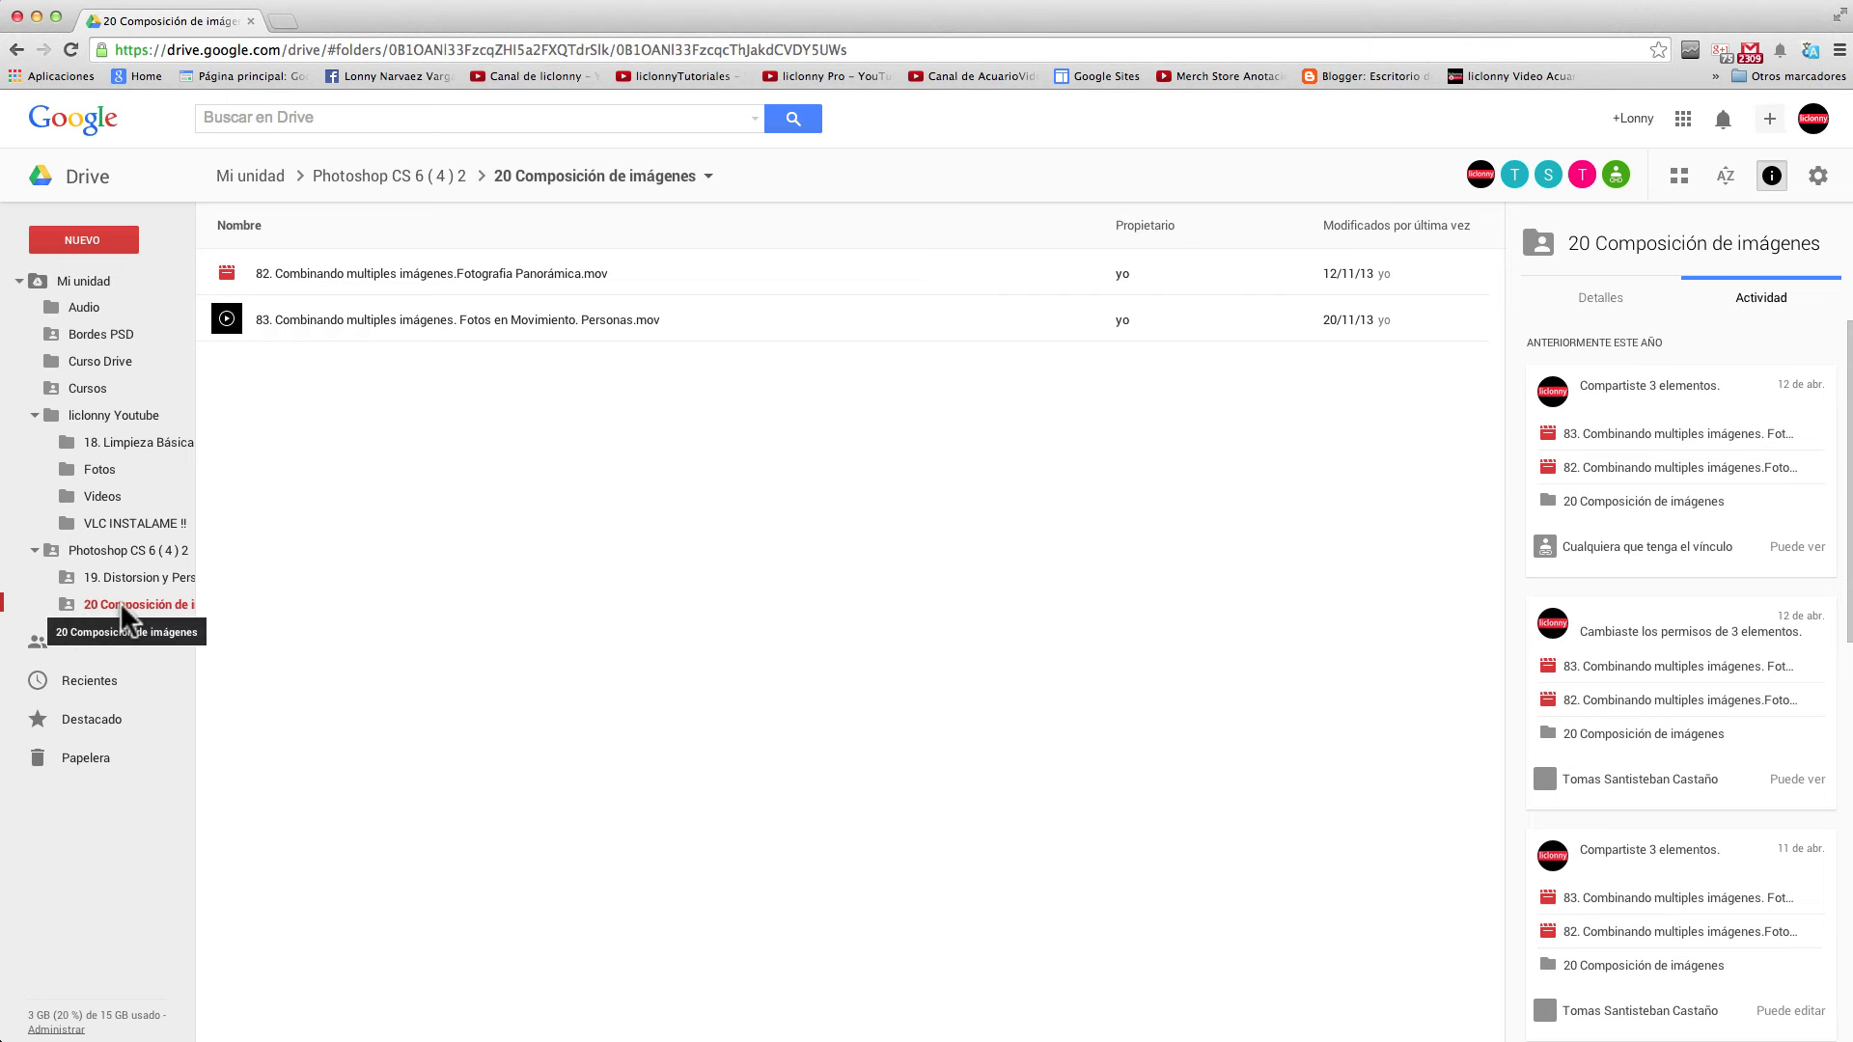
mouse_move(114, 606)
left_mouse_down()
mouse_move(93, 514)
mouse_move(130, 423)
left_mouse_up()
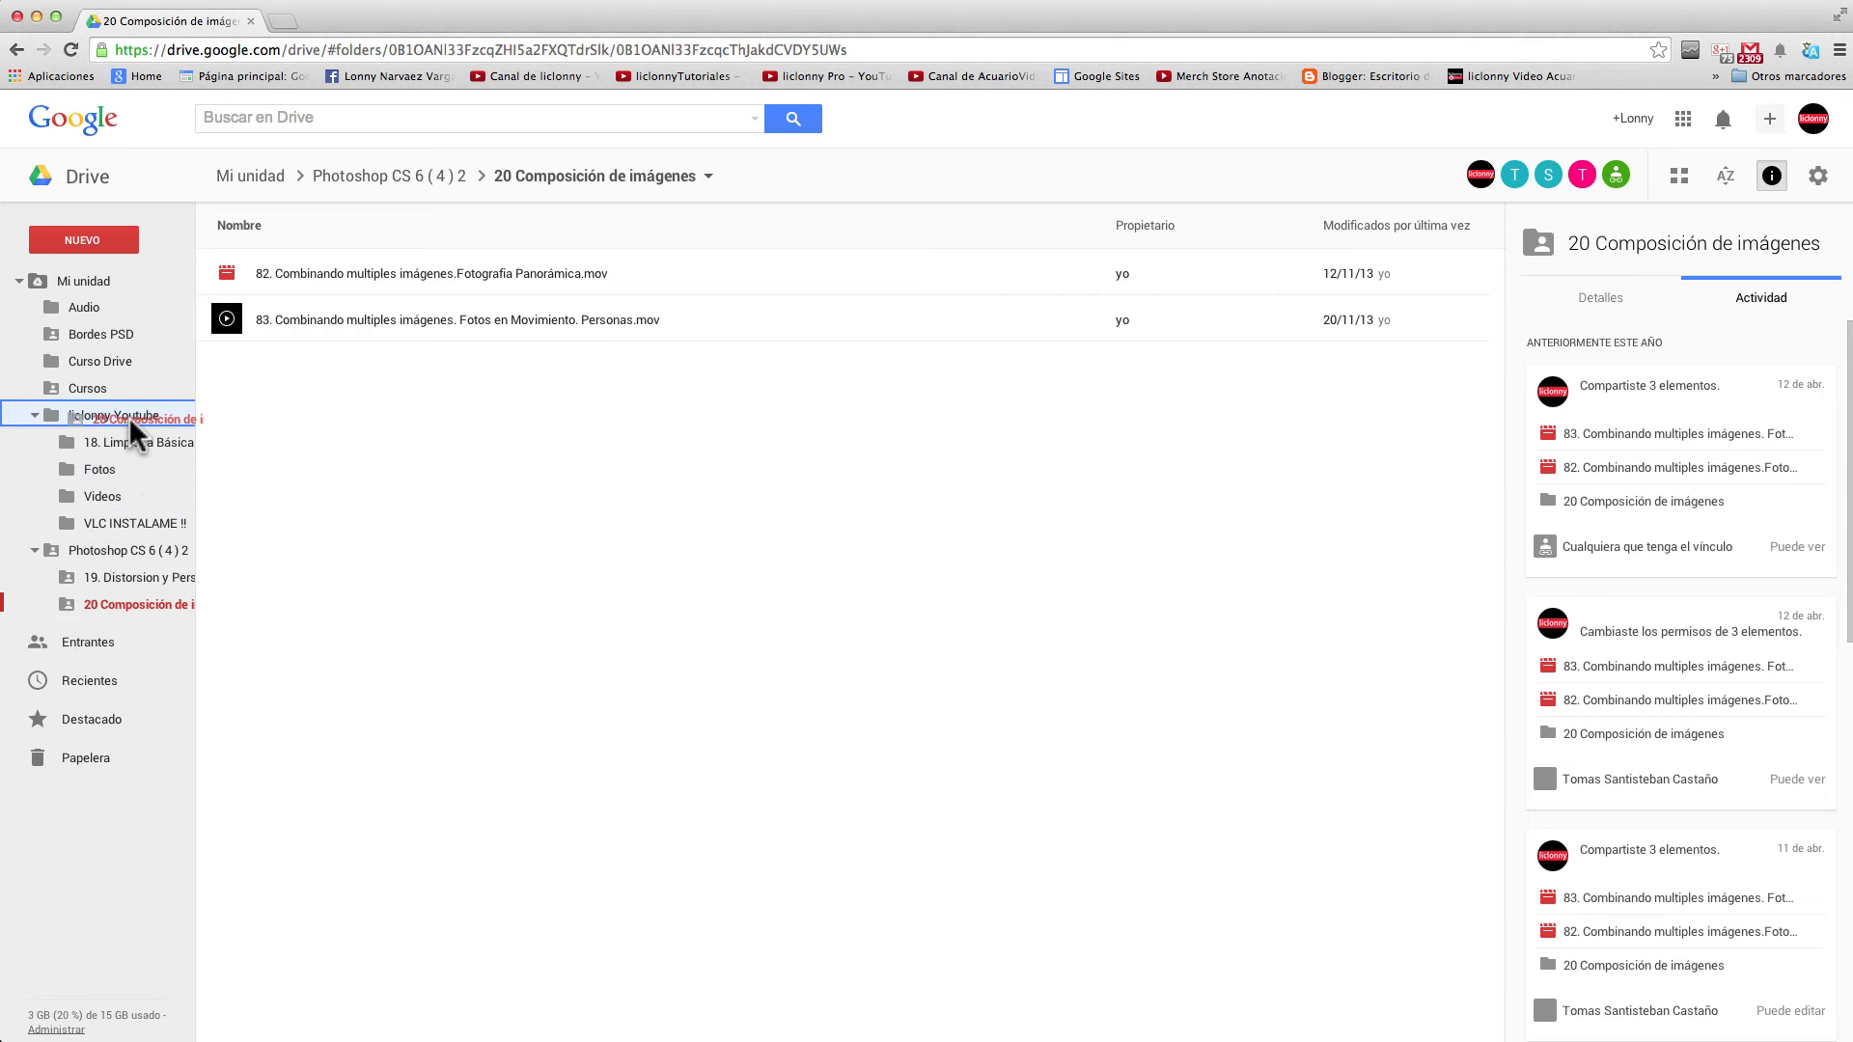
left_click_drag(129, 418, 129, 416)
left_click(711, 635)
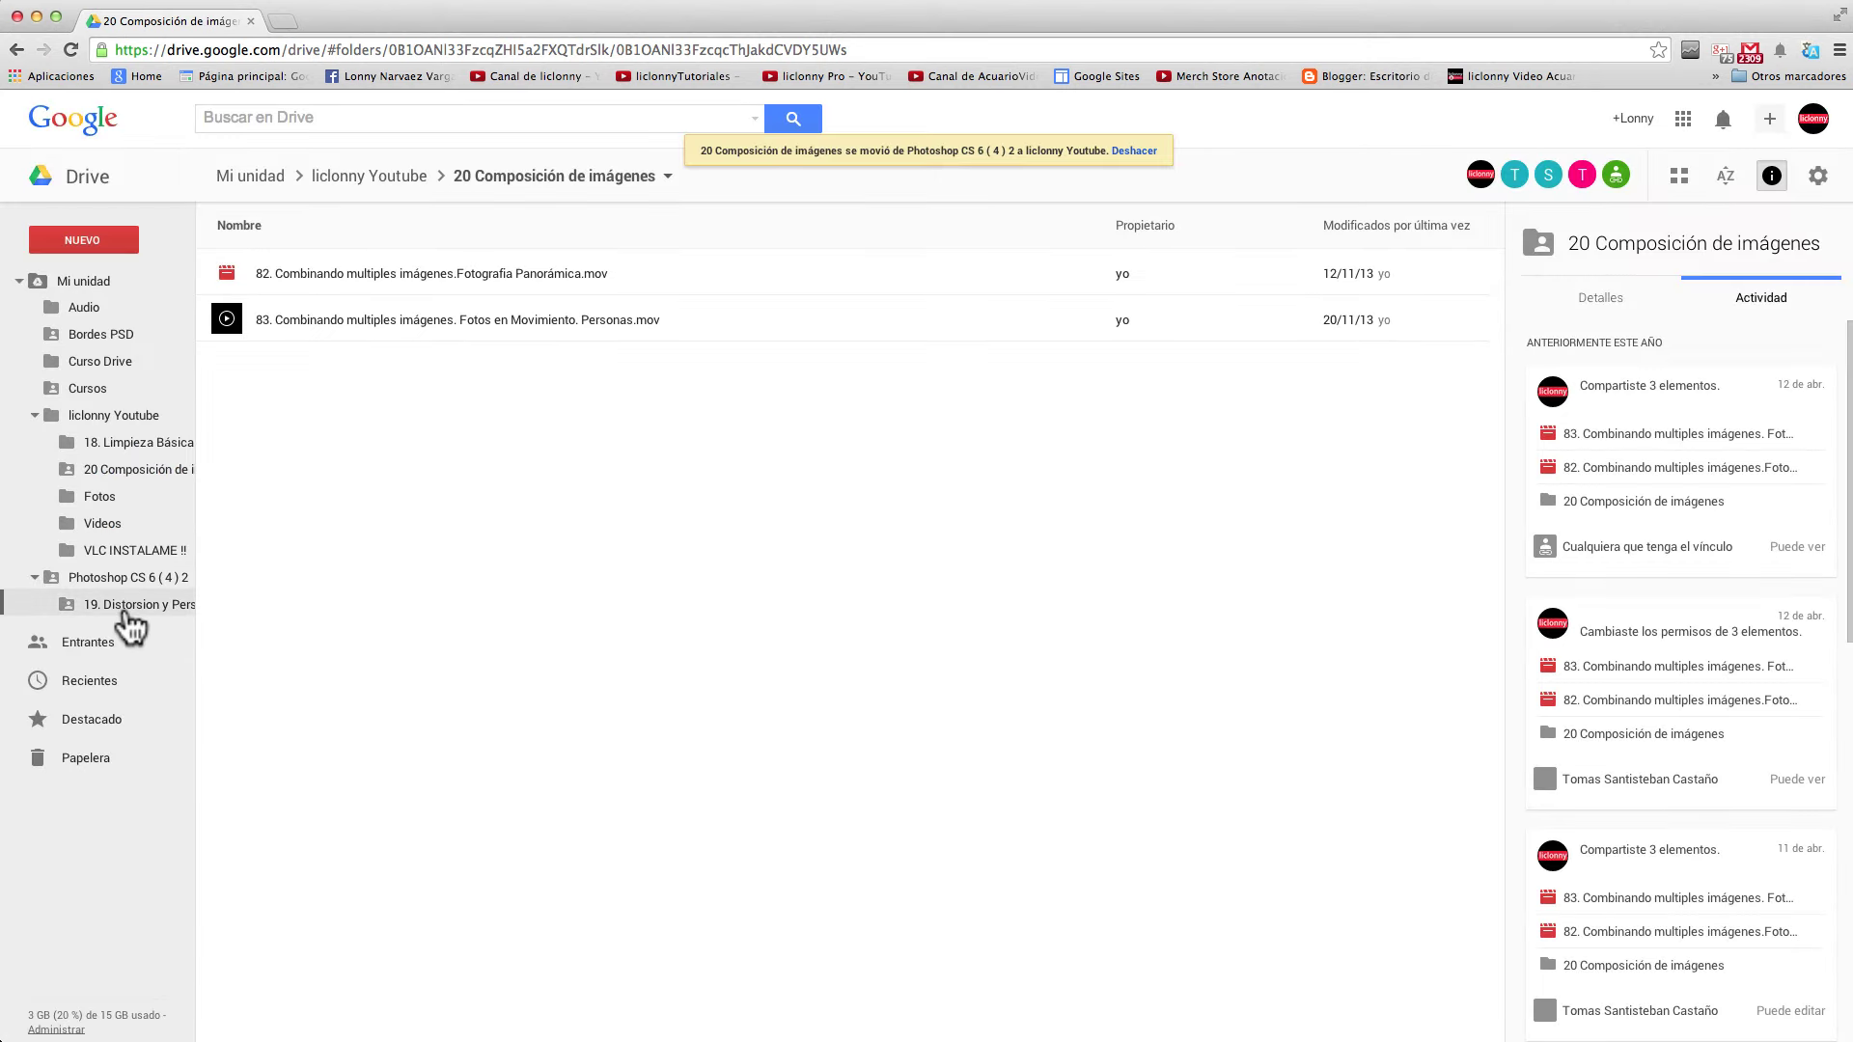
left_click_drag(126, 618, 136, 415)
left_click(705, 634)
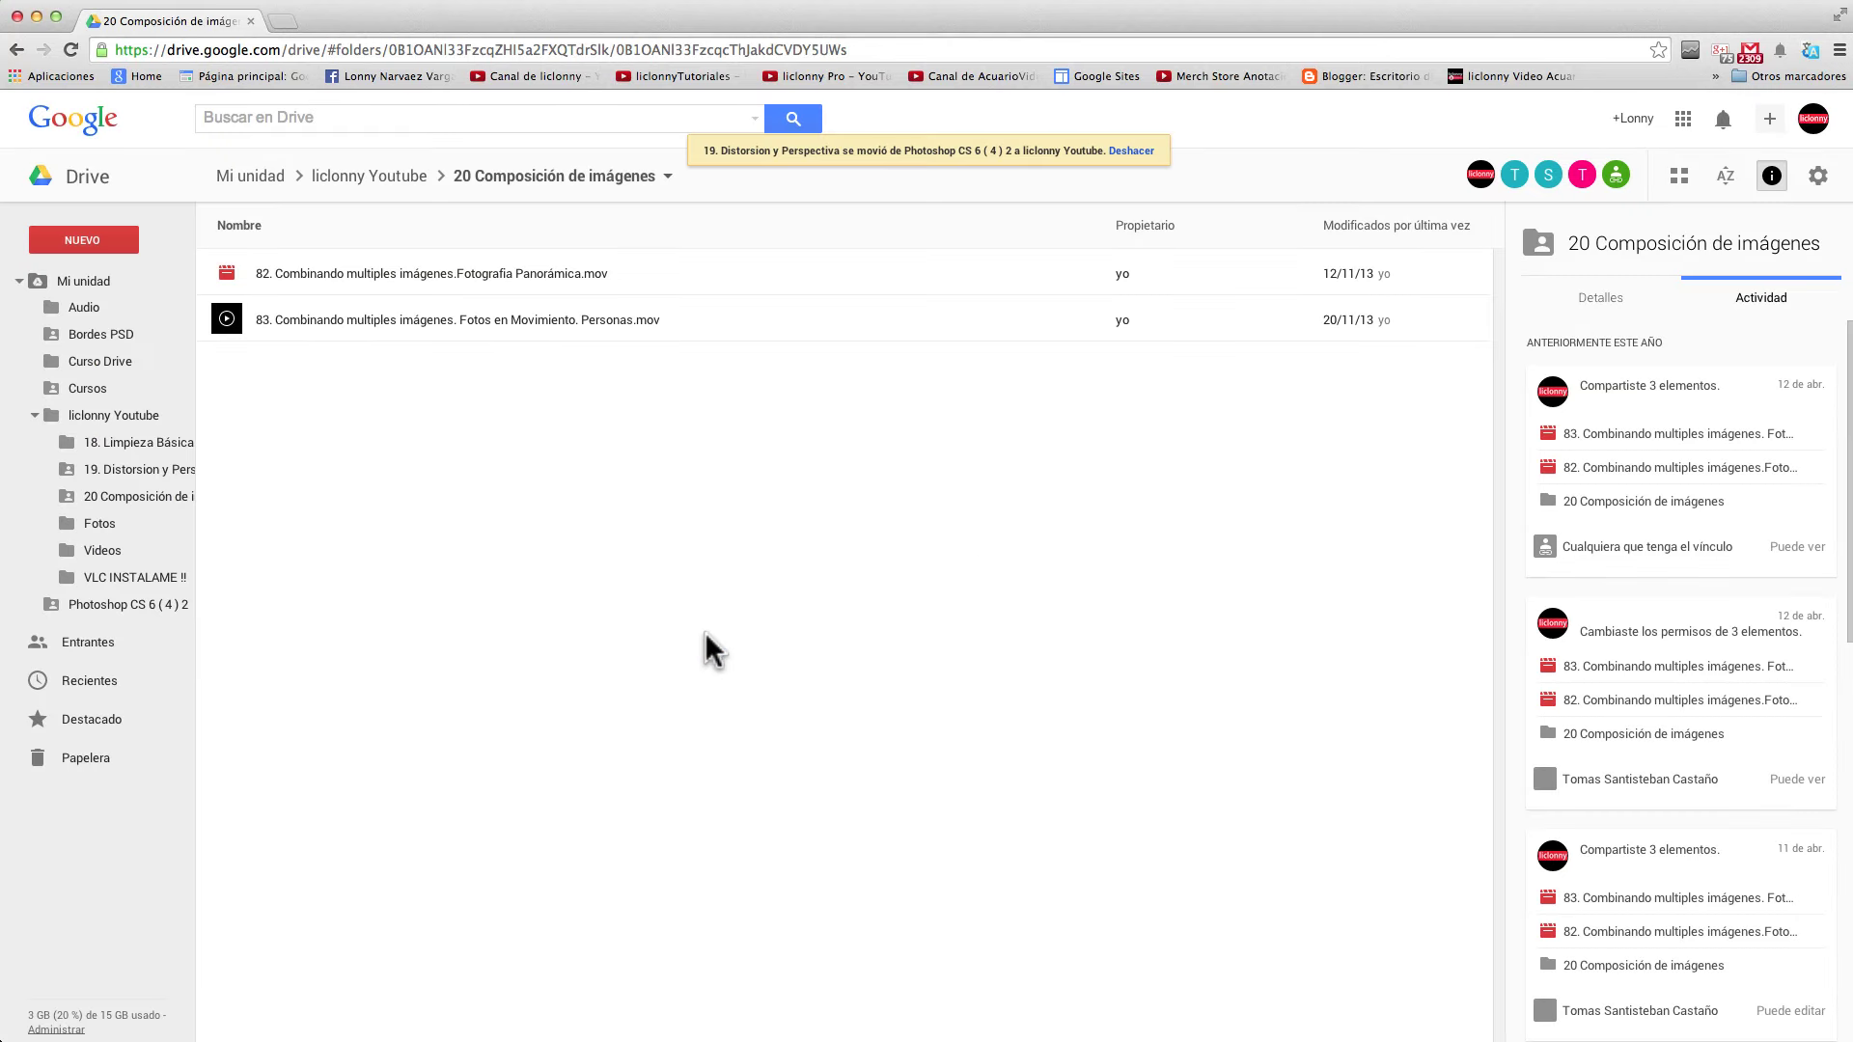
left_click(94, 604)
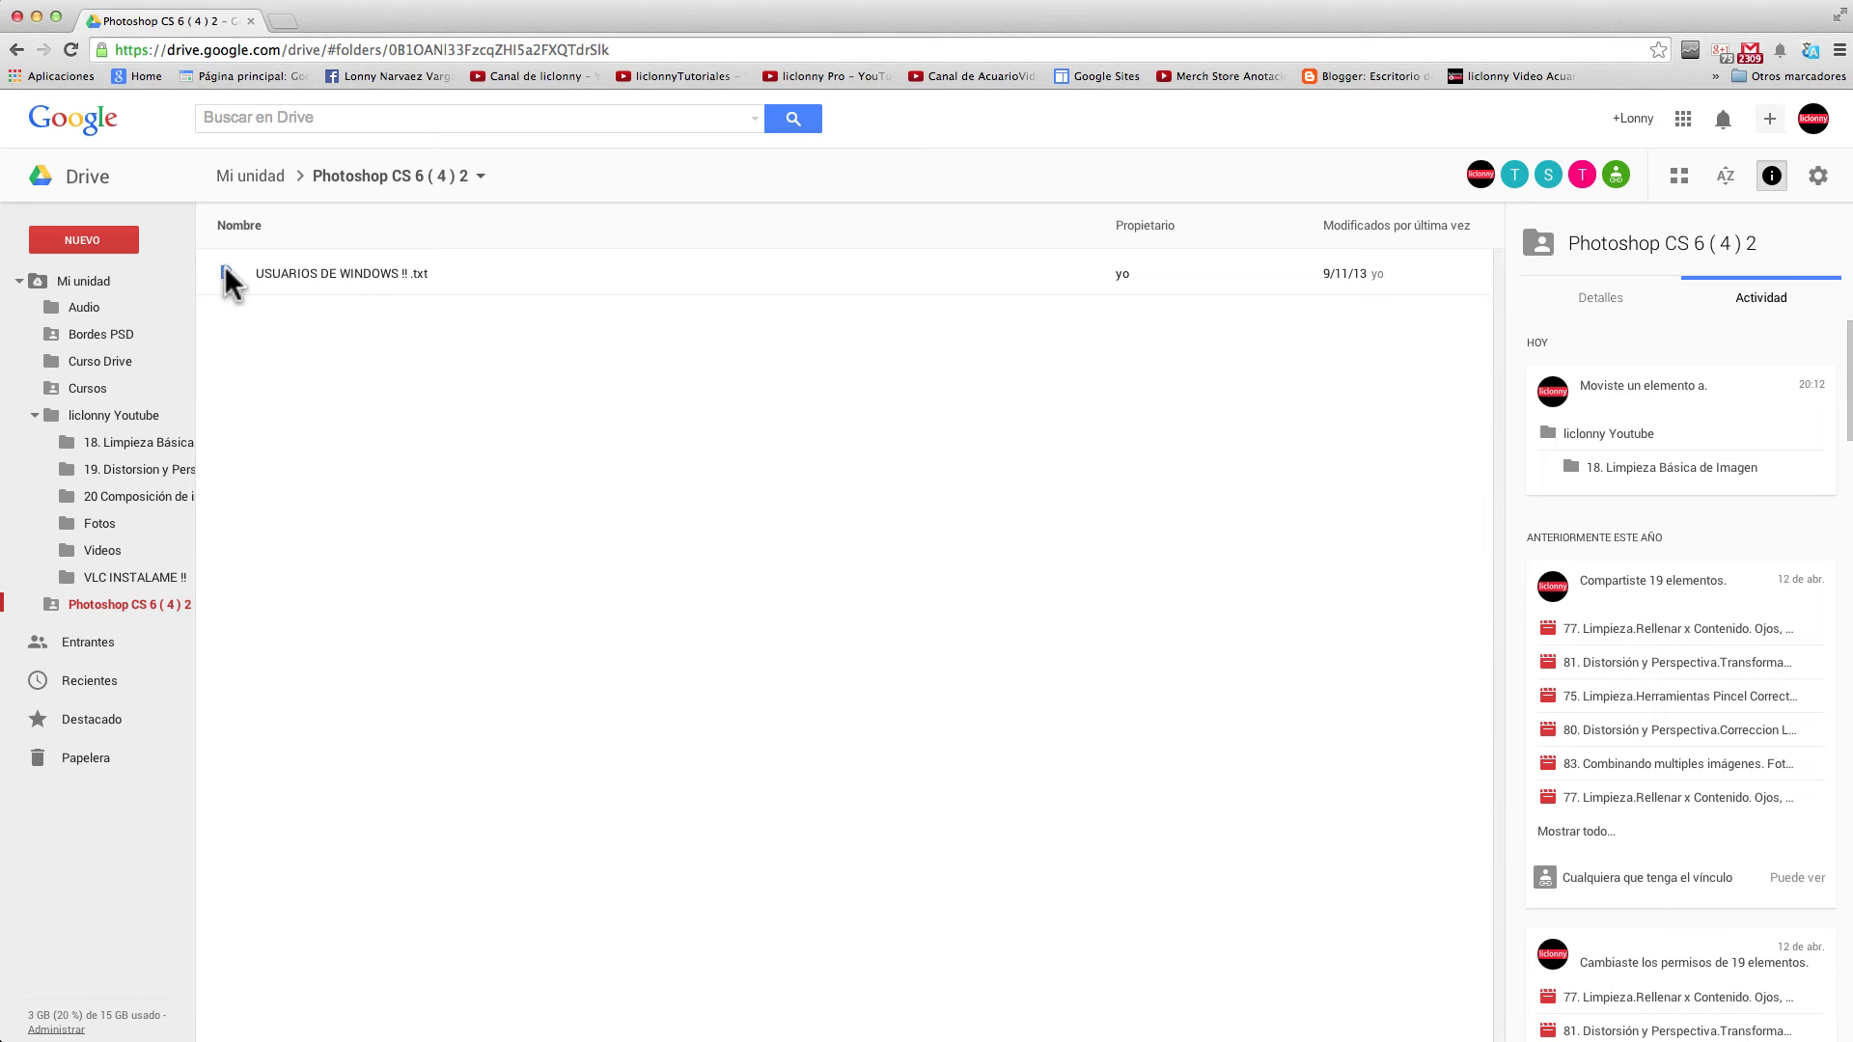
Move the USUARIOS DE WINDOWS !! .txt file into Cursos, confirming the move
mouse_move(224, 265)
left_mouse_down()
mouse_move(89, 350)
mouse_move(111, 354)
left_mouse_up()
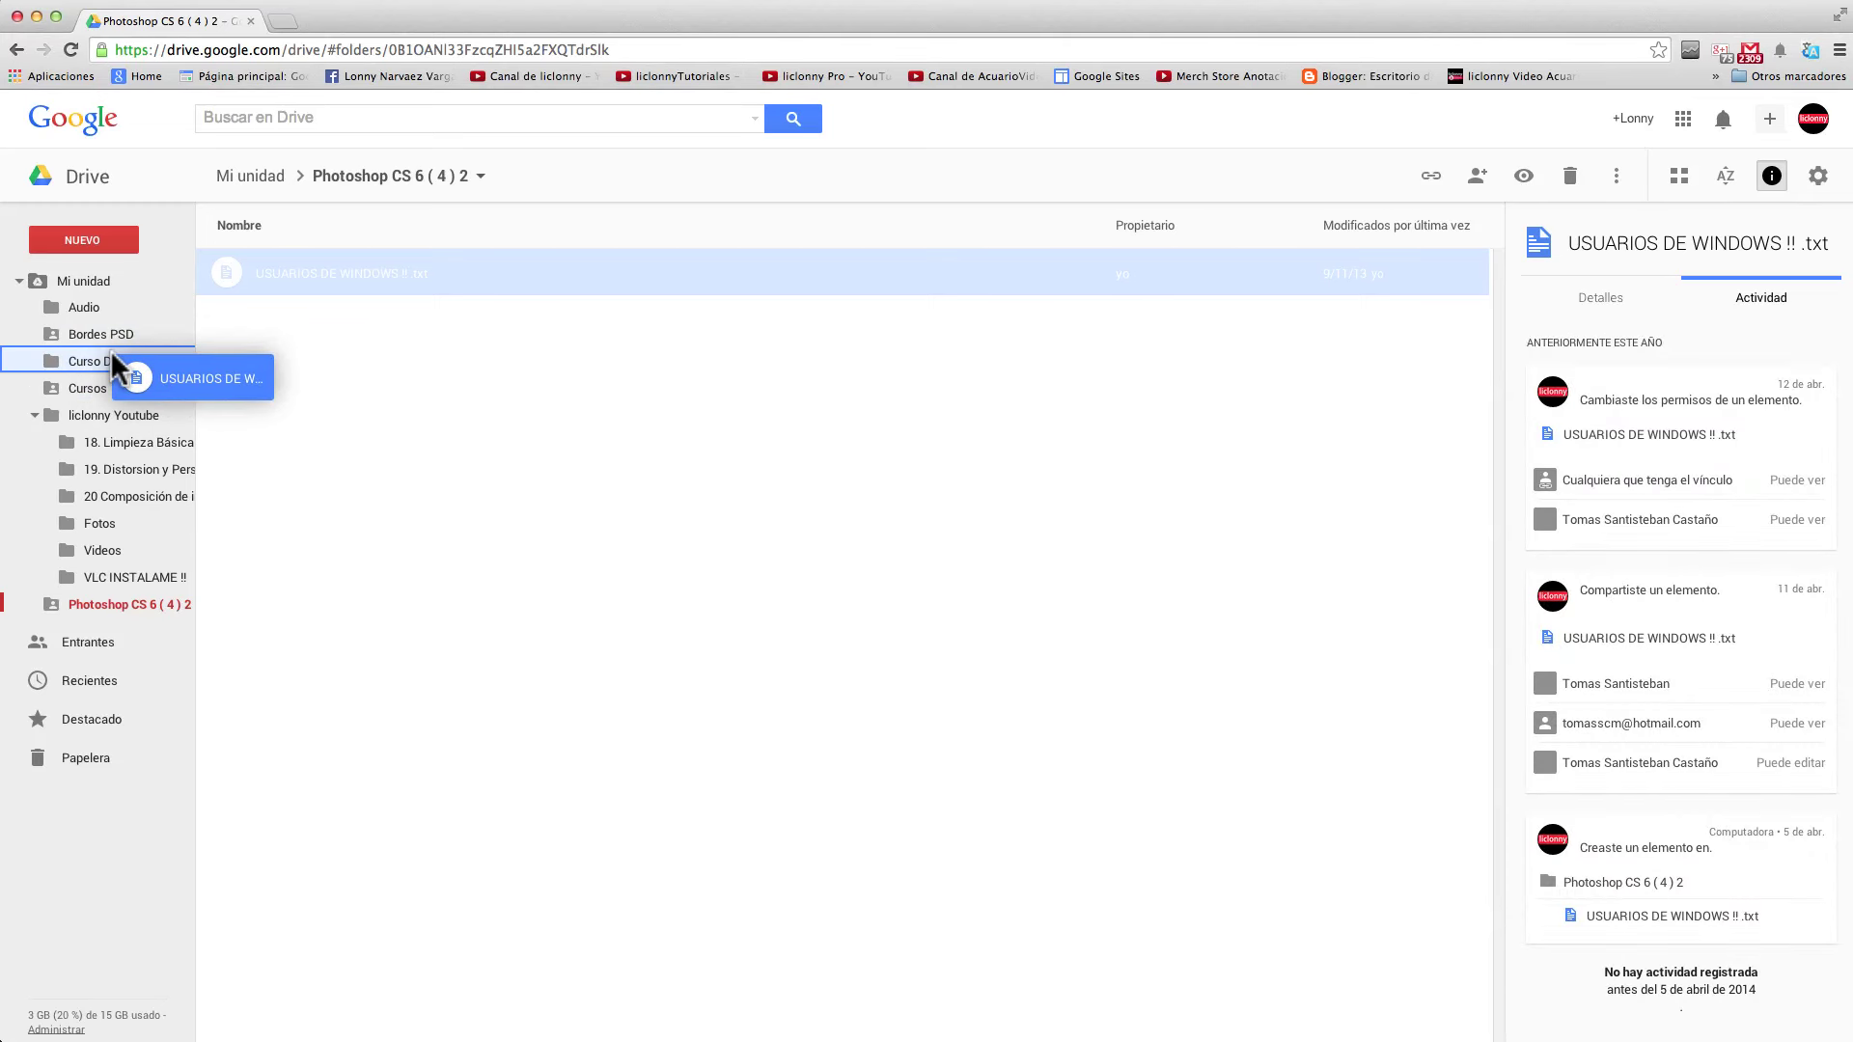
left_click_drag(110, 350, 129, 376)
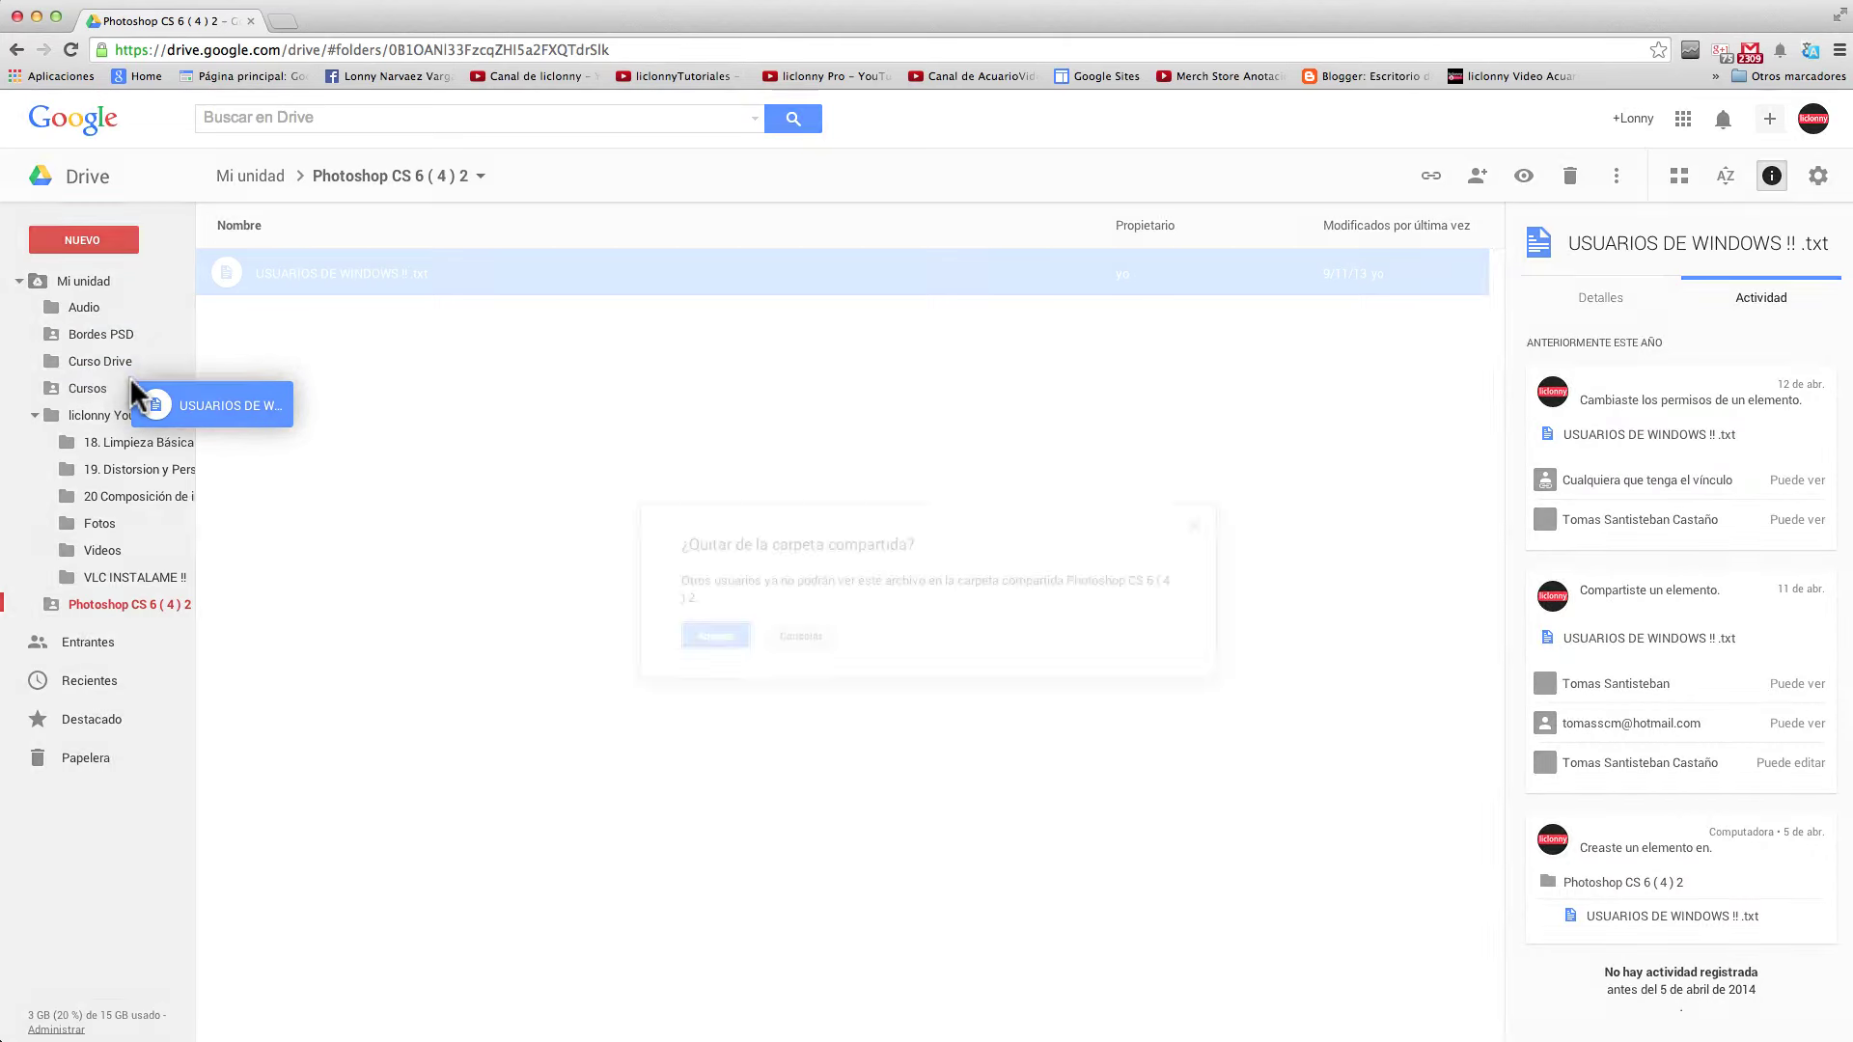
left_click(703, 636)
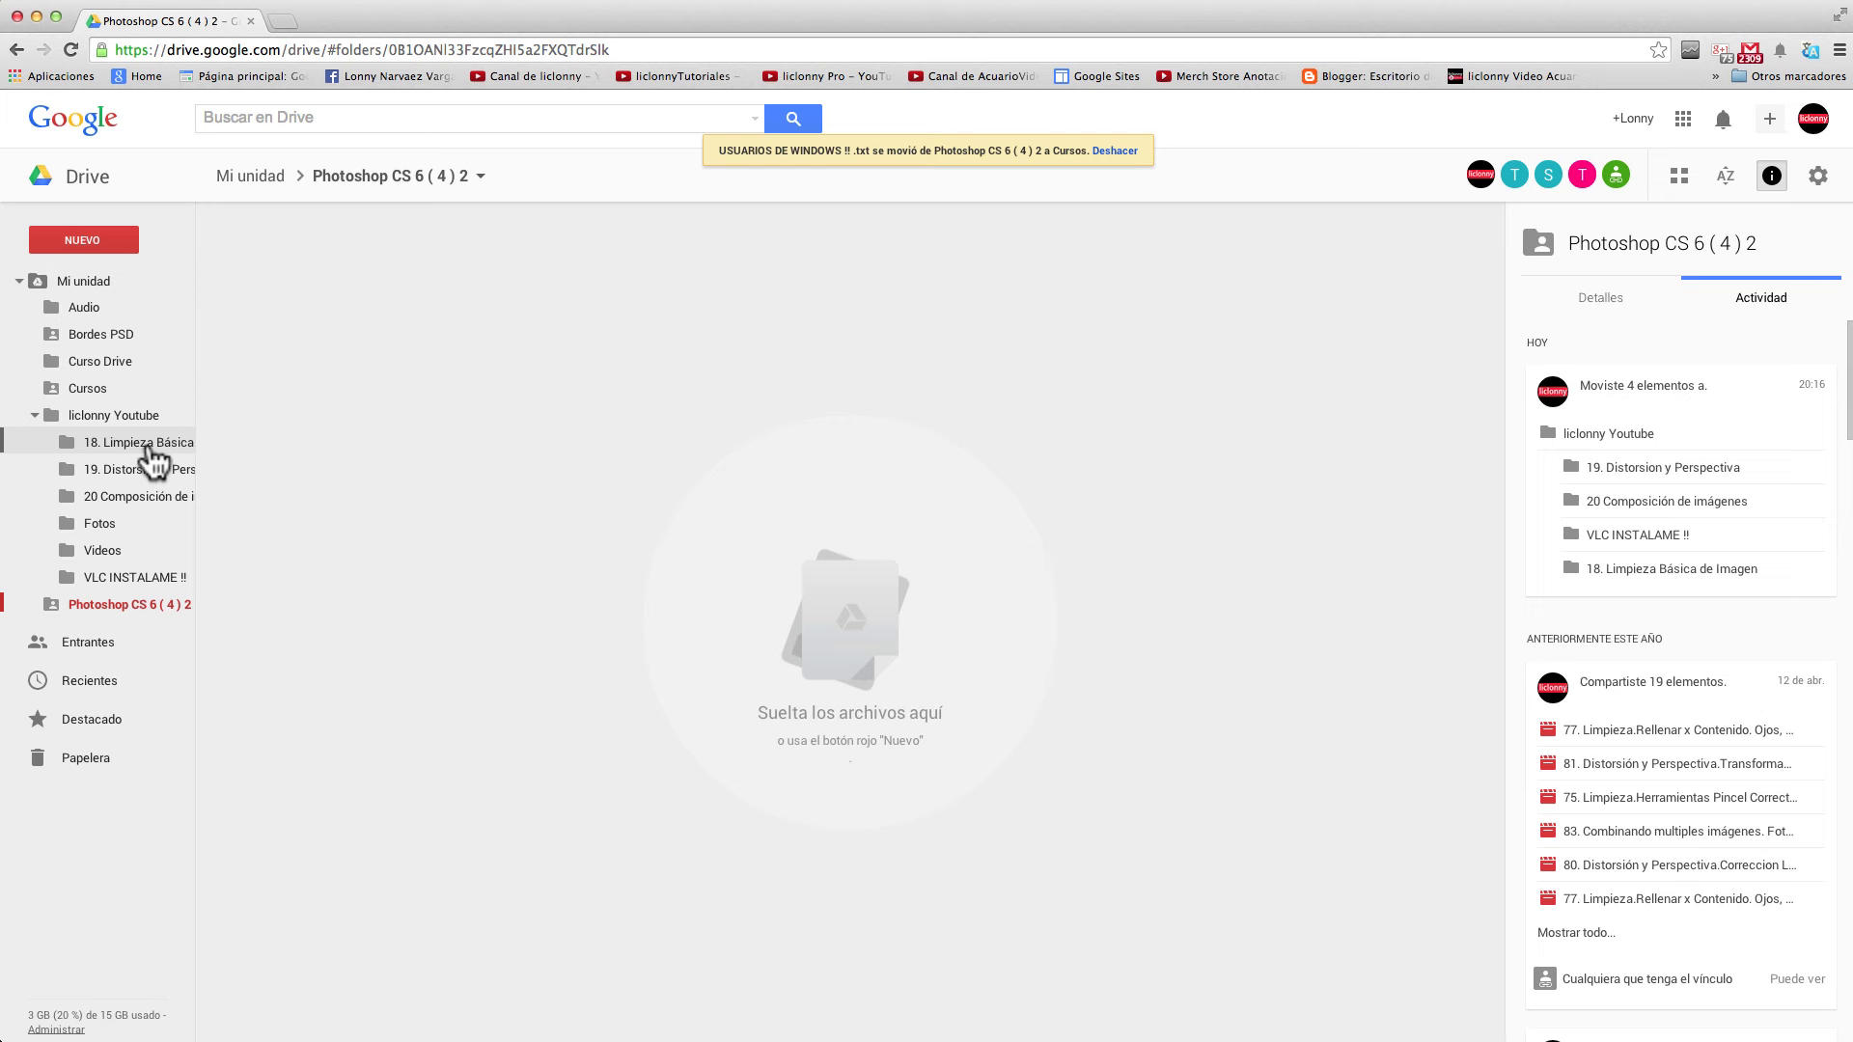
Move lesson folders 18, 19 and 20 into Videos under liclonny Youtube
left_click_drag(150, 453, 135, 550)
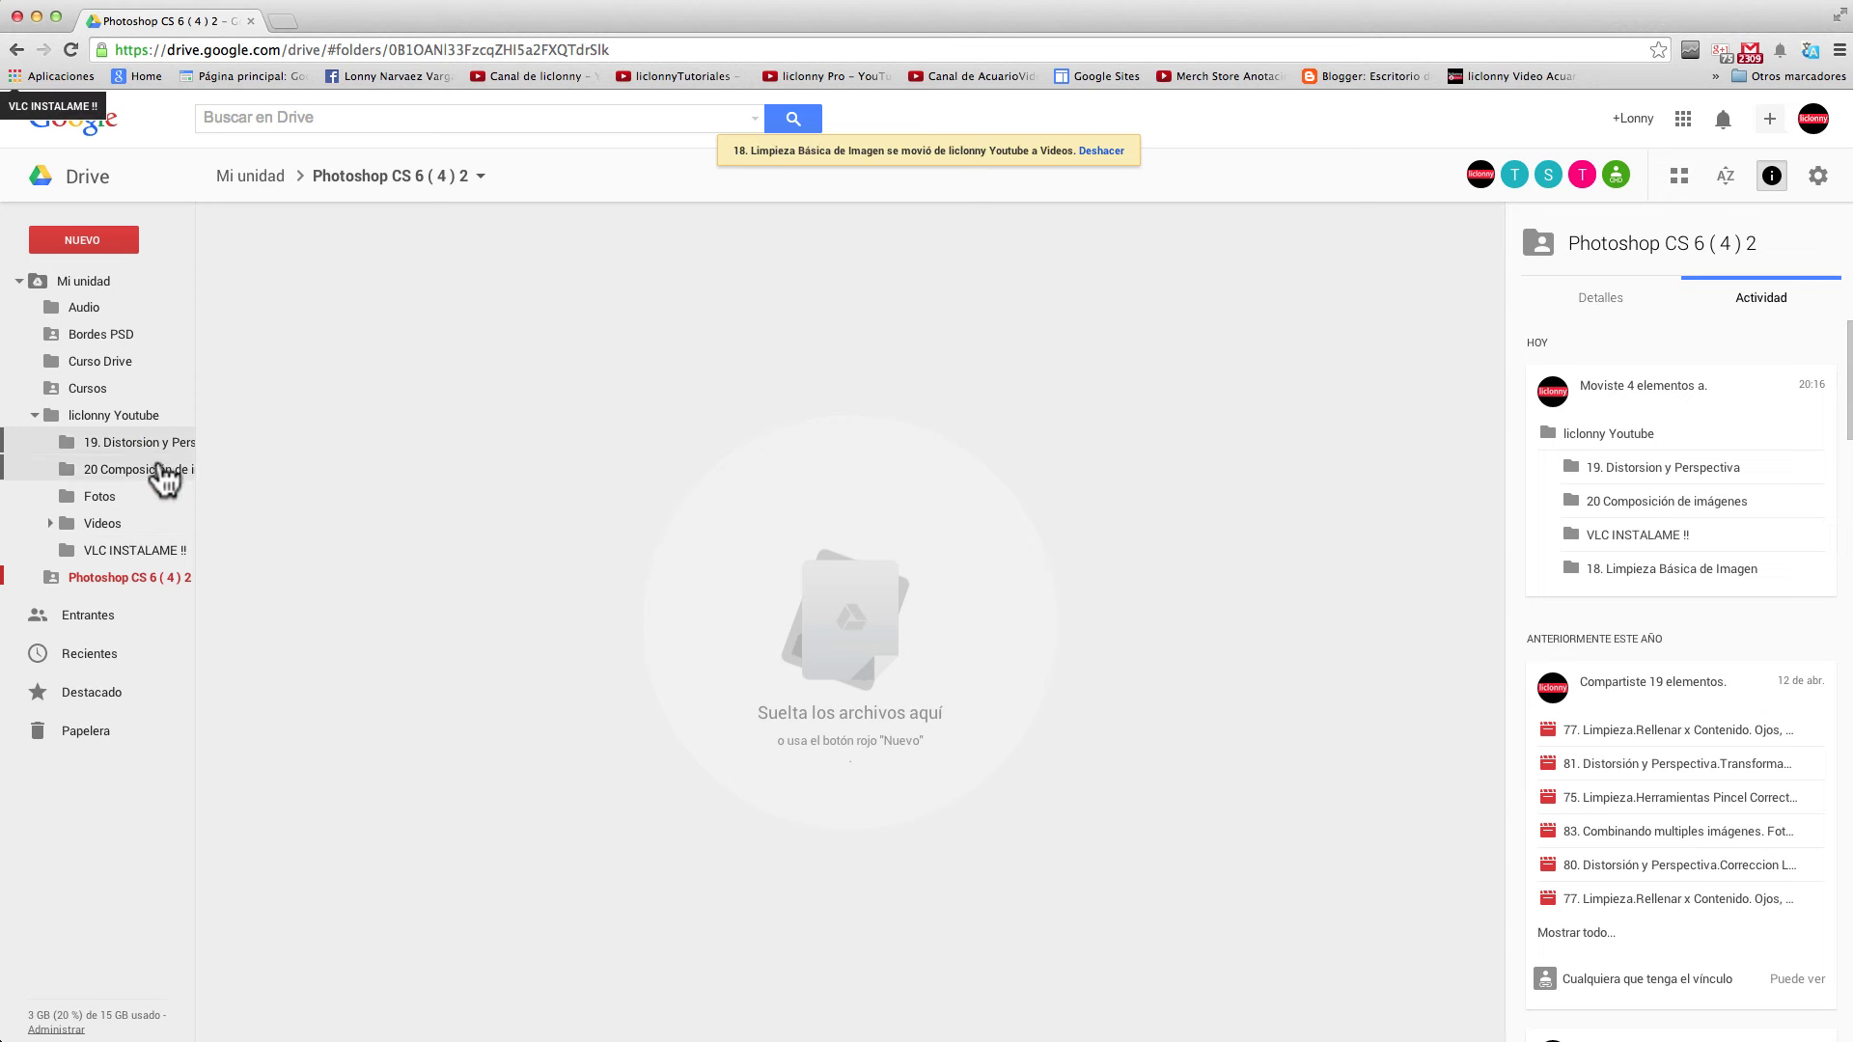
left_click_drag(154, 442, 143, 517)
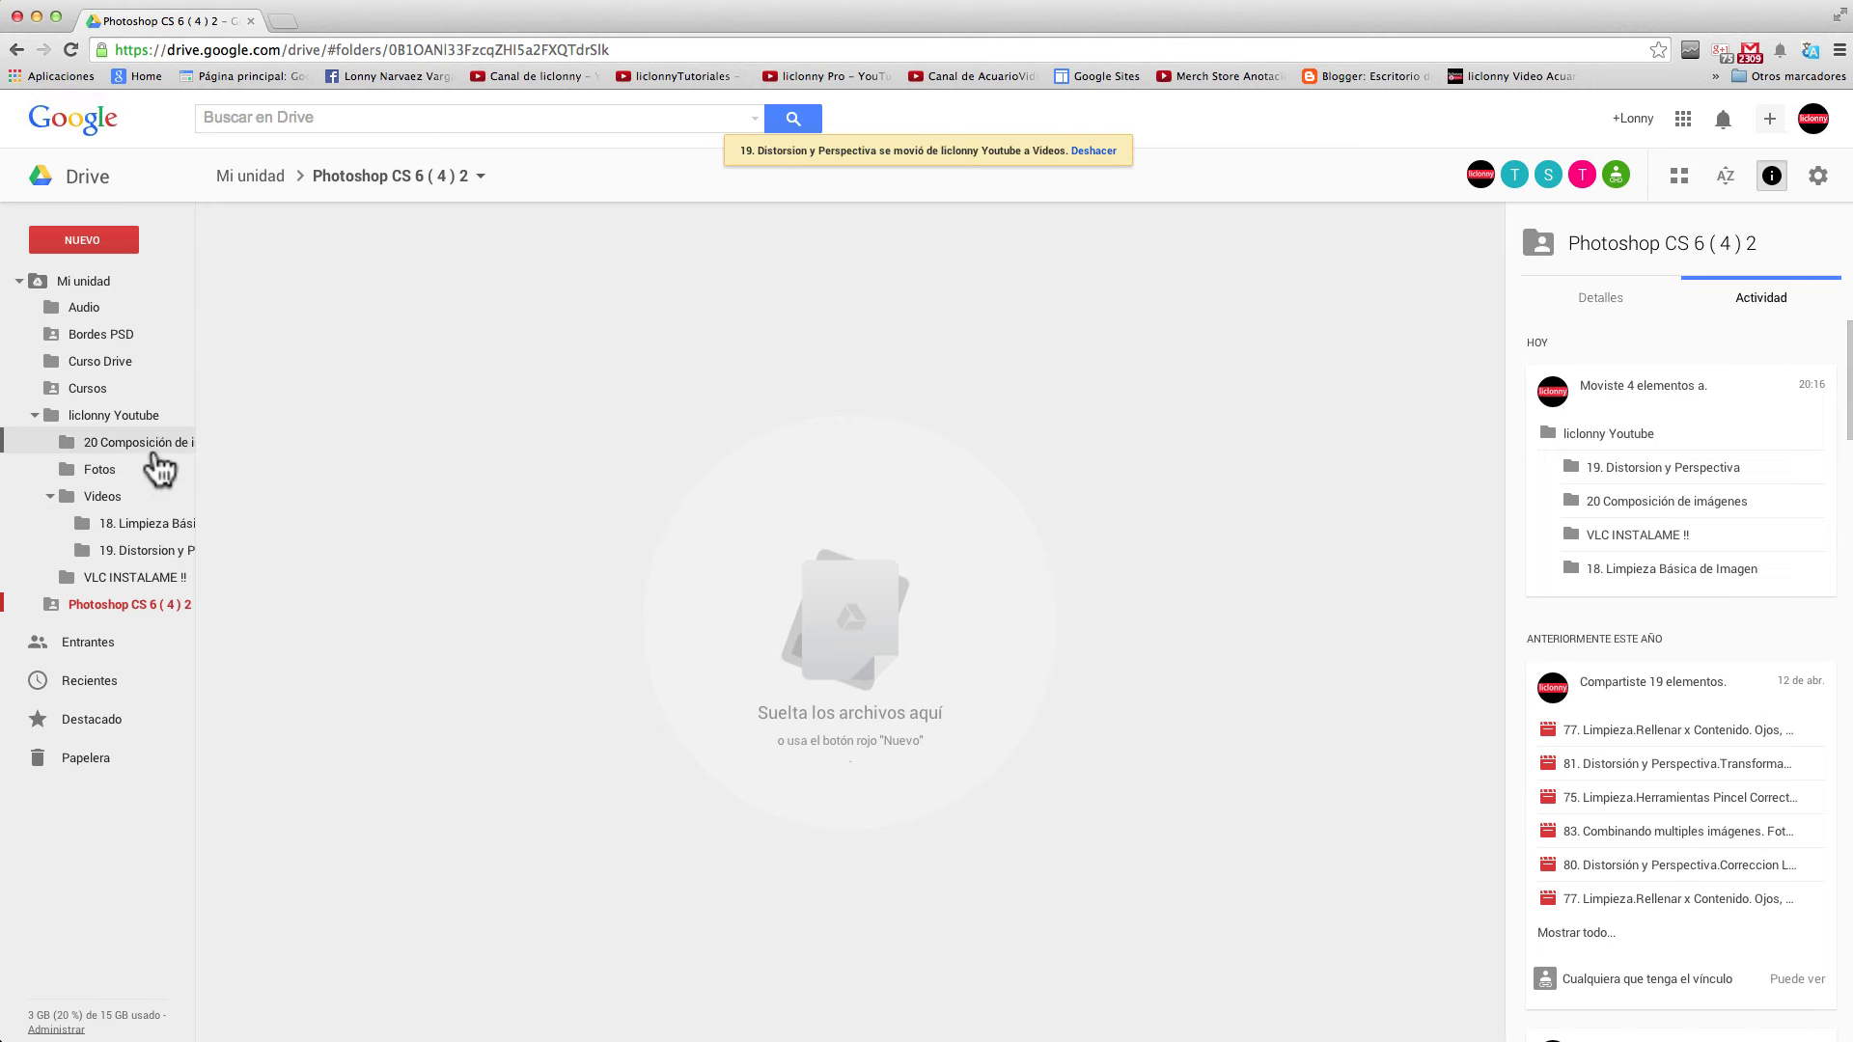
left_click_drag(150, 444, 148, 490)
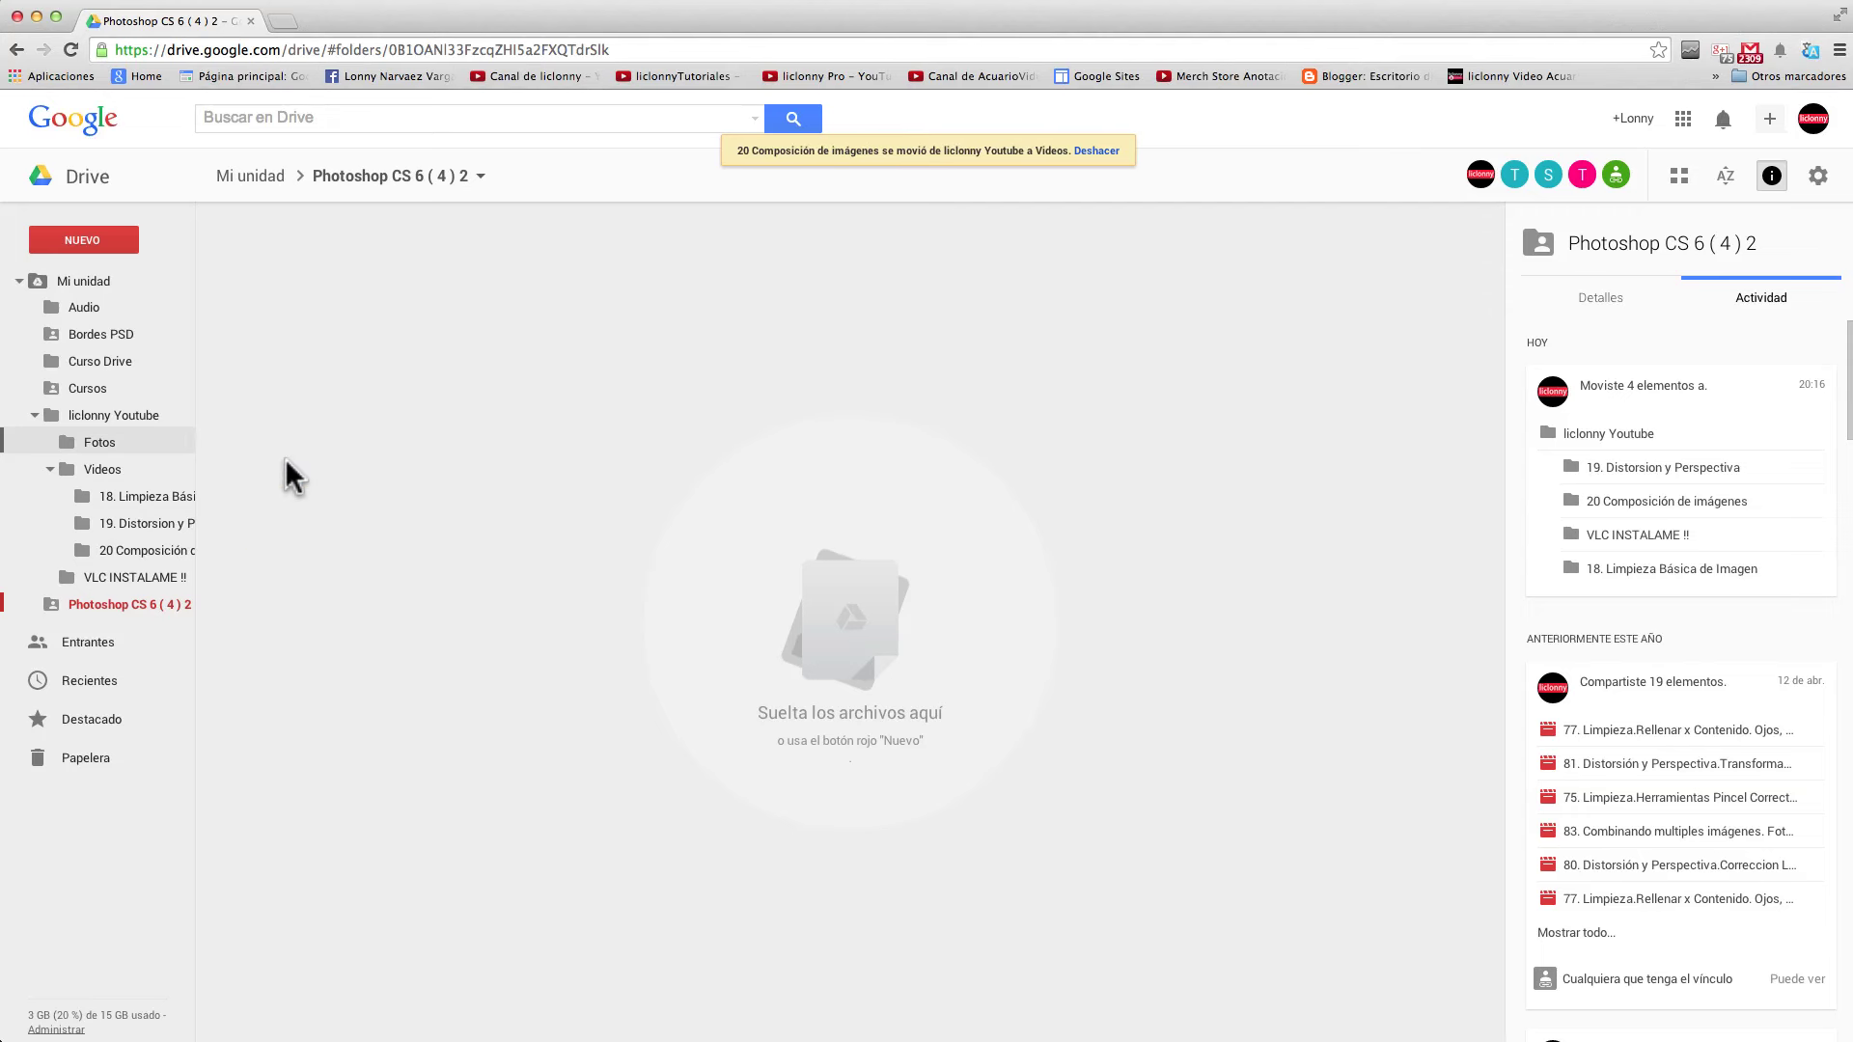
left_click(50, 467)
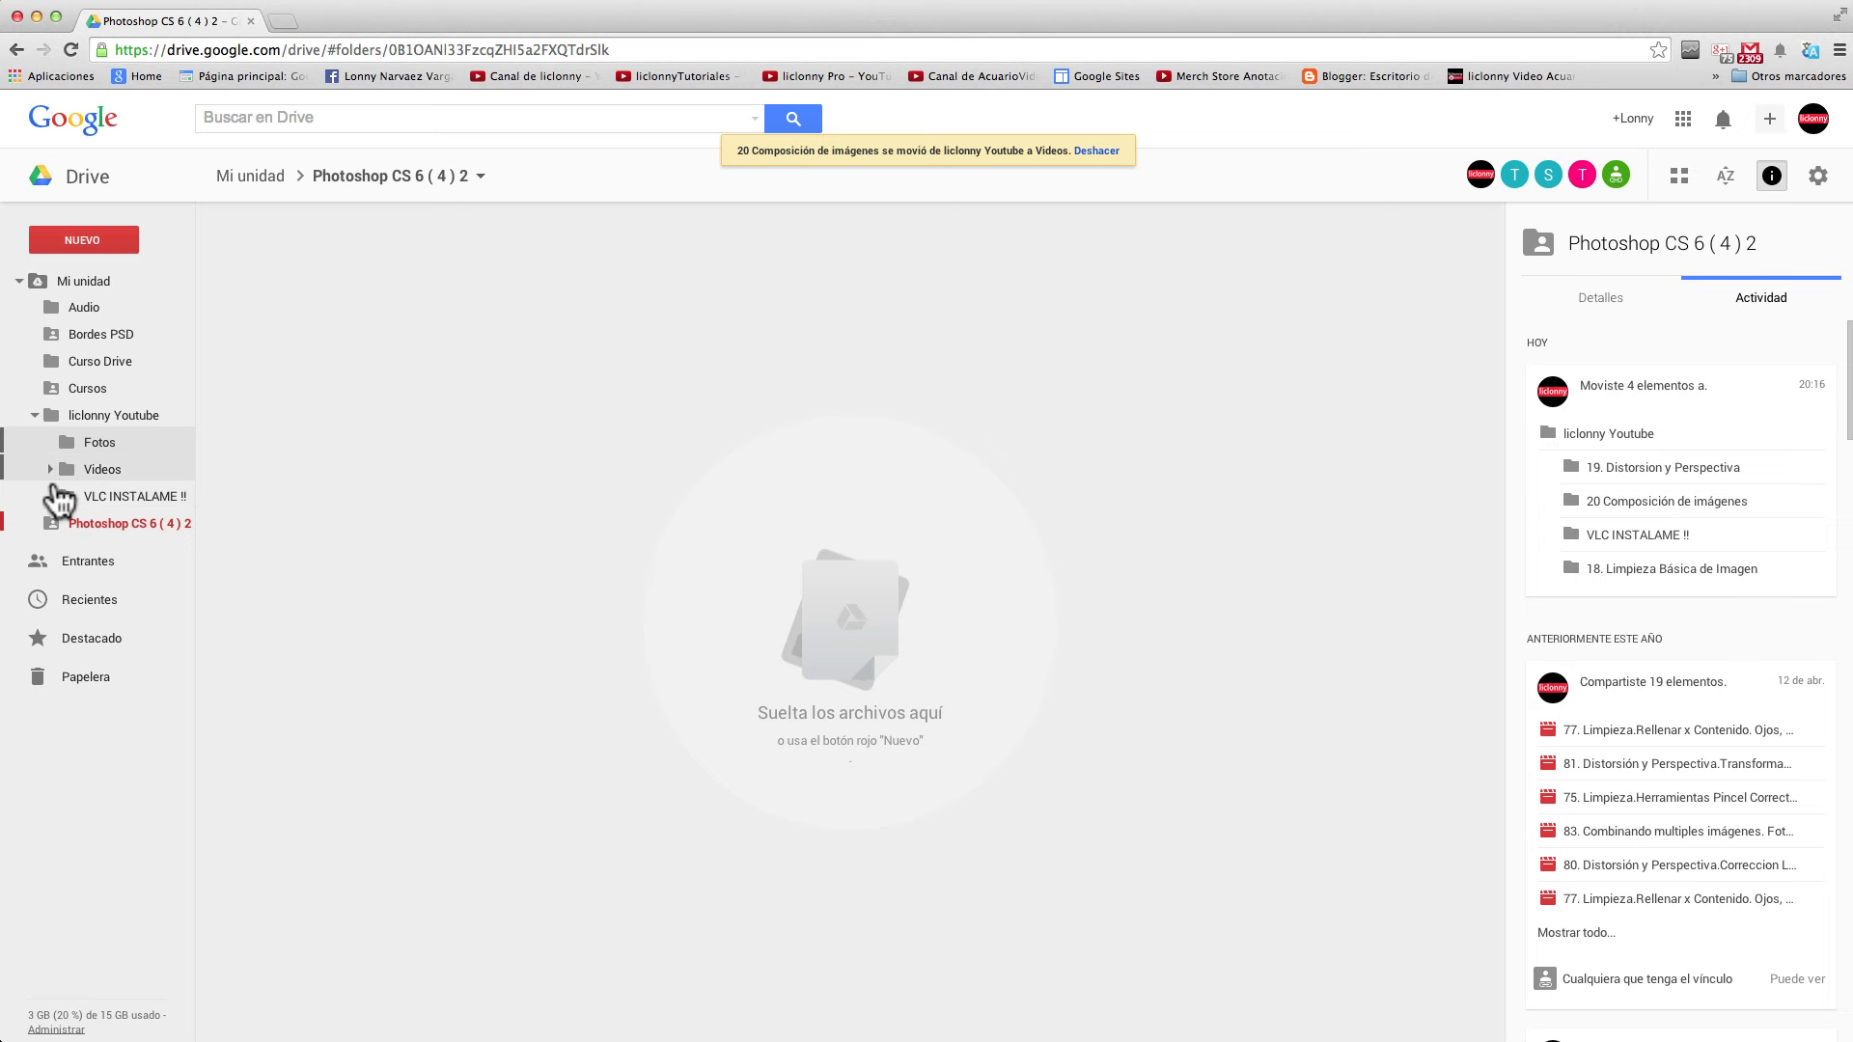
Move the VLC INSTALAME !! folder into Cursos, confirming the move
left_click(63, 494)
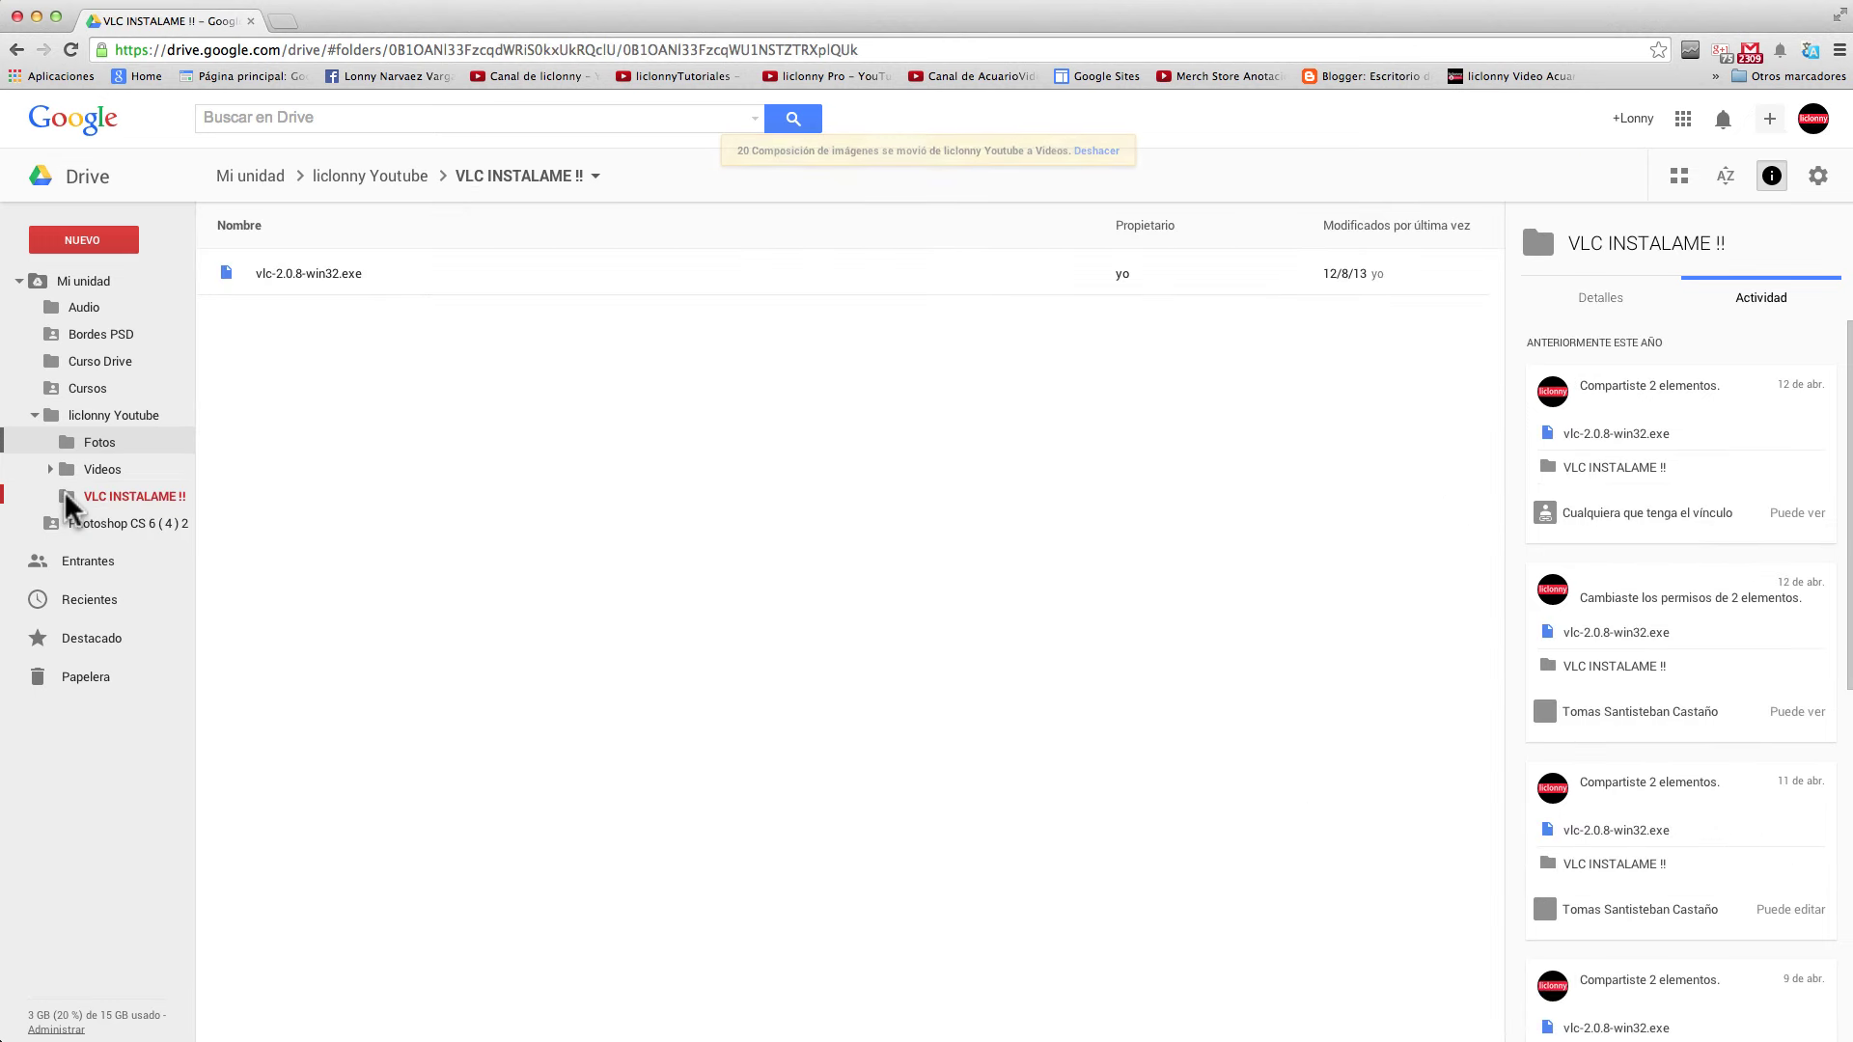
mouse_move(63, 491)
left_mouse_down()
mouse_move(81, 359)
mouse_move(106, 382)
left_mouse_up()
left_click(713, 635)
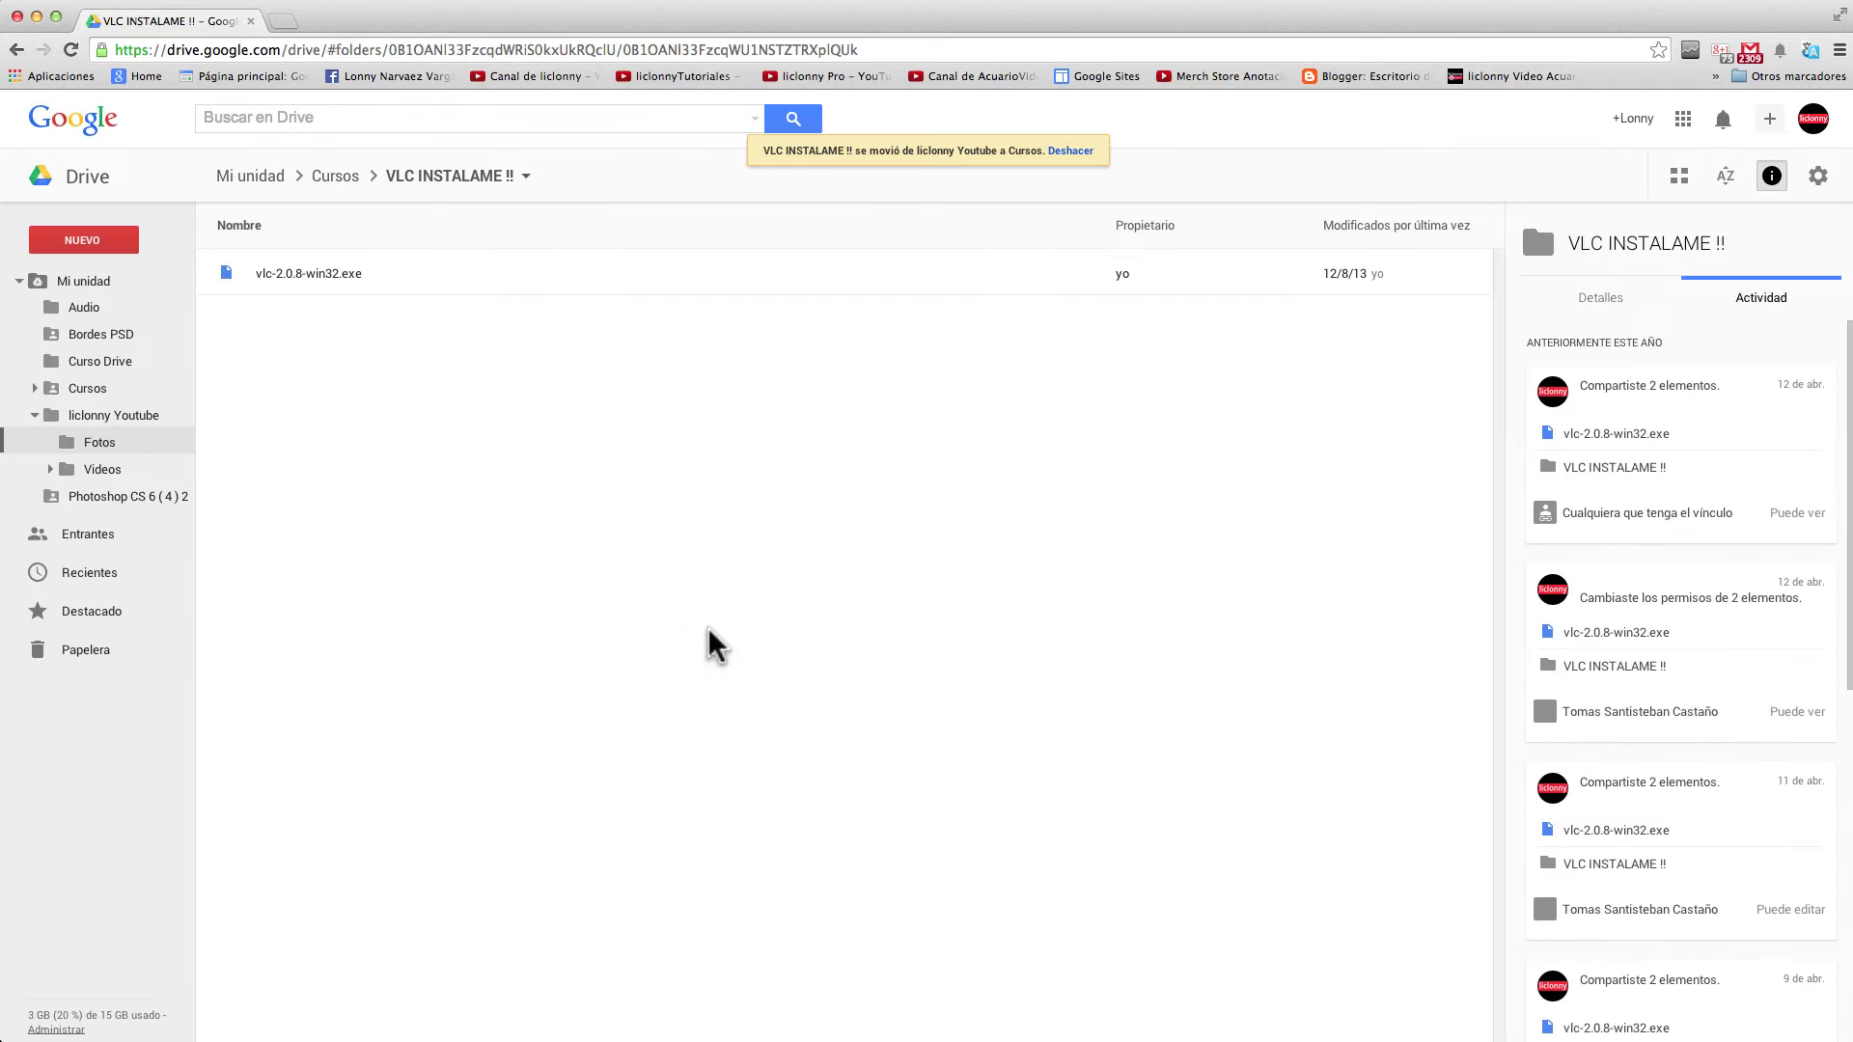
left_click(50, 469)
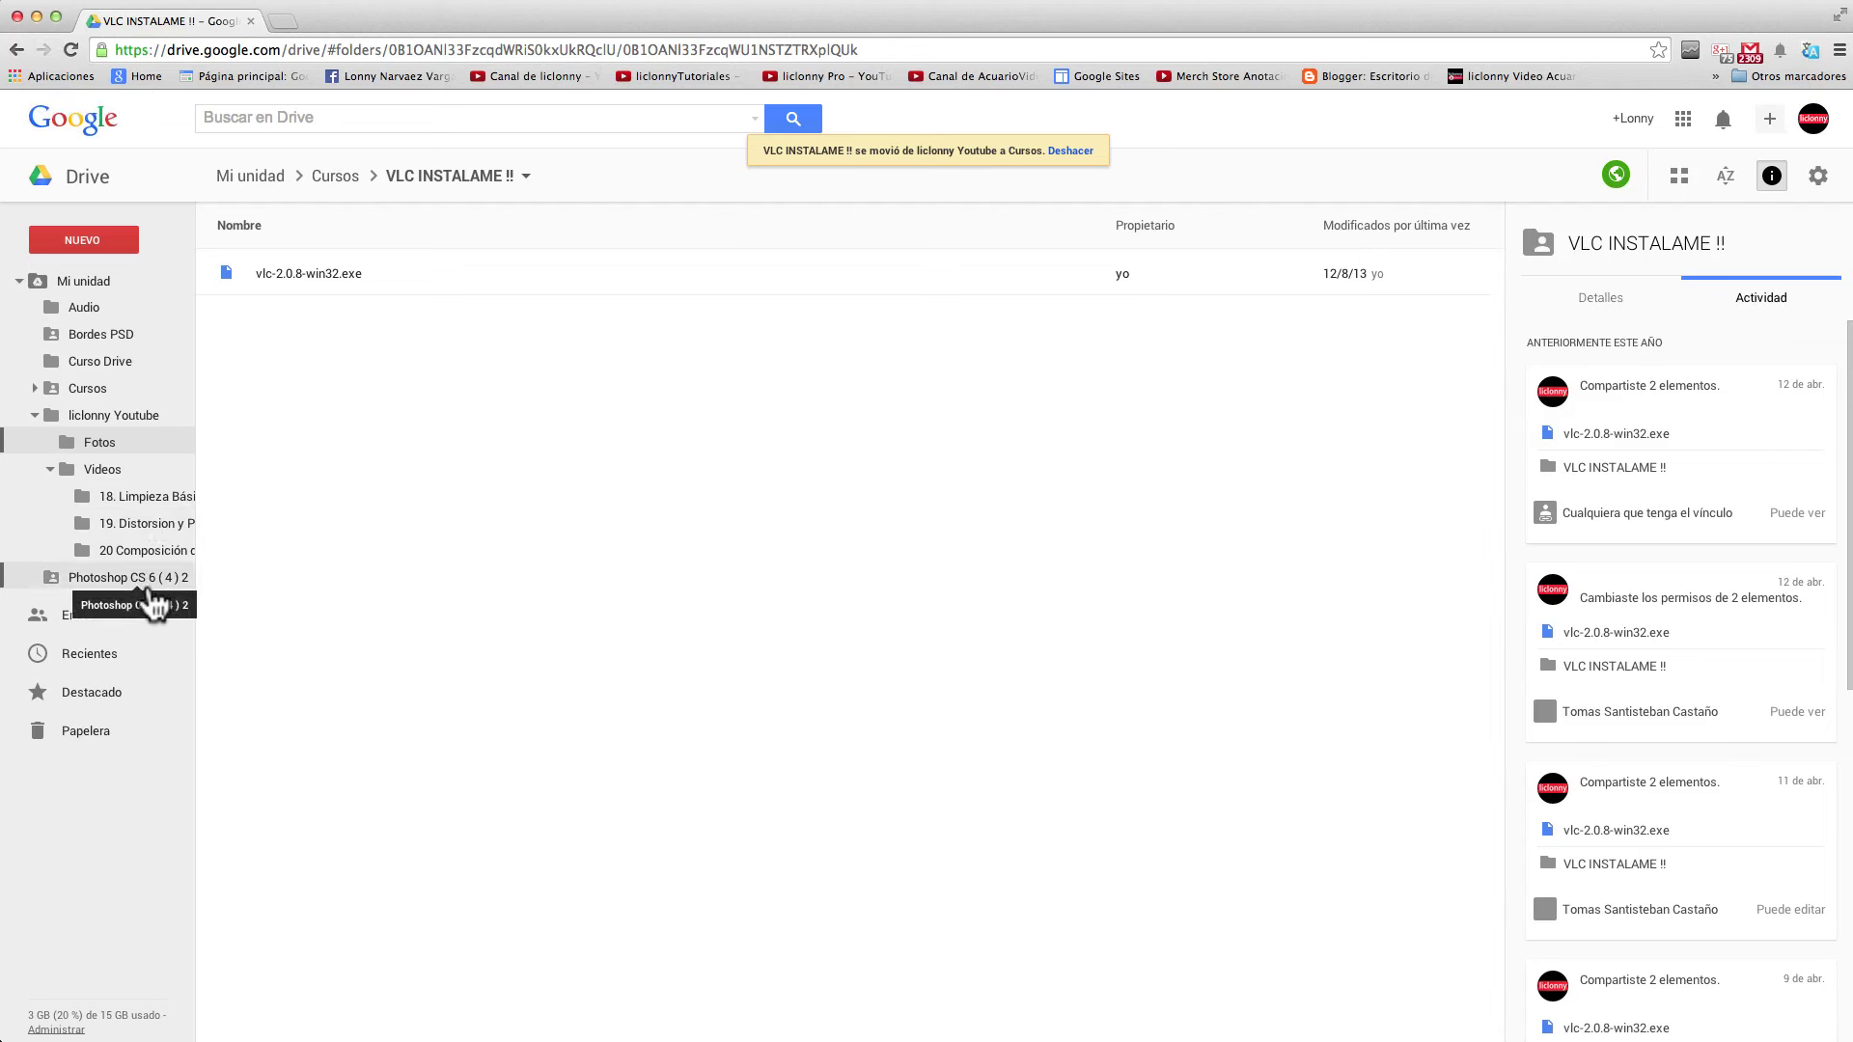
Open Videos to show lessons 18–20 and three .mov files, then bring up its folder actions
left_click(87, 469)
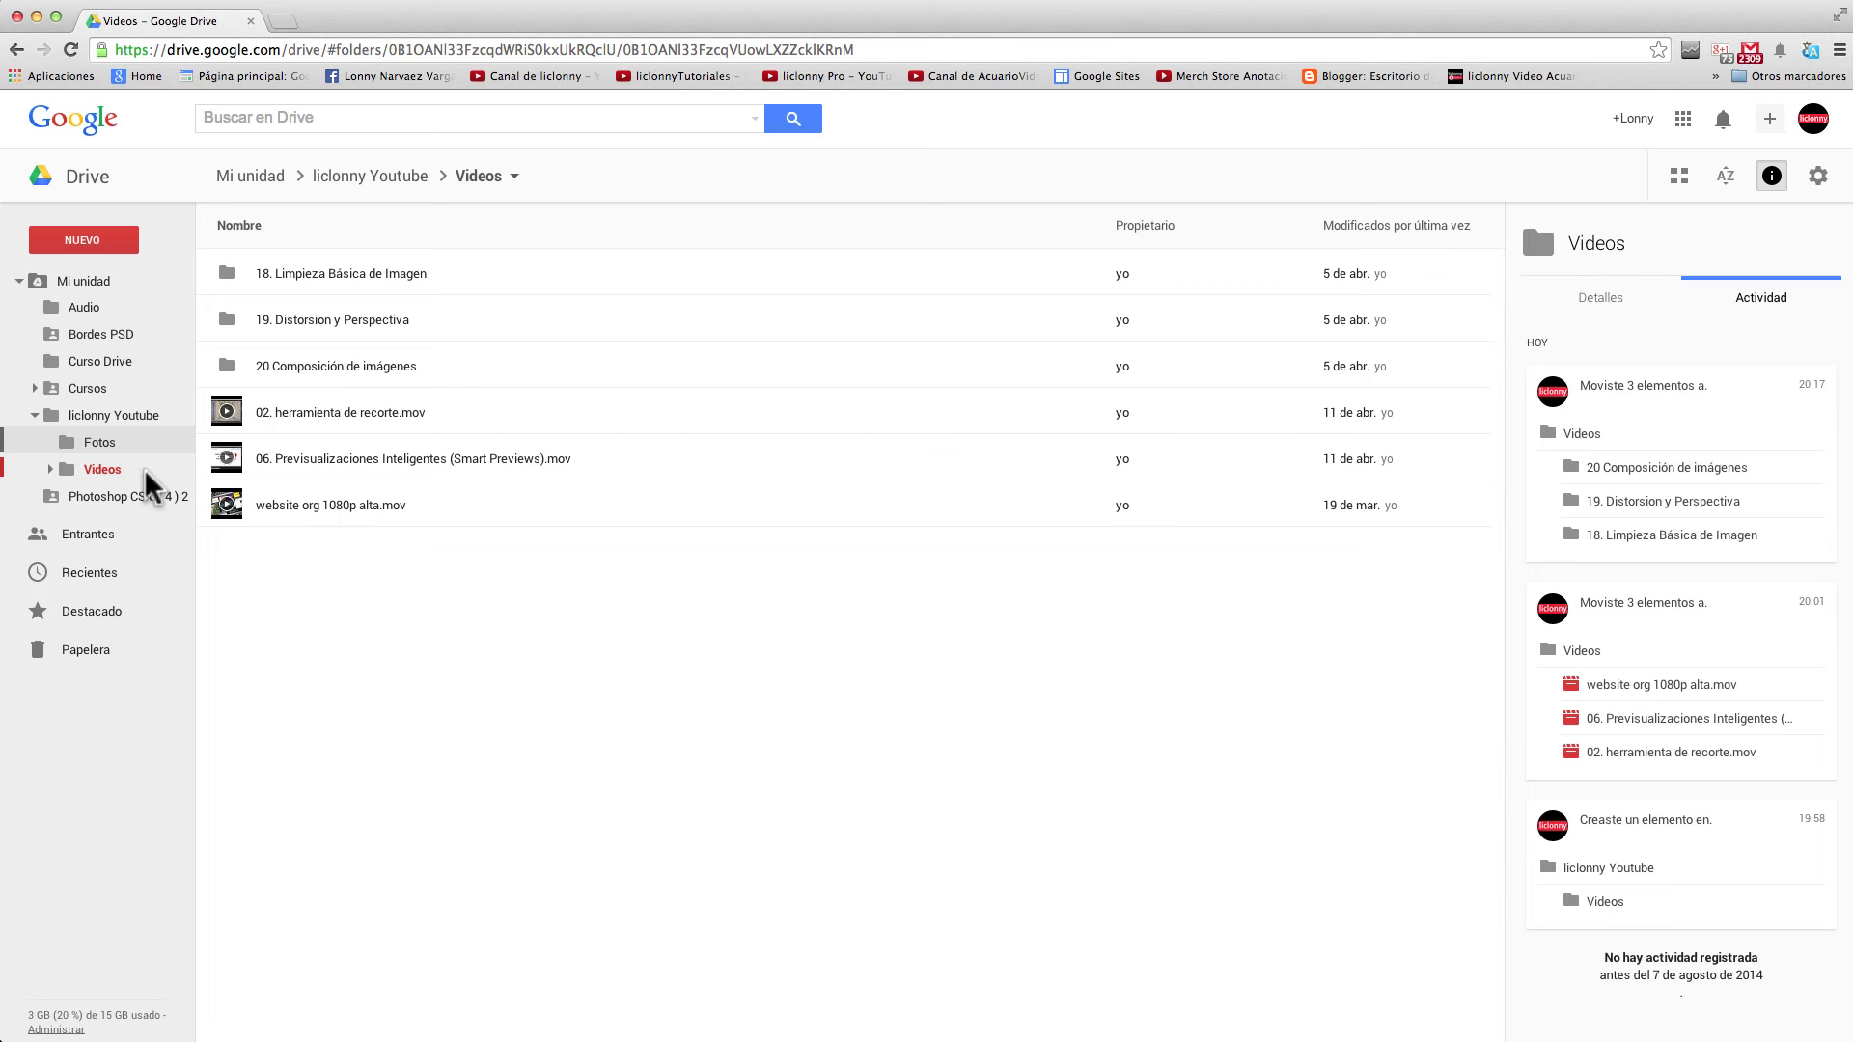
left_click(52, 468)
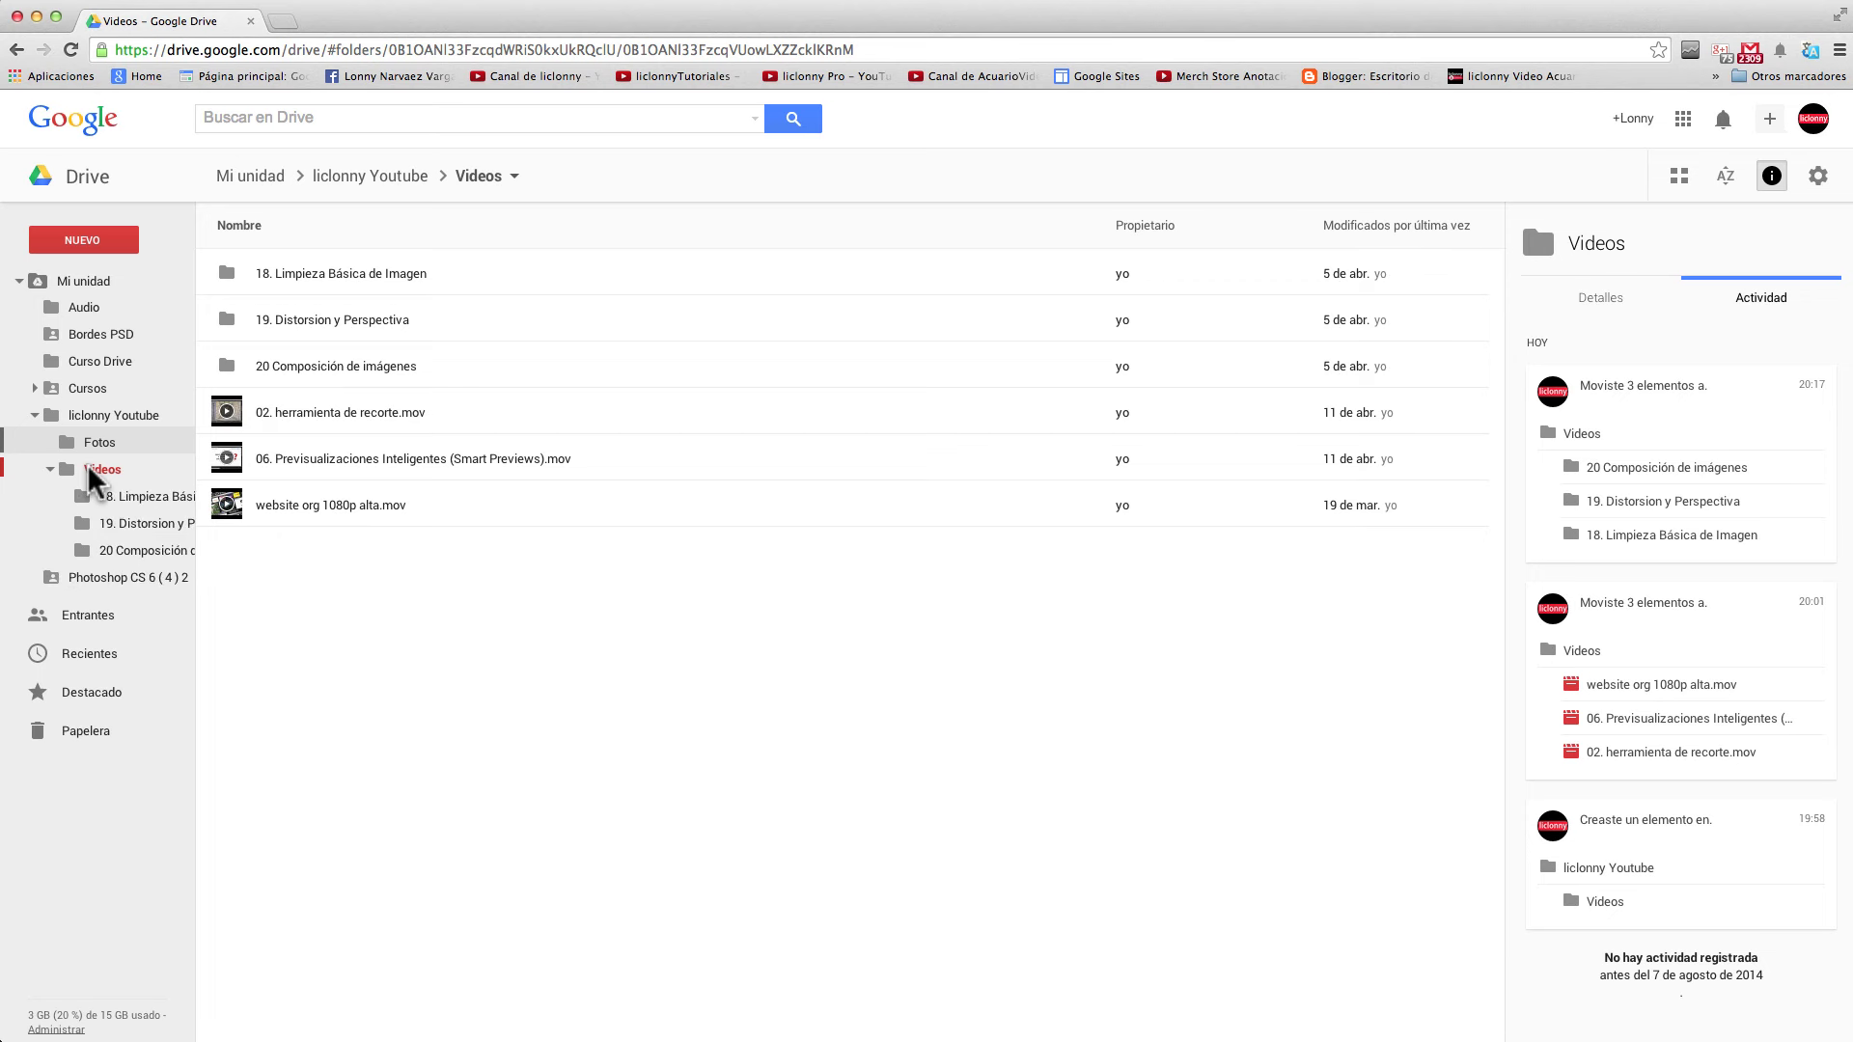
left_click(70, 465)
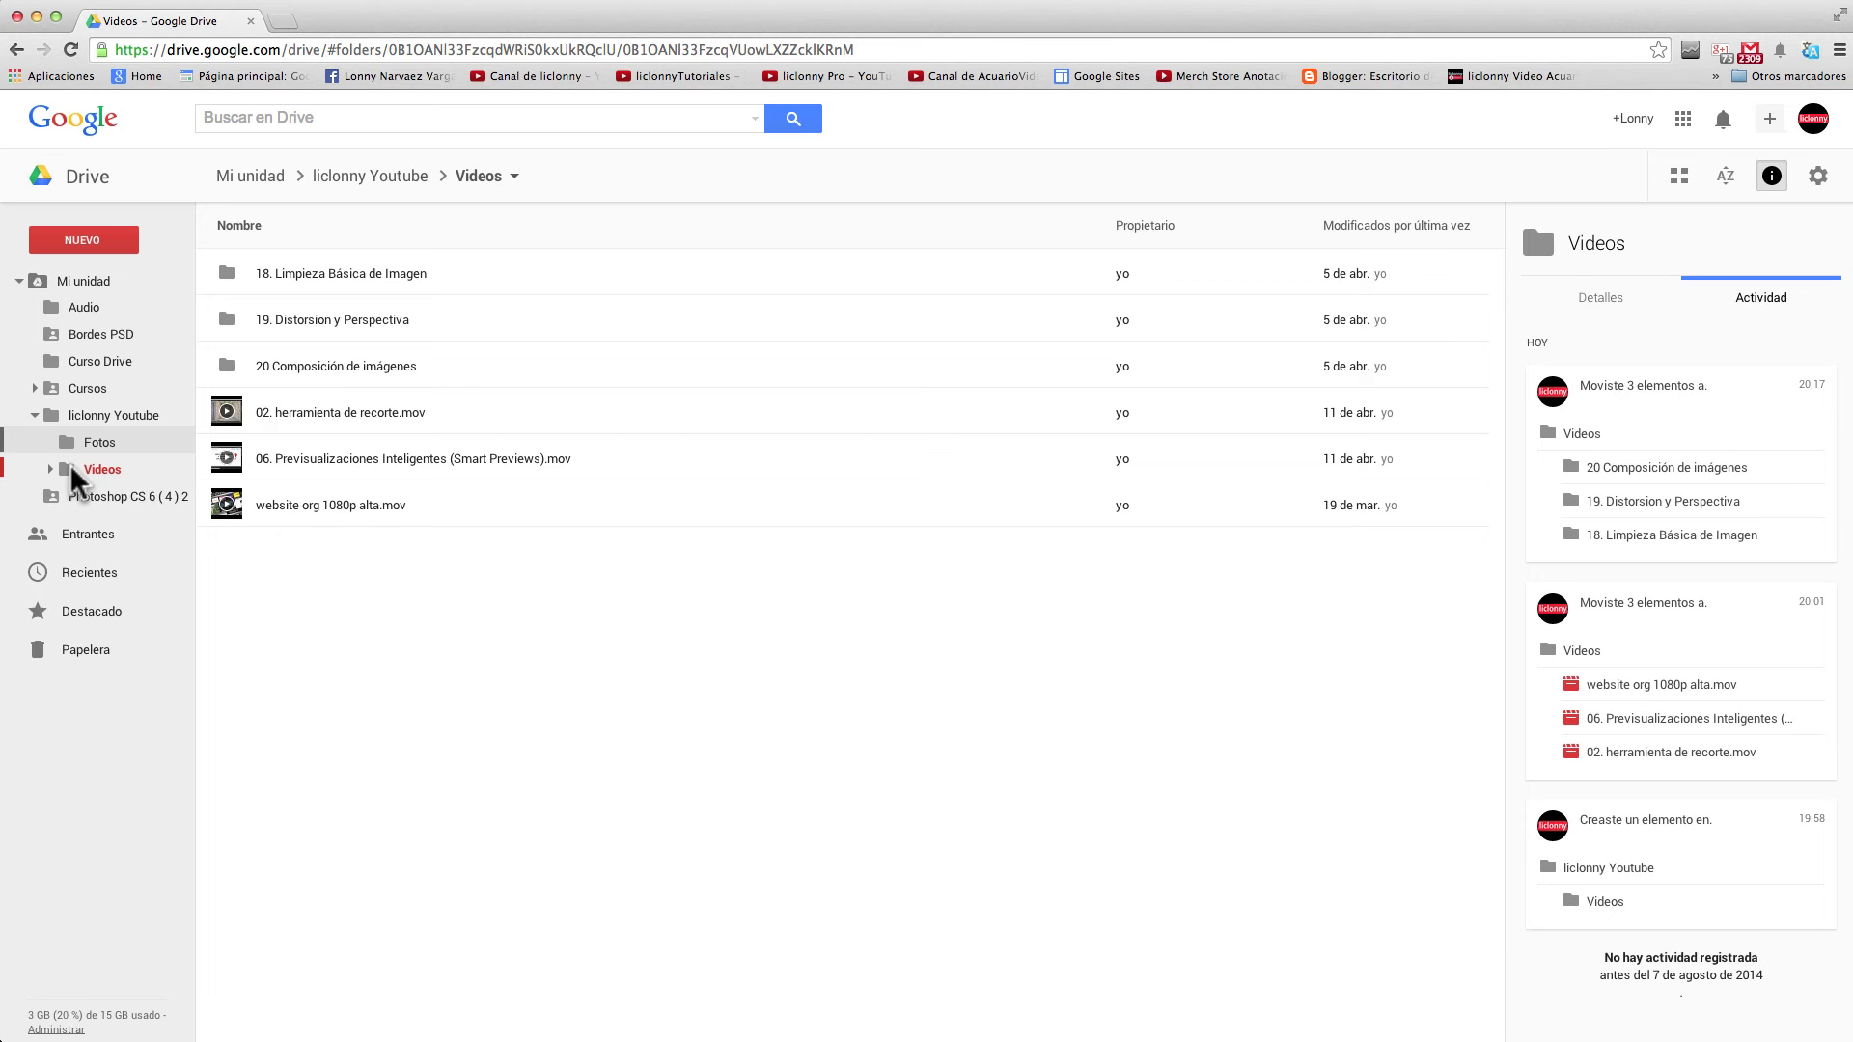
left_click(98, 462)
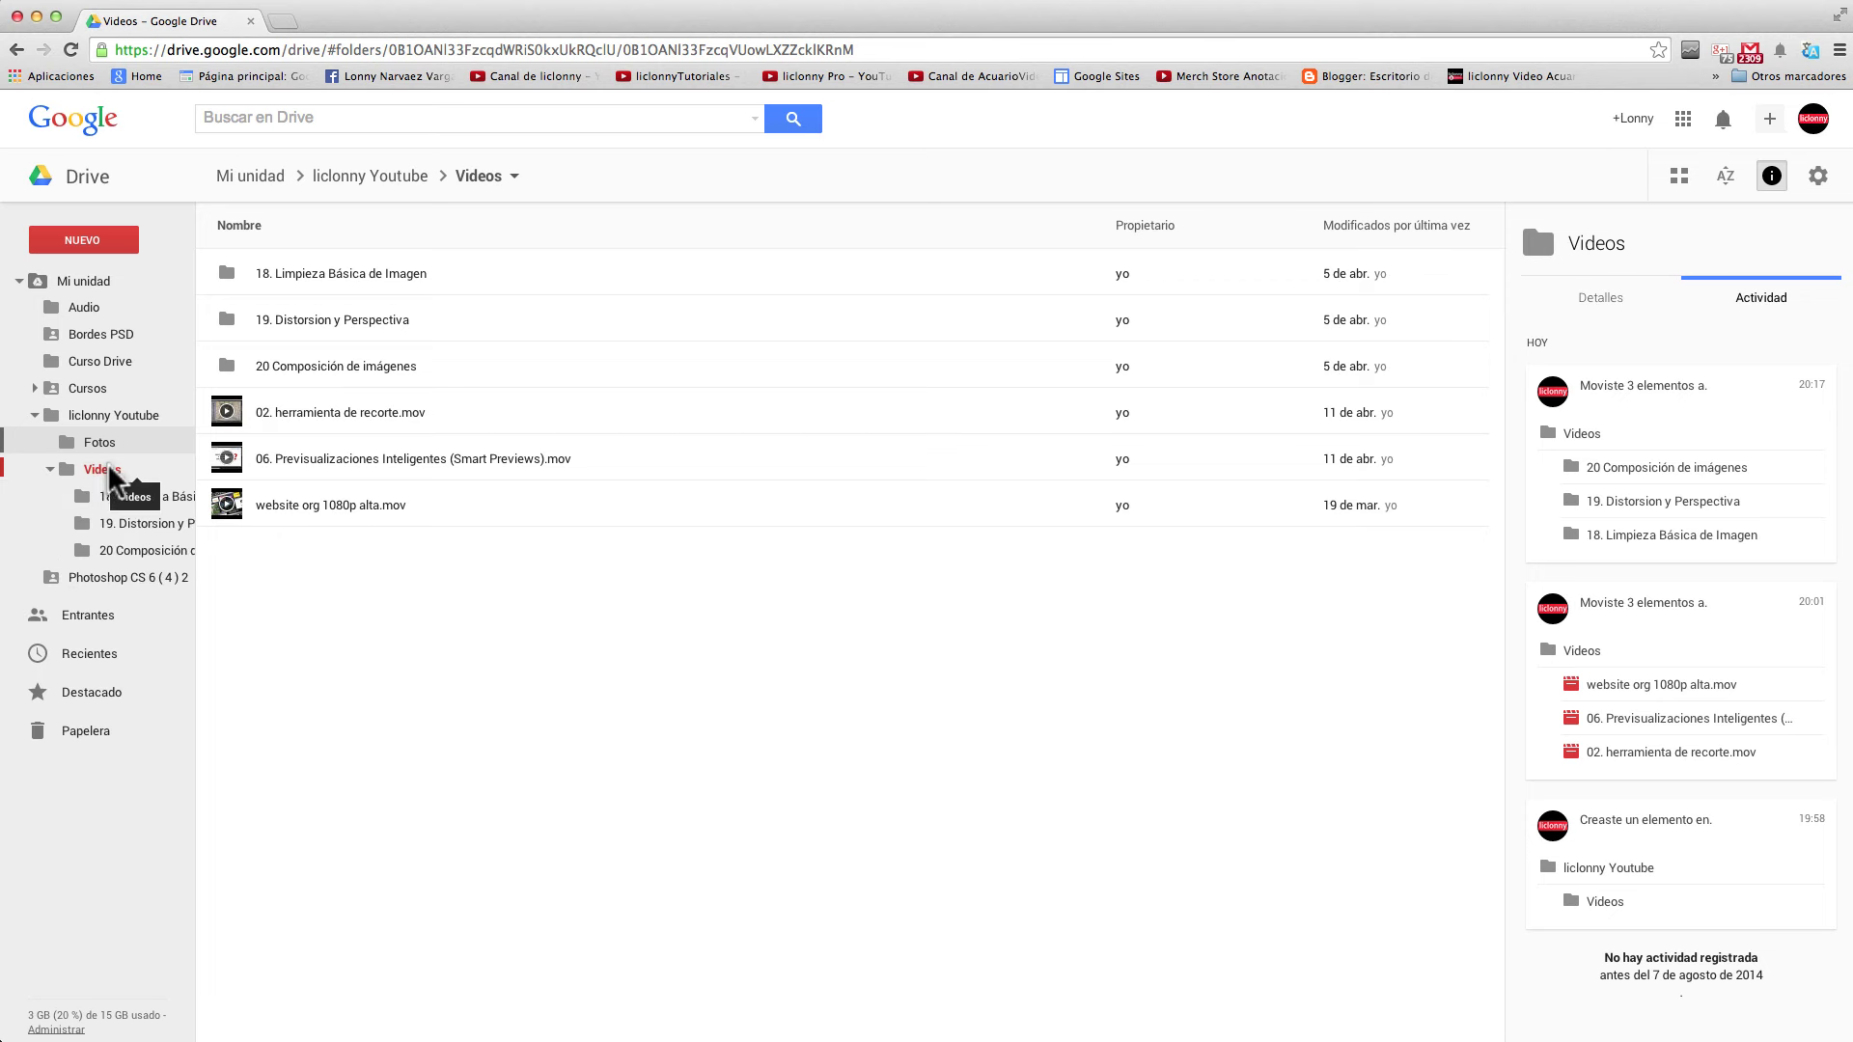
right_click(108, 464)
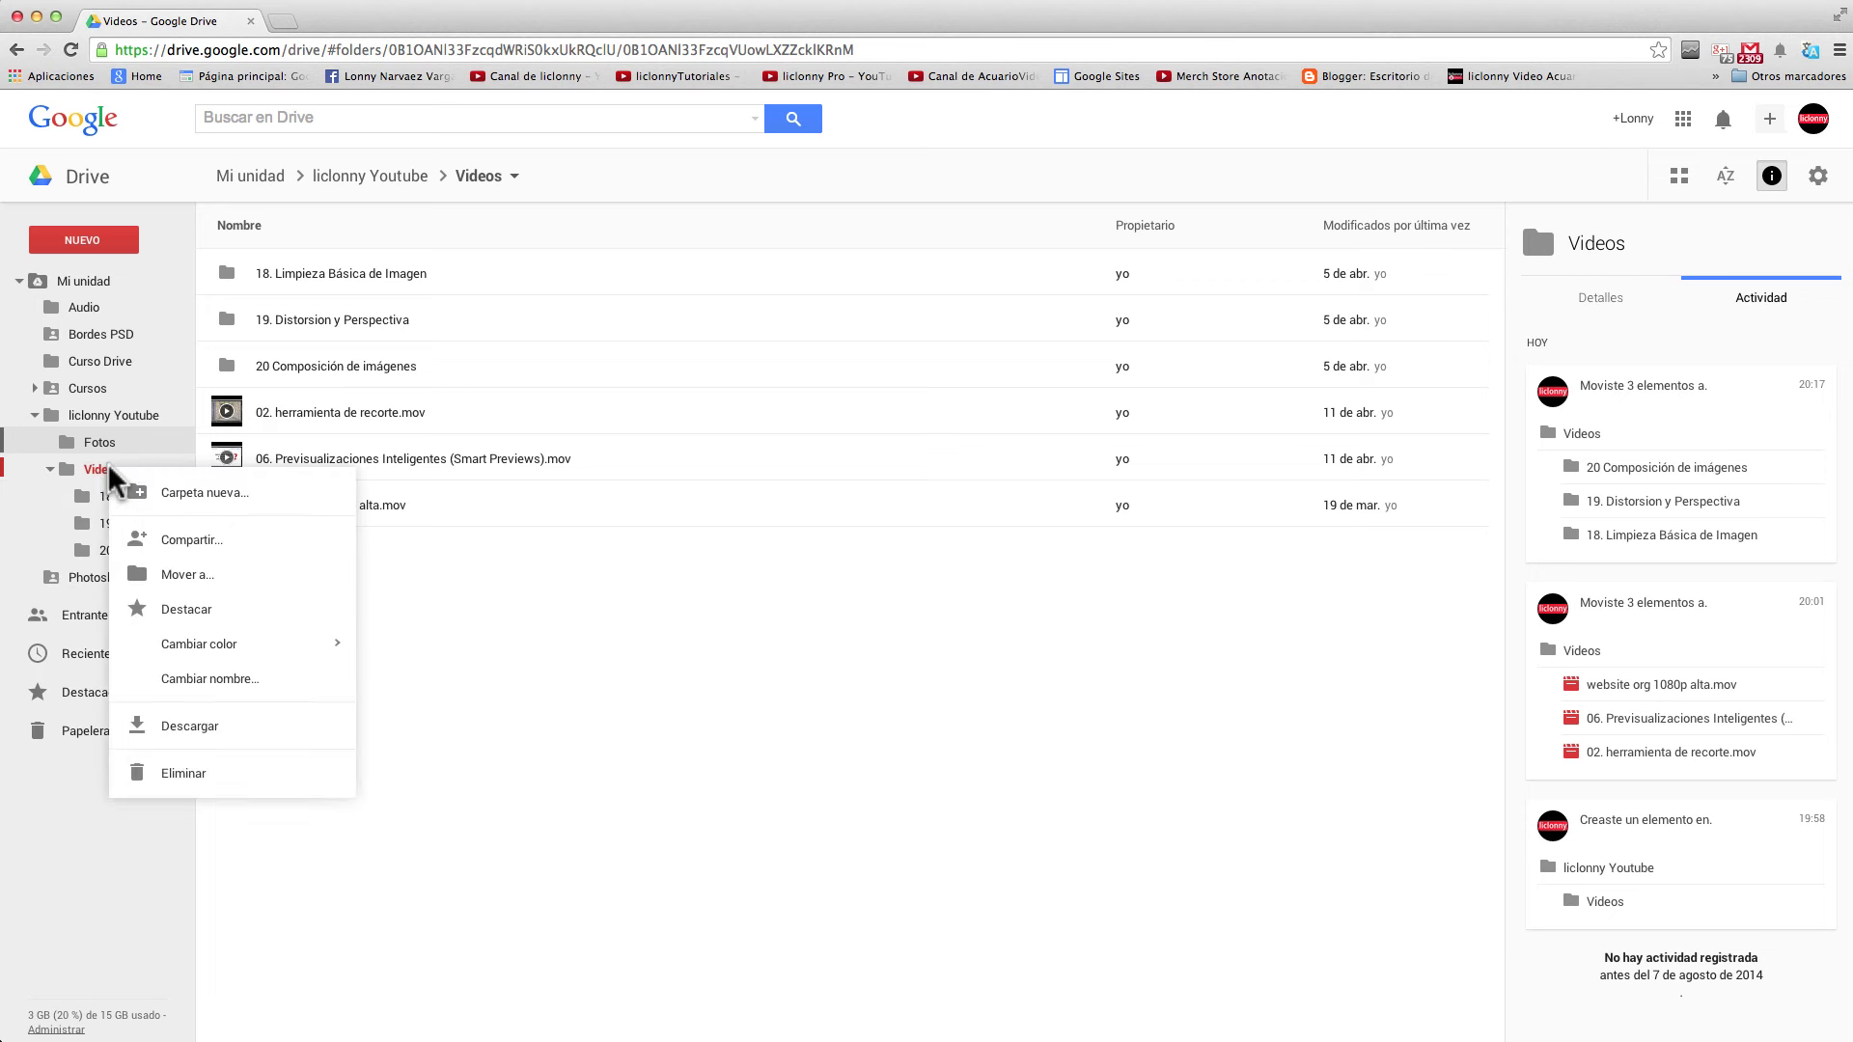
Create a new folder named 'Photoshop Cs 6' inside Videos
left_click(188, 494)
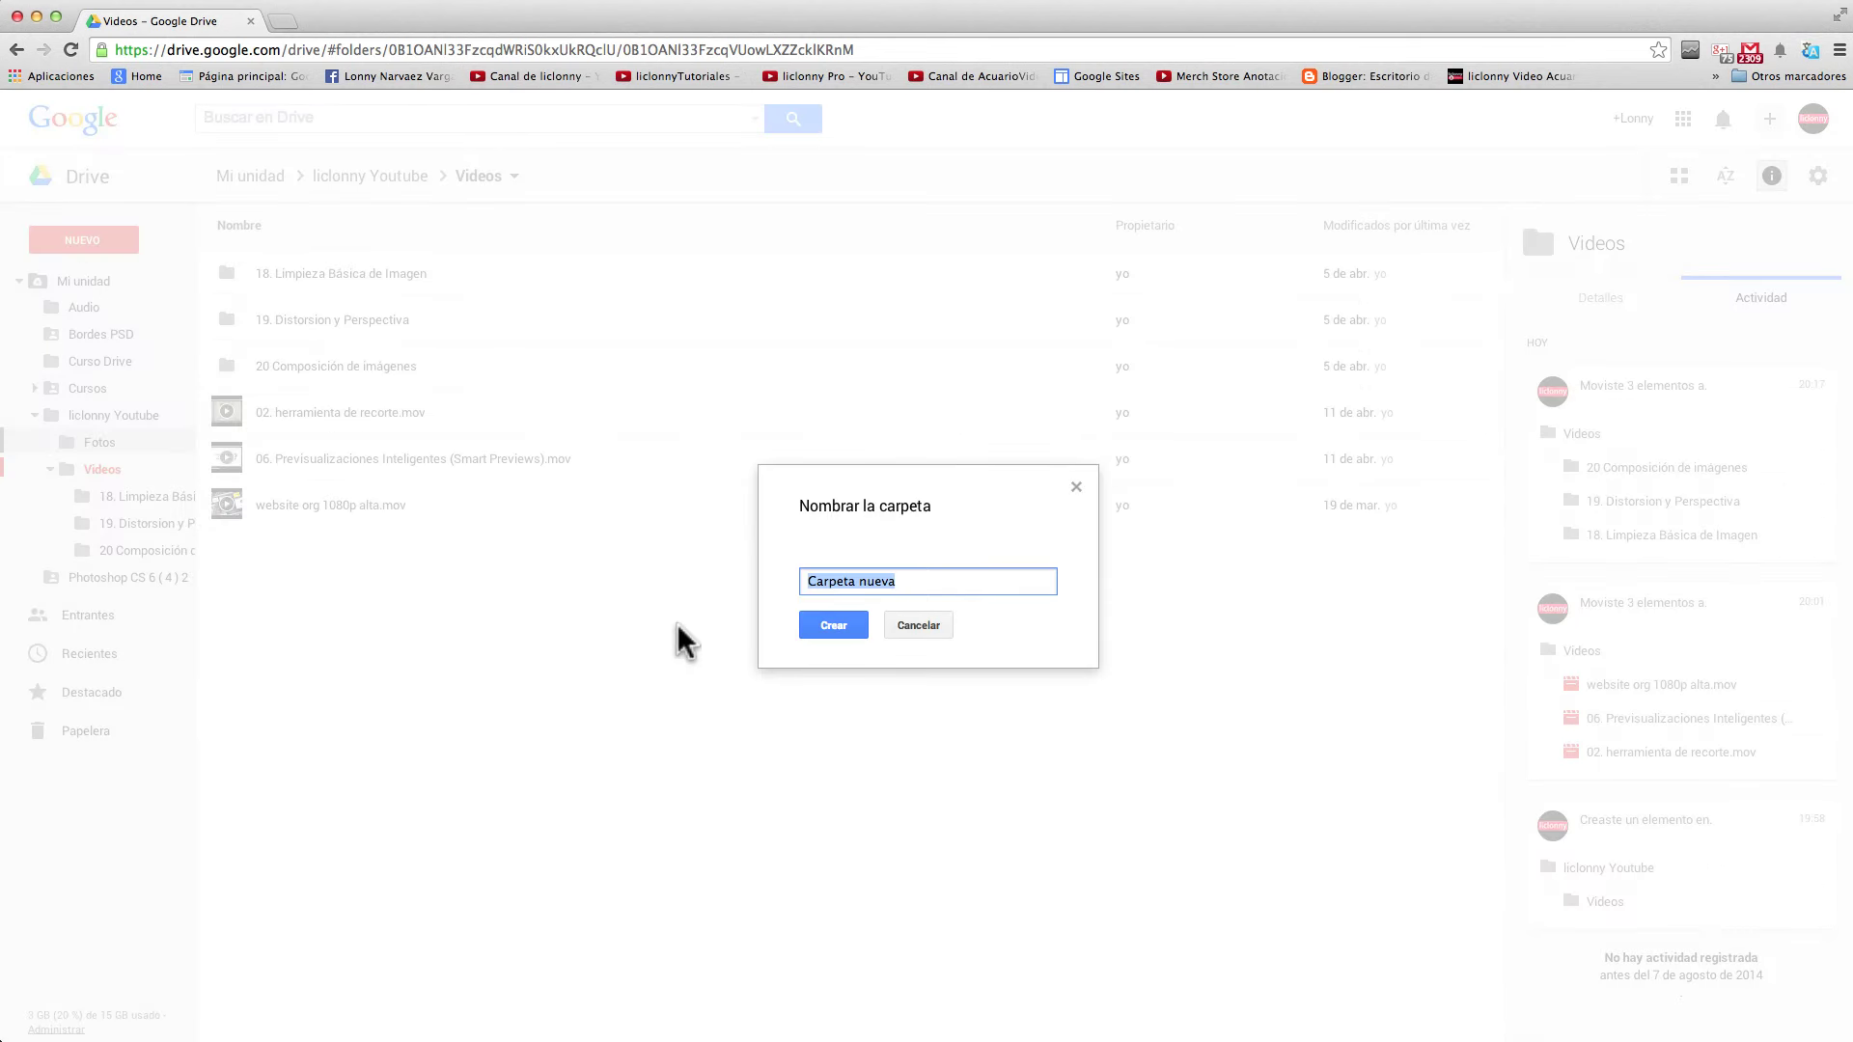
type("Photosho")
type("p Cs ")
type("6")
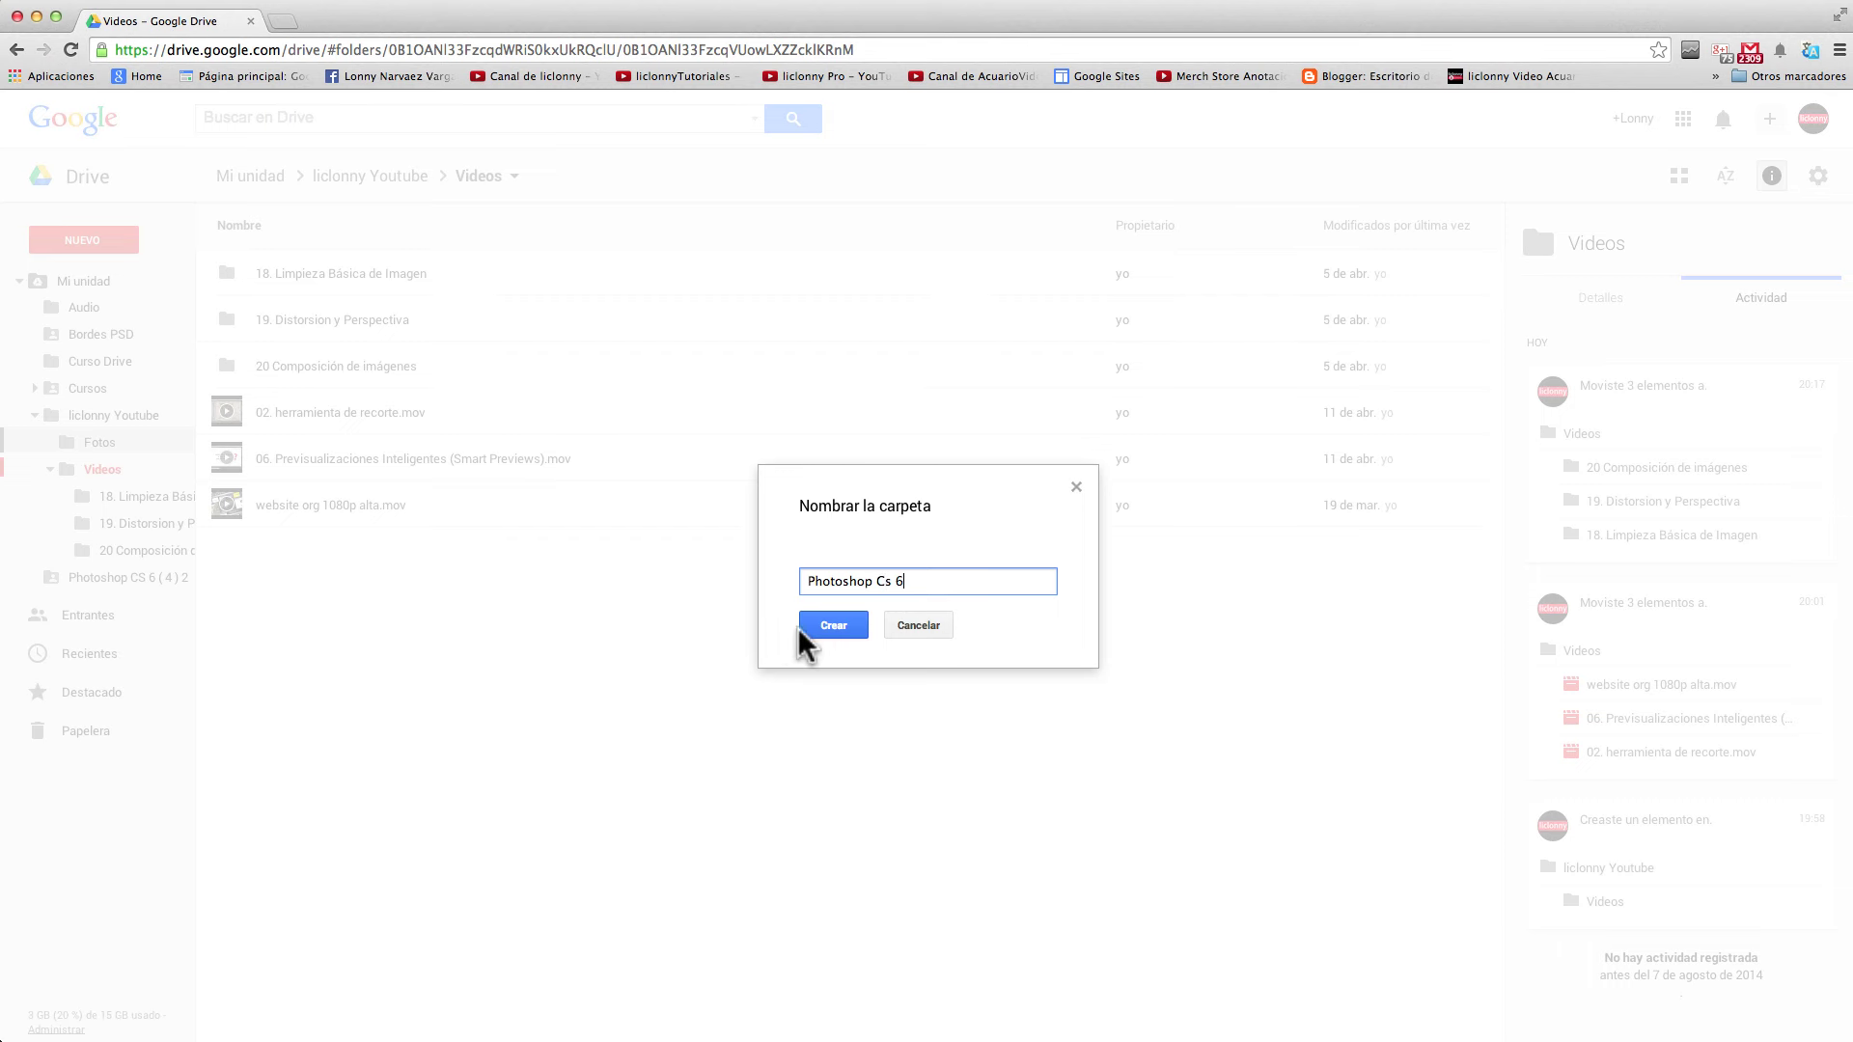
left_click(822, 625)
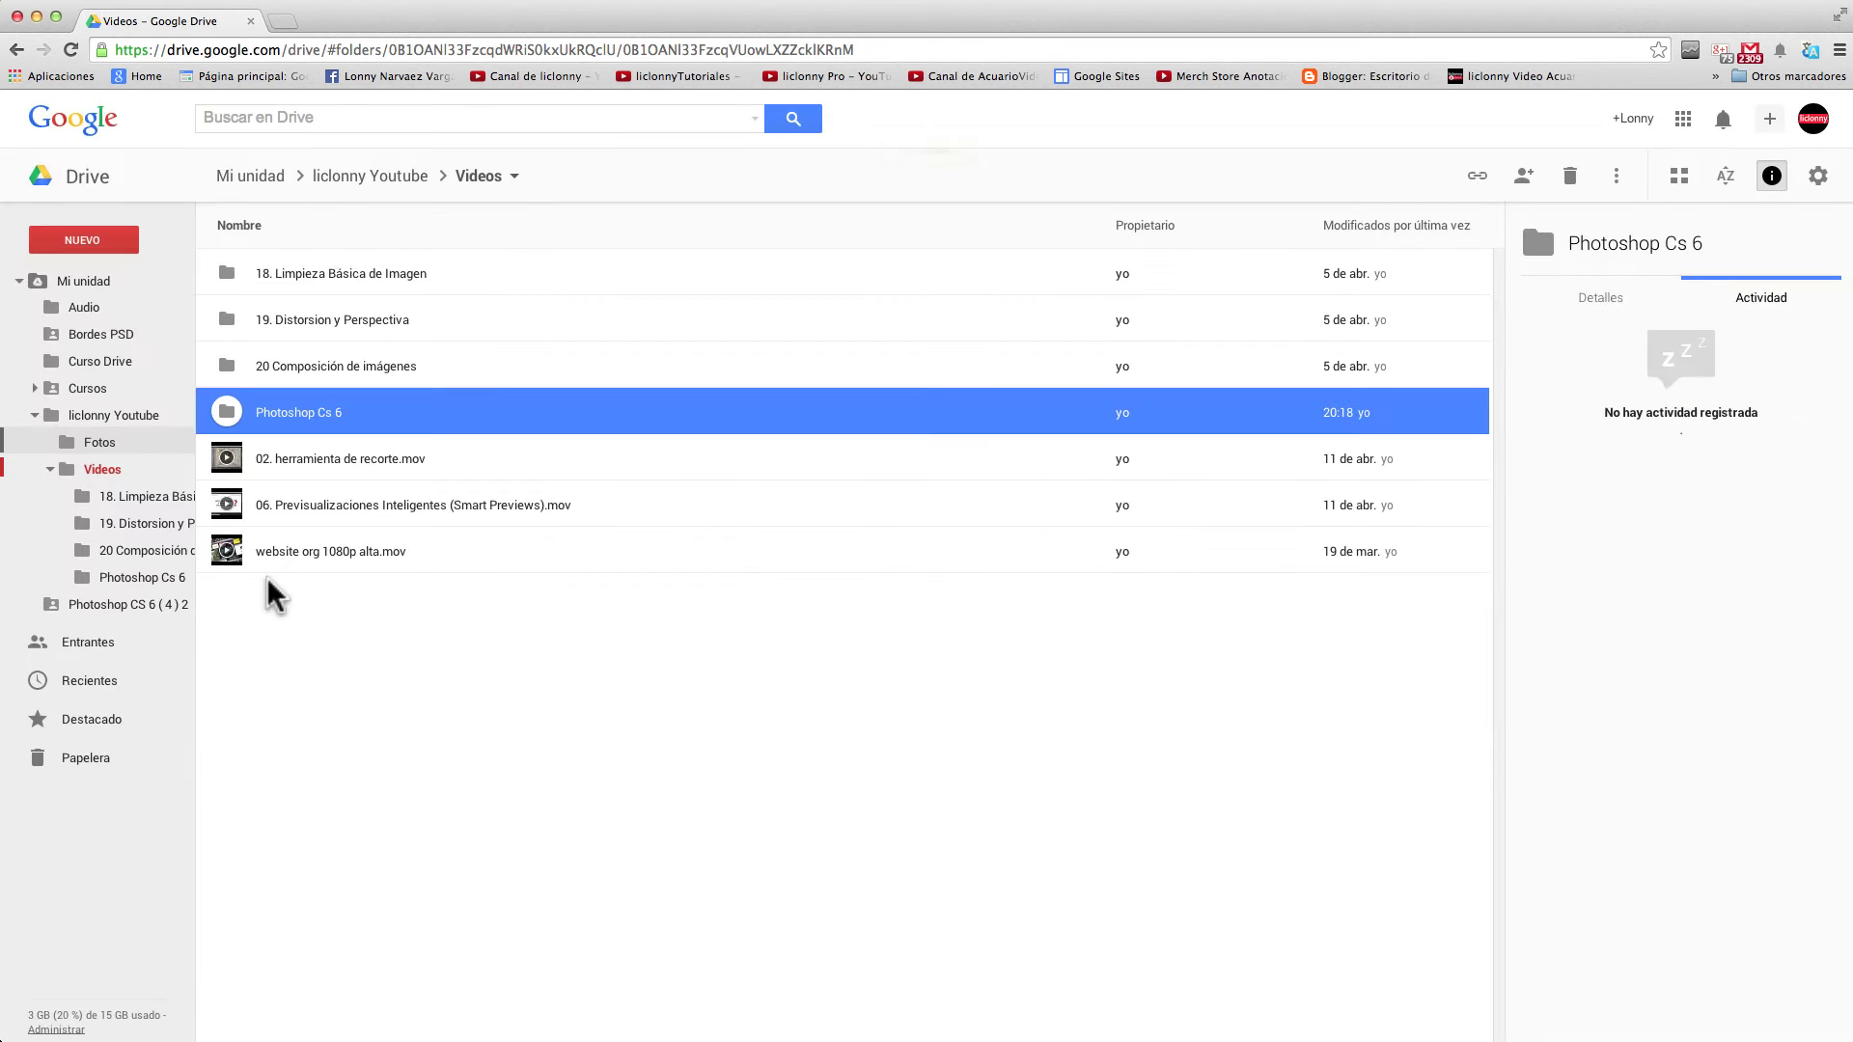
Move lesson folders 20, 19 and 18 into Photoshop Cs 6, then show it under Videos
left_click_drag(228, 364, 223, 396)
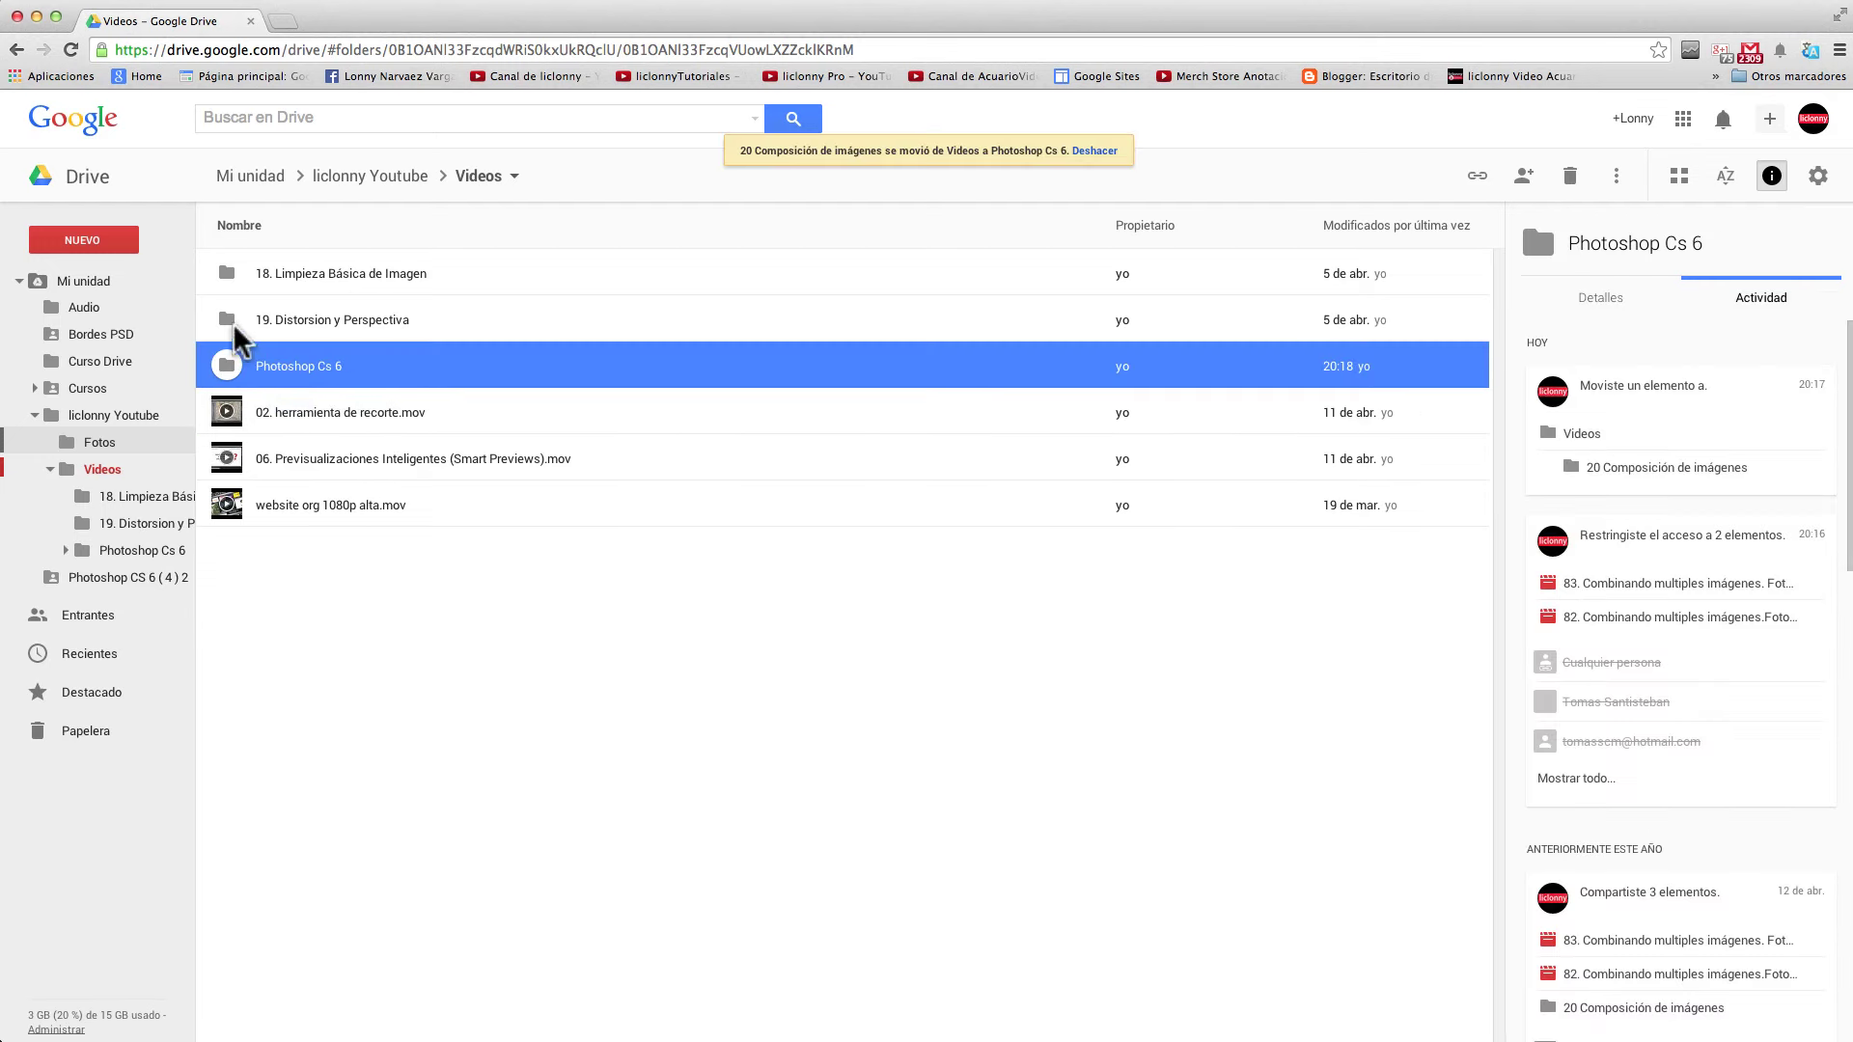
left_click_drag(234, 322, 223, 346)
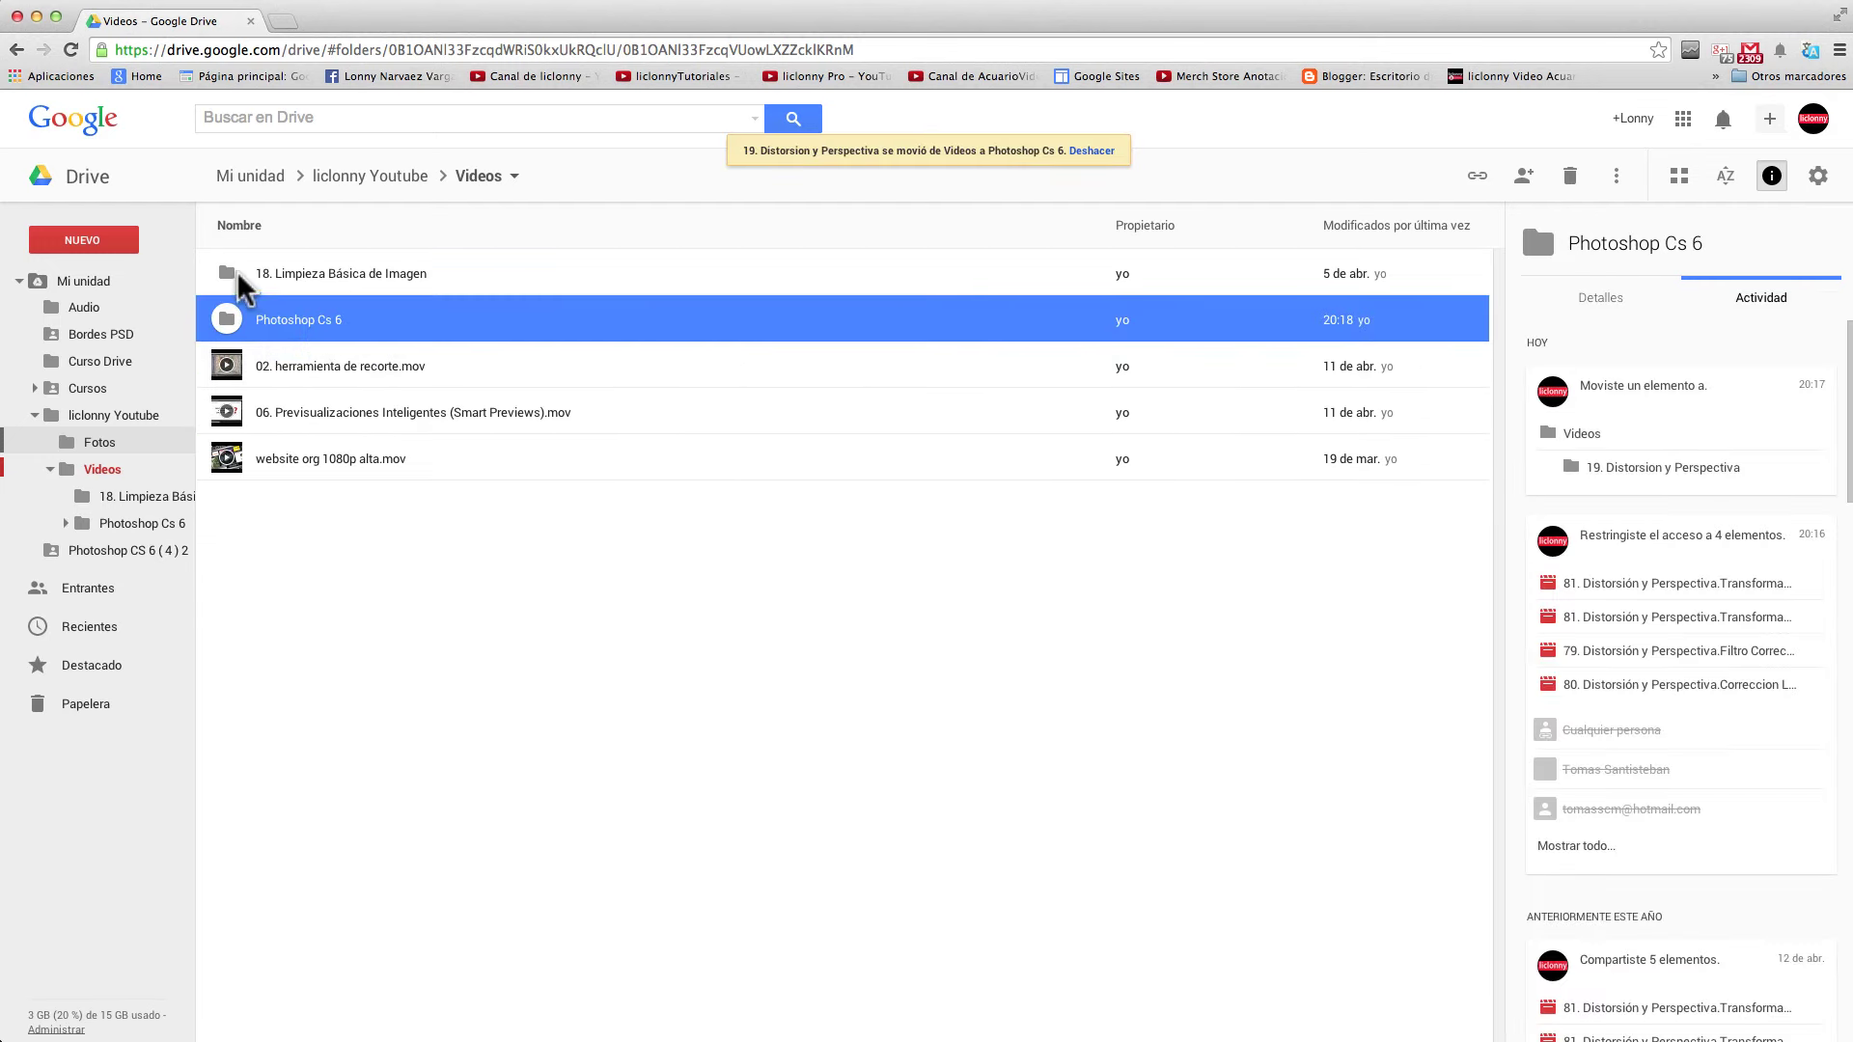
left_click_drag(235, 270, 223, 301)
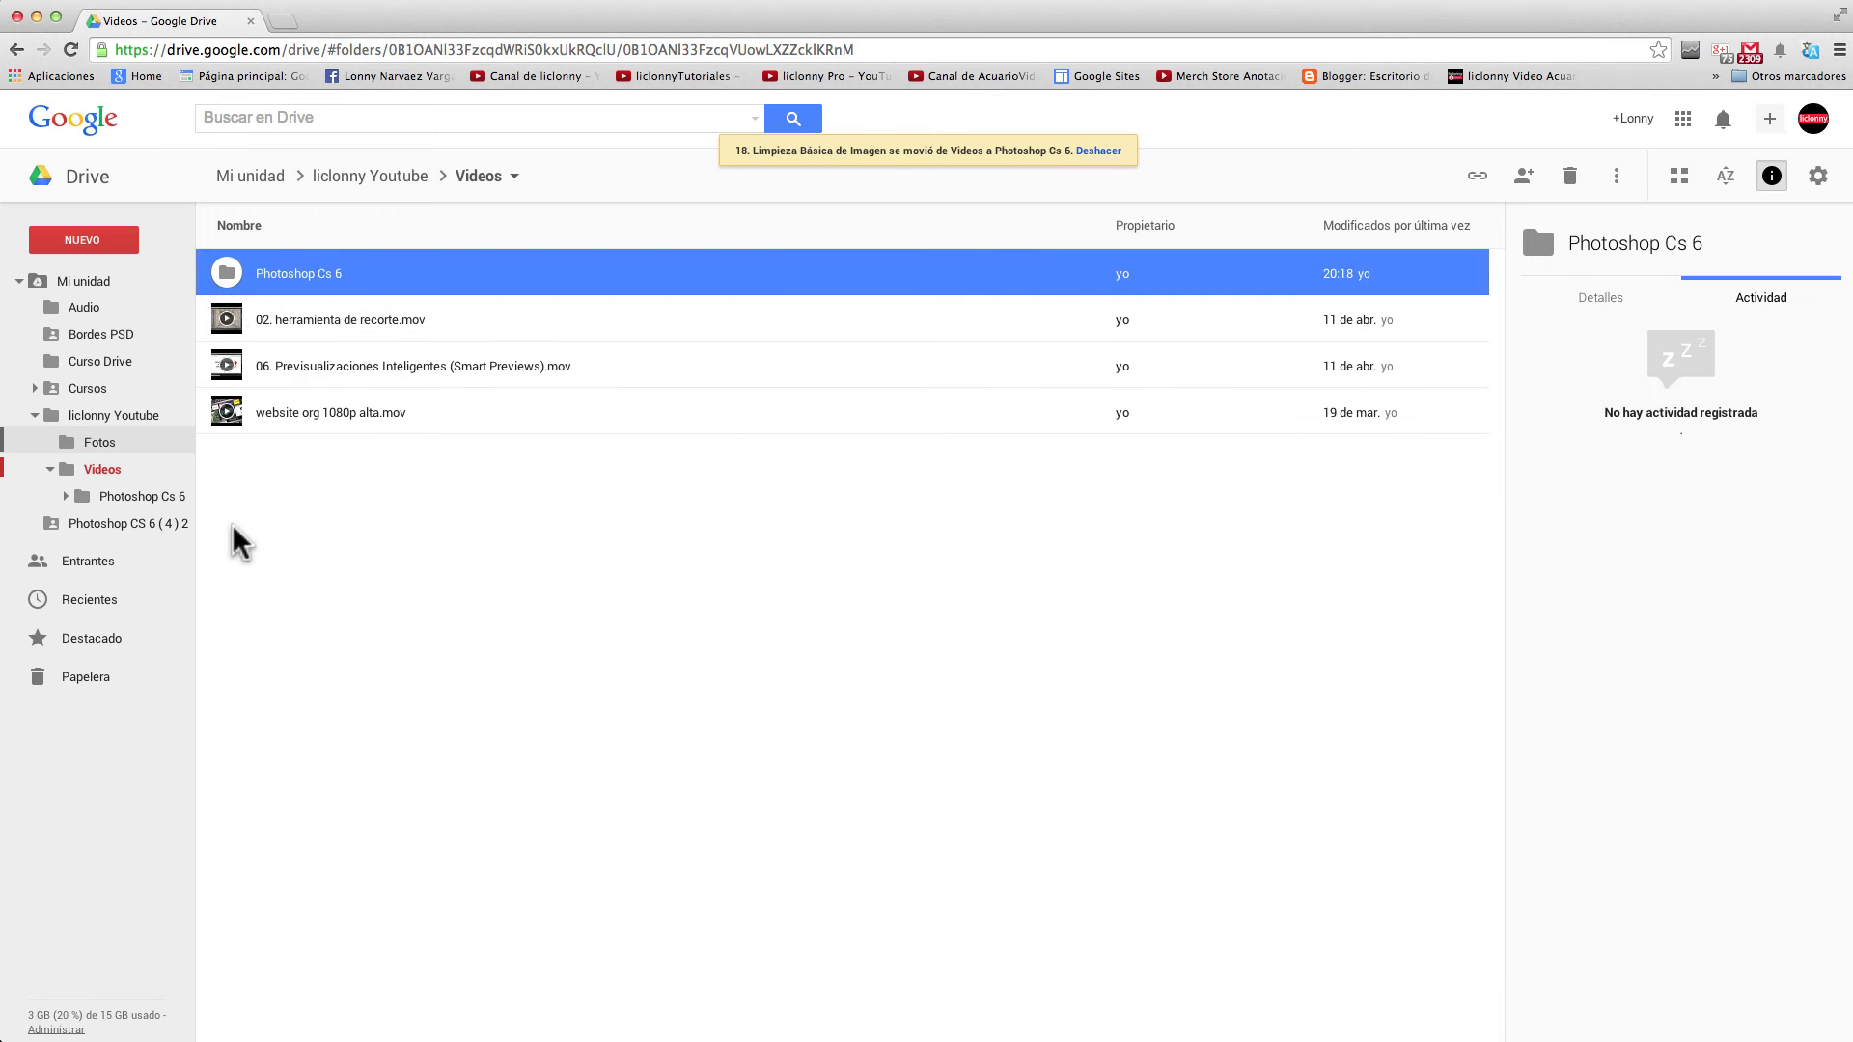
left_click(50, 469)
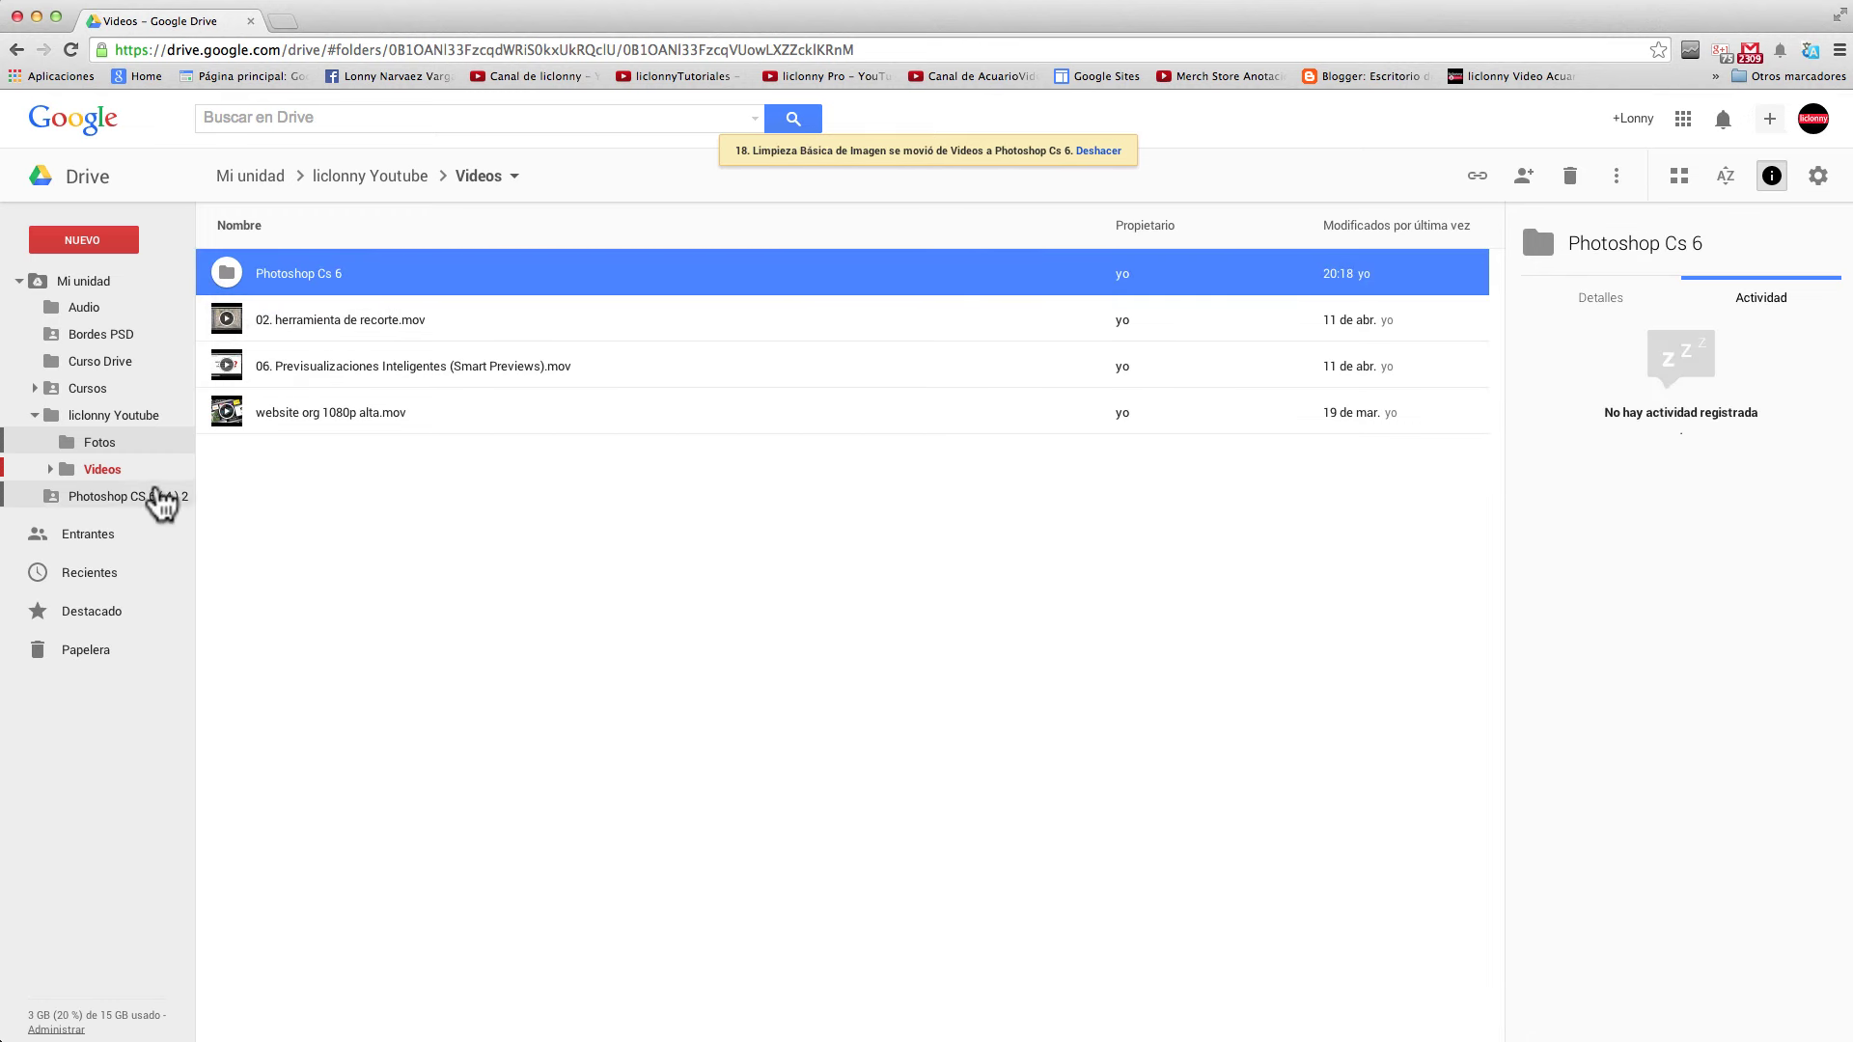
left_click(50, 469)
mouse_move(142, 496)
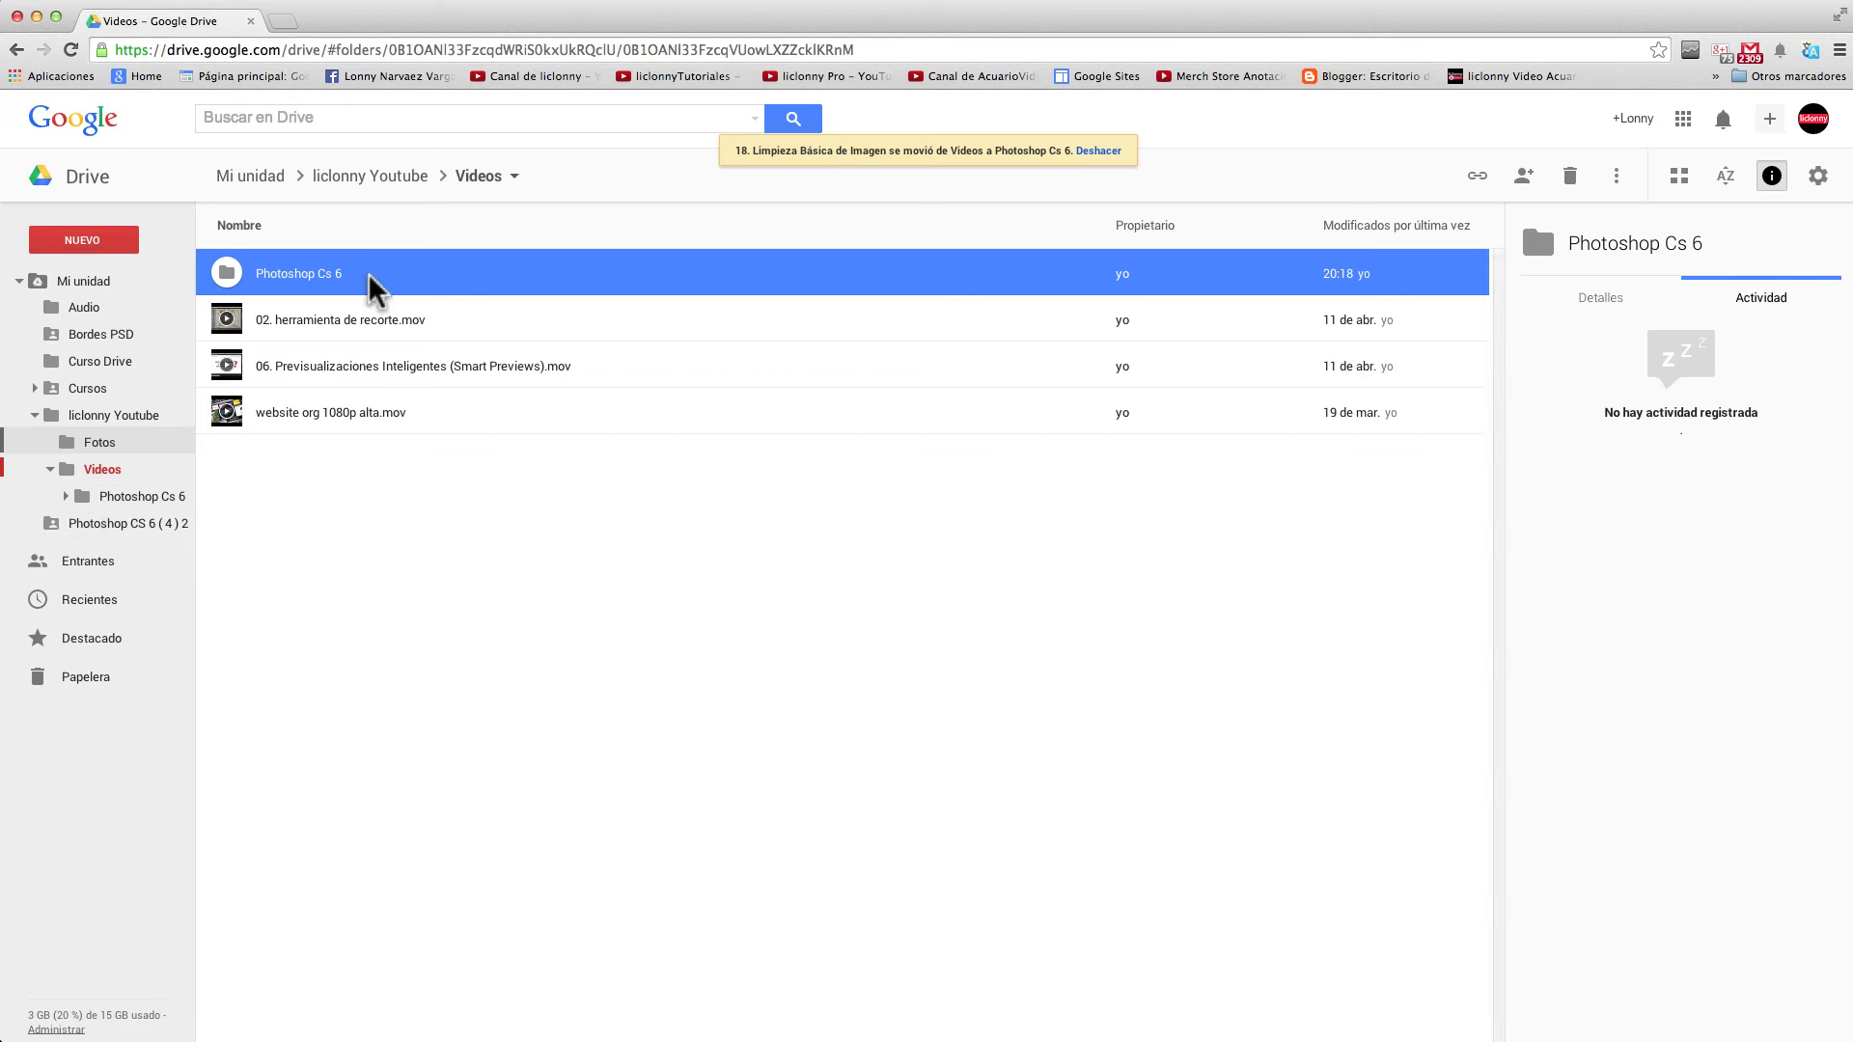
Check 18. Limpieza Básica de Imagen inside Photoshop Cs 6, then collapse the tree and return to Mi unidad
left_click(83, 497)
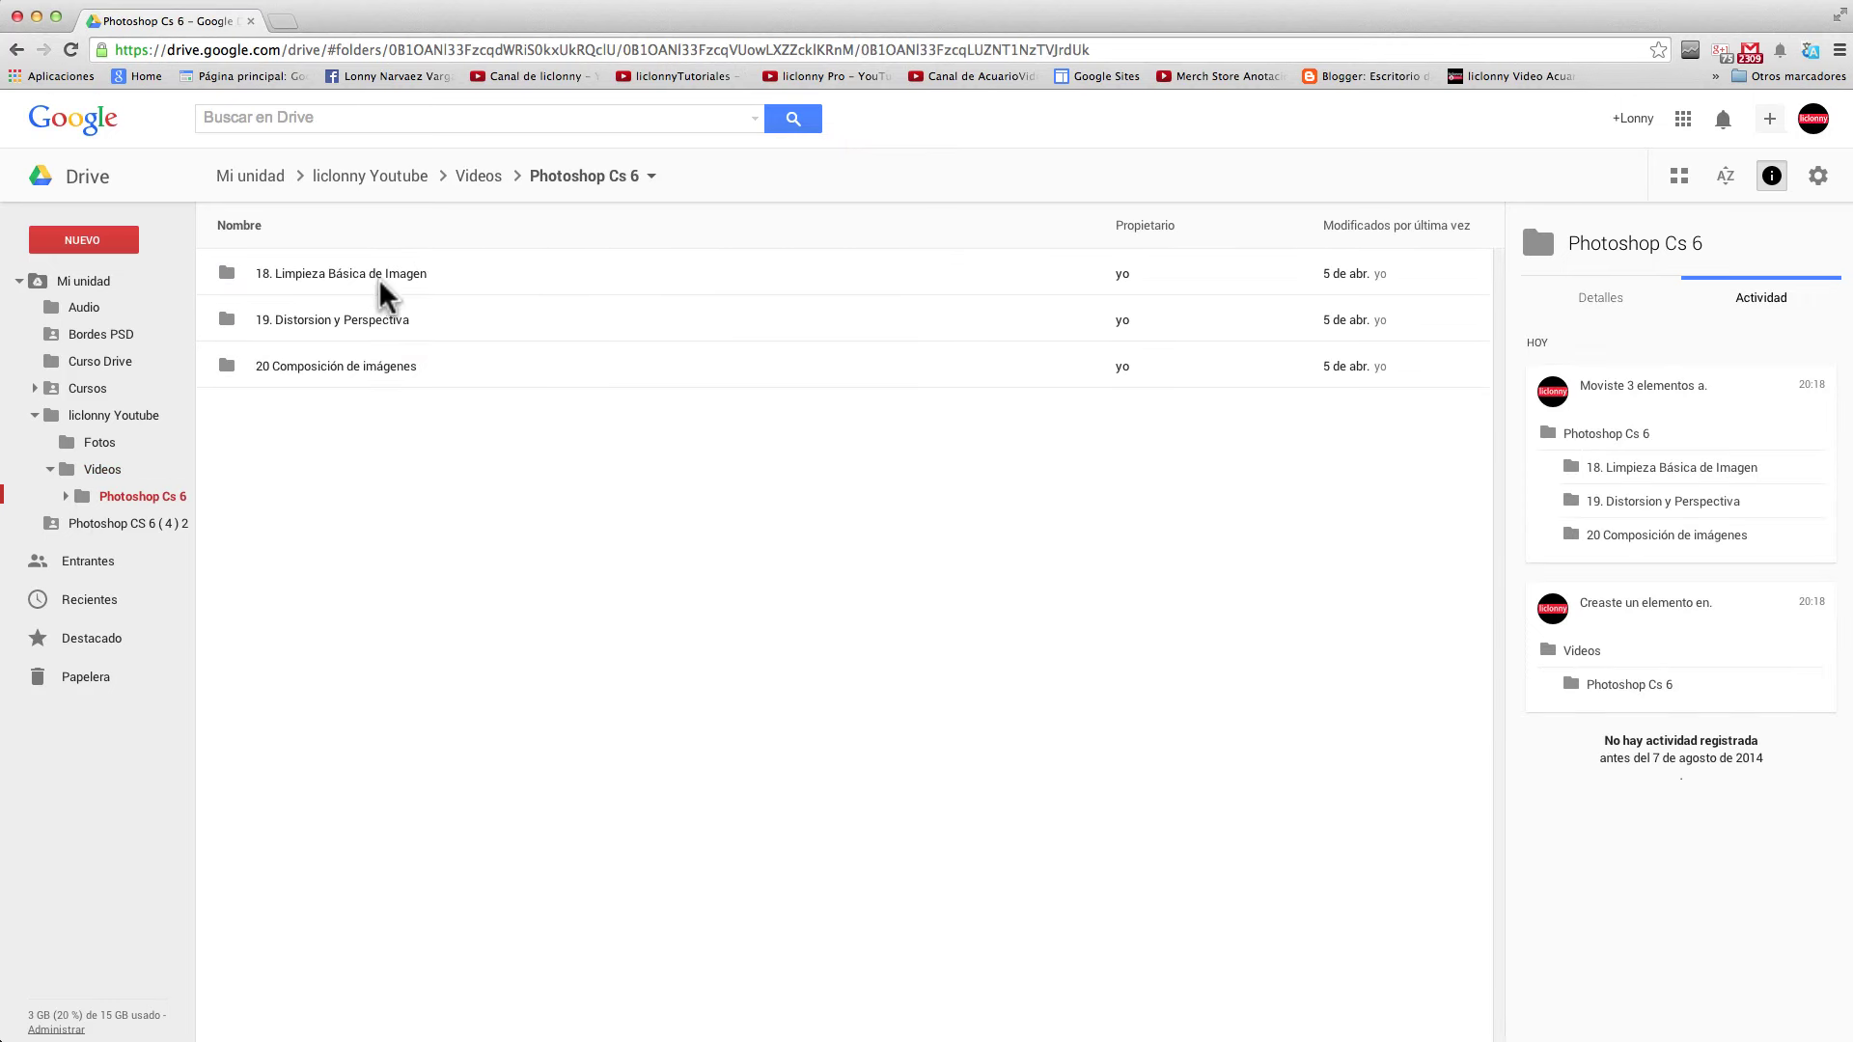
double_click(332, 270)
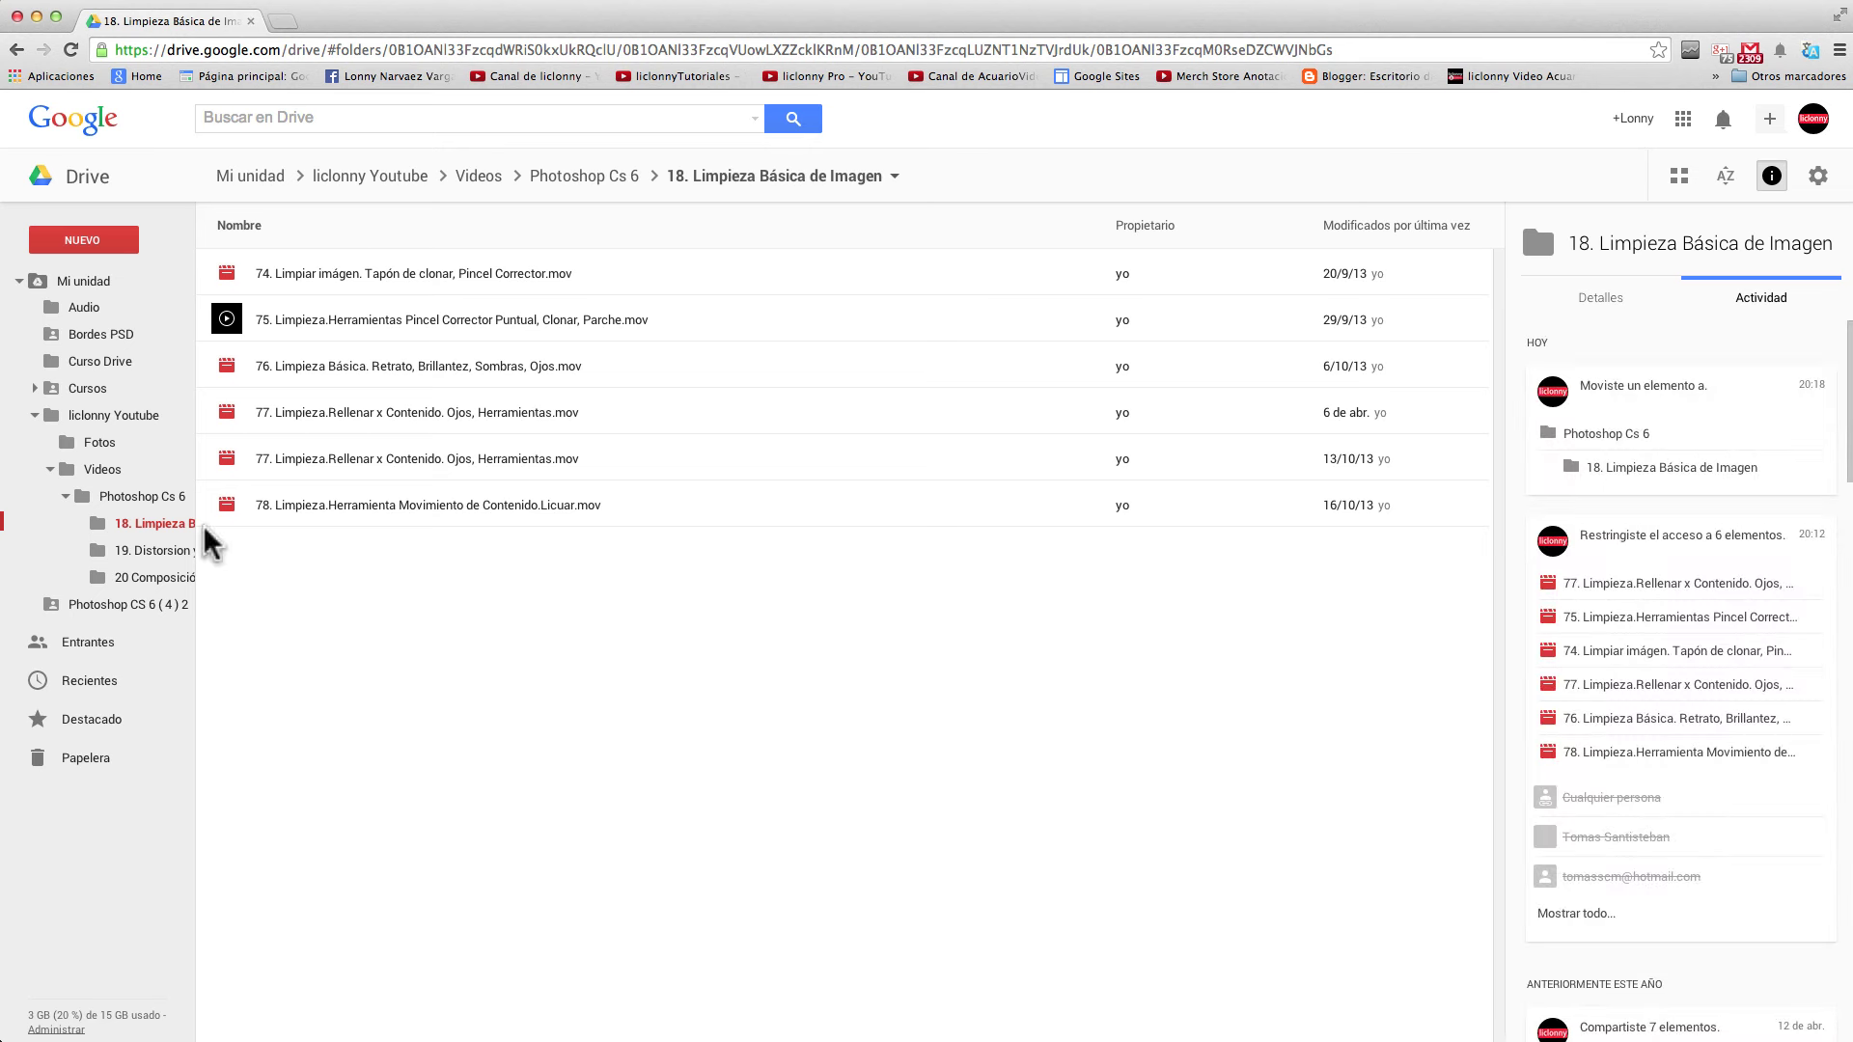
left_click(66, 496)
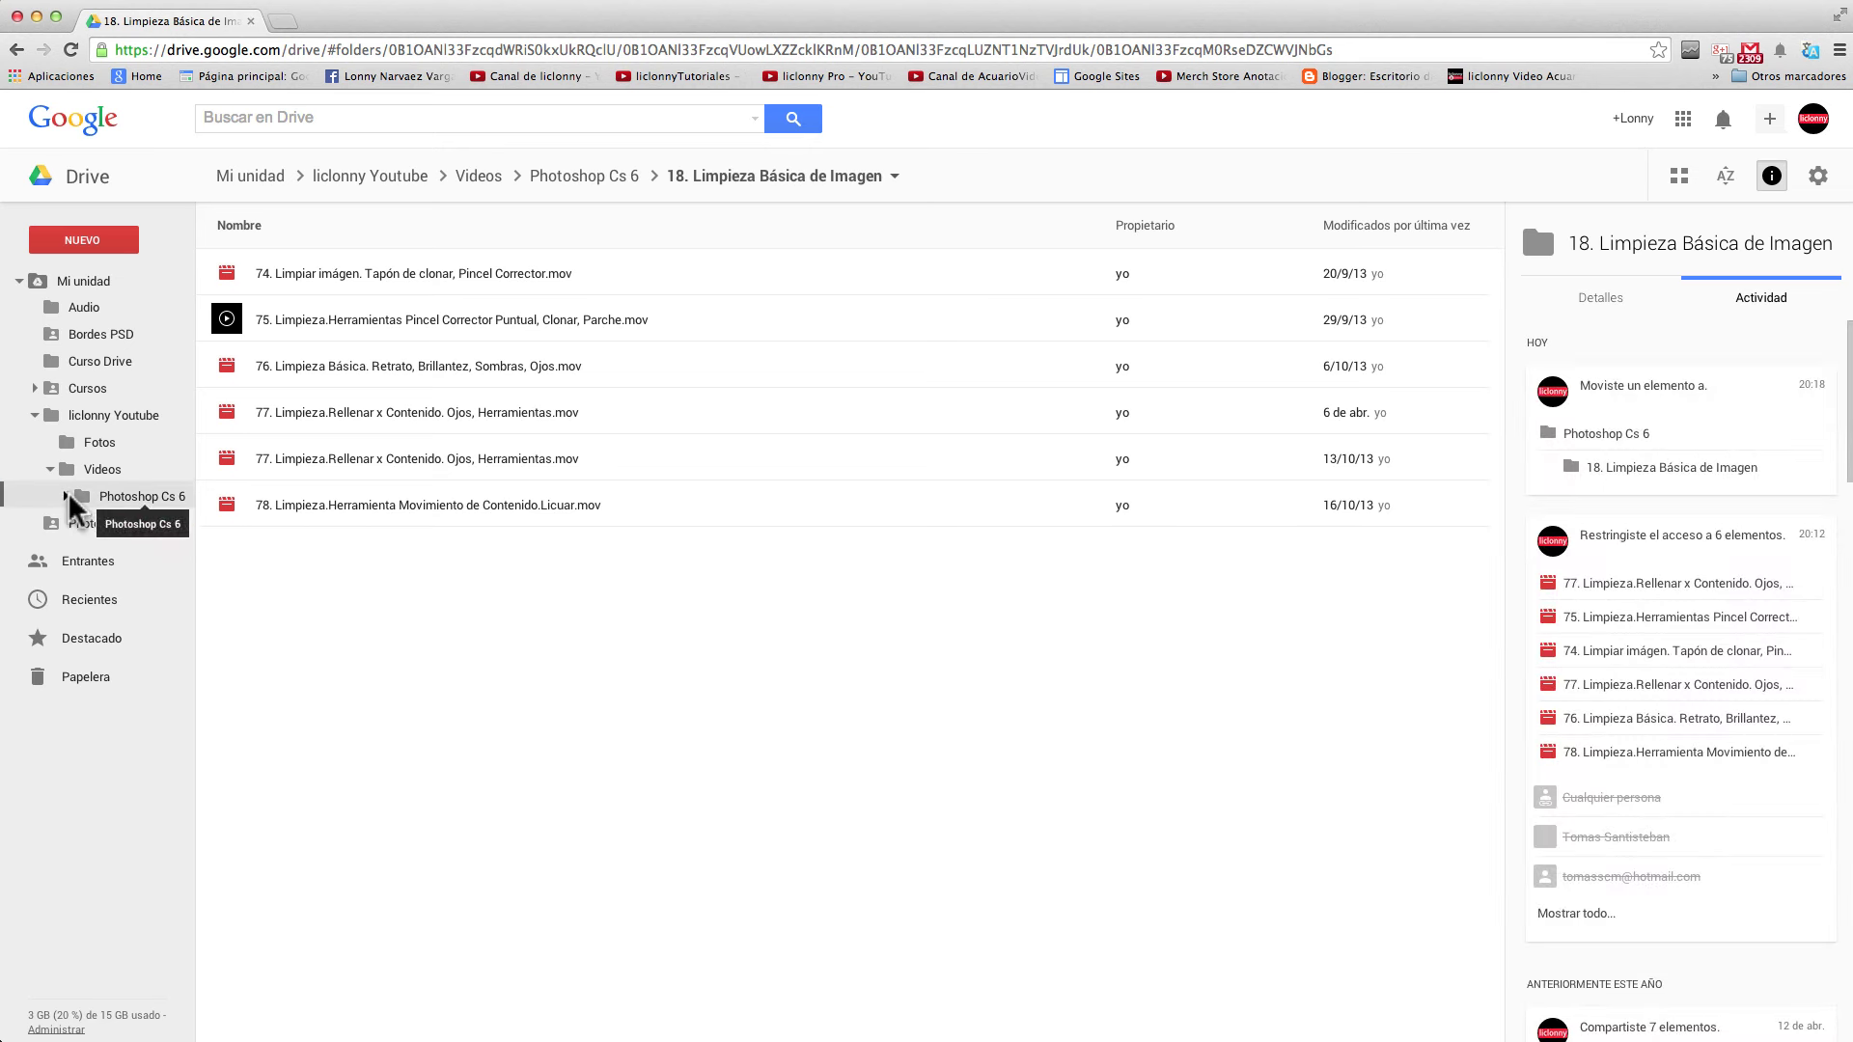
left_click(51, 470)
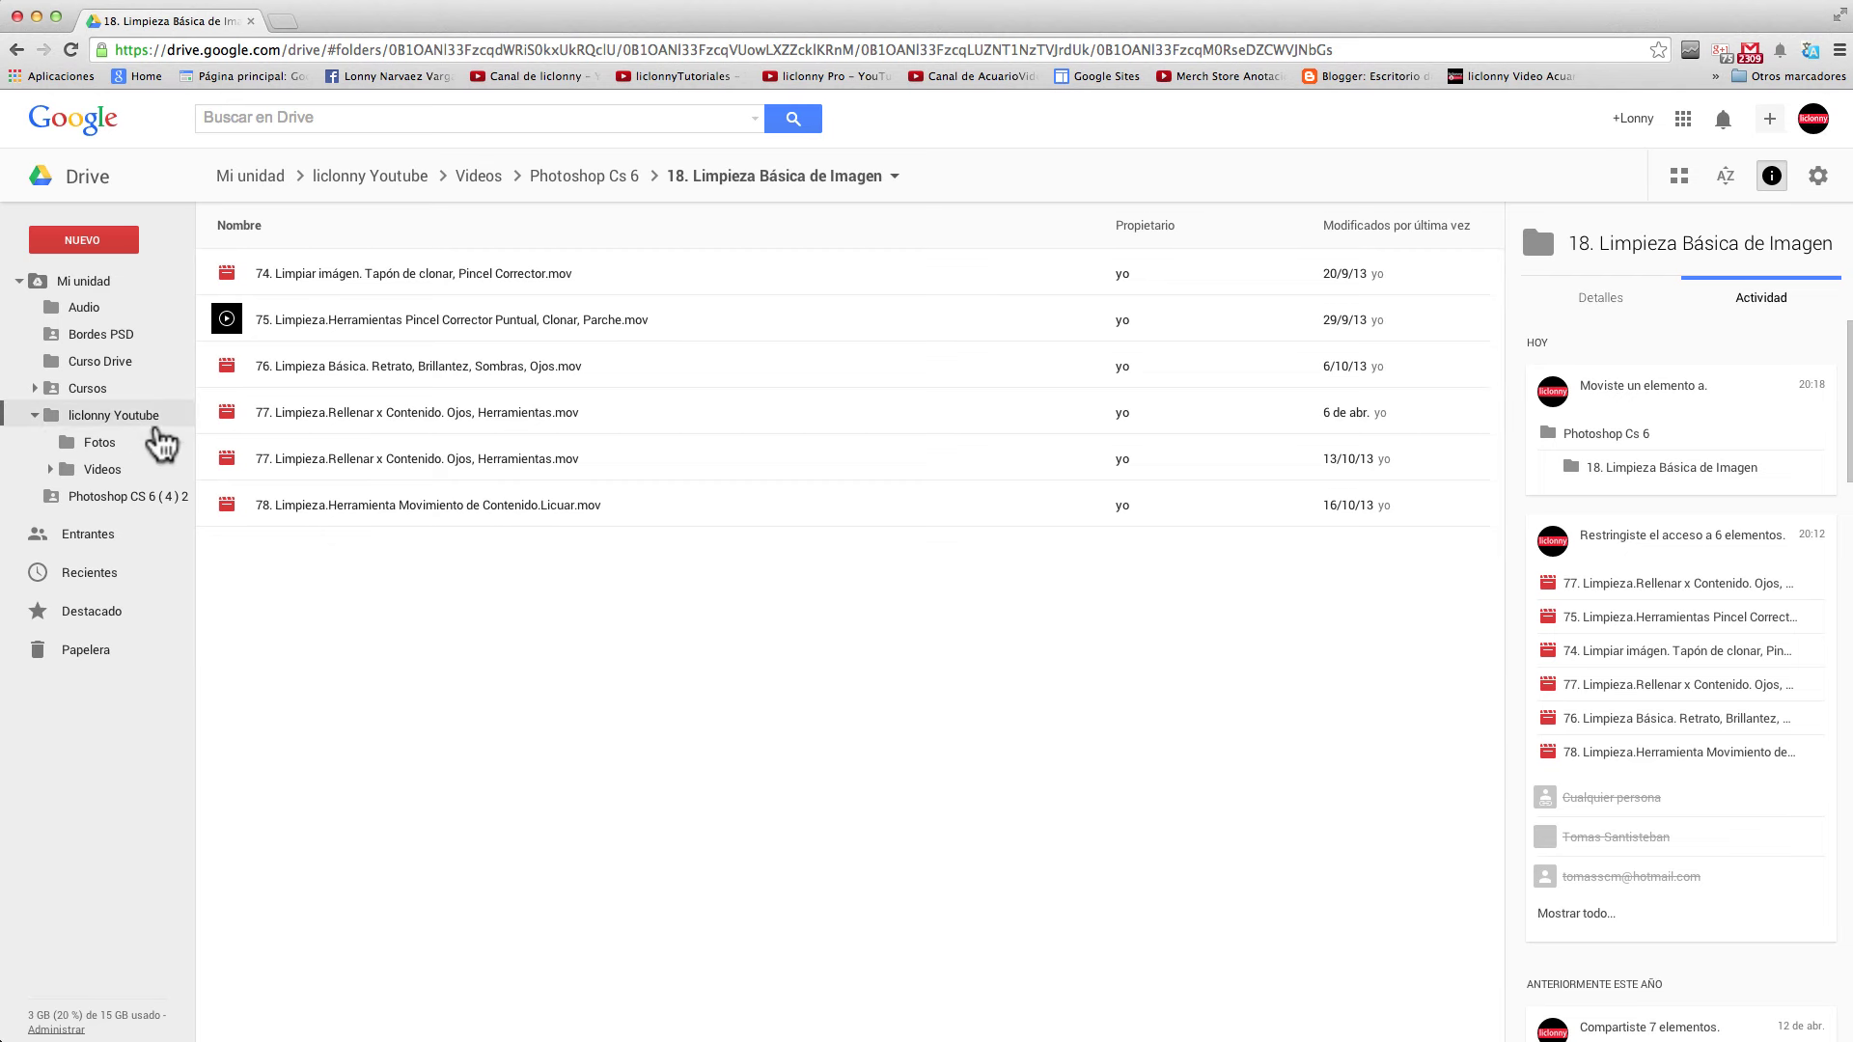
left_click(35, 415)
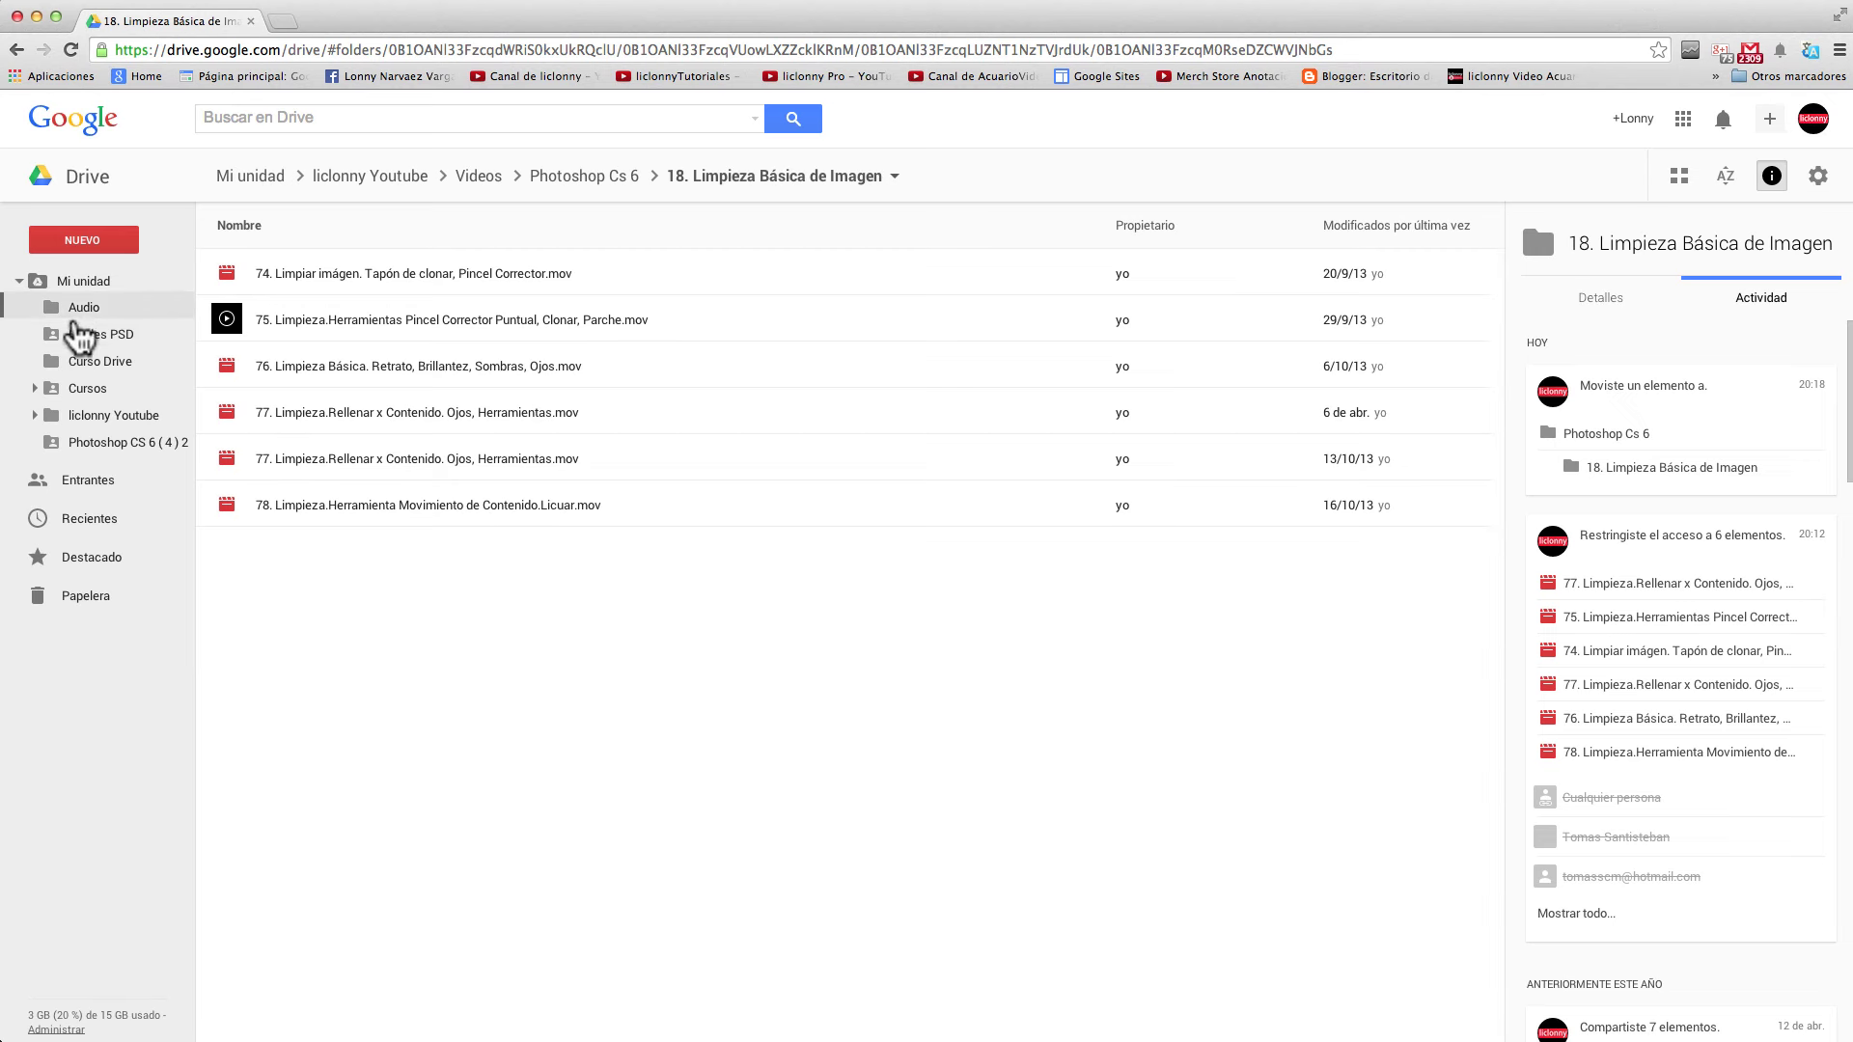
left_click(85, 290)
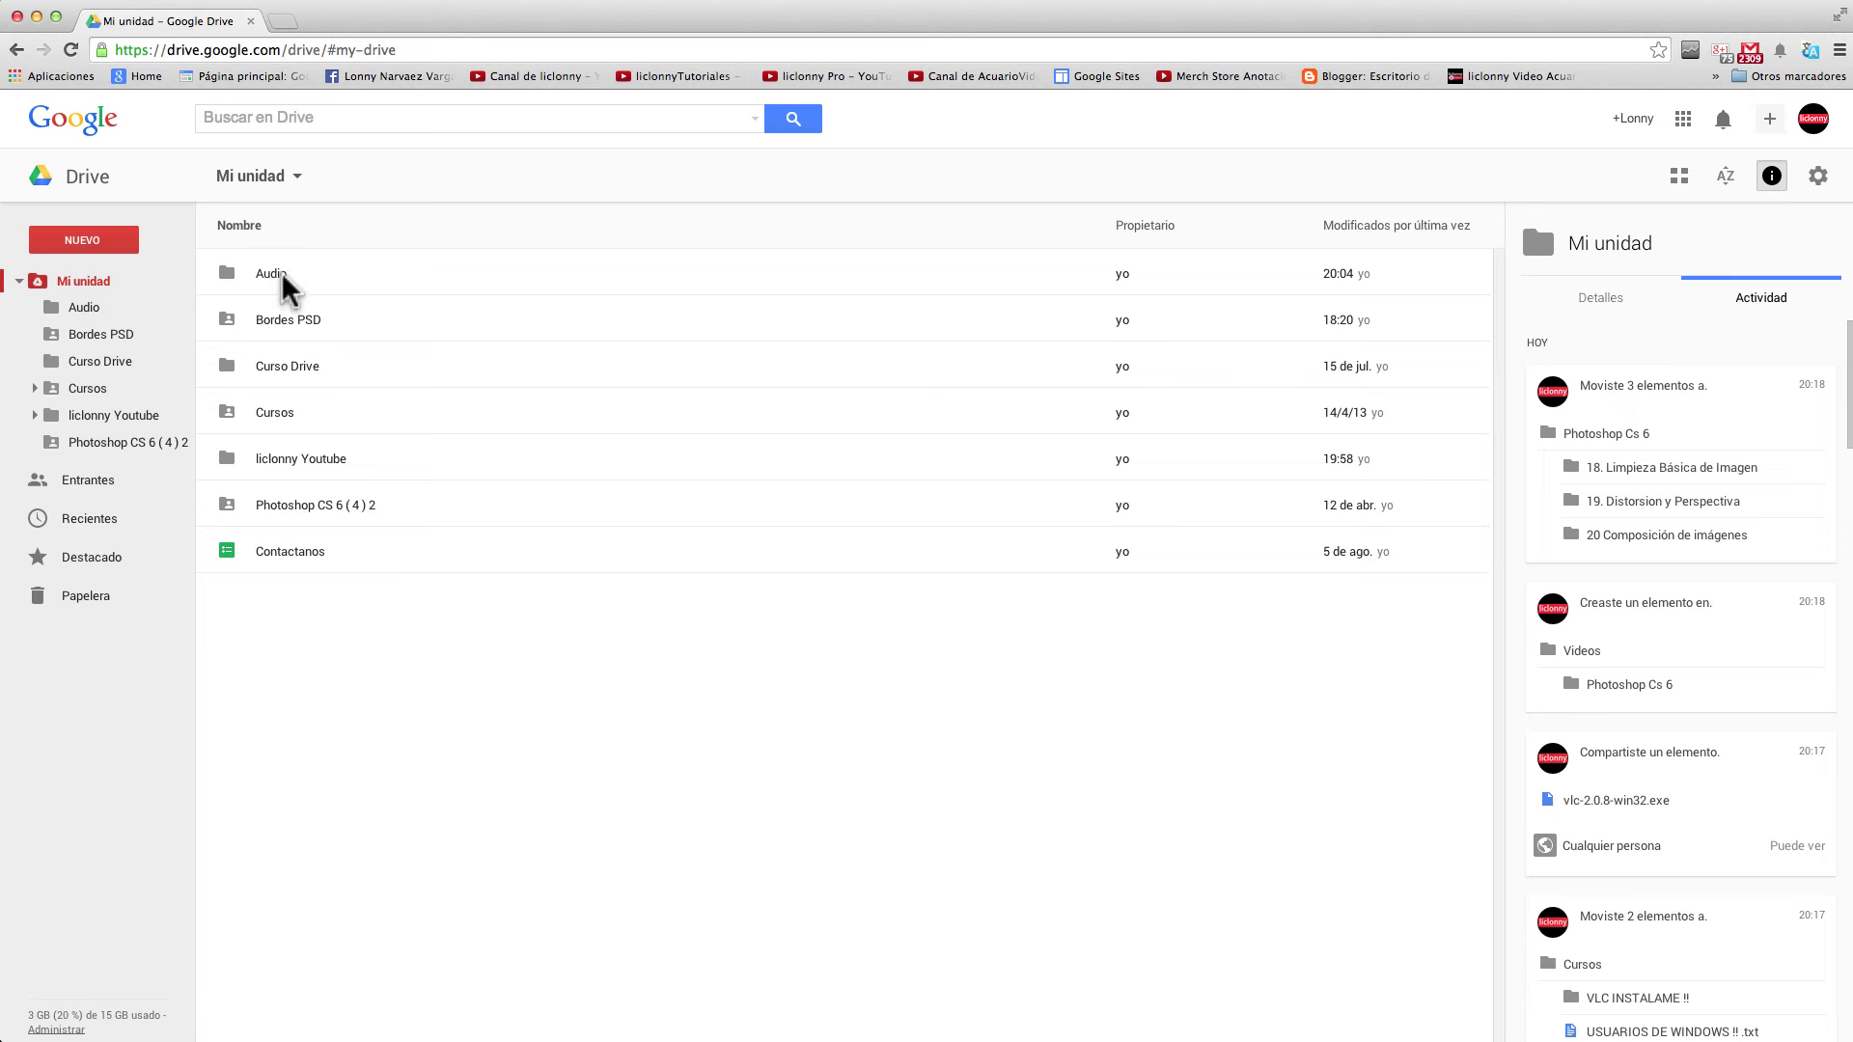
Delete the old Photoshop CS 6 ( 4 ) 2 folder to the trash
left_click(119, 442)
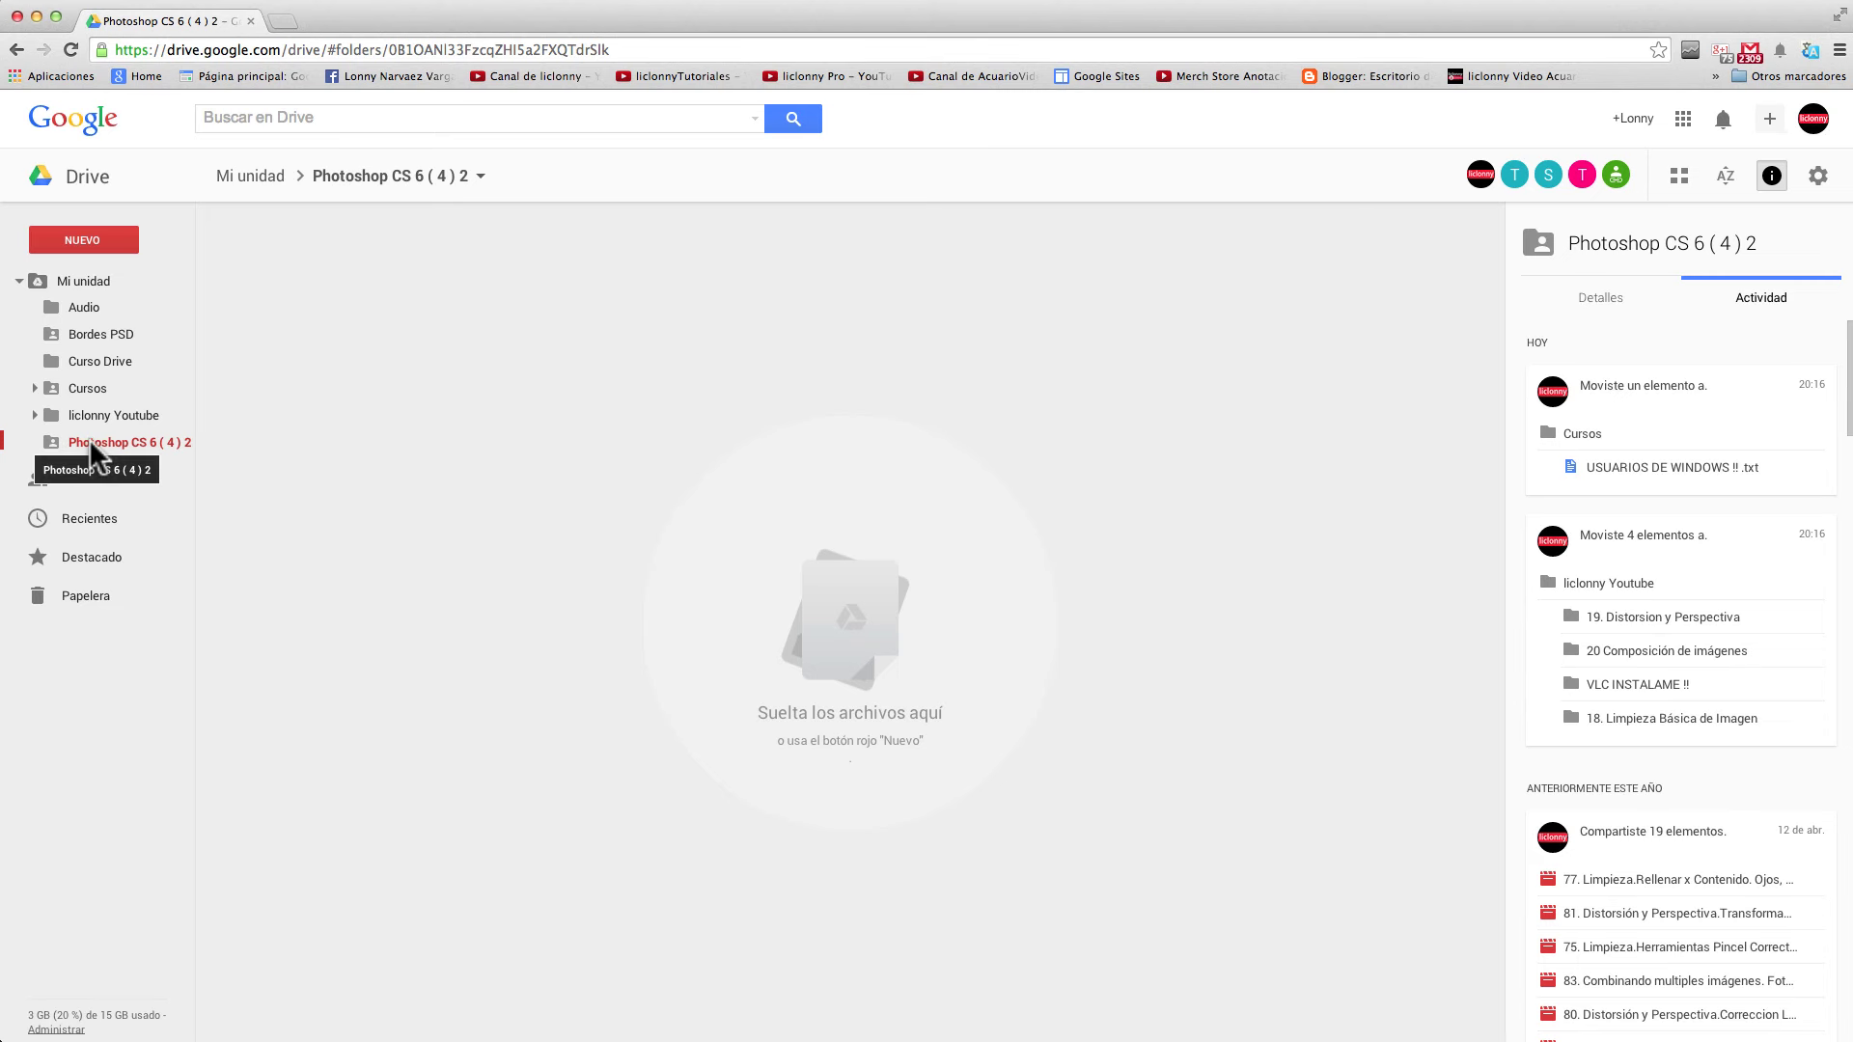
right_click(89, 442)
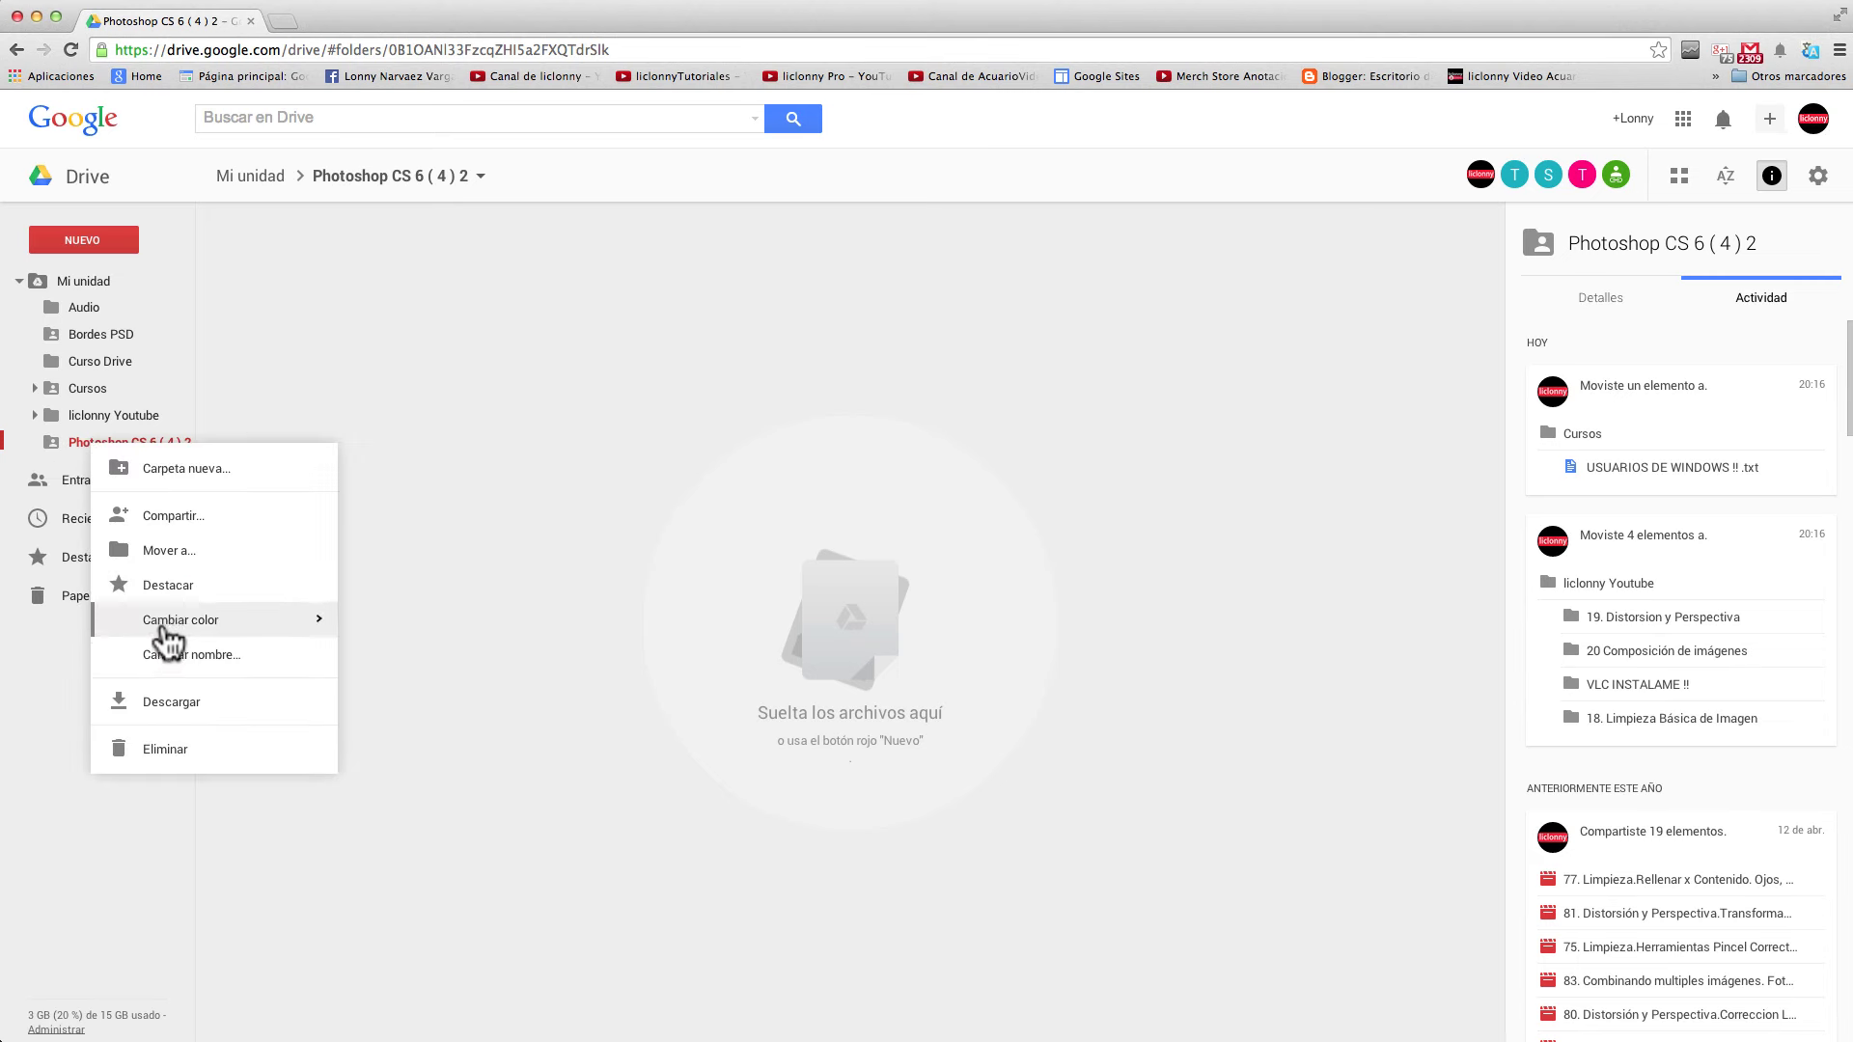
left_click(164, 750)
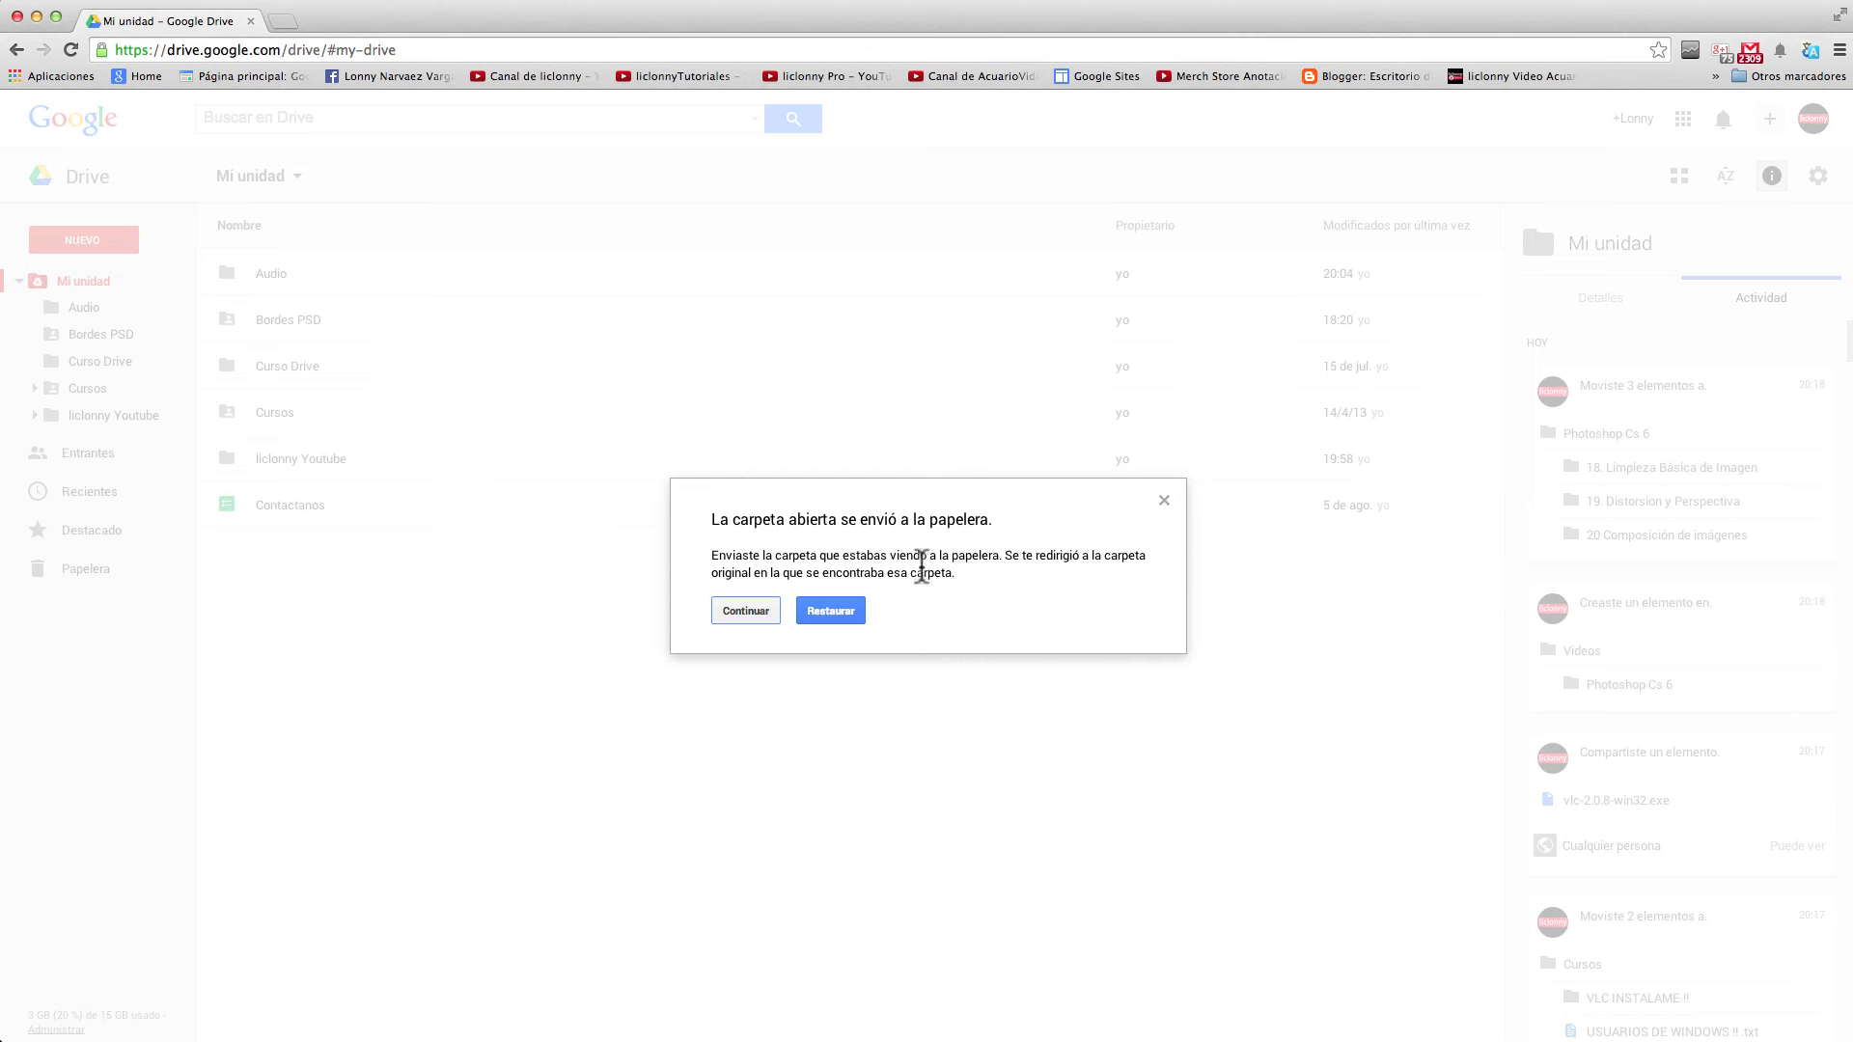
left_click(747, 611)
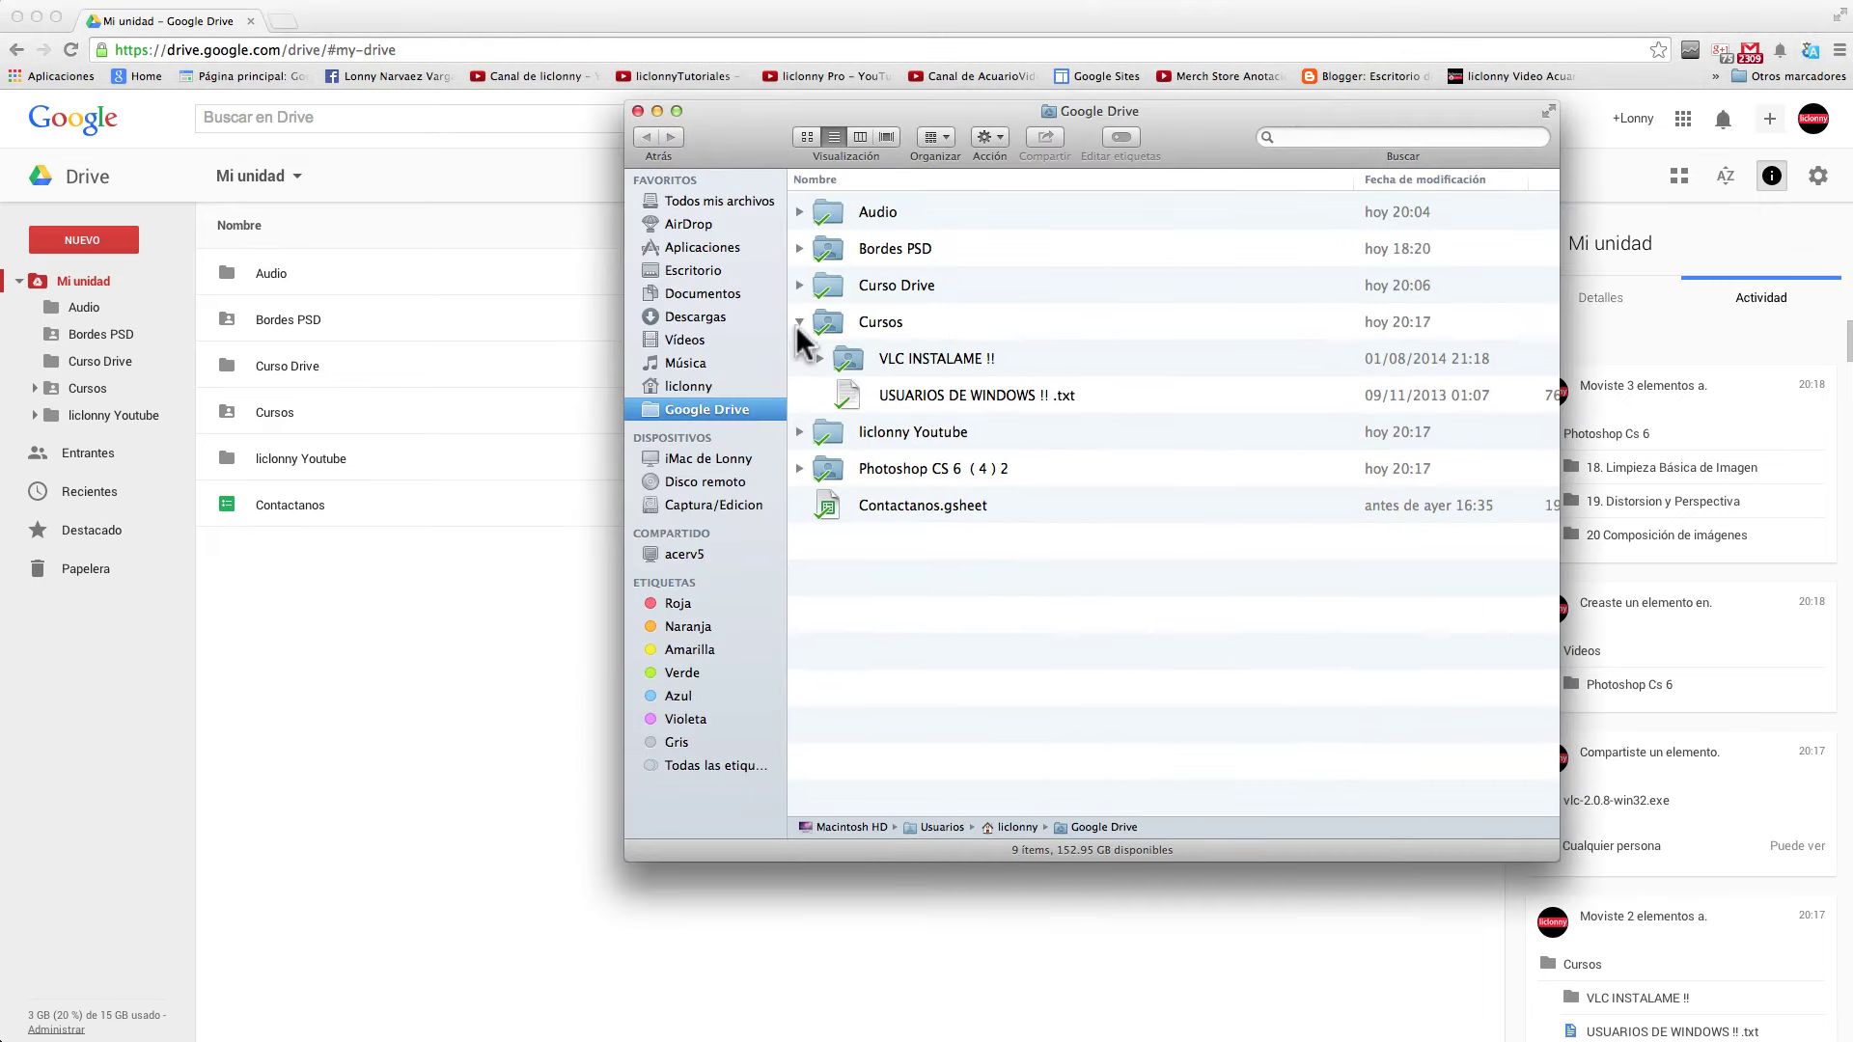
In Finder, browse liclonny Youtube > Videos > Photoshop Cs 6 and inspect 20 Composición de imágenes
left_click(799, 322)
mouse_move(1210, 128)
left_mouse_down()
mouse_move(1102, 218)
mouse_move(1007, 185)
left_mouse_up()
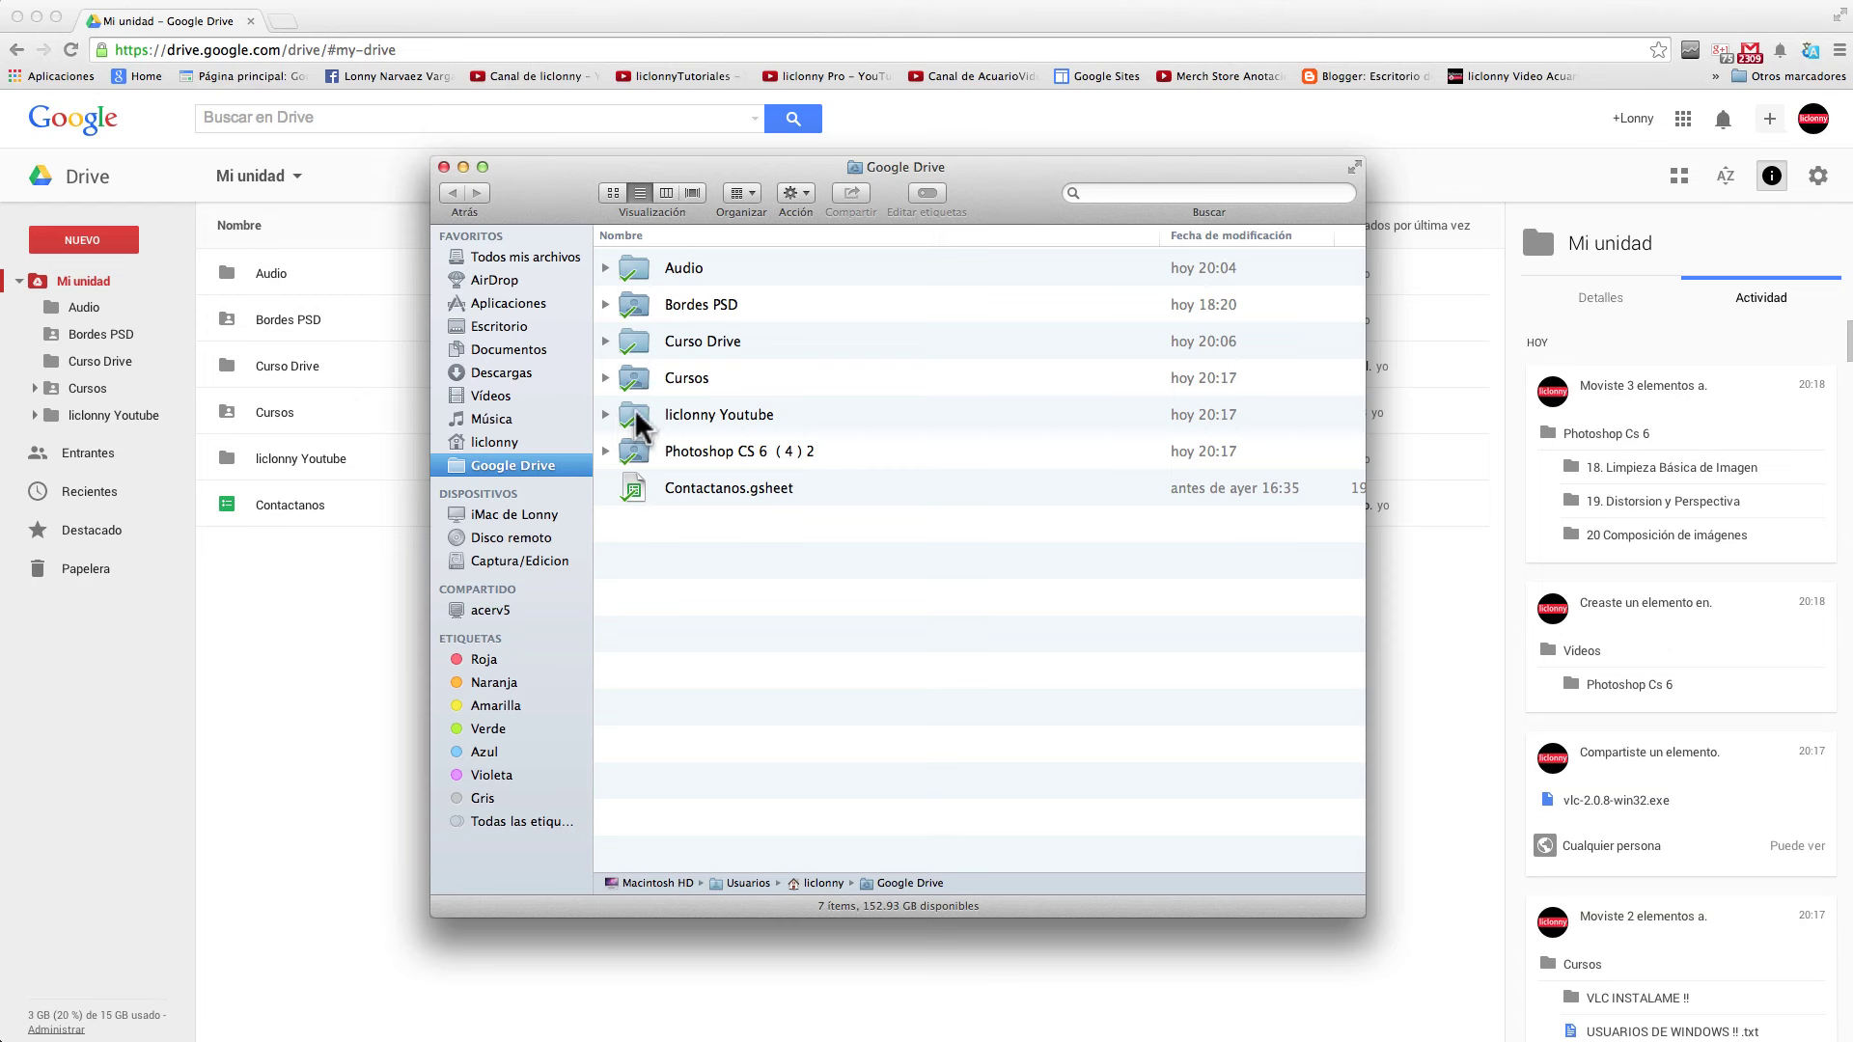
double_click(634, 408)
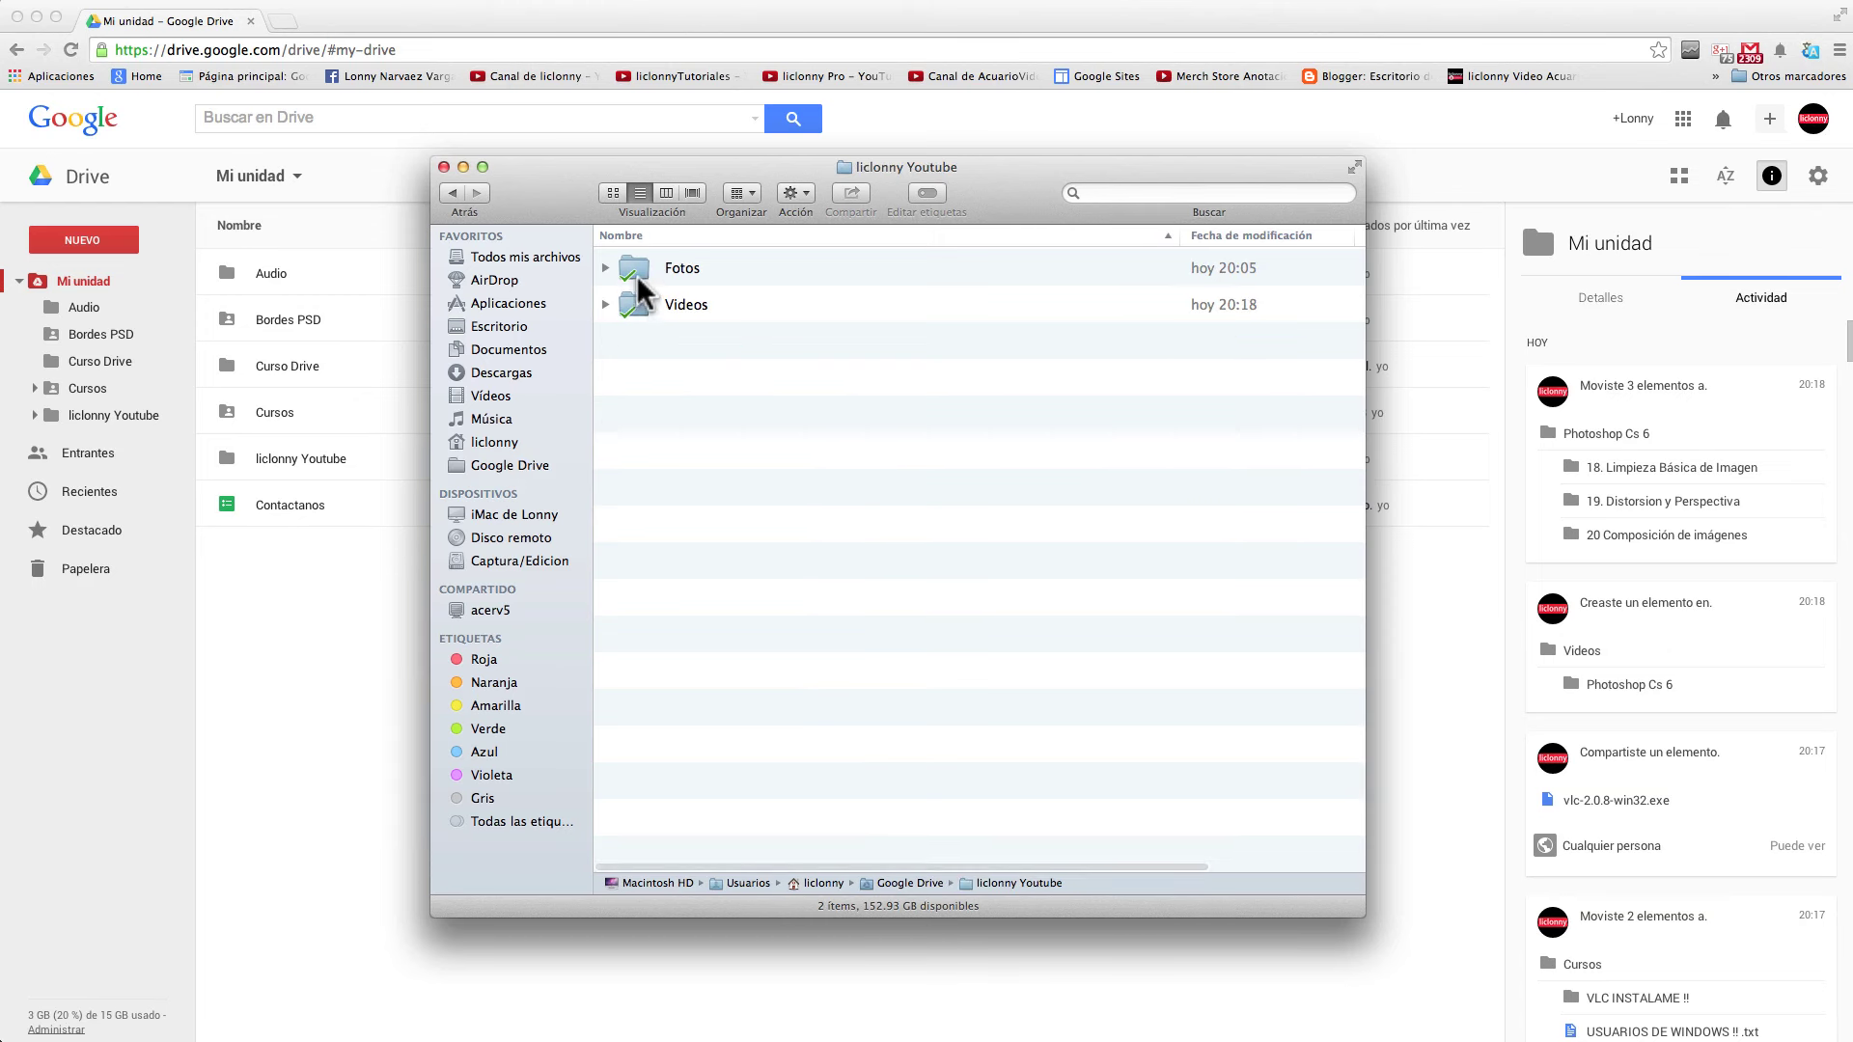
double_click(635, 303)
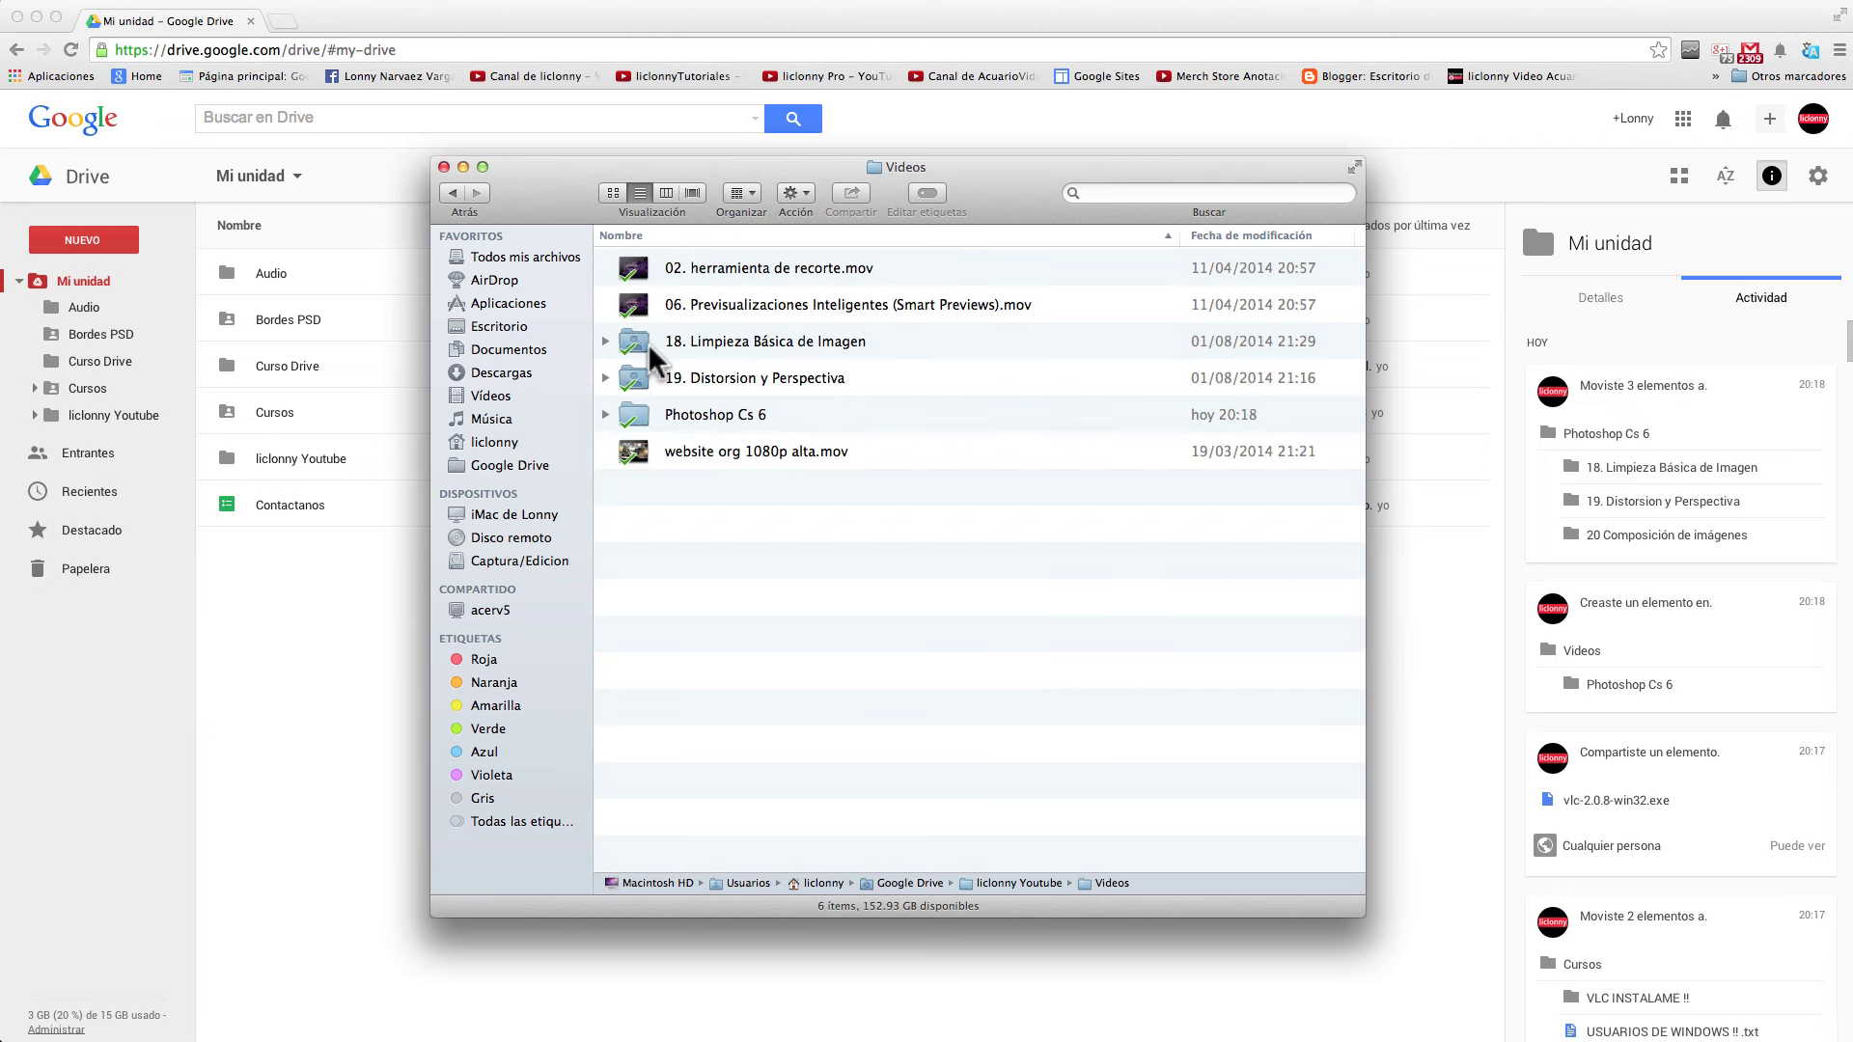
double_click(642, 410)
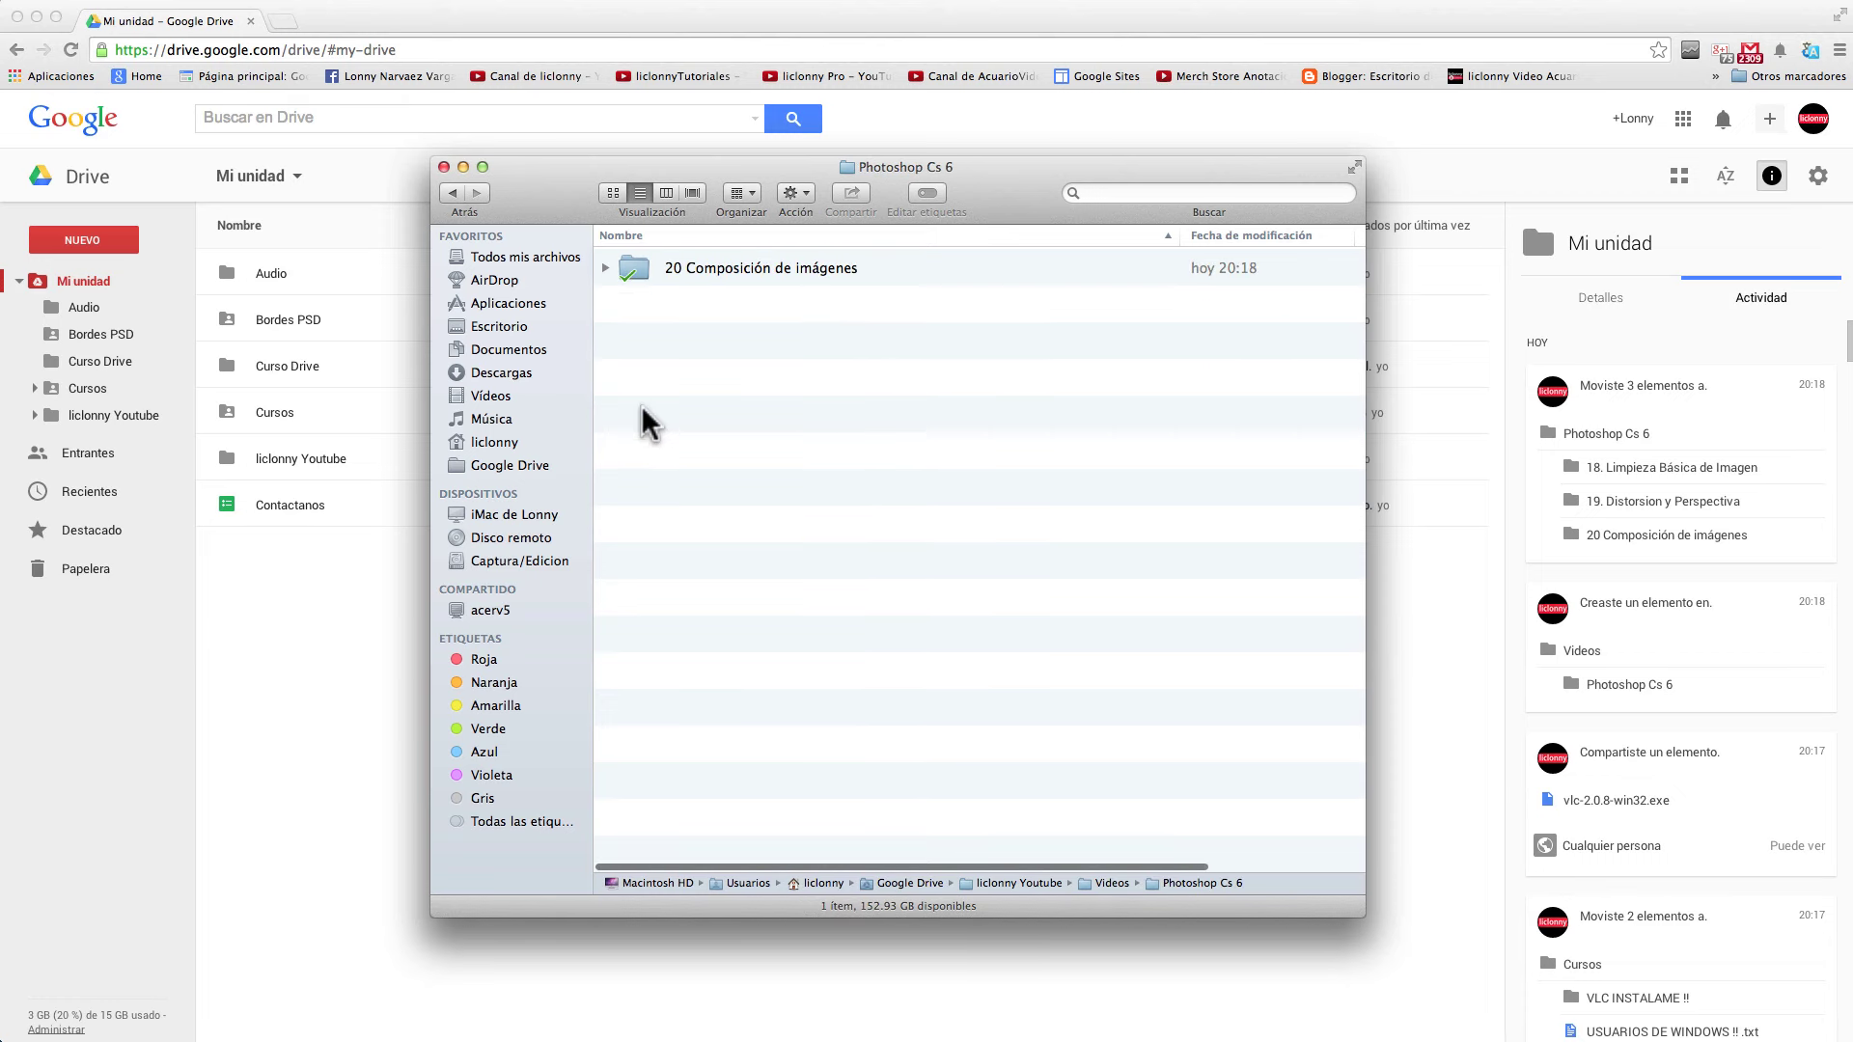
double_click(640, 266)
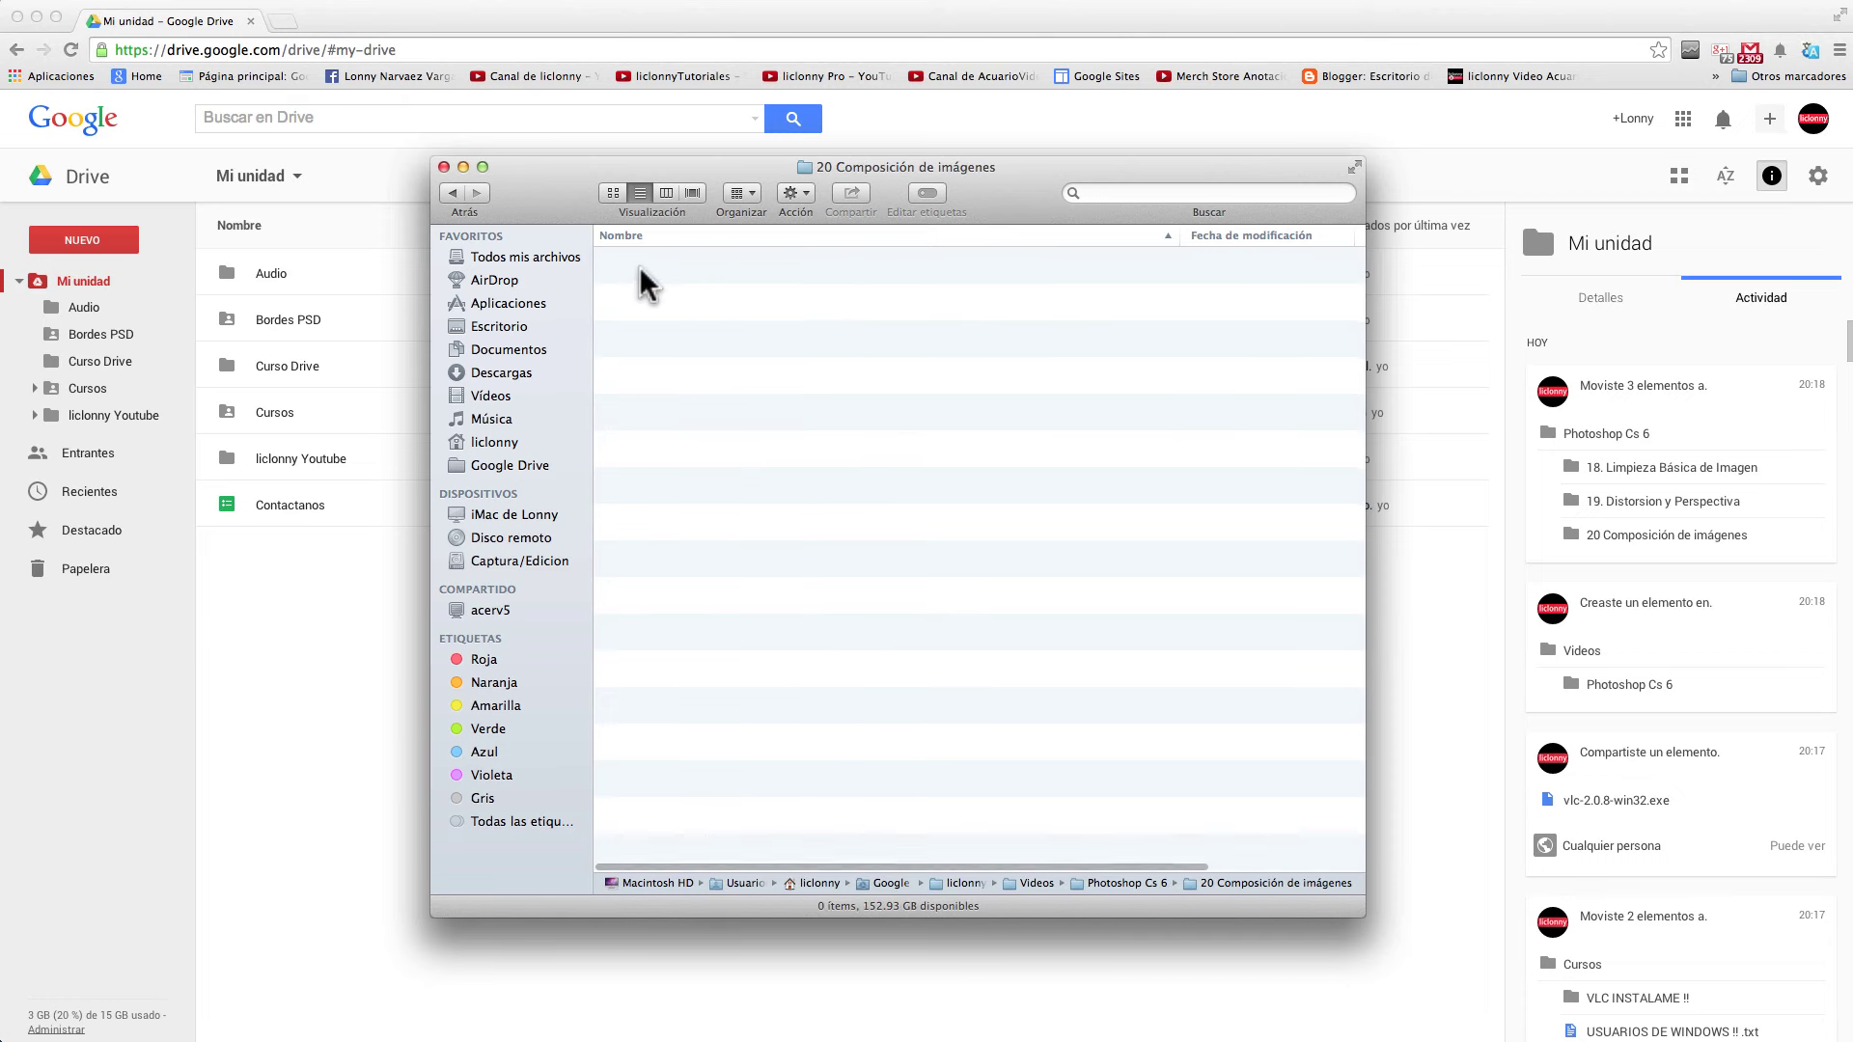
left_click(453, 193)
left_click(454, 193)
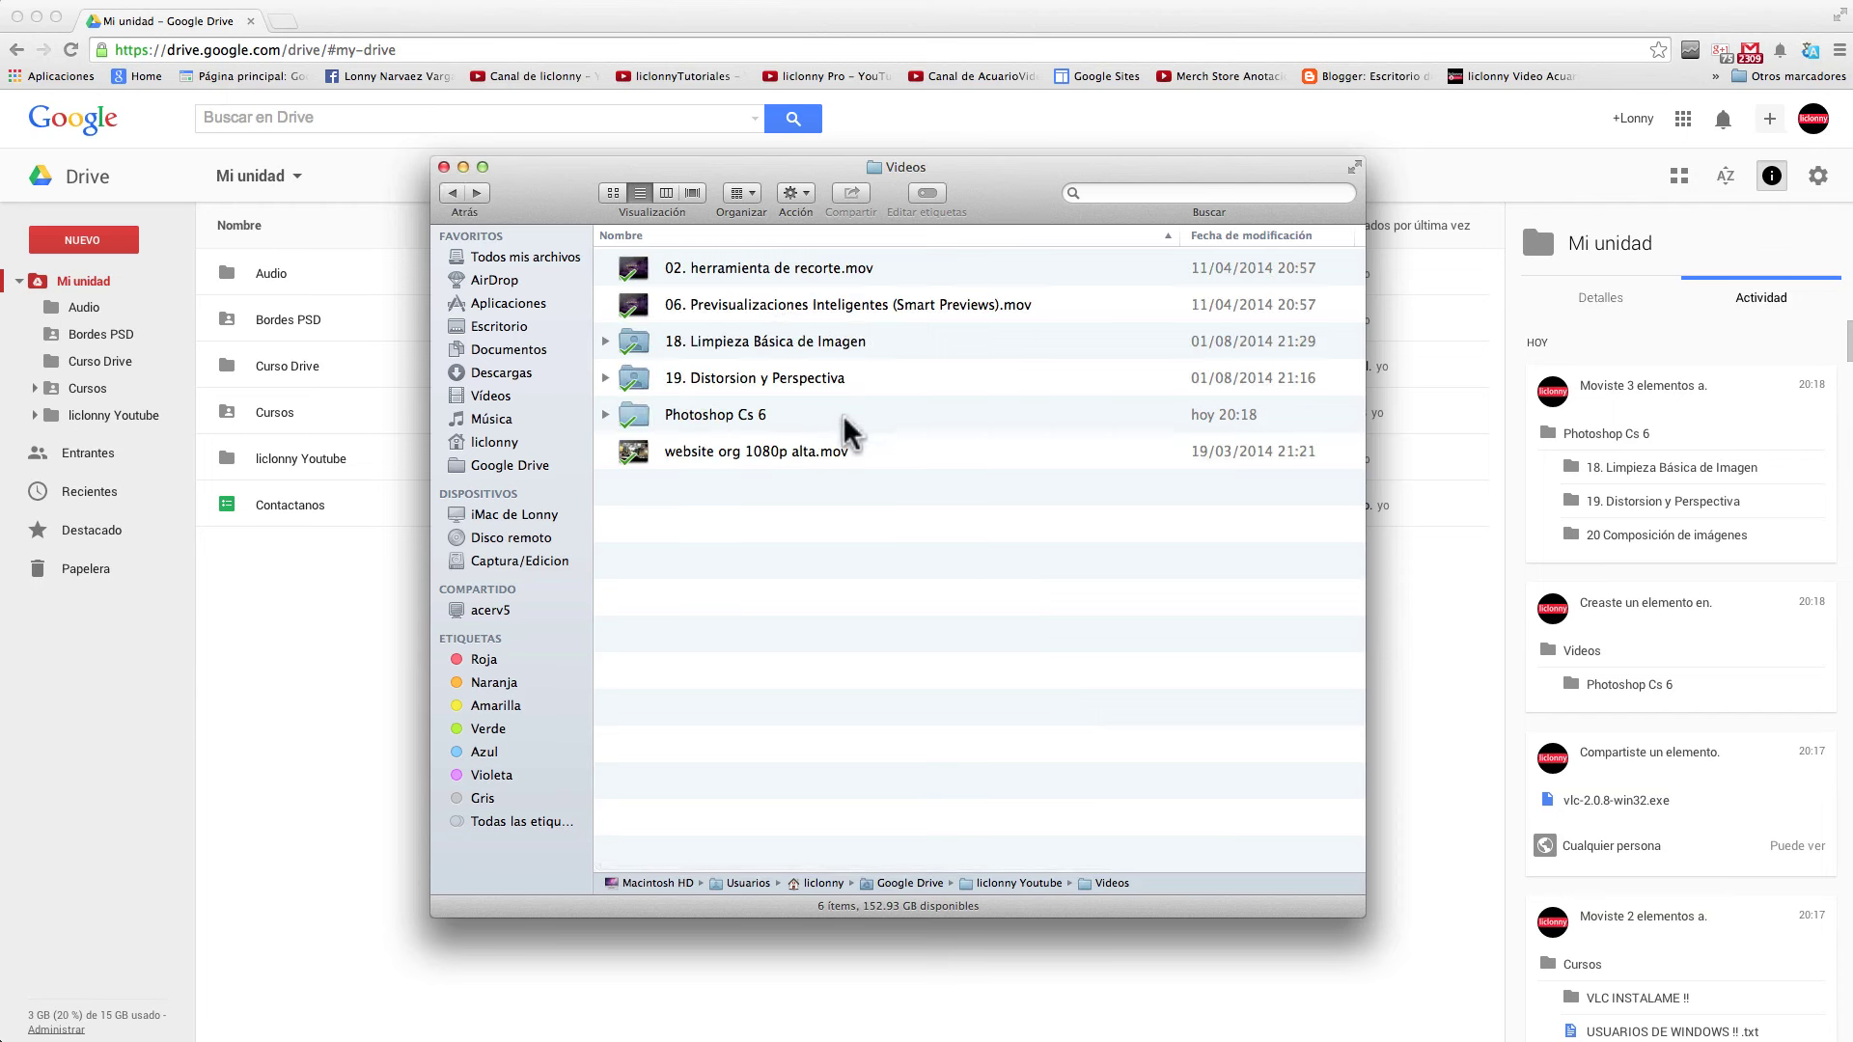
Move folders 19. Distorsion y Perspectiva and 18. Limpieza Básica de Imagen into Photoshop Cs 6, confirming three subfolders
left_click(604, 414)
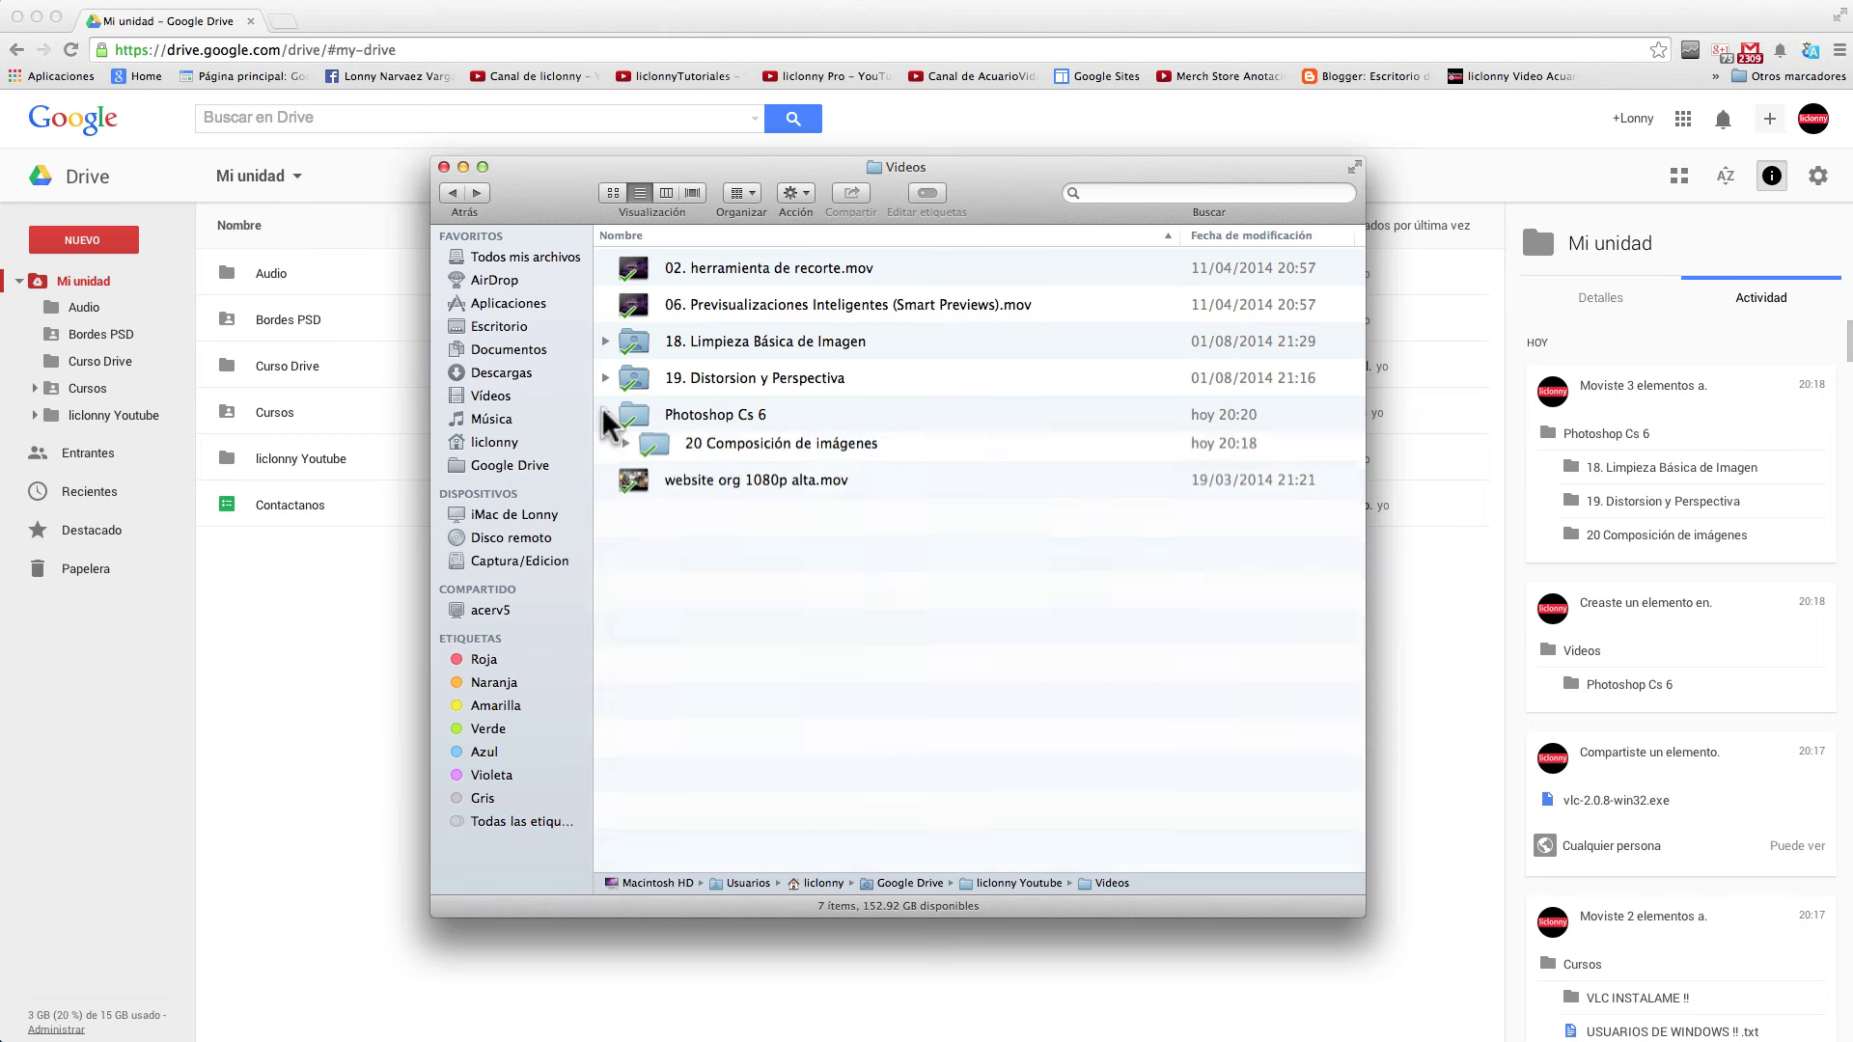
left_click(605, 413)
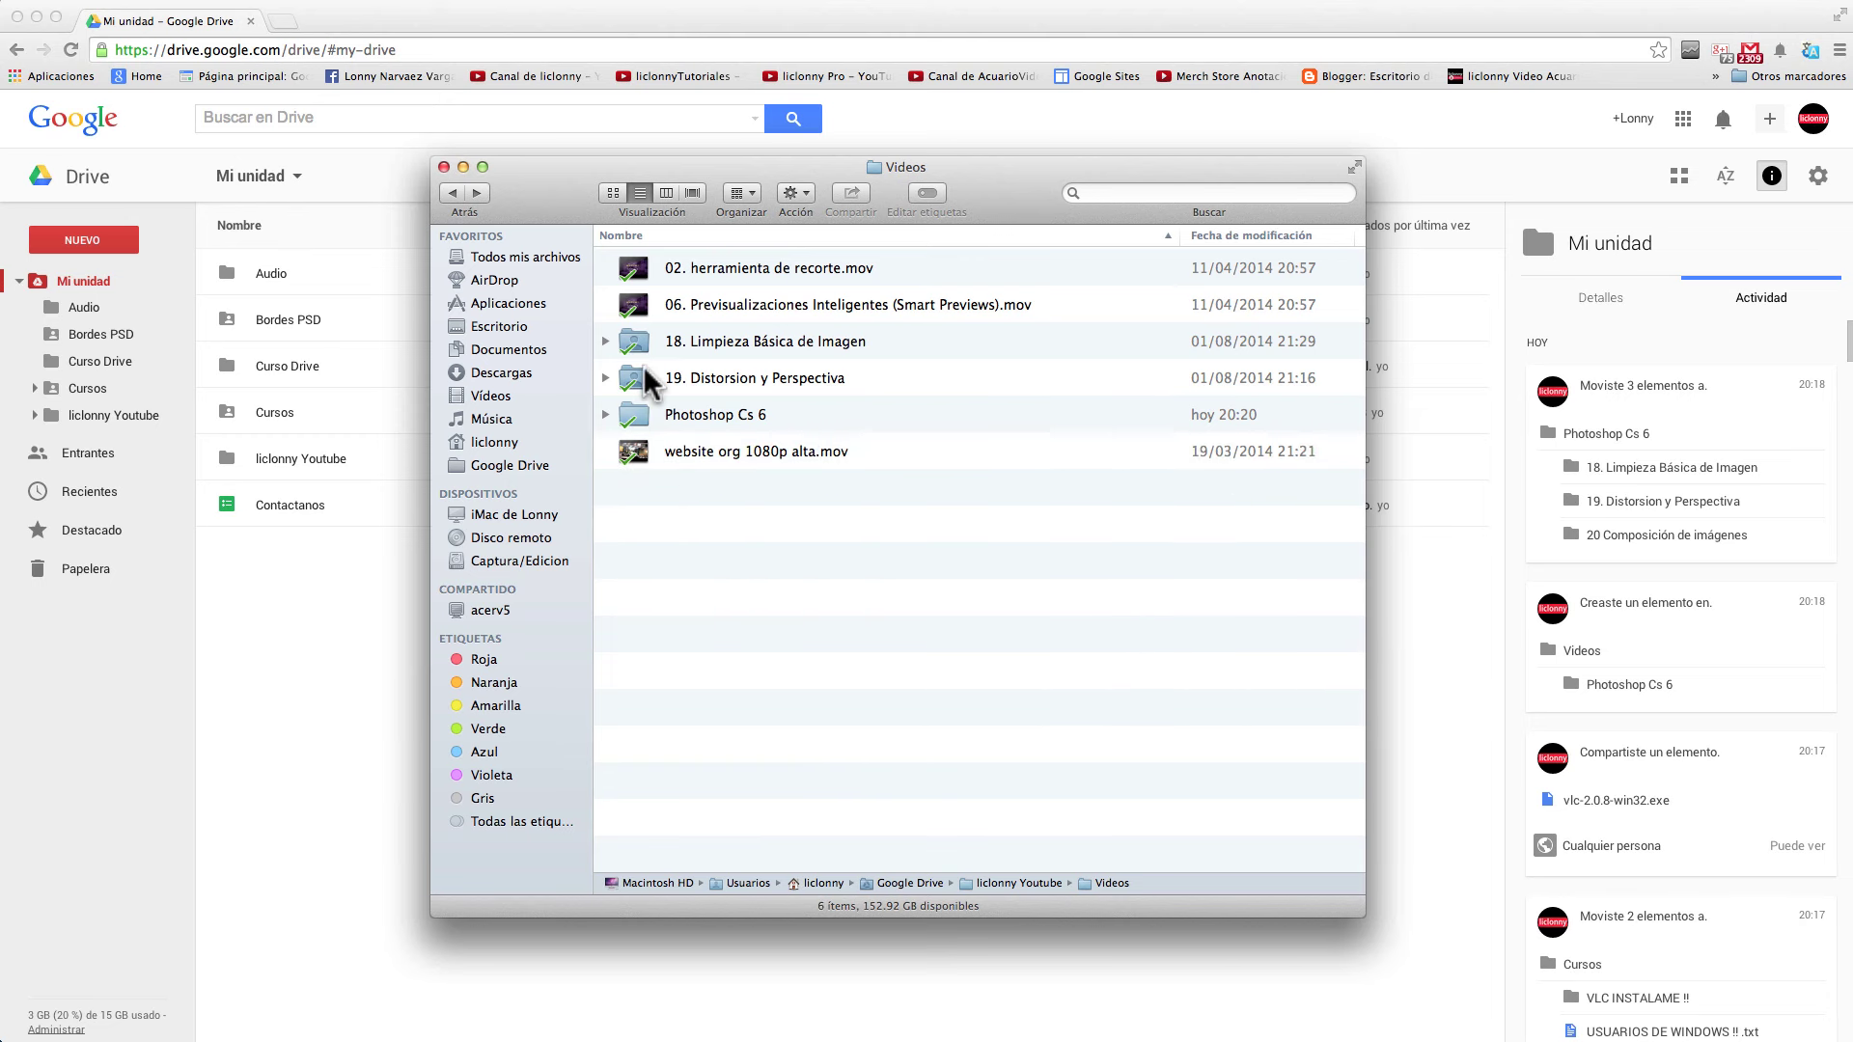
left_click_drag(642, 377, 637, 407)
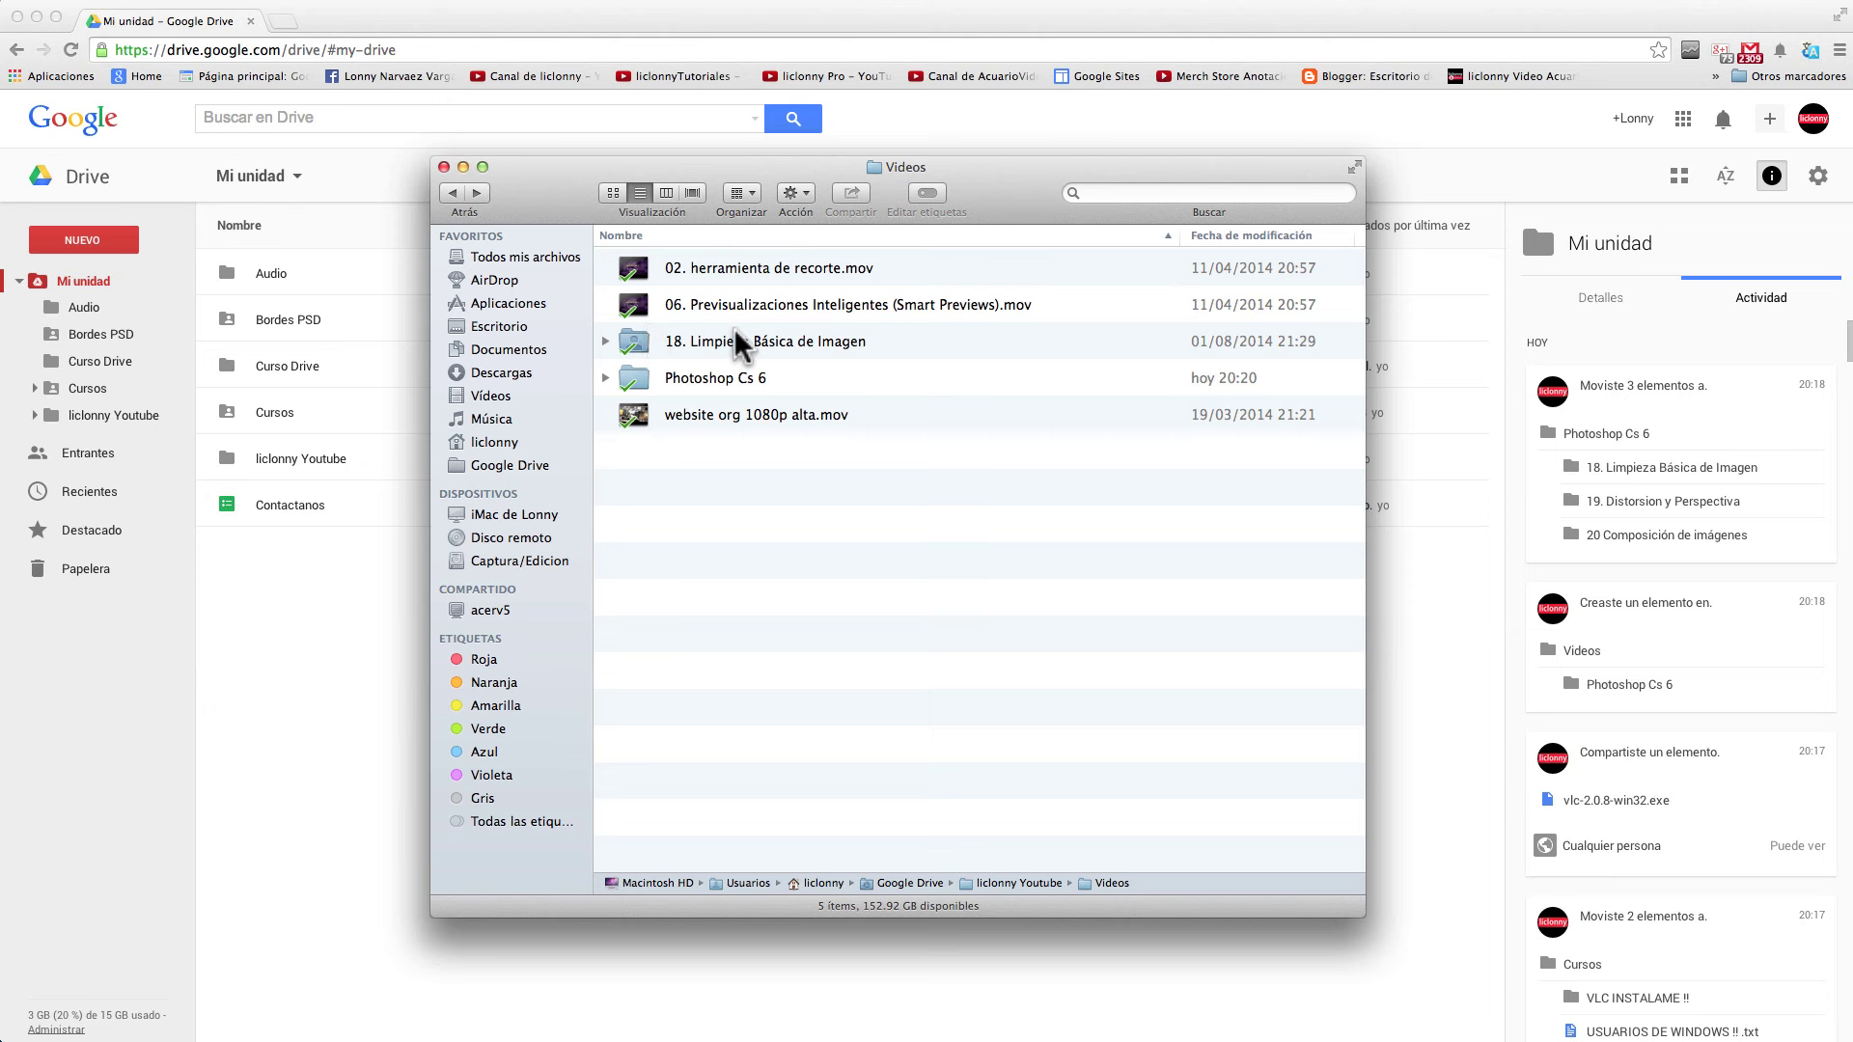
left_click_drag(639, 338, 641, 369)
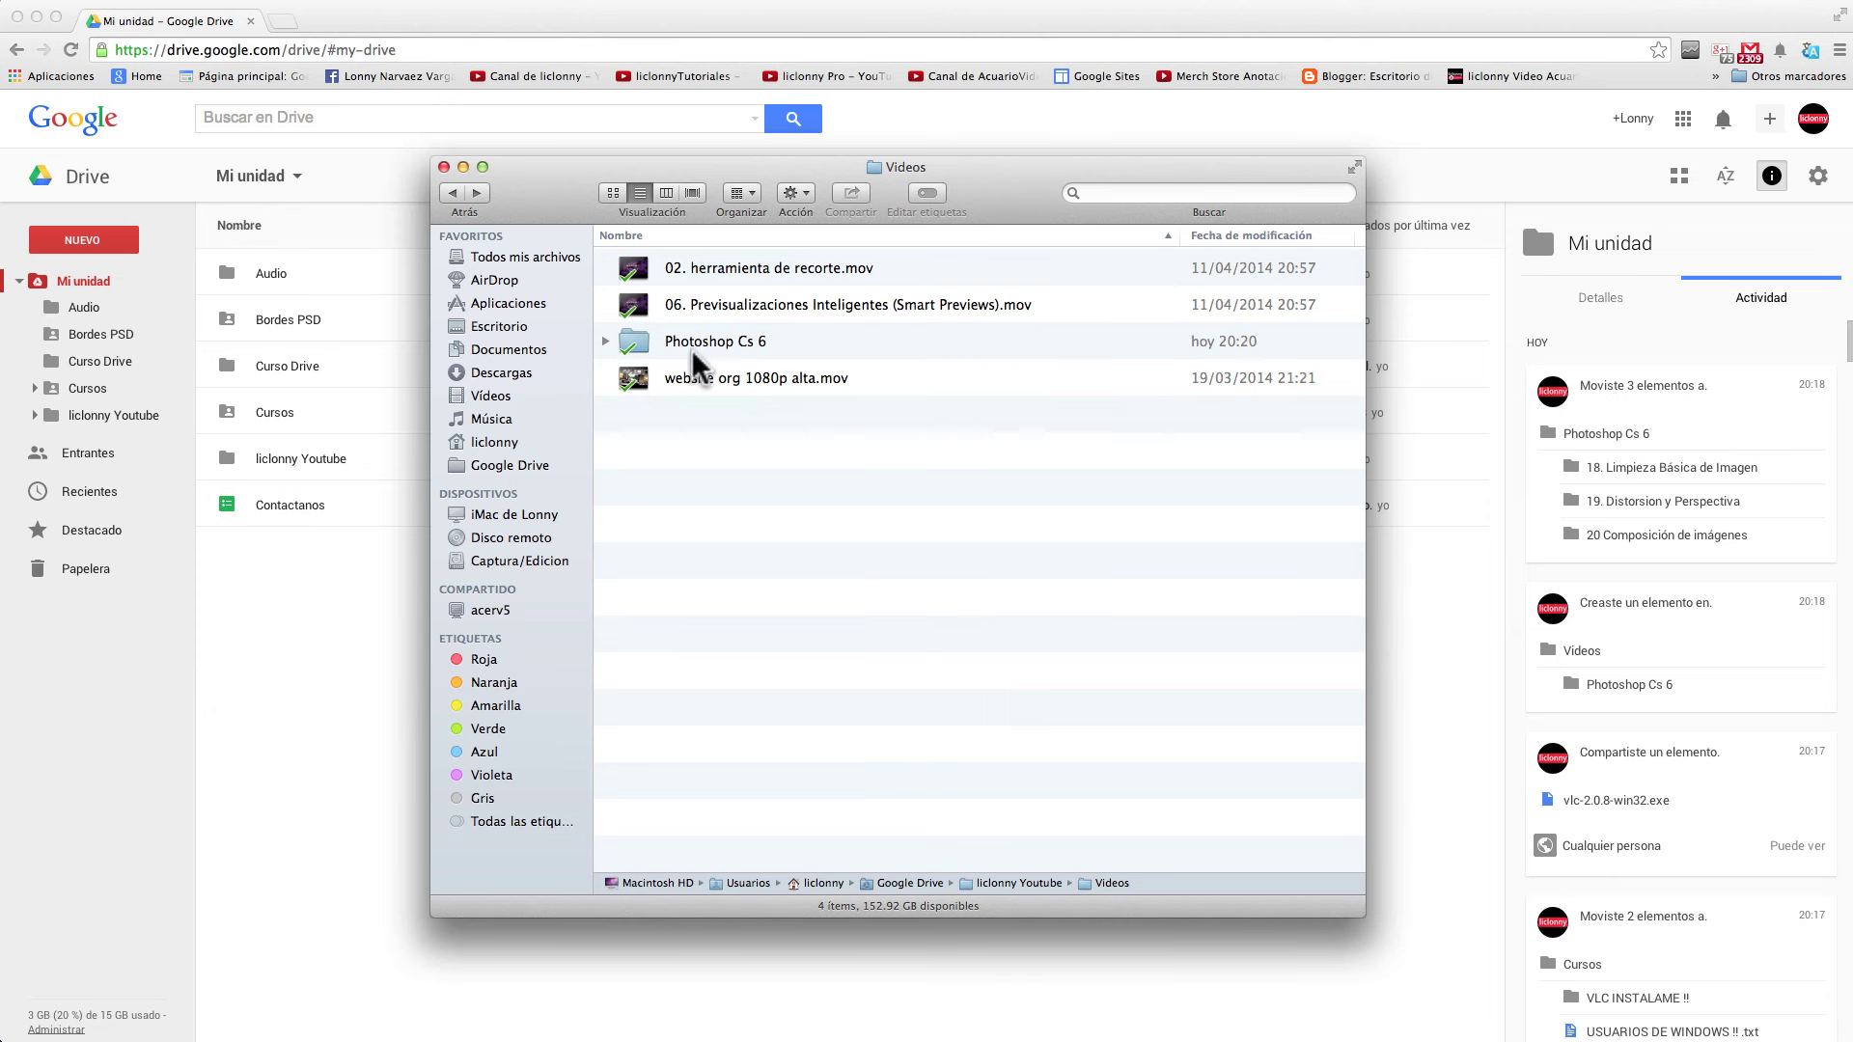
left_click(605, 341)
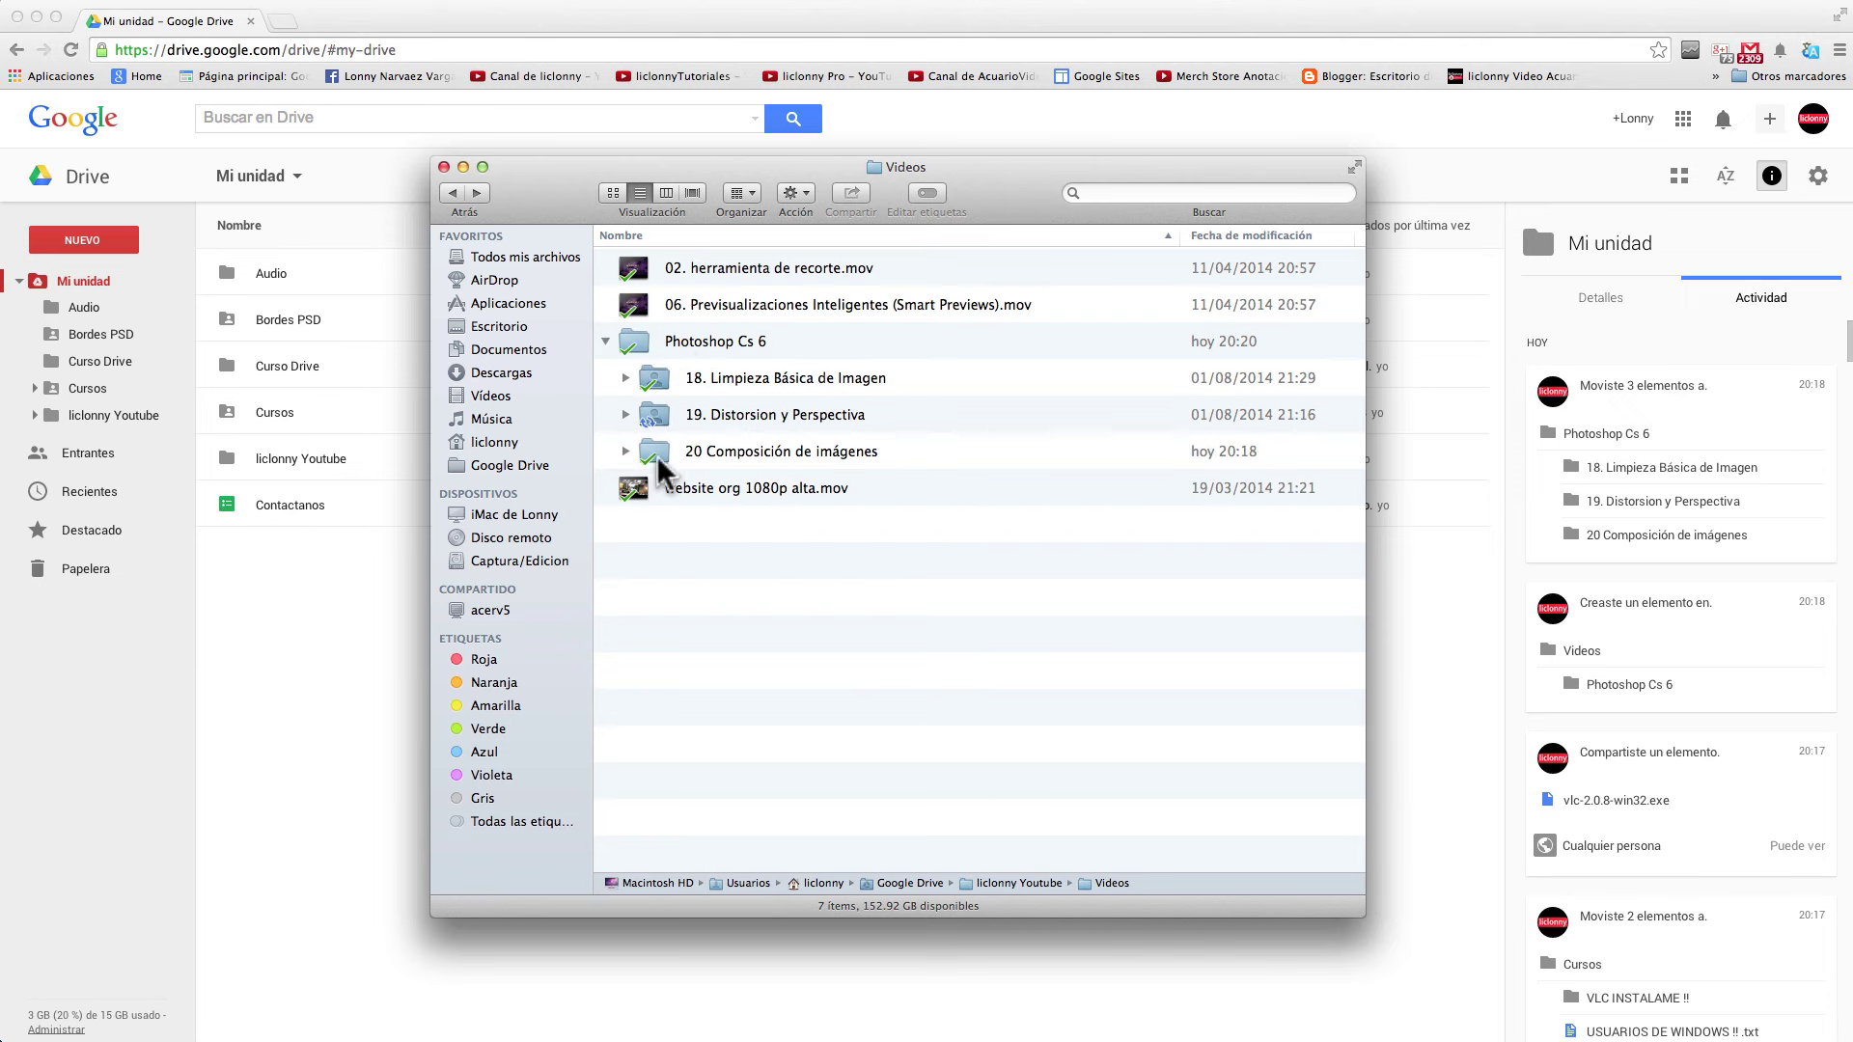
left_click(606, 341)
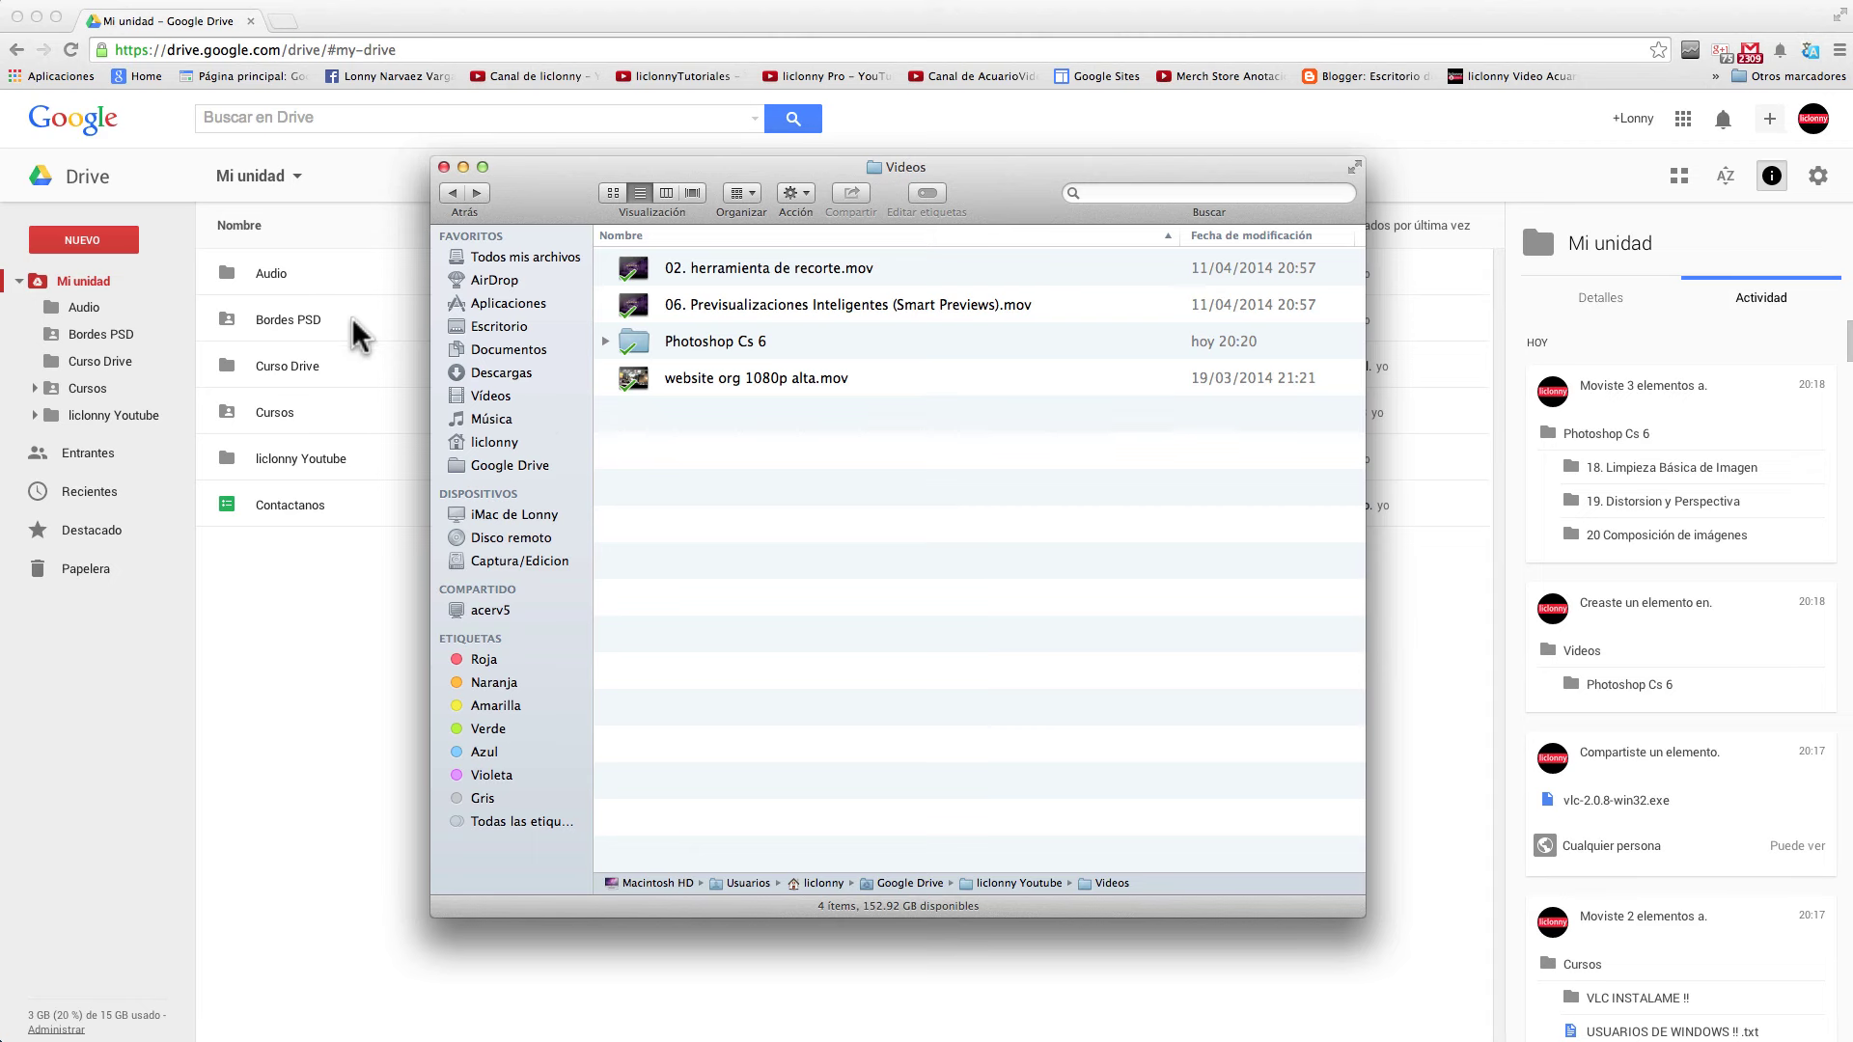
left_click_drag(978, 162, 1062, 554)
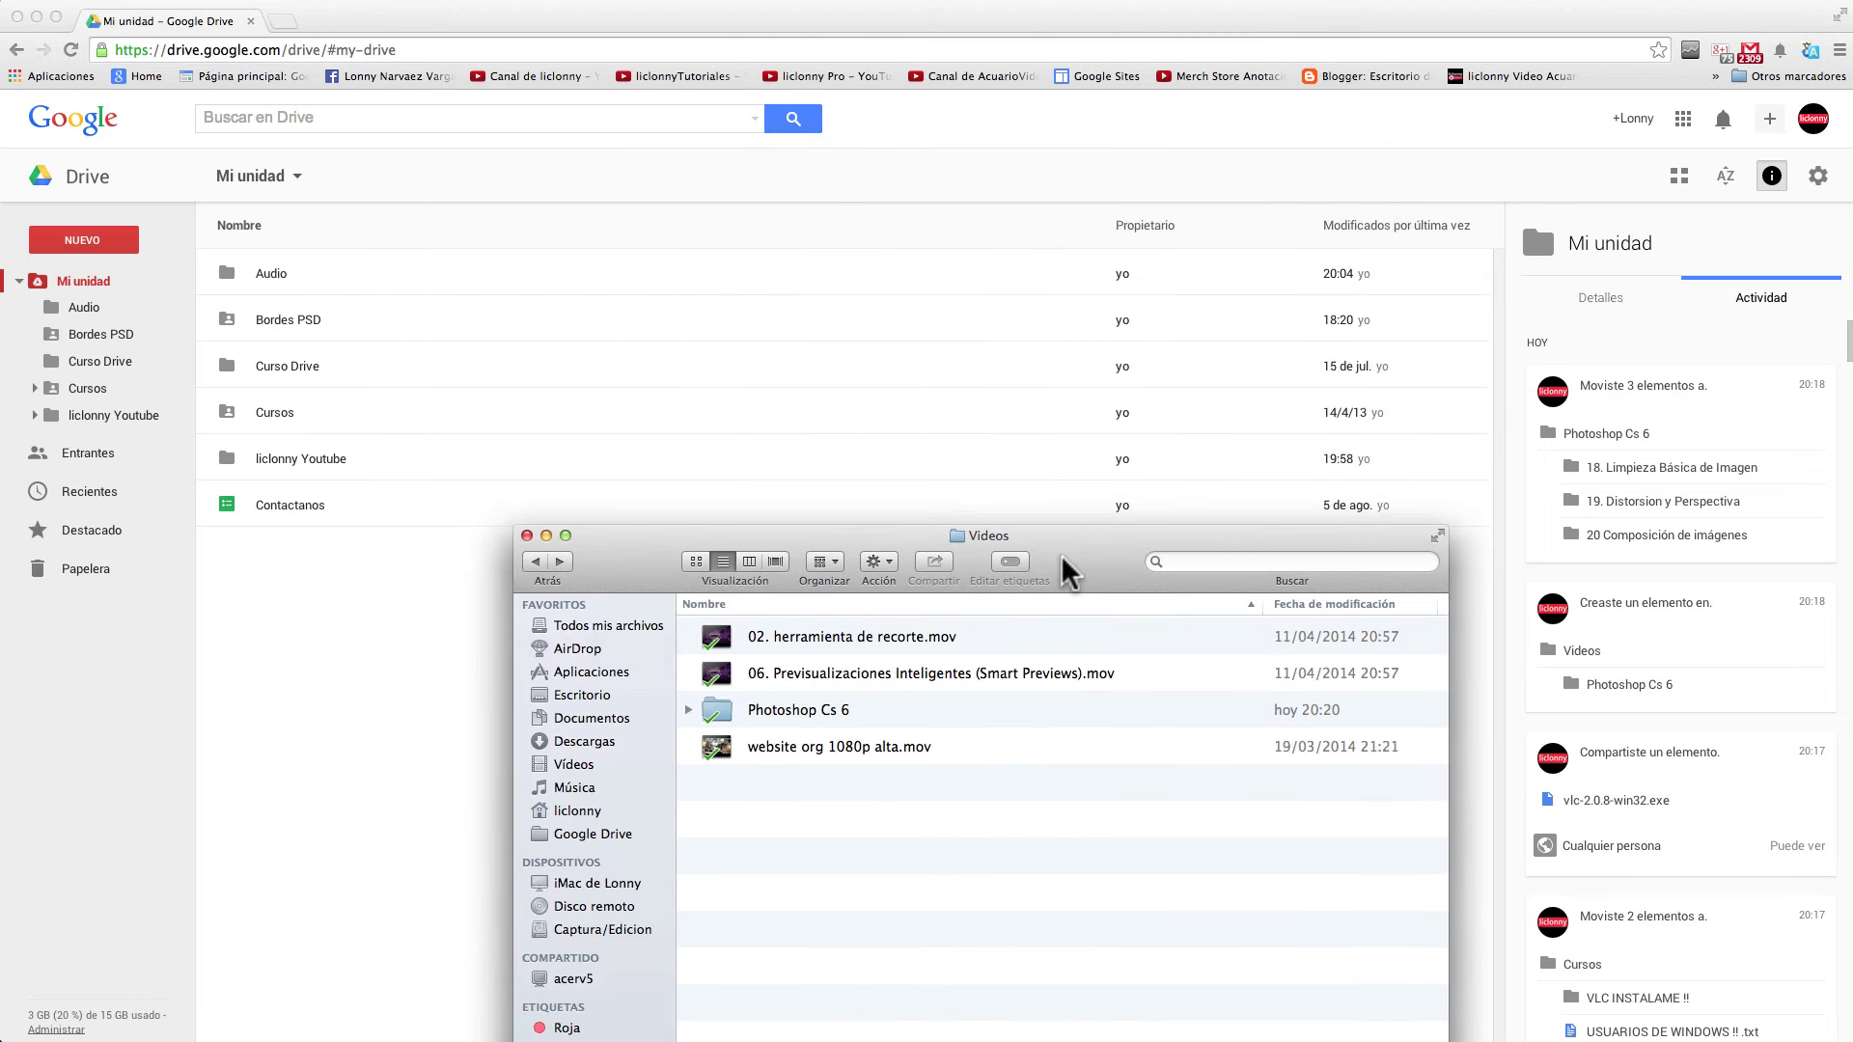
In Drive, open liclonny Youtube > Videos > Photoshop Cs 6 to see lessons 18, 19 and 20
left_click(403, 400)
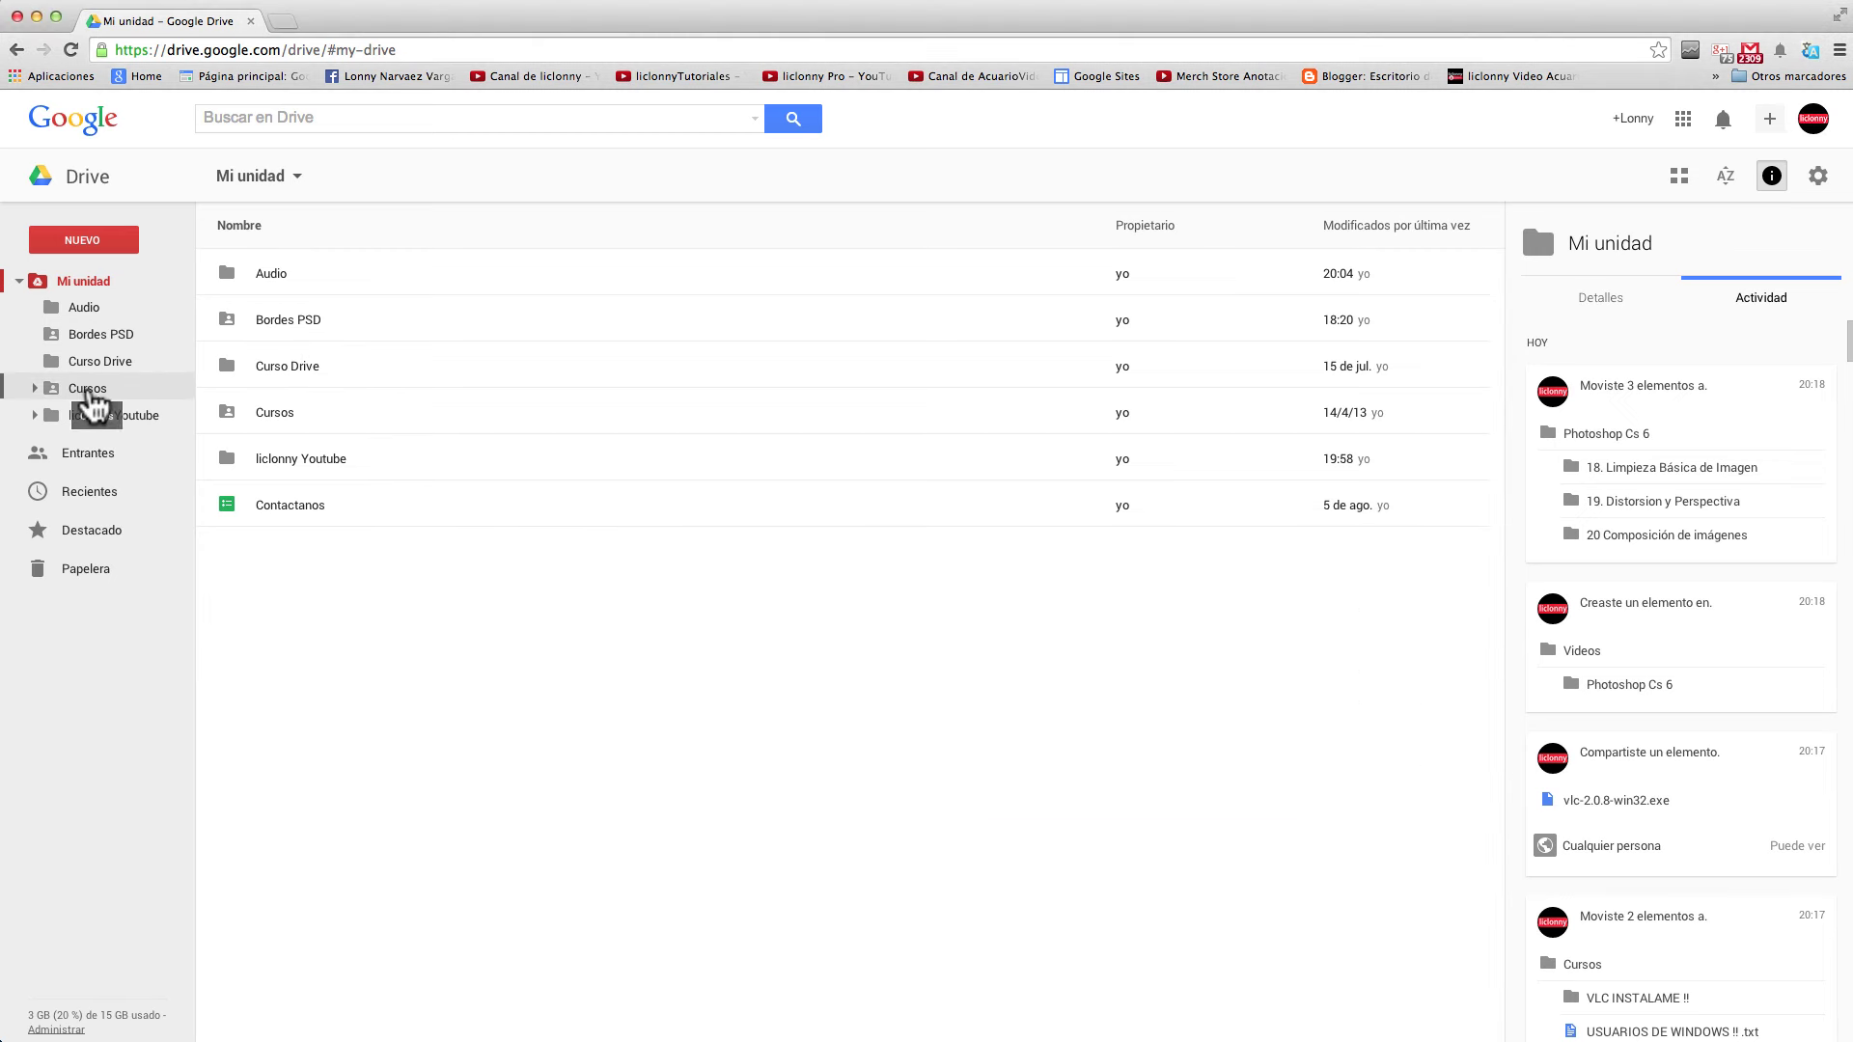
left_click(137, 413)
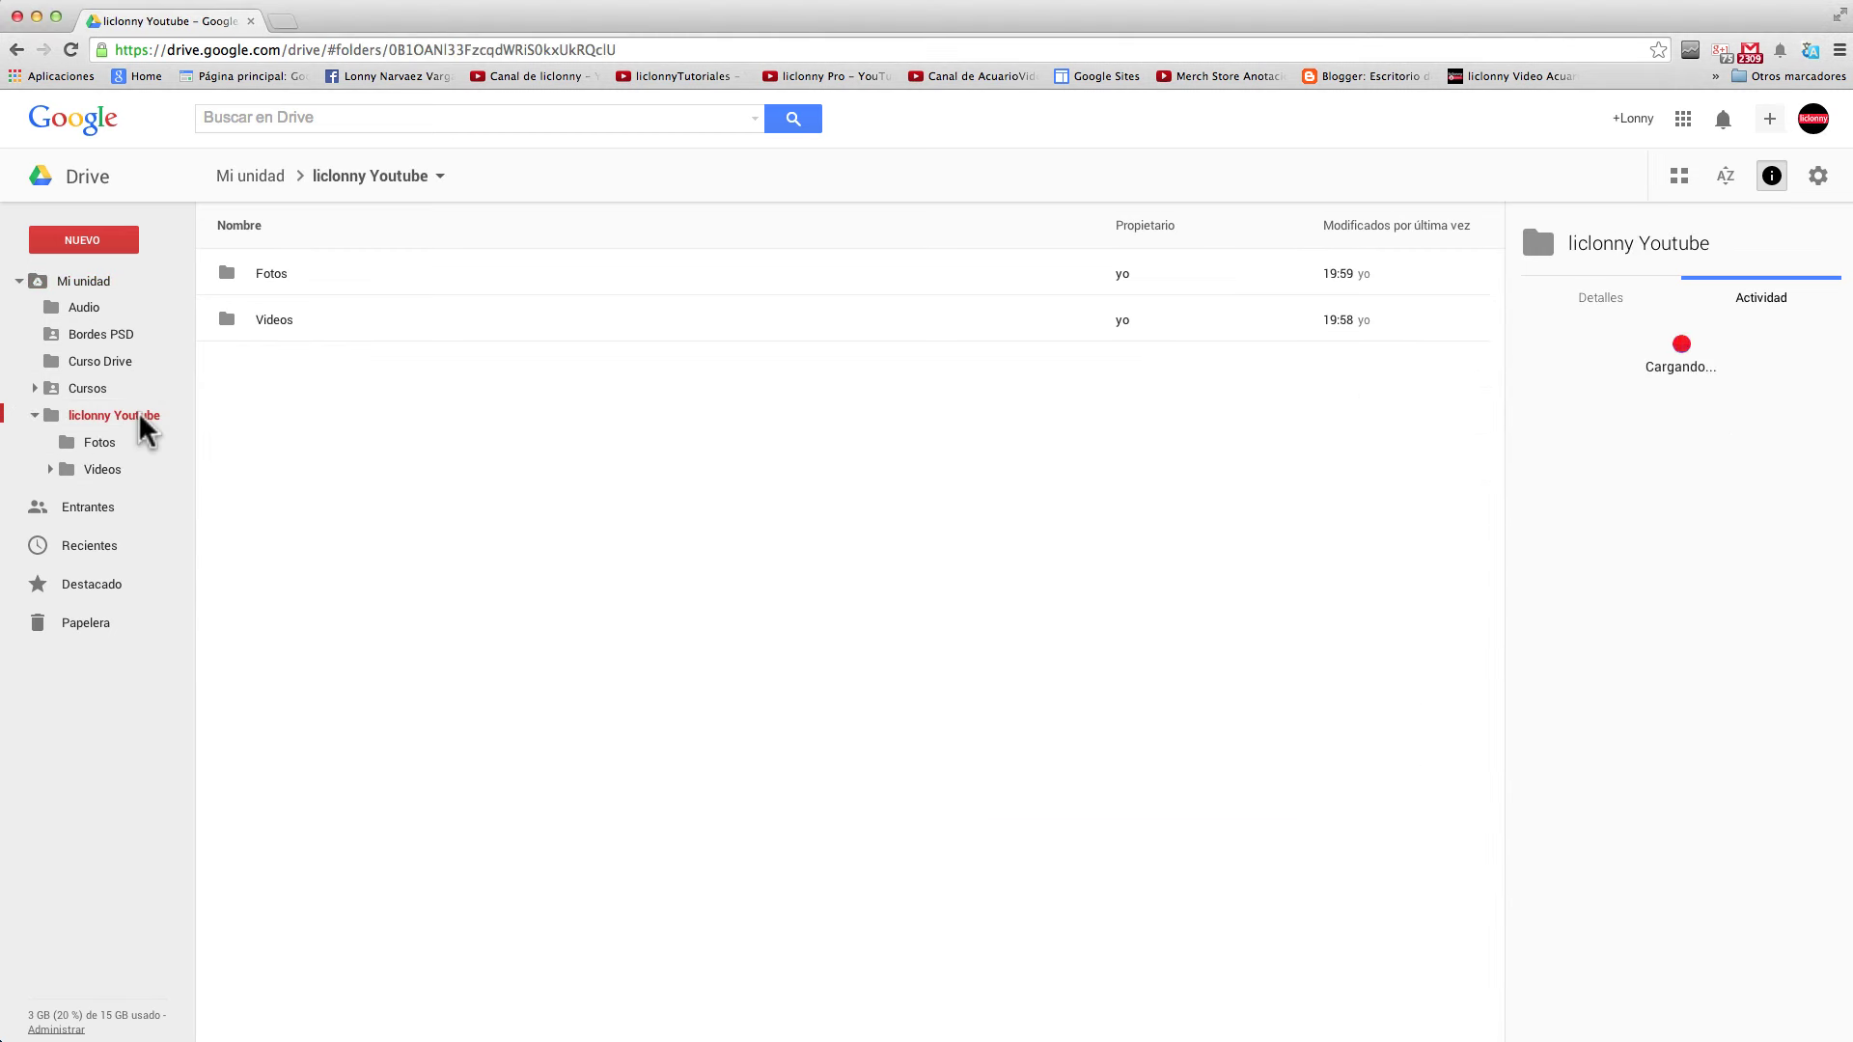
double_click(224, 317)
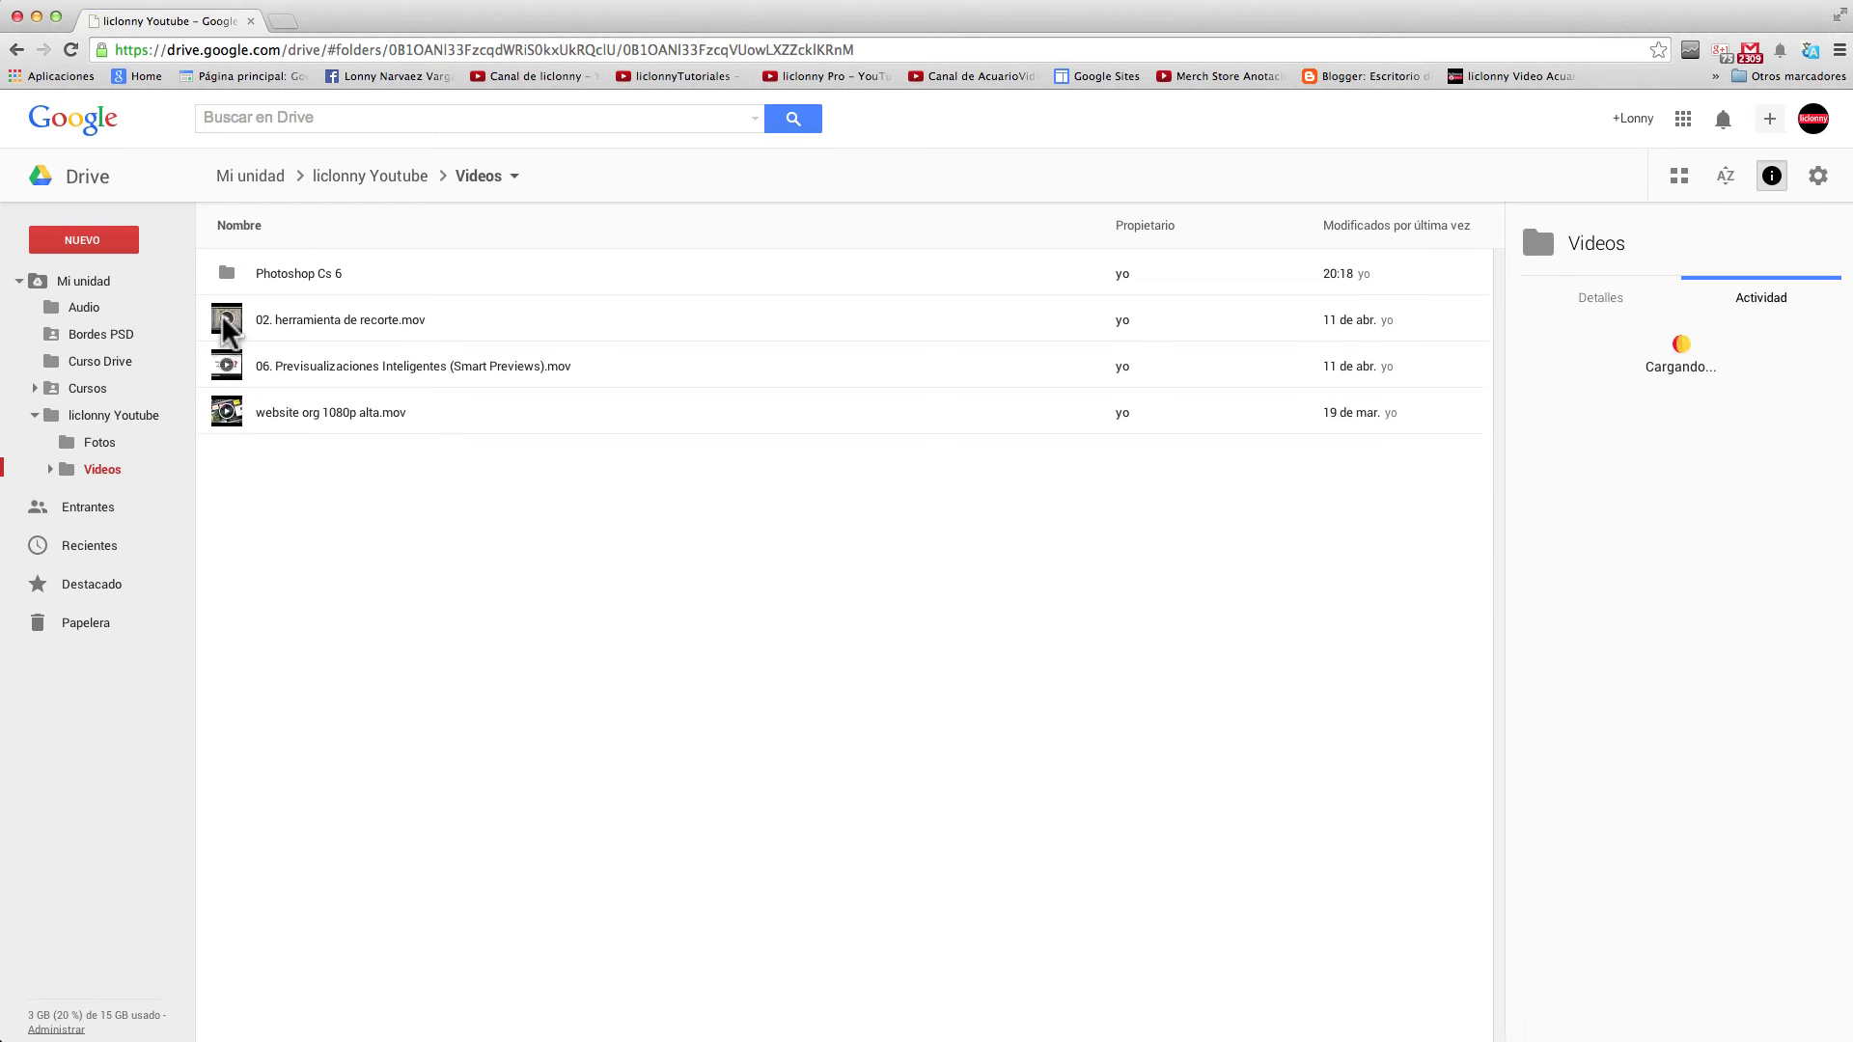
double_click(268, 271)
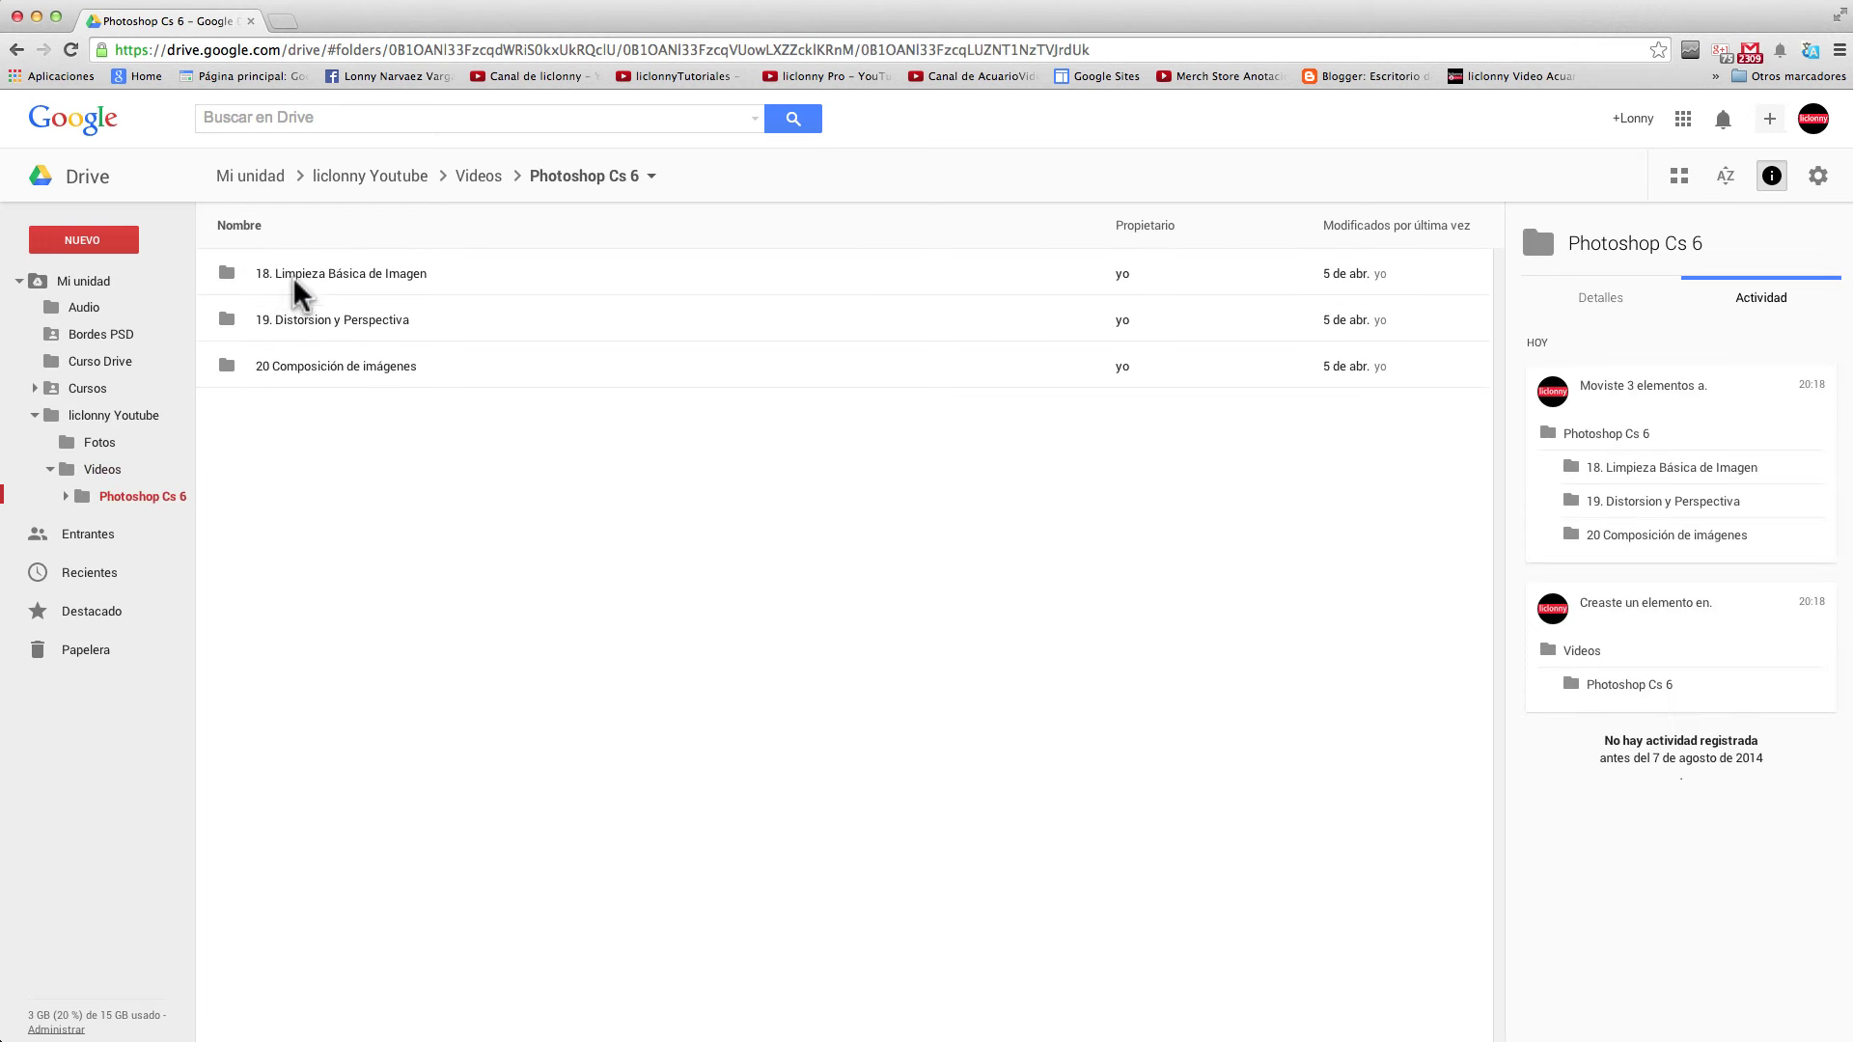
left_click(763, 1025)
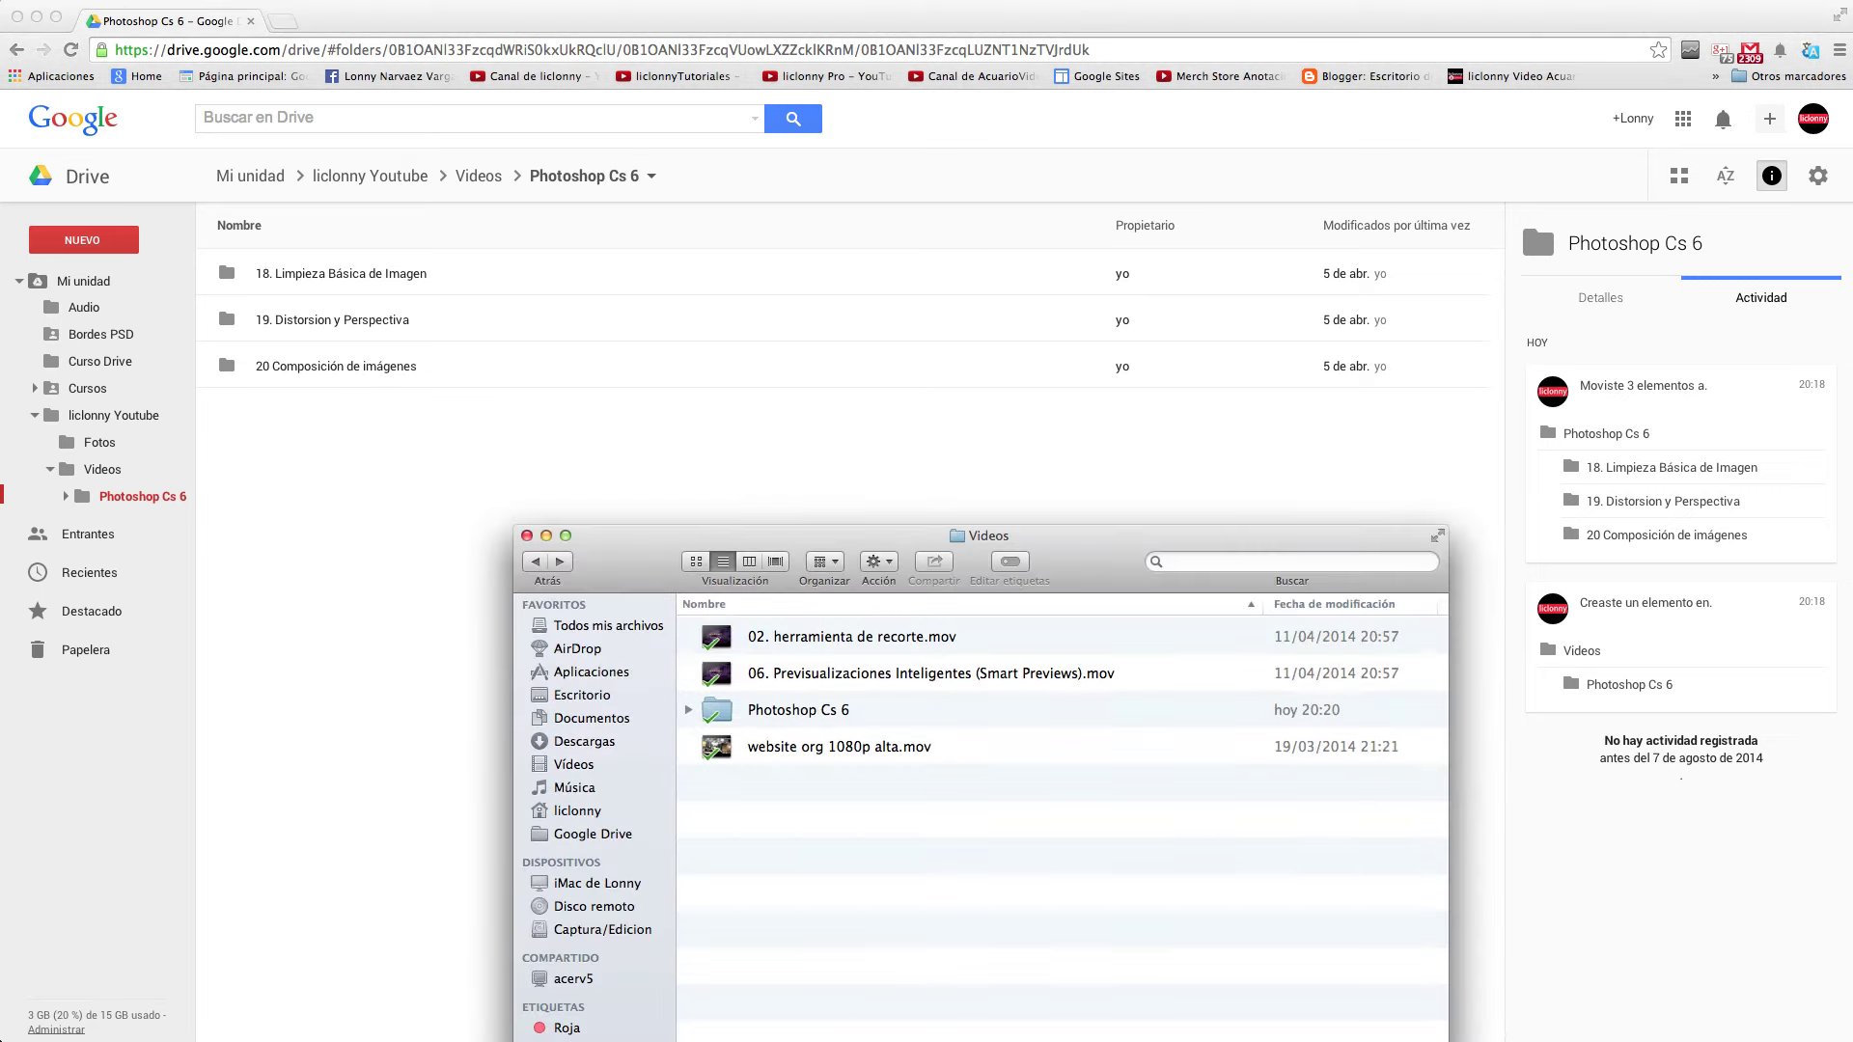
Compare Photoshop Cs 6's subfolders in Finder, then close the Finder window
left_click_drag(1042, 565, 1044, 189)
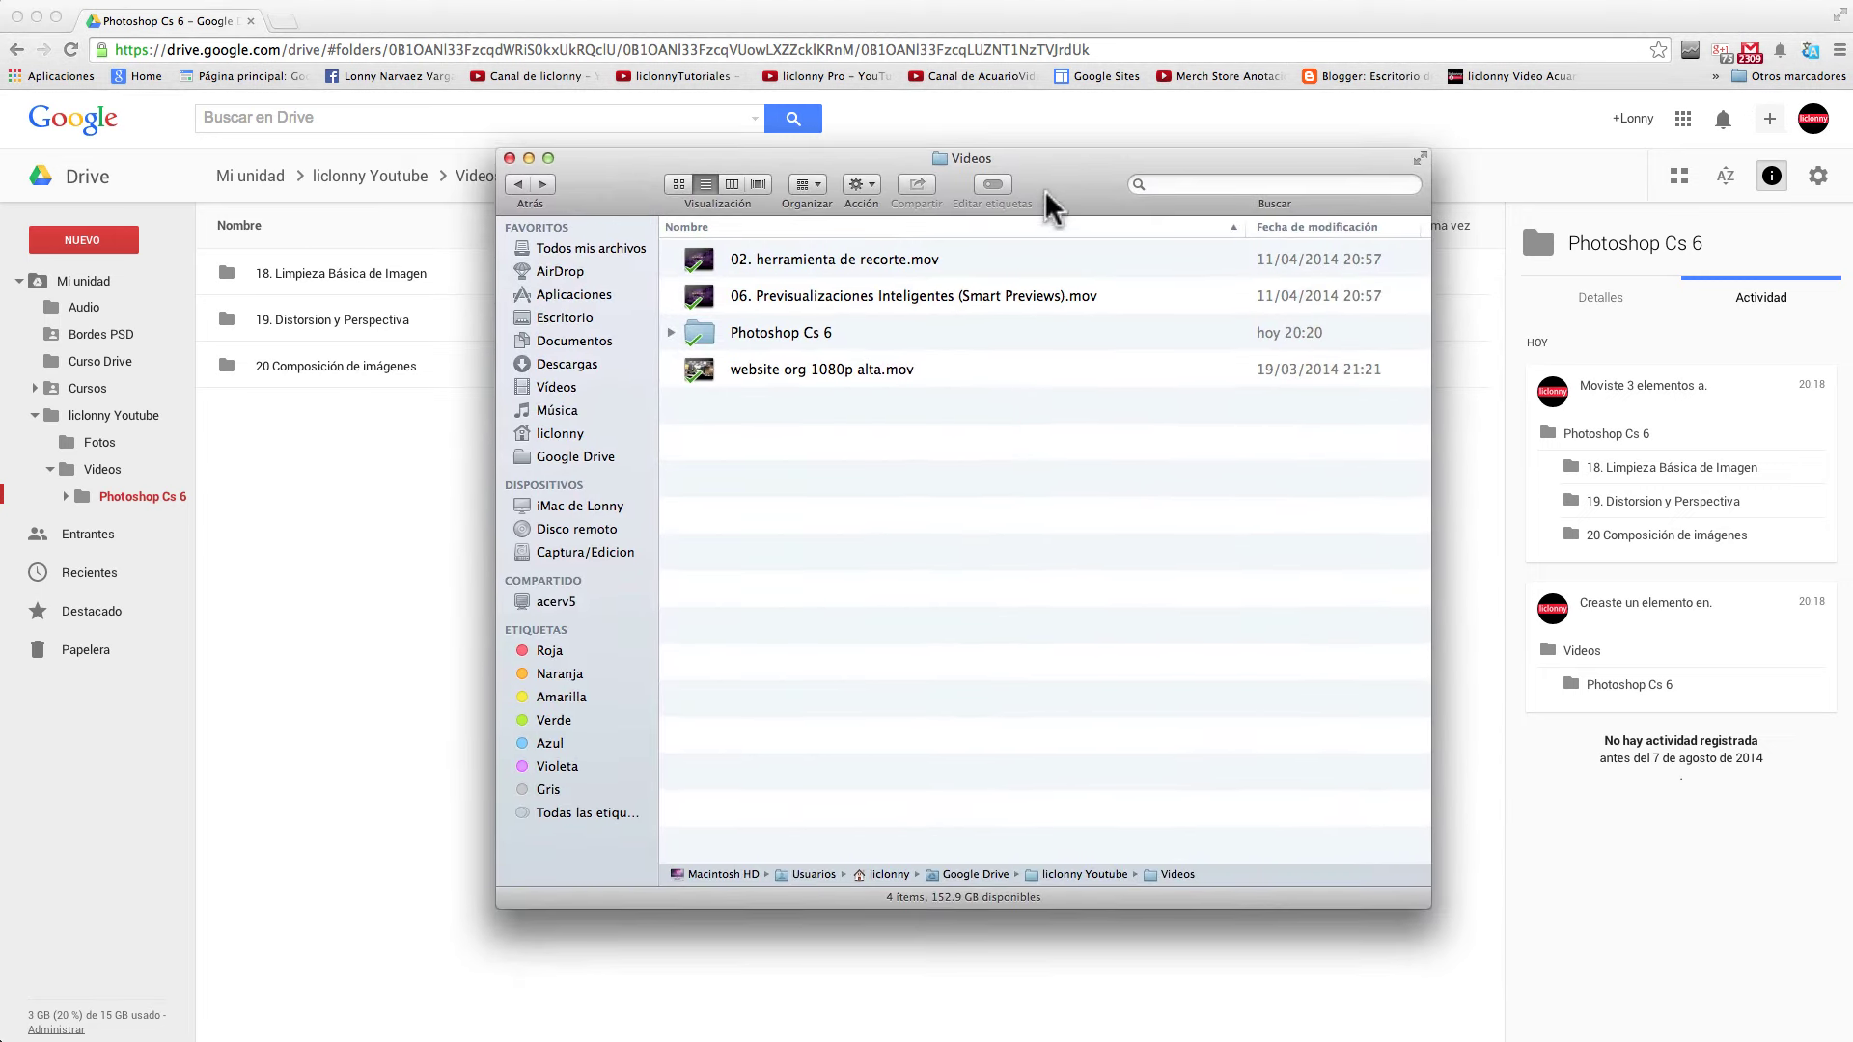
double_click(707, 330)
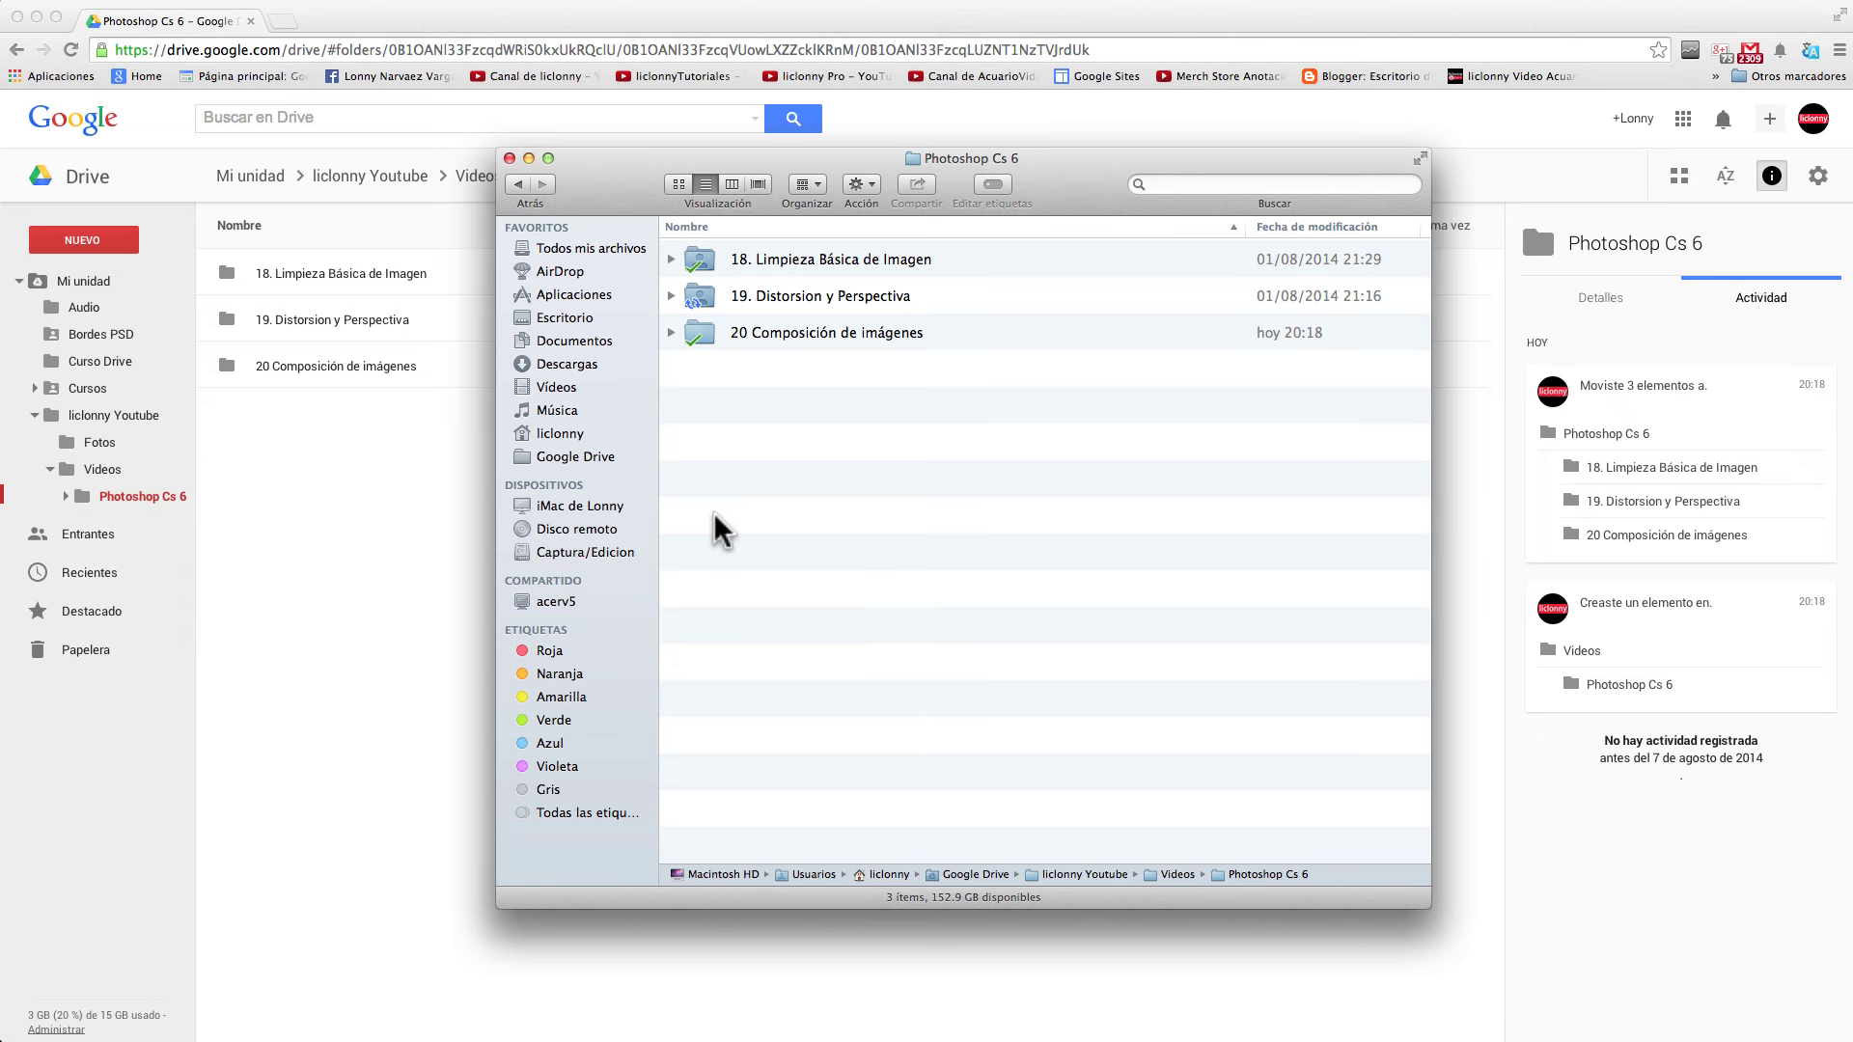
left_click(509, 158)
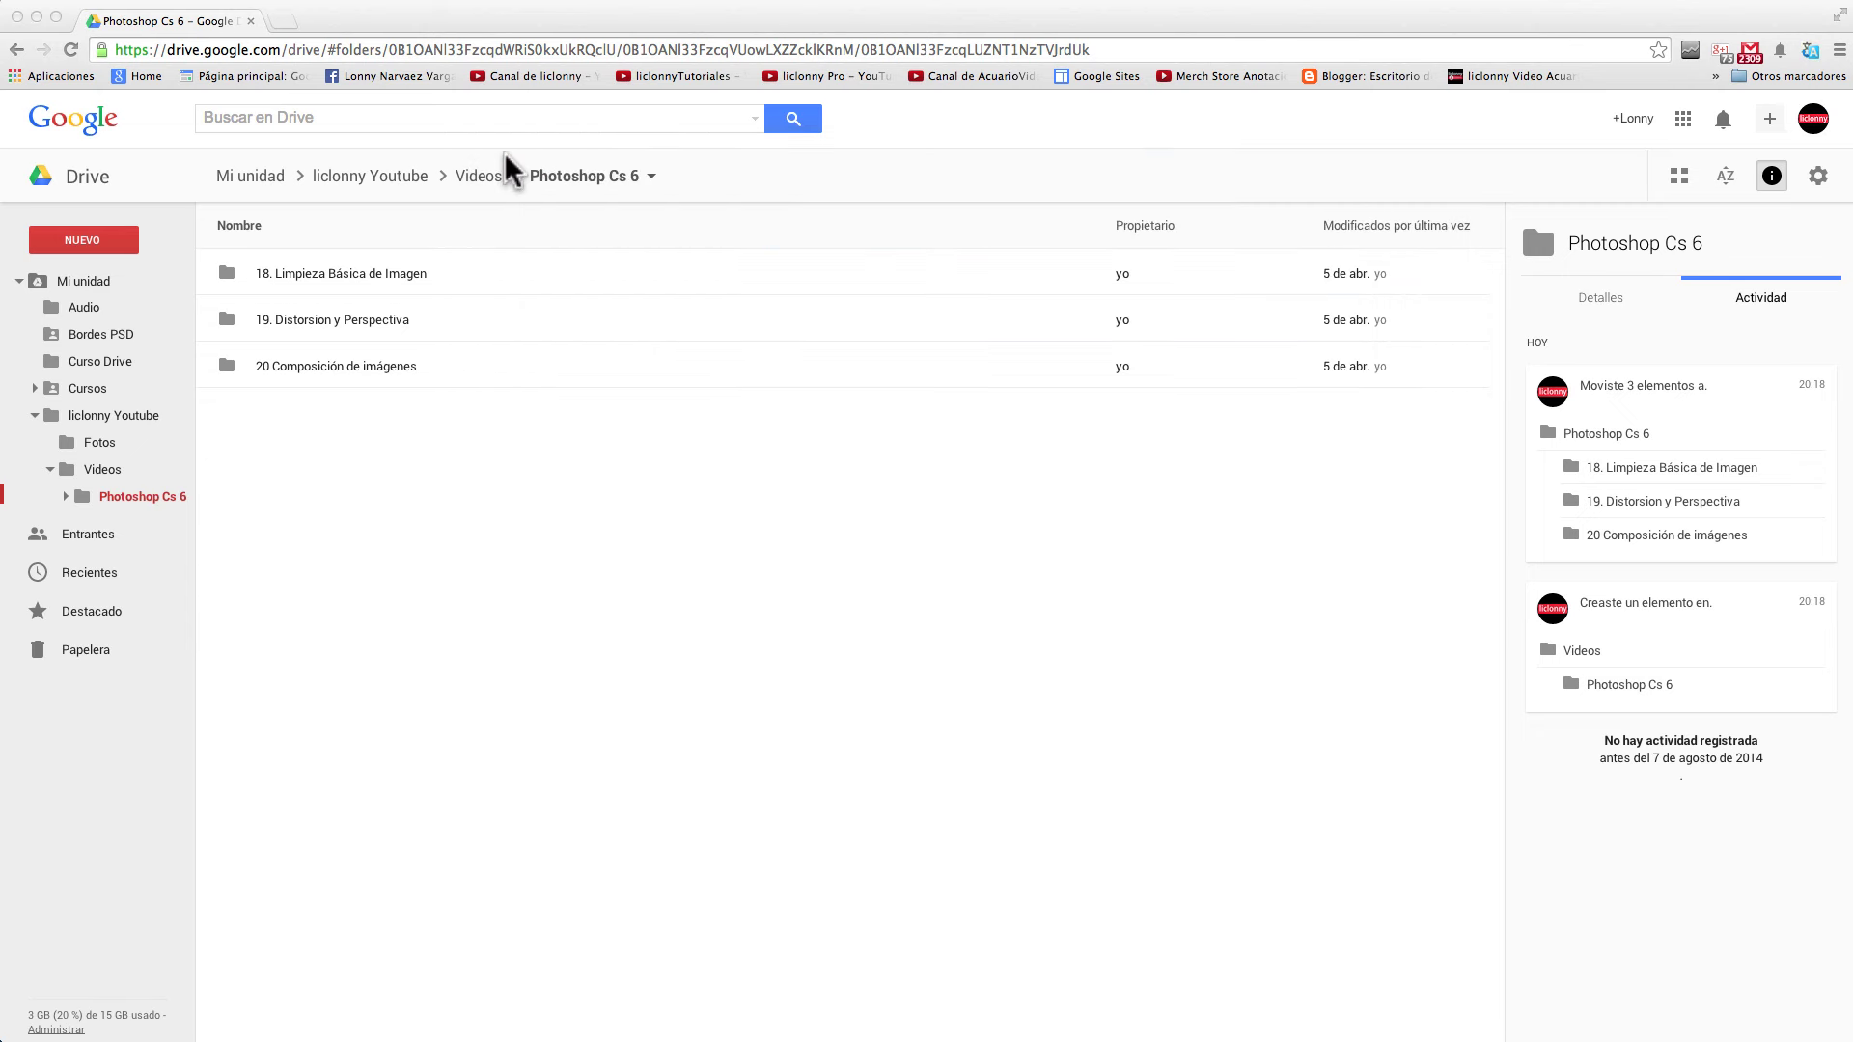